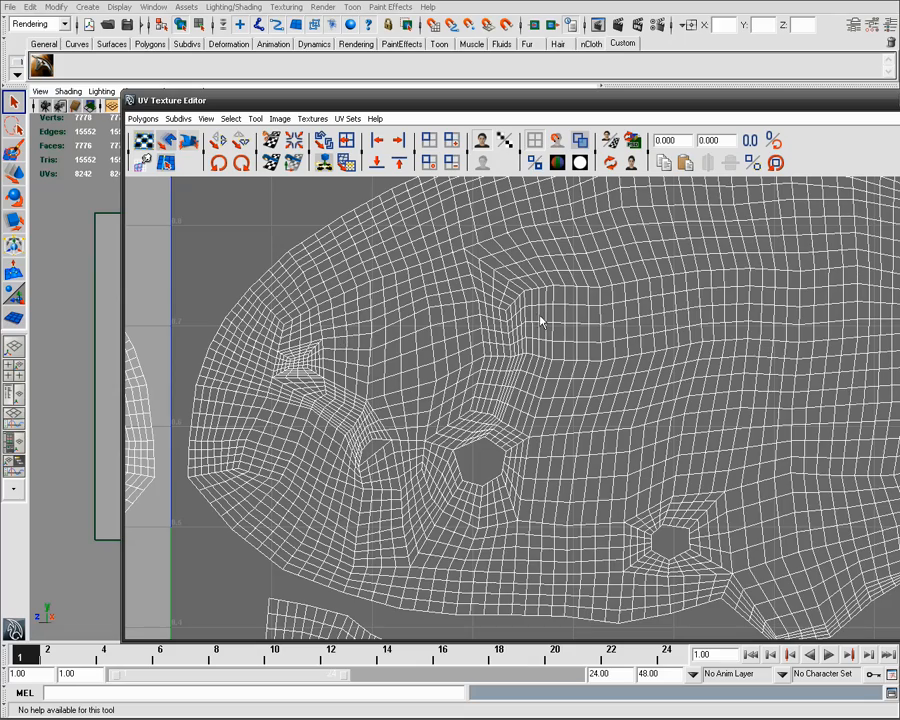
Relax the UVs of the large fish body shell with the UV border pinned, uniform edge weights and 2 maximum iterations
{"action": "right_click_drag", "start_coordinate": [540, 317], "coordinate": [578, 356], "text": "alt"}
{"action": "left_click_drag", "start_coordinate": [600, 406], "coordinate": [547, 341]}
{"action": "right_click_drag", "start_coordinate": [486, 333], "coordinate": [525, 285], "text": "ctrl"}
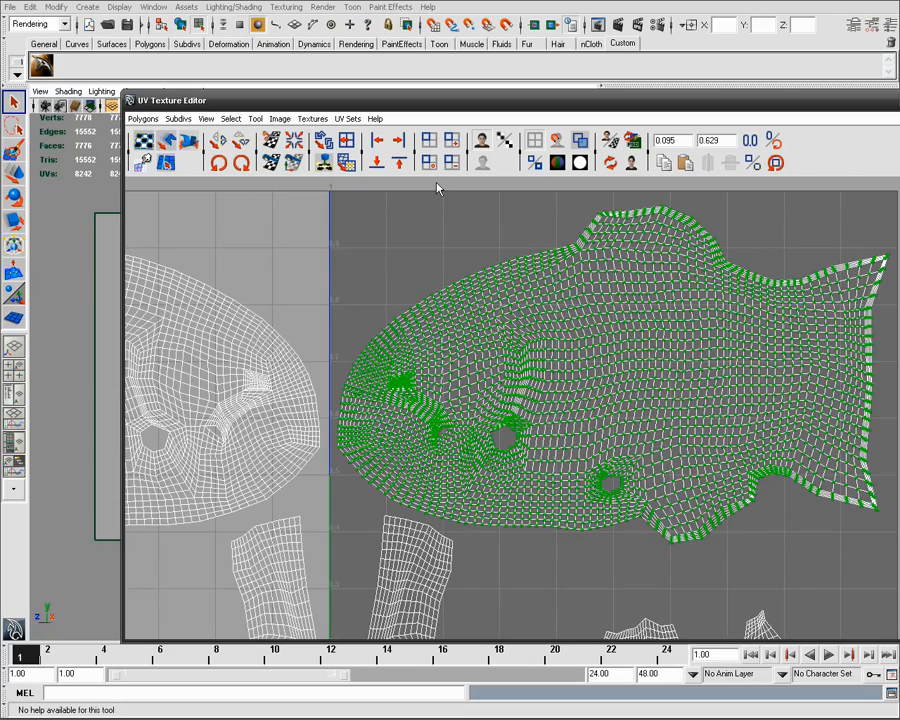
{"action": "left_click", "coordinate": [143, 118]}
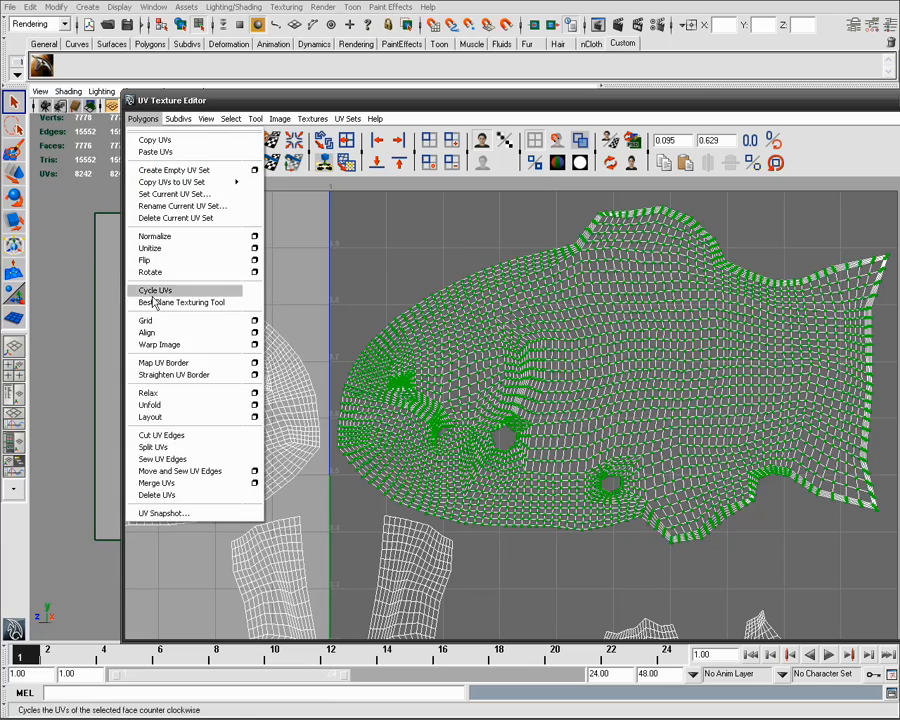
{"action": "left_click", "coordinate": [254, 397]}
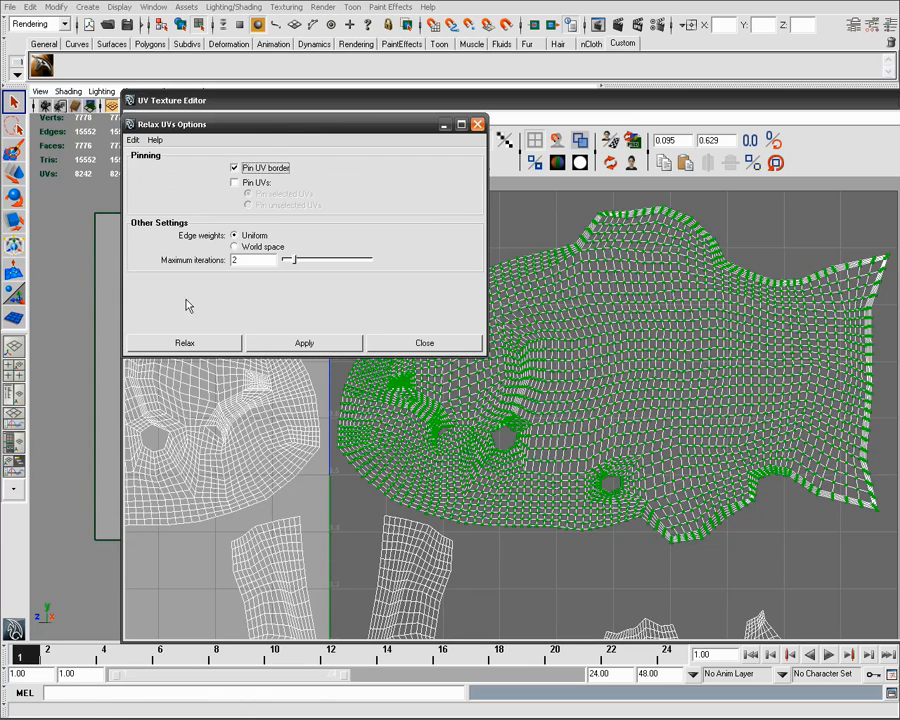
{"action": "left_click", "coordinate": [252, 346]}
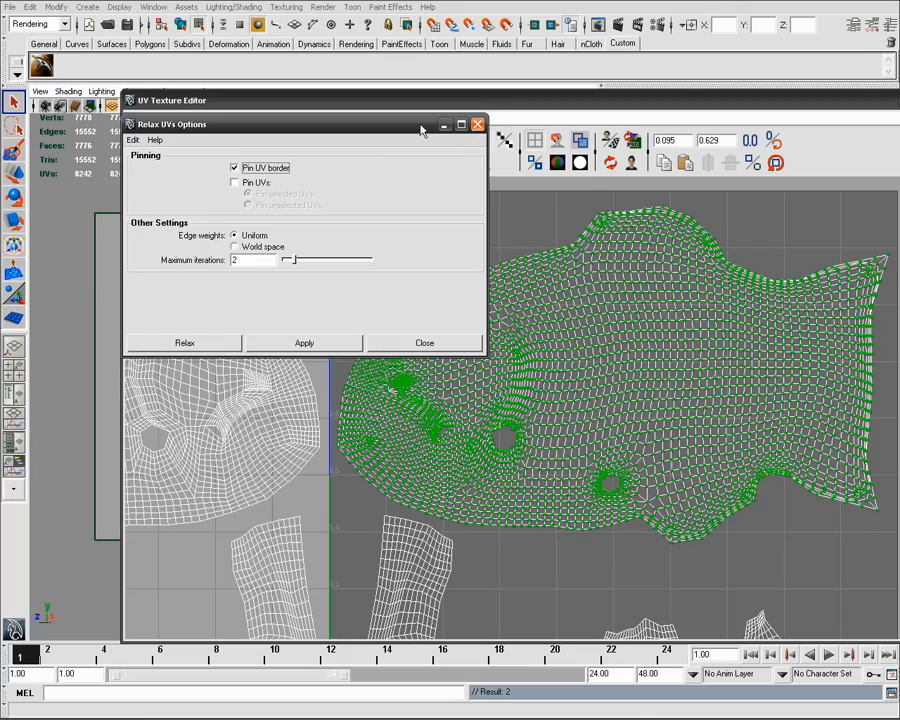
{"action": "left_click_drag", "start_coordinate": [421, 130], "coordinate": [629, 493]}
{"action": "left_click", "coordinate": [558, 415]}
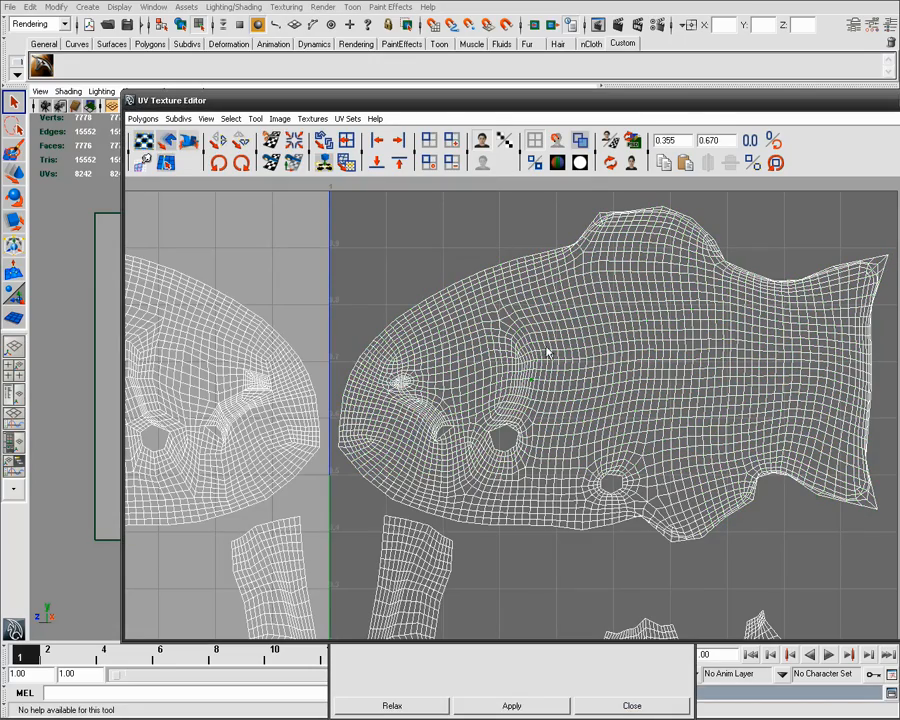
Render a closer view of the fish in the Render View with mental ray to check the relaxed UVs
{"action": "right_click_drag", "start_coordinate": [389, 378], "coordinate": [705, 382], "text": "alt"}
{"action": "middle_click_drag", "start_coordinate": [457, 370], "coordinate": [563, 380], "text": "alt"}
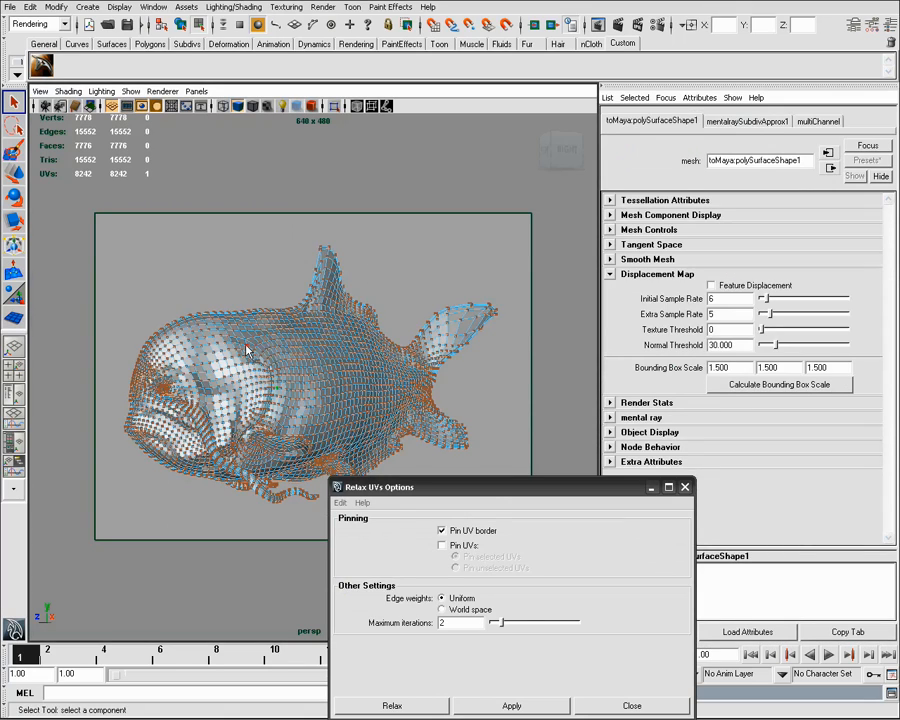
{"action": "left_click", "coordinate": [153, 7]}
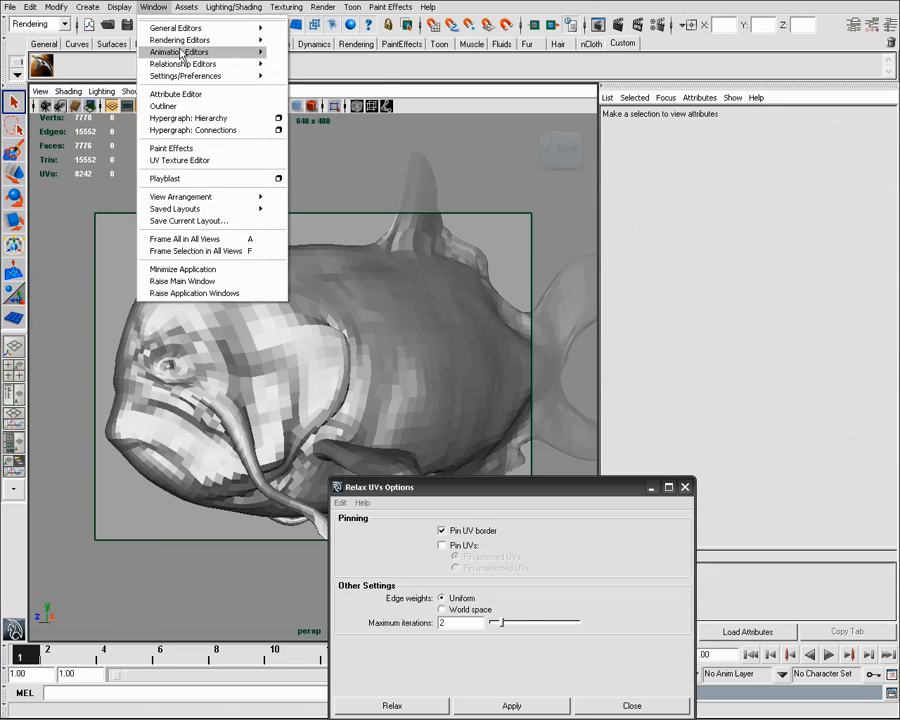
{"action": "mouse_move", "coordinate": [210, 38]}
{"action": "left_click", "coordinate": [392, 42]}
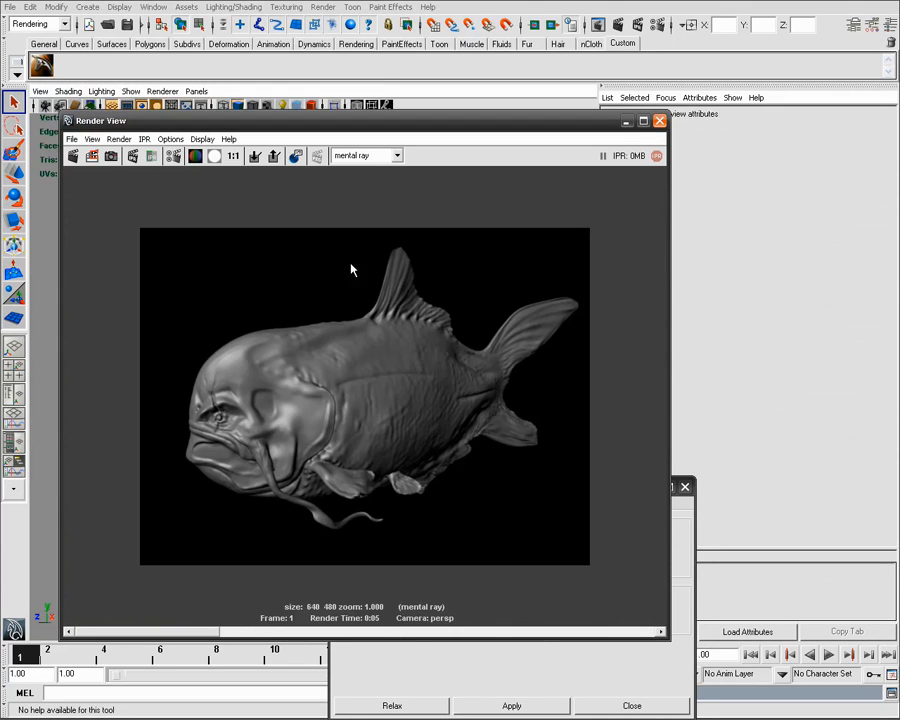
{"action": "left_click", "coordinate": [73, 157]}
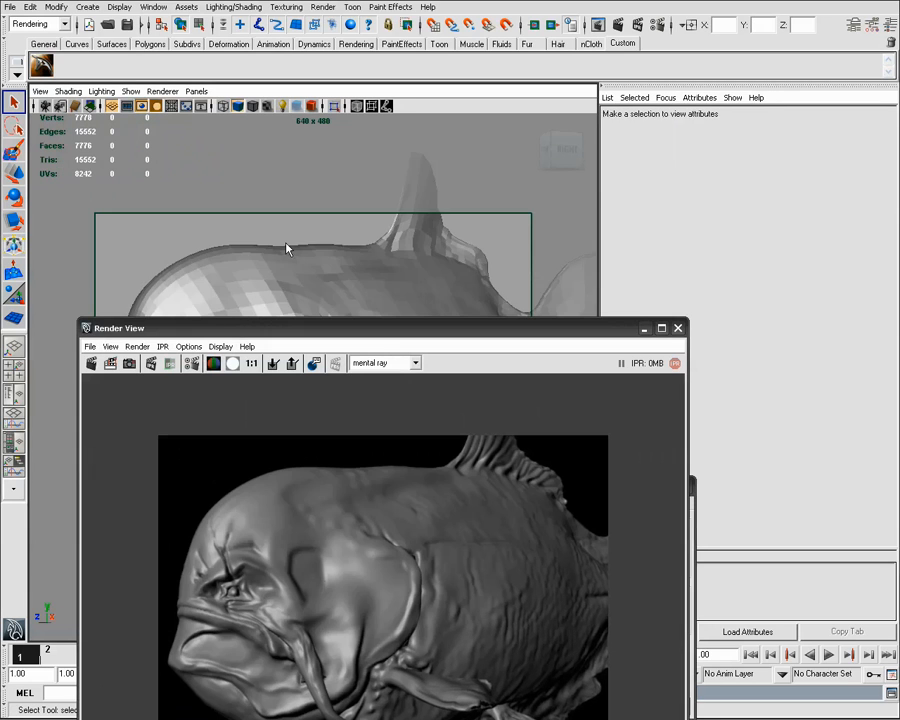
Open the UV layout of the fish mesh in the UV Texture Editor
{"action": "left_click", "coordinate": [287, 245]}
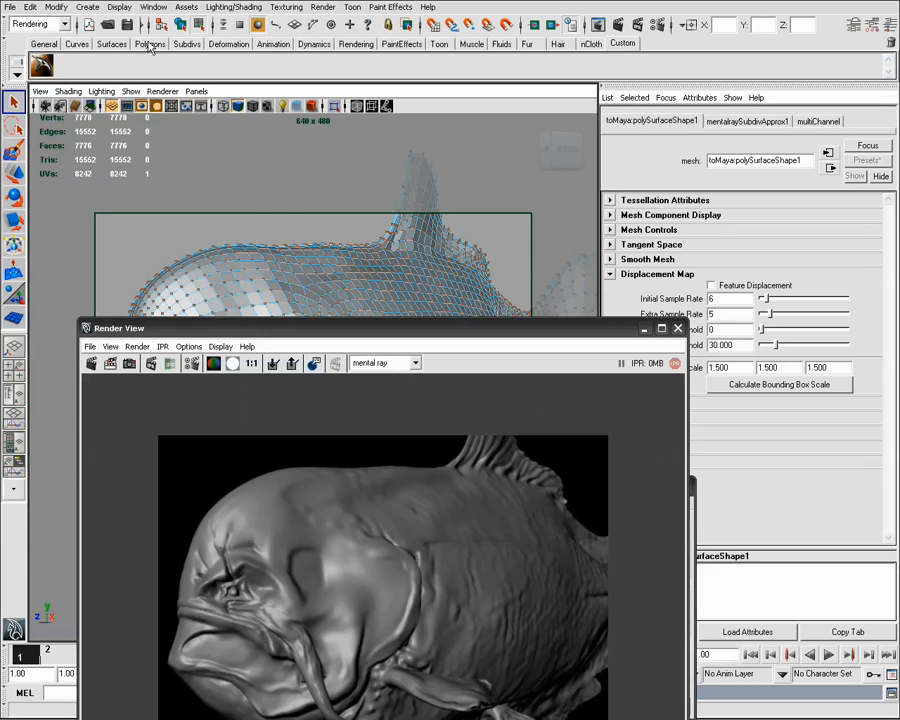
{"action": "left_click", "coordinate": [153, 7]}
{"action": "left_click", "coordinate": [180, 160]}
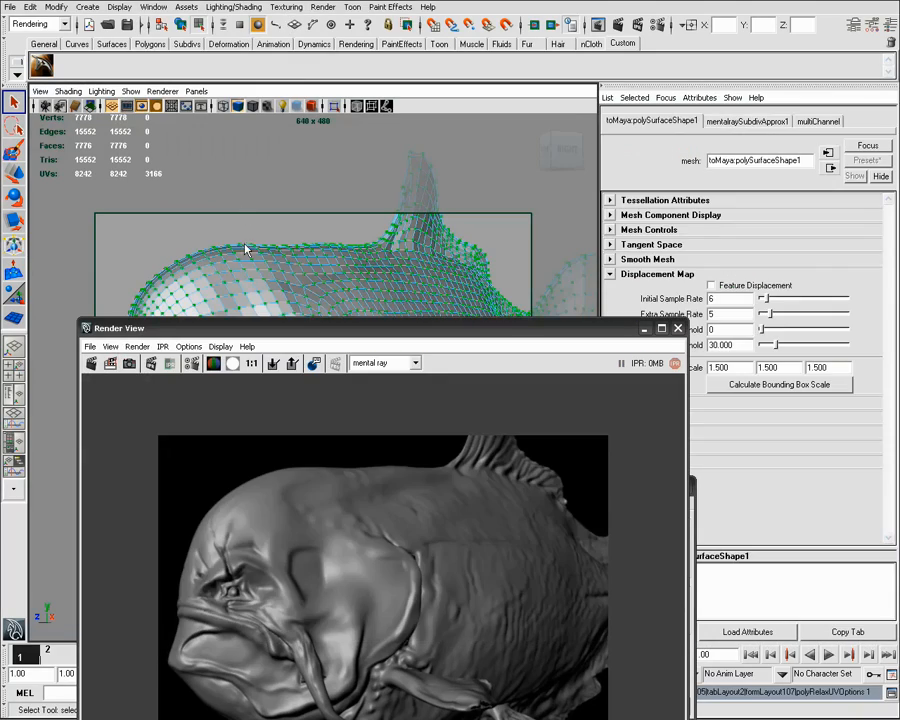
Return the fish mesh to object selection mode and re-render the perspective view with mental ray
{"action": "right_click_drag", "start_coordinate": [377, 273], "coordinate": [368, 231]}
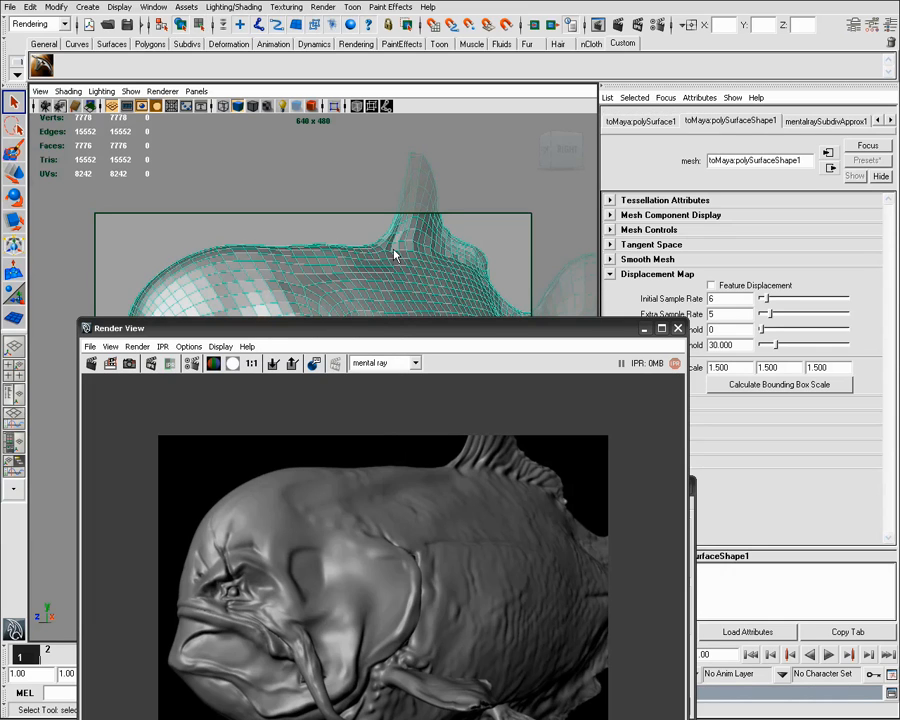
{"action": "left_click_drag", "start_coordinate": [394, 256], "coordinate": [355, 275], "text": "alt"}
{"action": "left_click", "coordinate": [93, 364]}
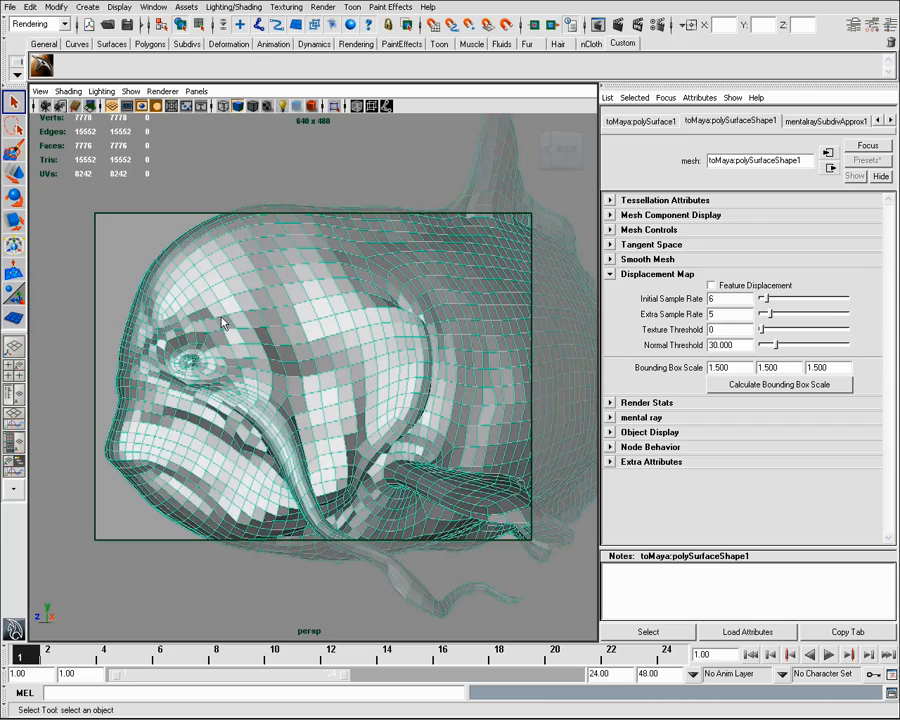
Frame the whole fish and show the attributes of the blinn1 material and its shading group
{"action": "right_click_drag", "start_coordinate": [225, 323], "coordinate": [304, 357], "text": "alt"}
{"action": "right_click_drag", "start_coordinate": [420, 359], "coordinate": [358, 360], "text": "alt"}
{"action": "middle_click_drag", "start_coordinate": [352, 361], "coordinate": [332, 365], "text": "alt"}
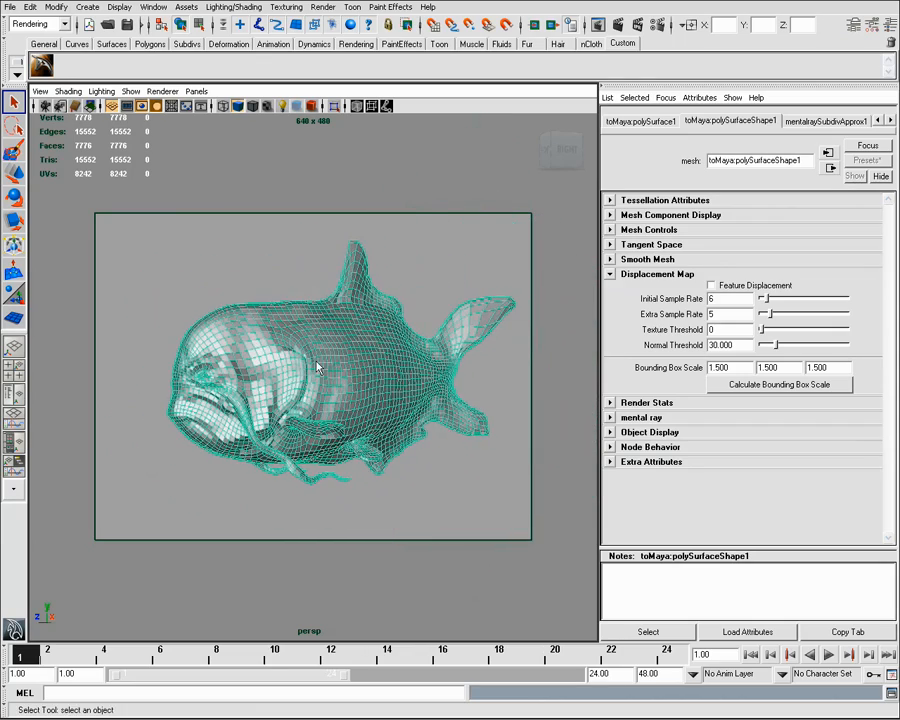
{"action": "left_click_drag", "start_coordinate": [316, 366], "coordinate": [335, 350], "text": "alt"}
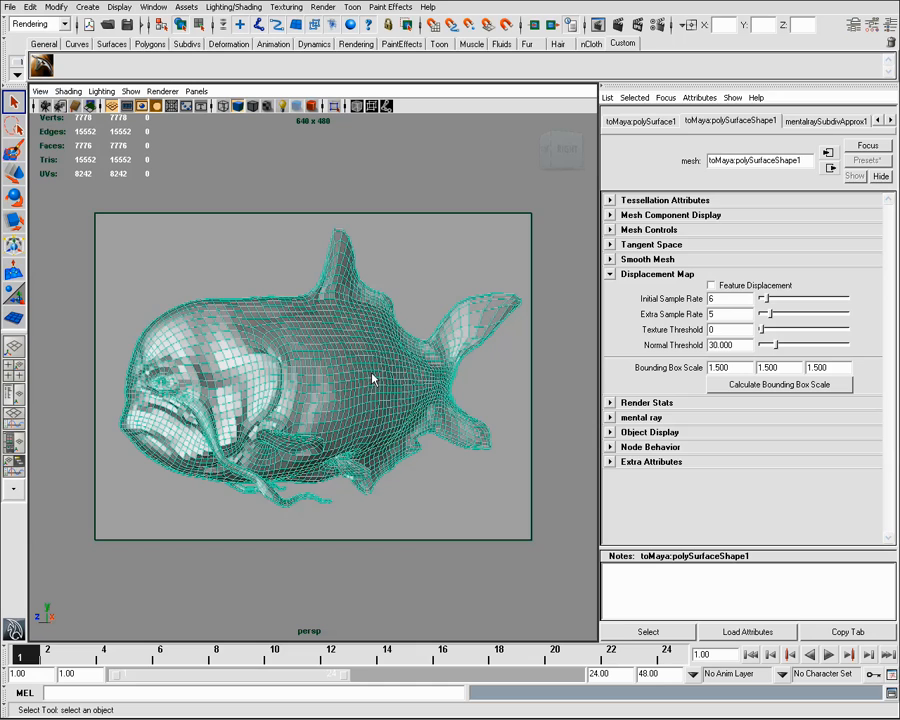
{"action": "left_click", "coordinate": [14, 172]}
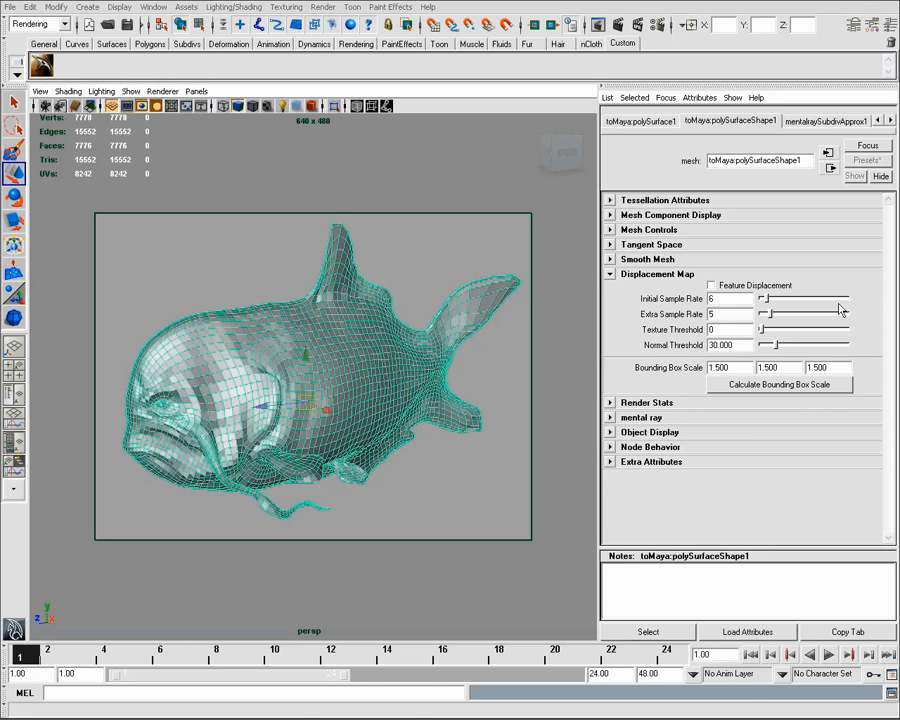
{"action": "left_click", "coordinate": [153, 7]}
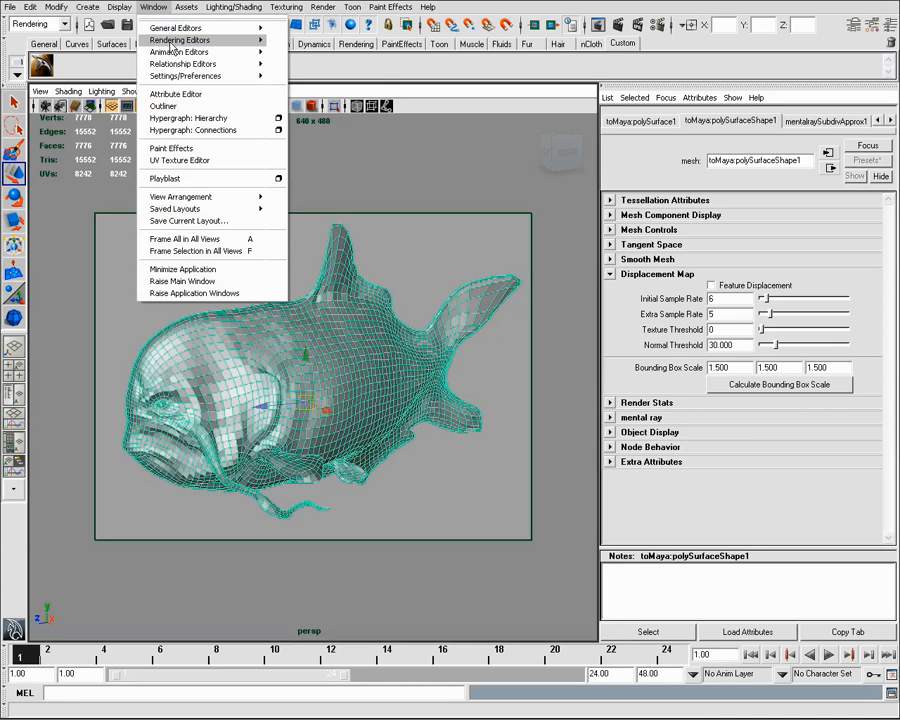
{"action": "mouse_move", "coordinate": [185, 39]}
{"action": "left_click", "coordinate": [320, 135]}
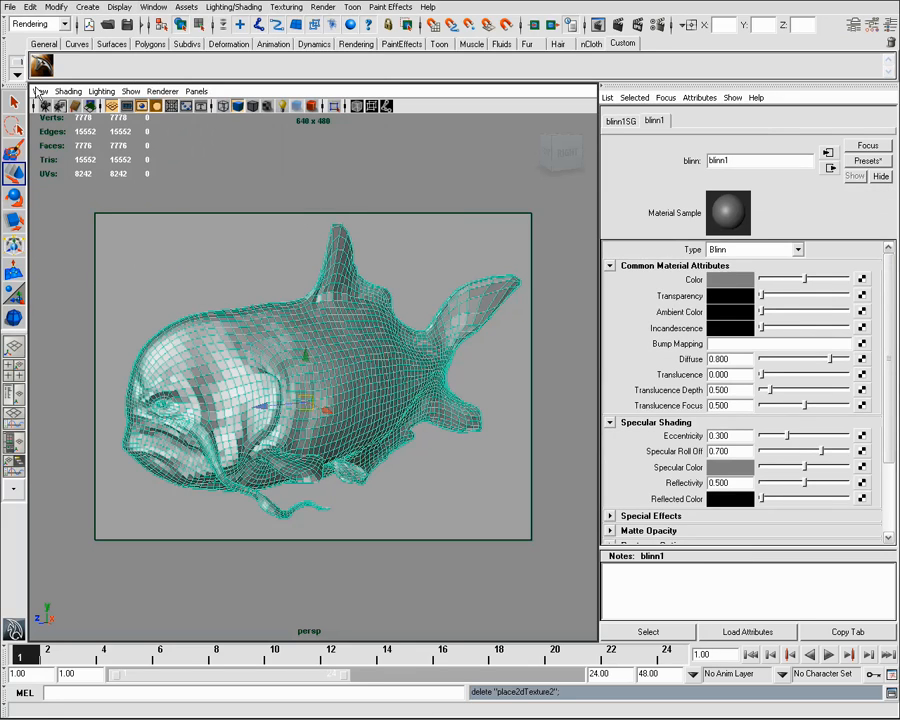
Start the Multi Channel Setup script and load fishDisp_u1_v1.exr as the first displacement image
{"action": "left_click", "coordinate": [40, 65]}
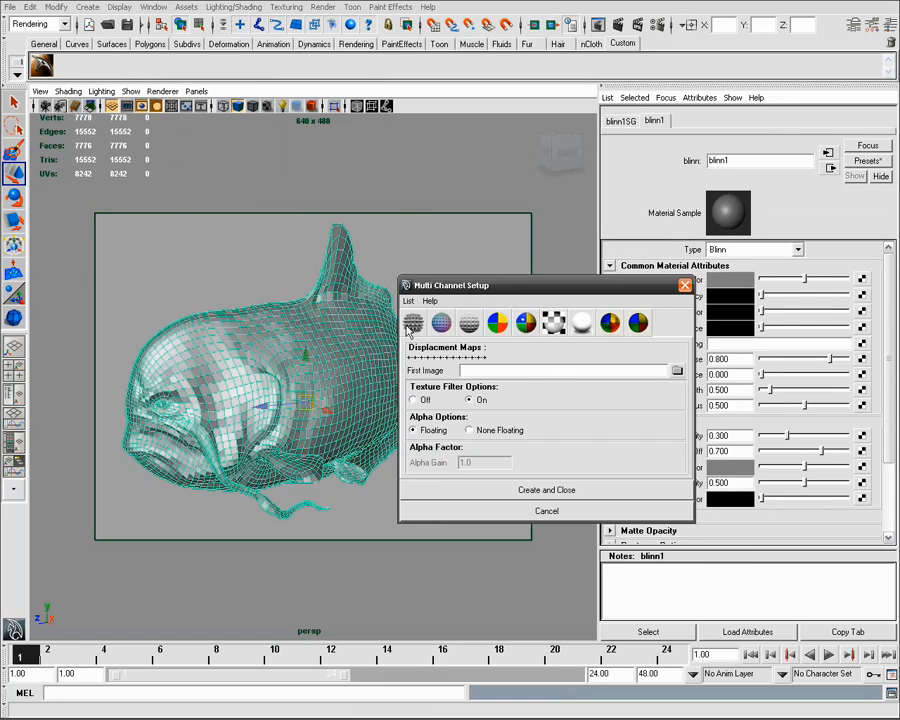
{"action": "left_click", "coordinate": [677, 371]}
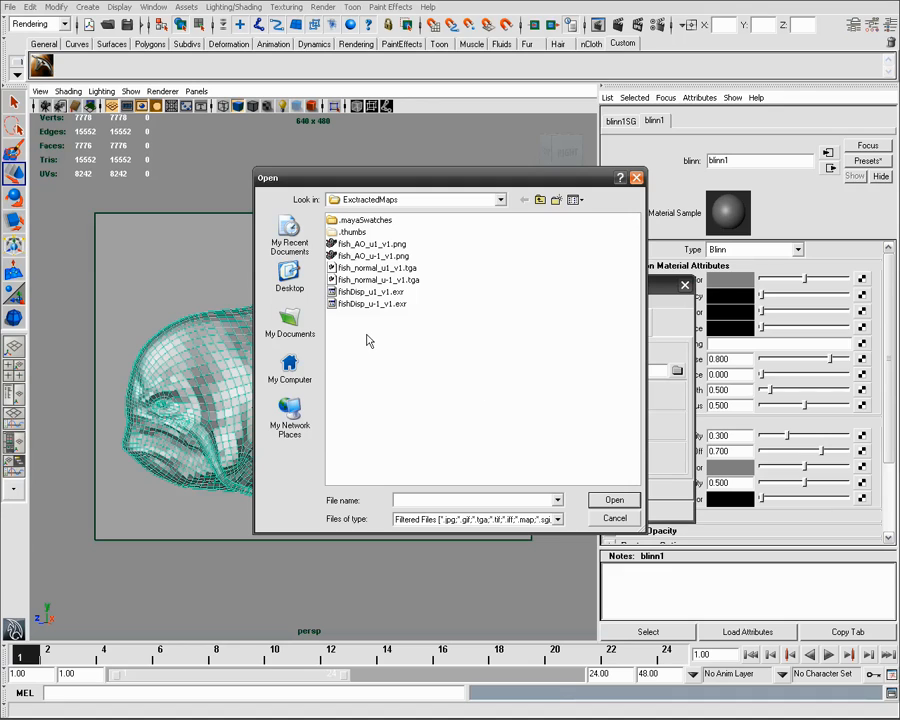
{"action": "left_click", "coordinate": [362, 292]}
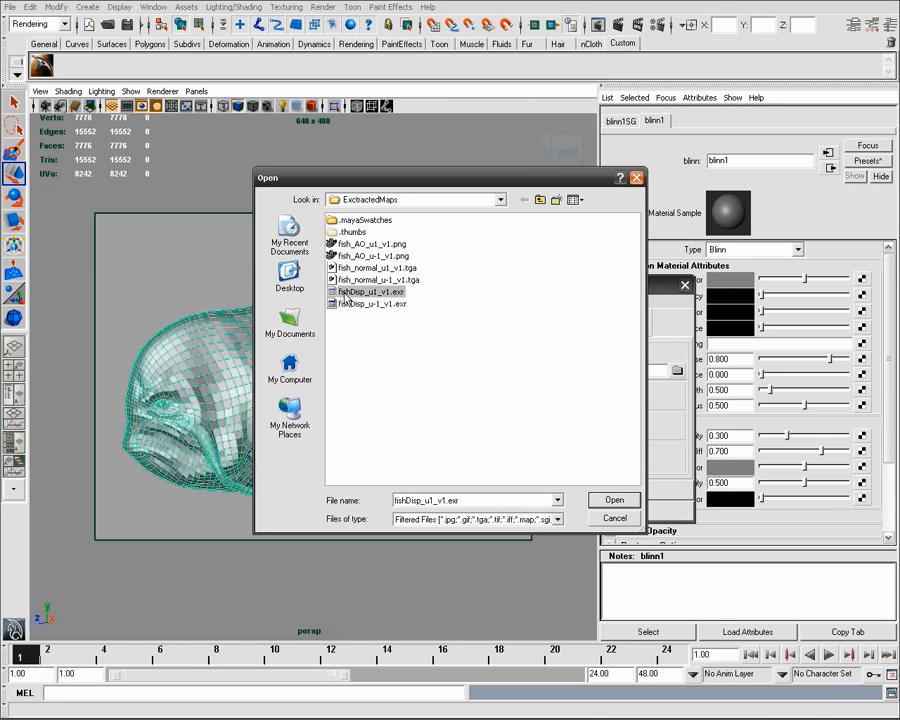
{"action": "double_click", "coordinate": [346, 293]}
Load fish_normal_u-1_v1.tga as the first normal map image and fish_AO_u-1_v1.png as the first ambient map image
{"action": "left_click", "coordinate": [469, 322]}
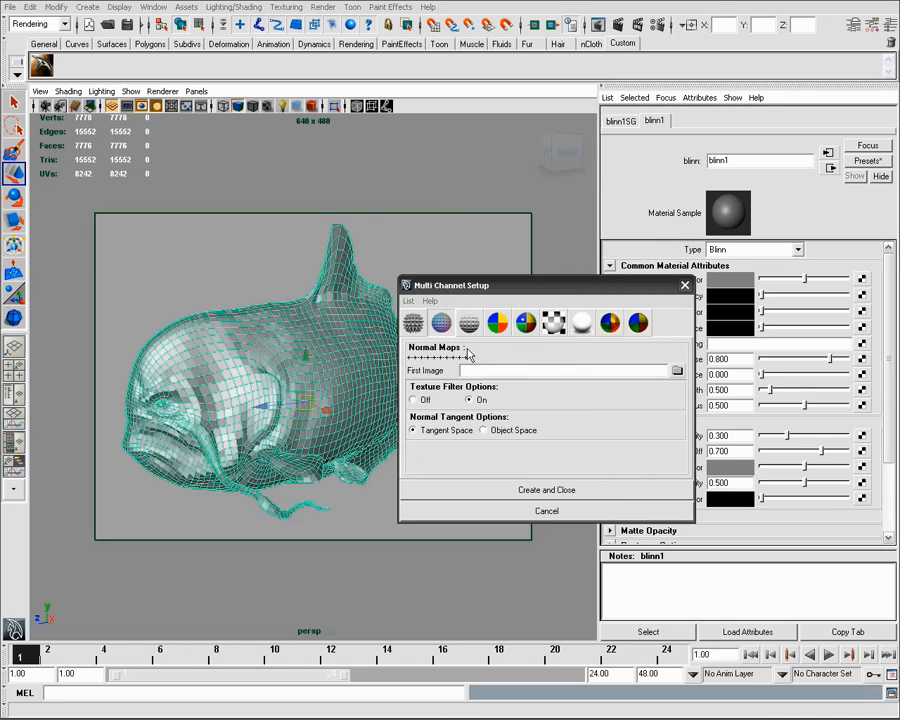
{"action": "left_click", "coordinate": [677, 371]}
{"action": "double_click", "coordinate": [355, 276]}
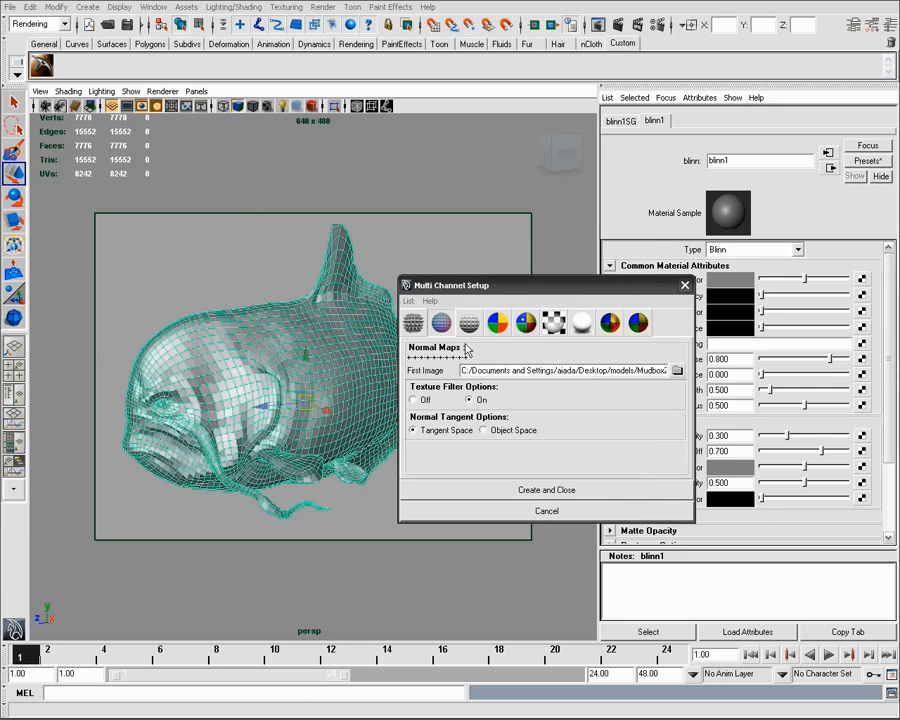
{"action": "left_click", "coordinate": [581, 322]}
{"action": "left_click", "coordinate": [677, 371]}
{"action": "double_click", "coordinate": [360, 262]}
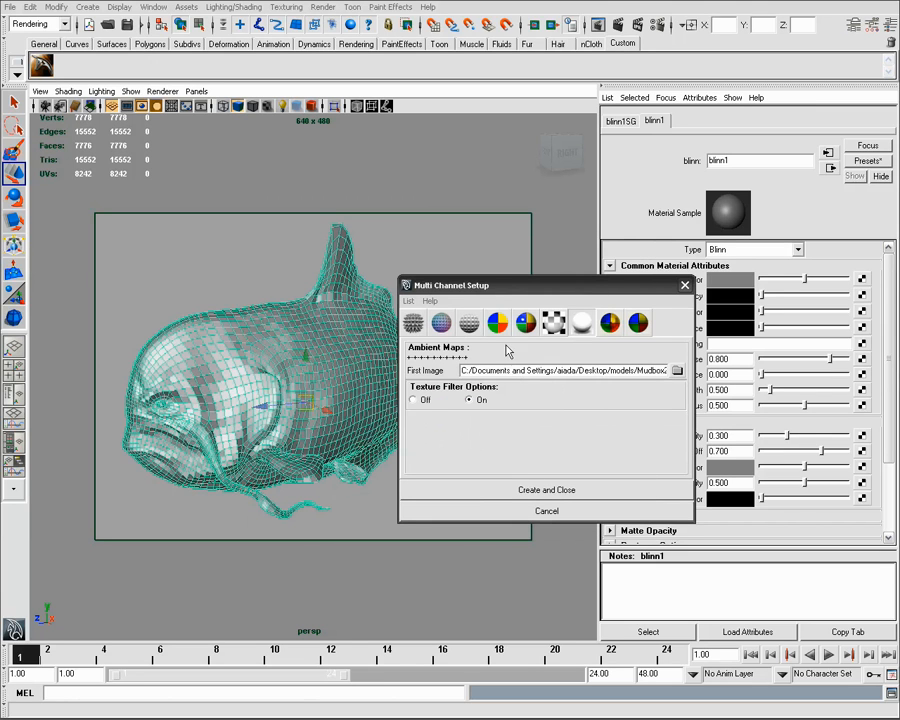
Load Default Material_Bump_u-1_v1.tga from the fish_asH-files folder as the first bump map image
{"action": "left_click", "coordinate": [469, 322]}
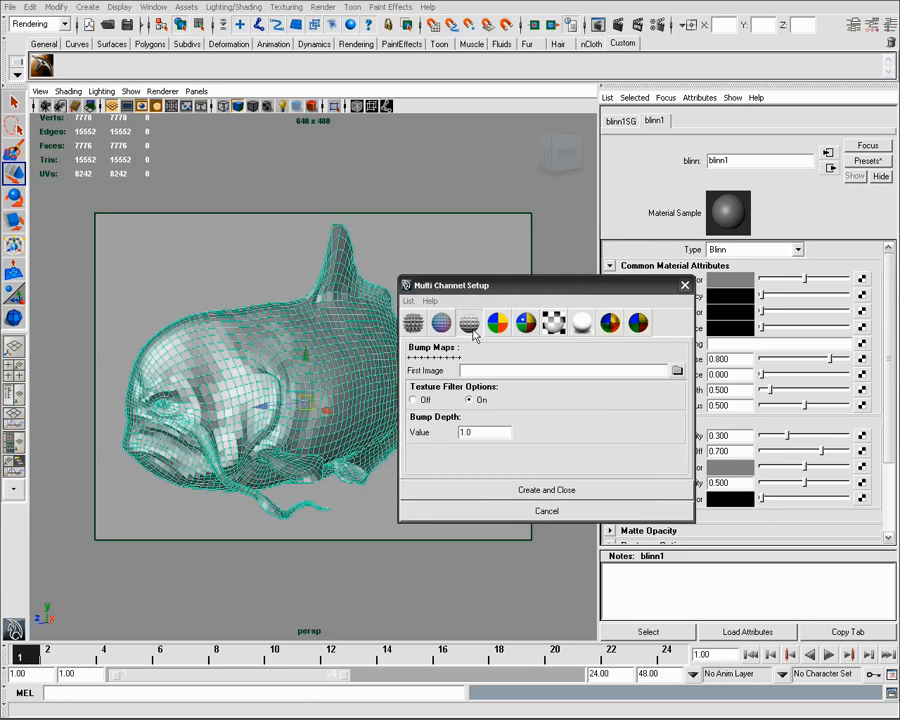
{"action": "left_click", "coordinate": [677, 372]}
{"action": "left_click", "coordinate": [541, 200]}
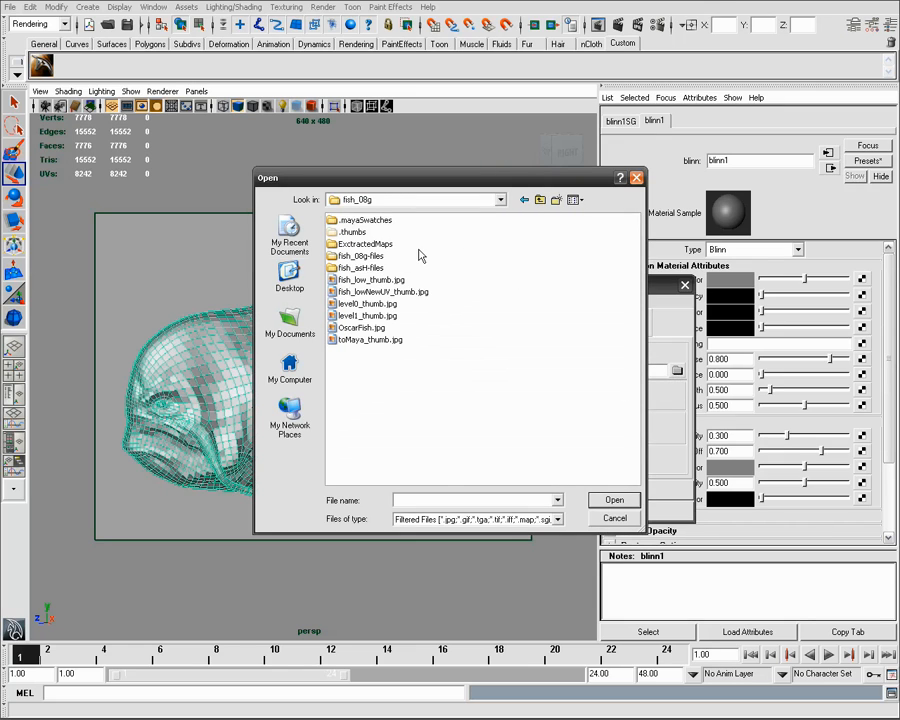
{"action": "double_click", "coordinate": [362, 268]}
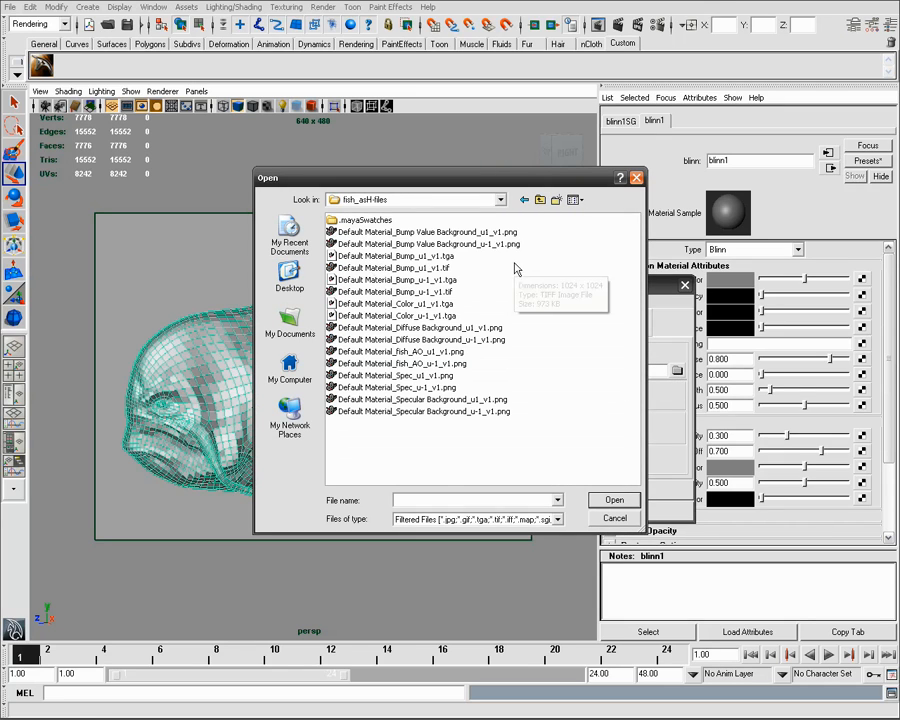
{"action": "left_click", "coordinate": [430, 280]}
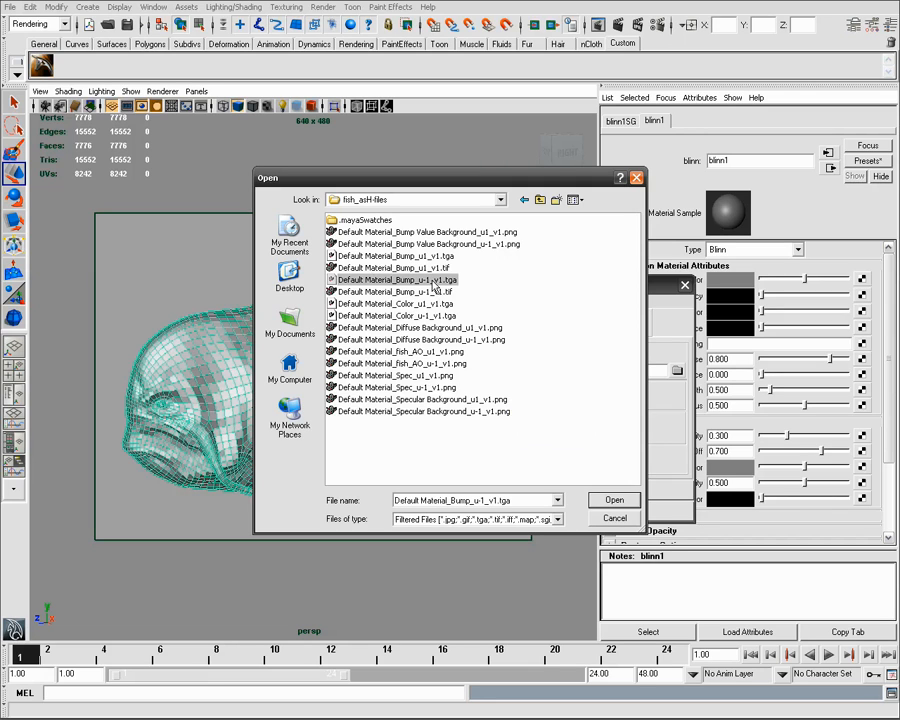
{"action": "left_click", "coordinate": [613, 500]}
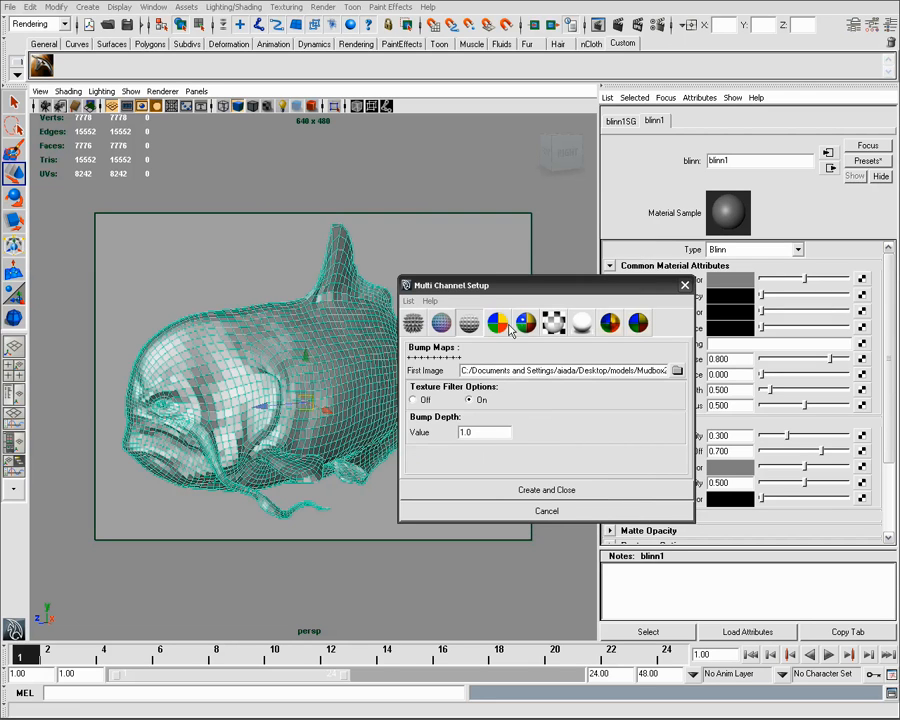
Load Default Material_Color_u-1_v1.tga as the first color map image and choose the first specular map image
{"action": "left_click", "coordinate": [505, 325]}
{"action": "left_click", "coordinate": [677, 370]}
{"action": "left_click", "coordinate": [425, 304]}
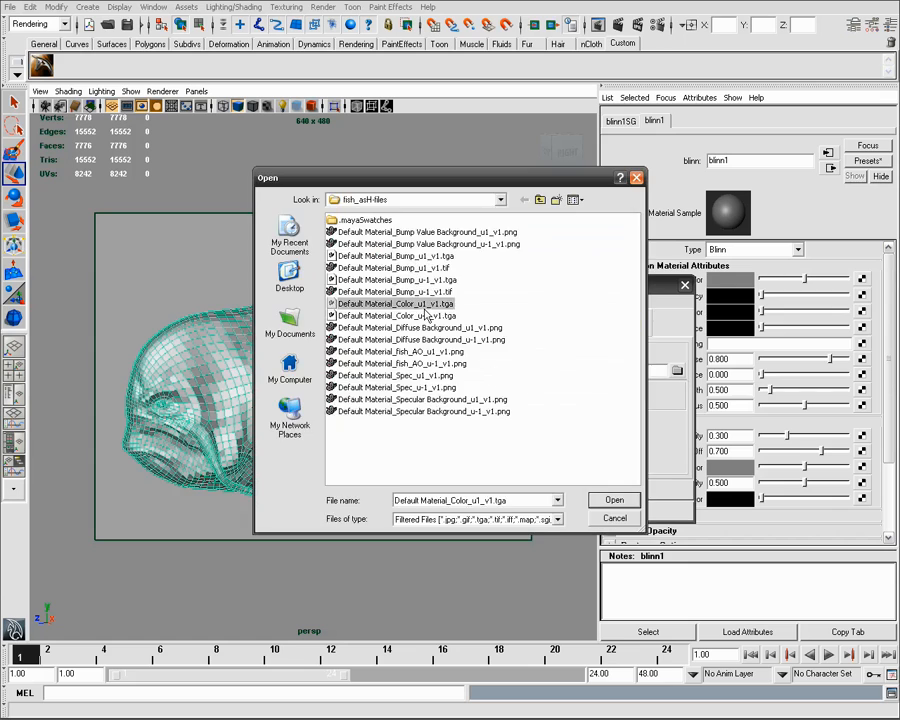
{"action": "double_click", "coordinate": [425, 312]}
{"action": "left_click", "coordinate": [526, 328]}
{"action": "left_click", "coordinate": [677, 370]}
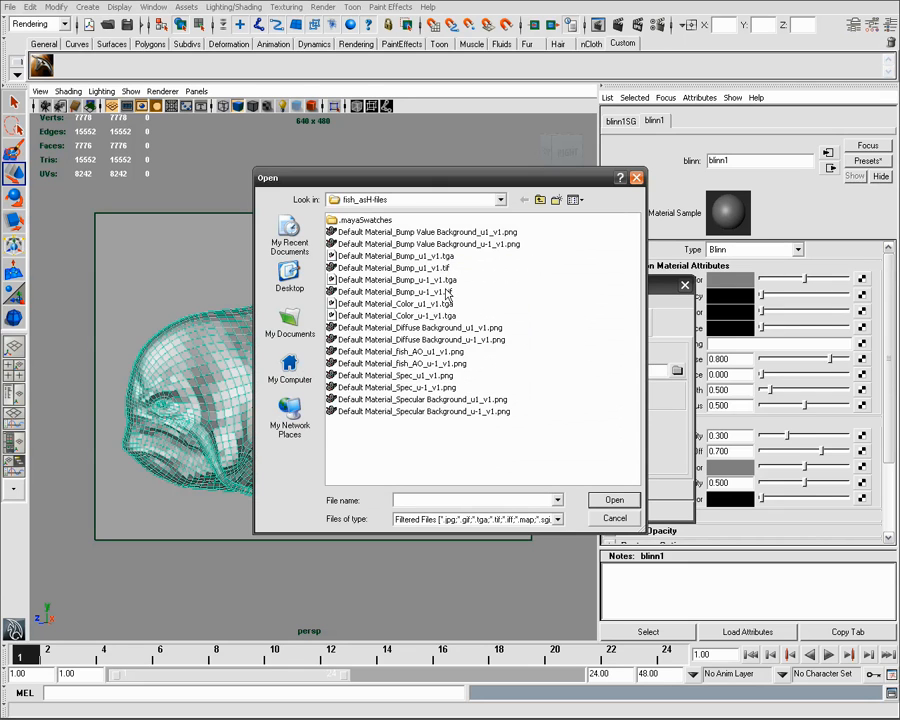
{"action": "double_click", "coordinate": [456, 291]}
Set the bump depth to .2 and create the multi-channel shader network for the fish
{"action": "left_click", "coordinate": [469, 324]}
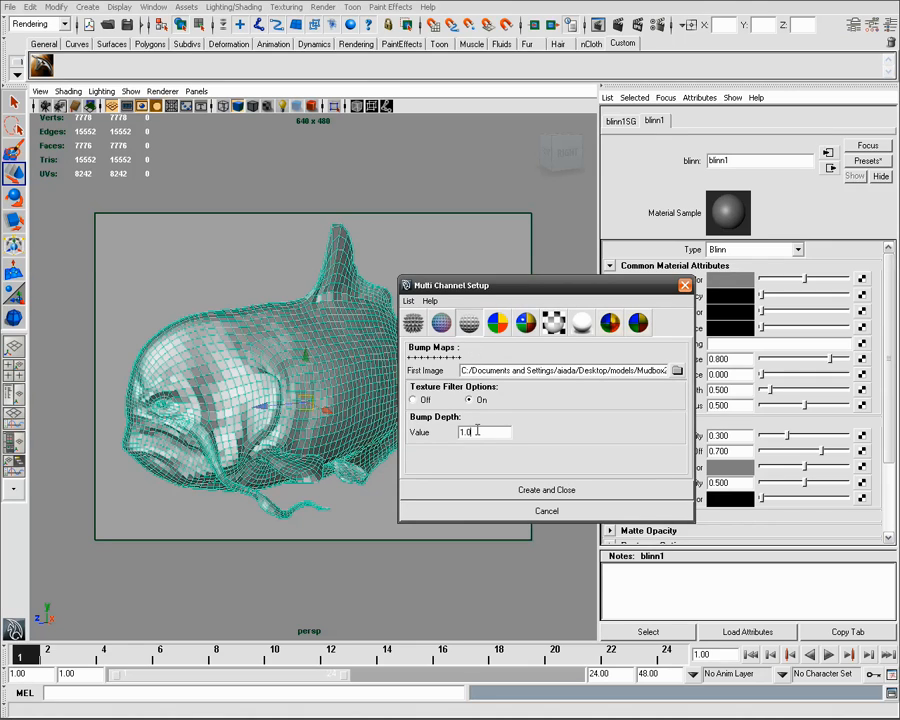
{"action": "type", "text": ".2"}
{"action": "left_click", "coordinate": [554, 490]}
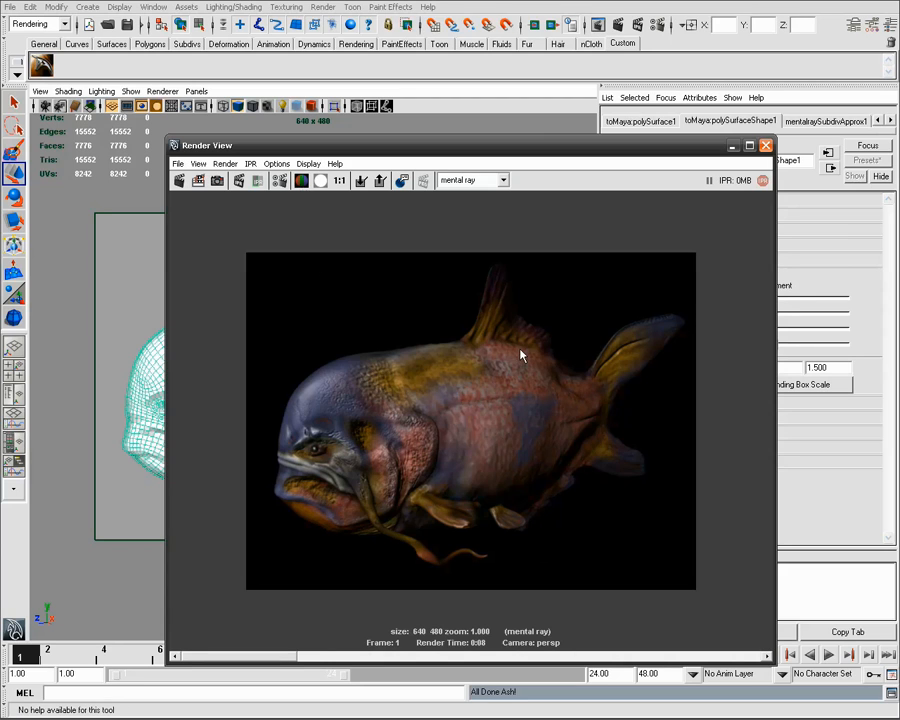
Open the Hypershade and graph the material network of the selected fish
{"action": "left_click_drag", "start_coordinate": [520, 158], "coordinate": [474, 360]}
{"action": "left_click", "coordinate": [153, 7]}
{"action": "mouse_move", "coordinate": [178, 45]}
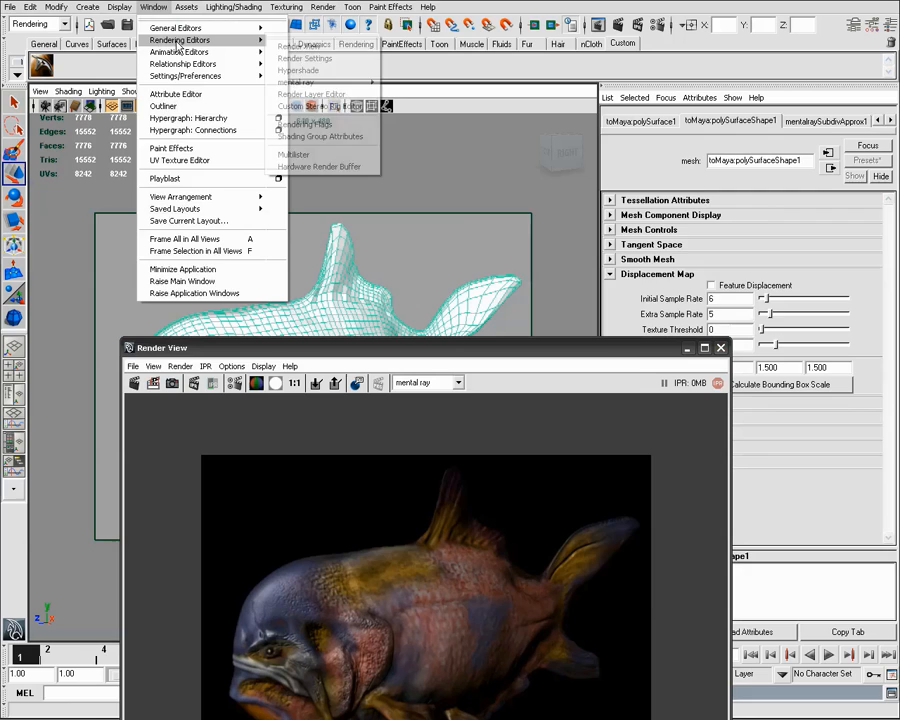
{"action": "left_click", "coordinate": [300, 70]}
{"action": "left_click", "coordinate": [243, 160]}
{"action": "left_click", "coordinate": [212, 142]}
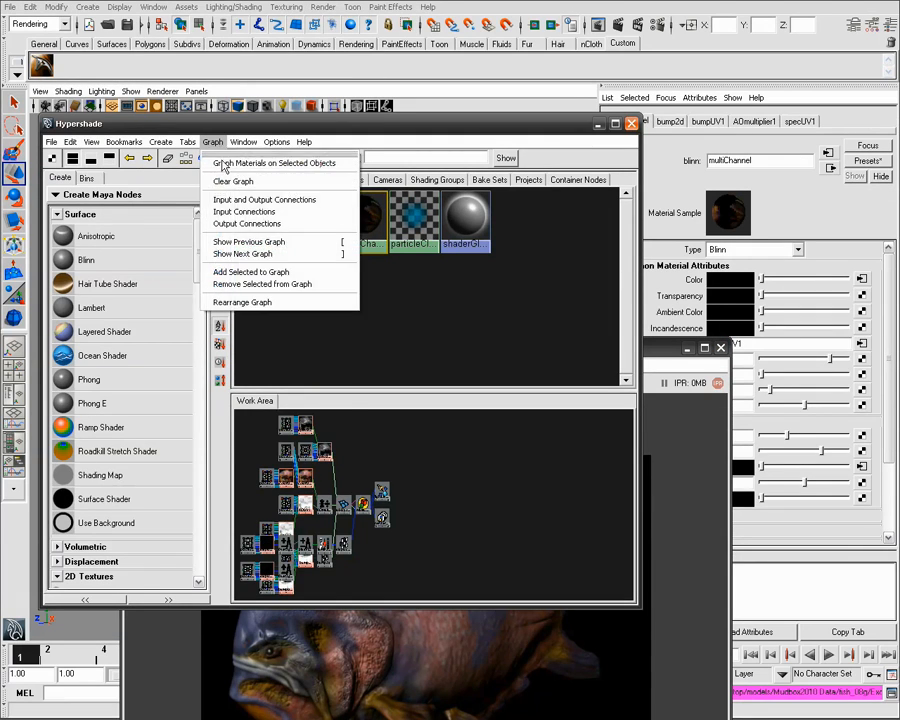
Graph the input and output connections of the multiChannel material and enlarge the Hypershade work area to inspect its network
{"action": "left_click", "coordinate": [230, 196]}
{"action": "left_click_drag", "start_coordinate": [421, 389], "coordinate": [421, 272]}
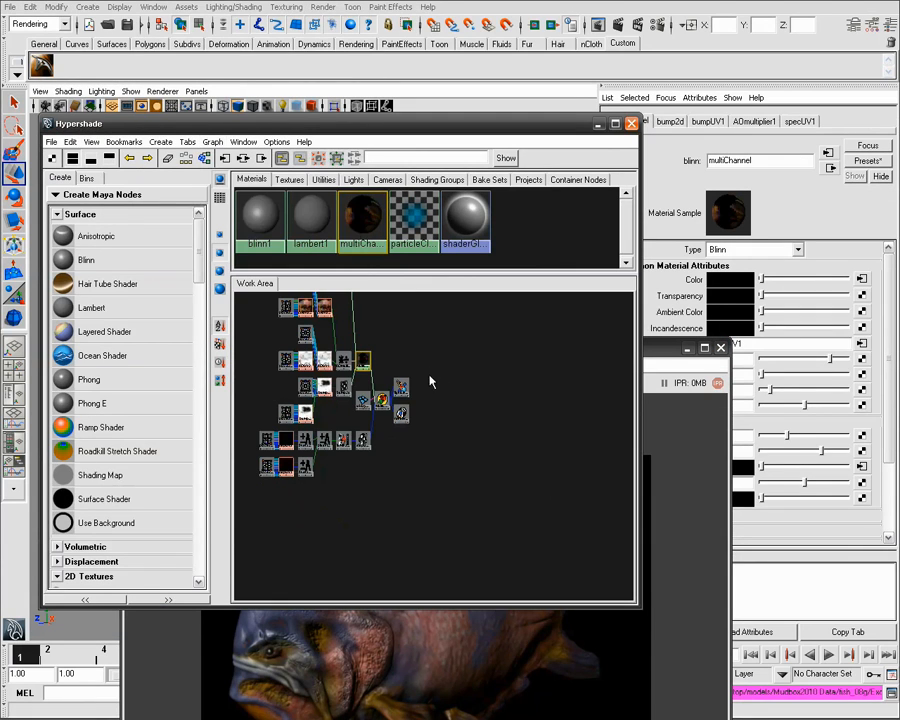
{"action": "middle_click_drag", "start_coordinate": [407, 389], "coordinate": [500, 450], "text": "alt"}
{"action": "right_click_drag", "start_coordinate": [500, 450], "coordinate": [589, 454], "text": "alt"}
{"action": "middle_click_drag", "start_coordinate": [459, 413], "coordinate": [451, 462], "text": "alt"}
Set the bump depth of the bump2d node in the fish's shader network to 0.1
{"action": "left_click", "coordinate": [430, 500]}
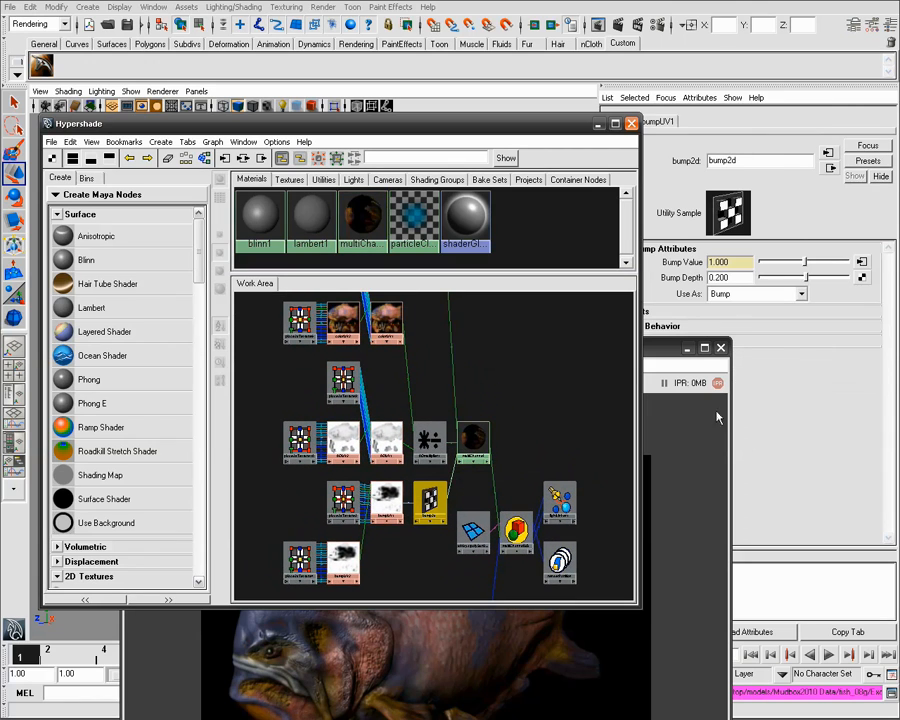
{"action": "left_click", "coordinate": [737, 278]}
{"action": "type", "text": "0.1"}
{"action": "key", "text": "Return"}
Rearrange the color map nodes and AOmultiplier1 in the work area so the color and ambient occlusion connections can be read
{"action": "middle_click_drag", "start_coordinate": [476, 371], "coordinate": [488, 468], "text": "alt"}
{"action": "left_click_drag", "start_coordinate": [358, 478], "coordinate": [262, 438]}
{"action": "left_click_drag", "start_coordinate": [445, 538], "coordinate": [427, 463]}
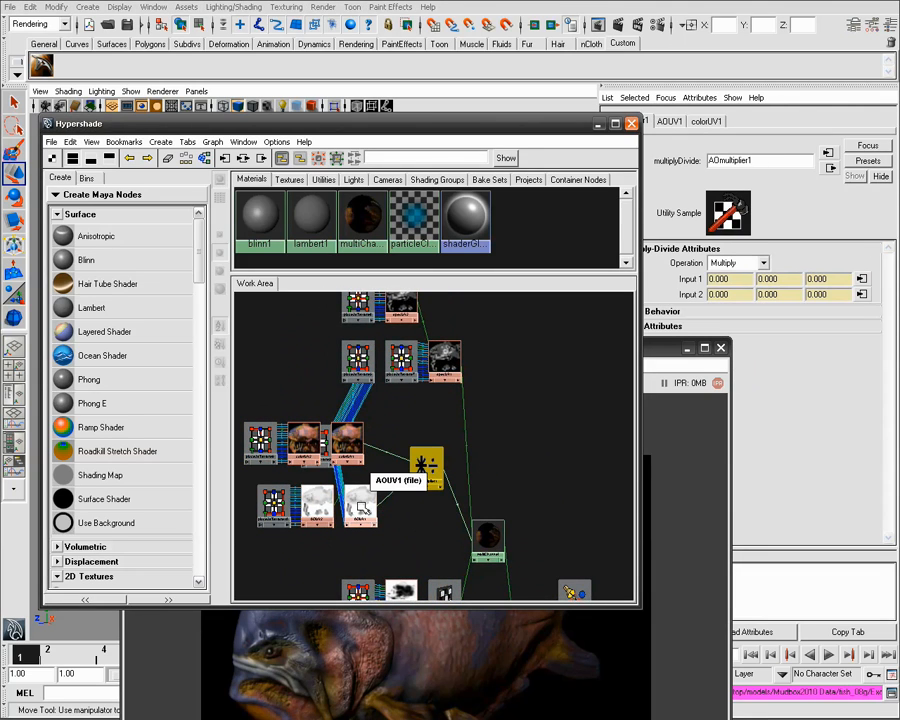
{"action": "left_click", "coordinate": [402, 508]}
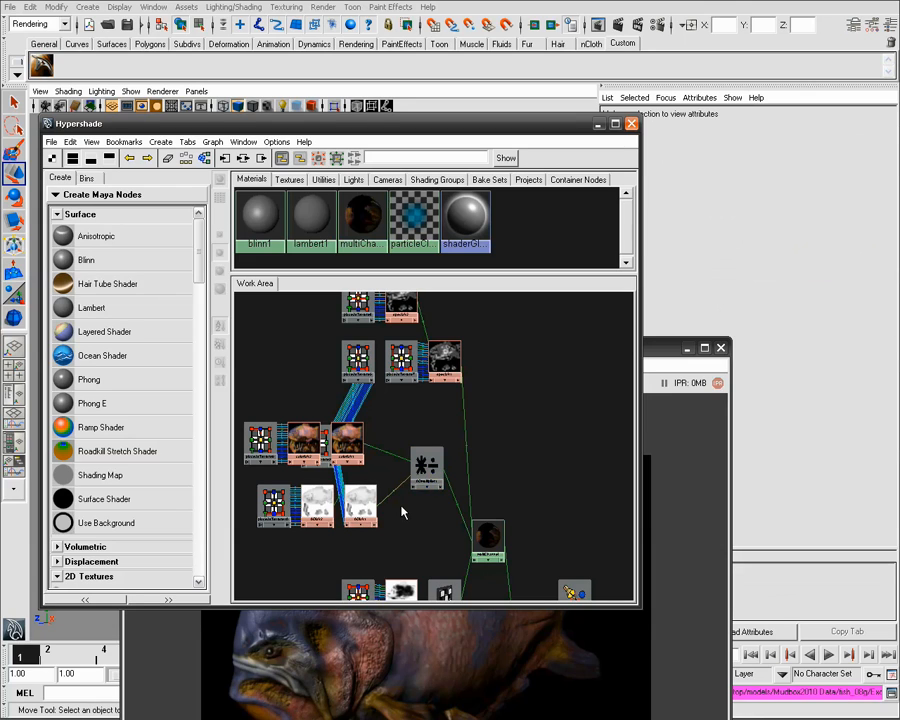
Connect the colorUV1 file directly to the multiChannel material's color and render the fish without the ambient occlusion multiplier
{"action": "middle_click_drag", "start_coordinate": [347, 440], "coordinate": [498, 557]}
{"action": "left_click", "coordinate": [492, 582]}
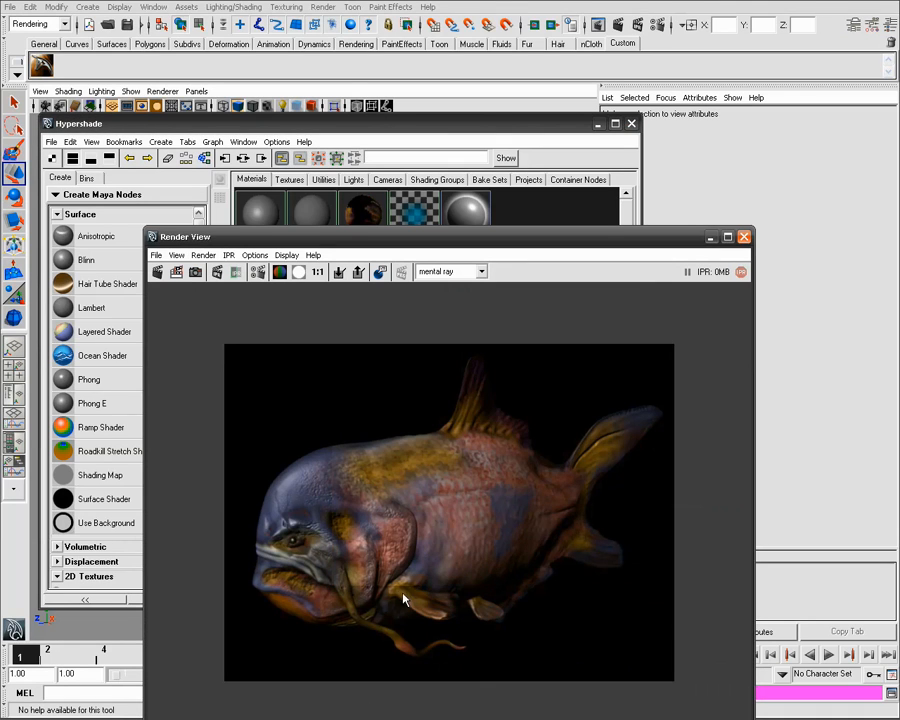
{"action": "left_click", "coordinate": [159, 272]}
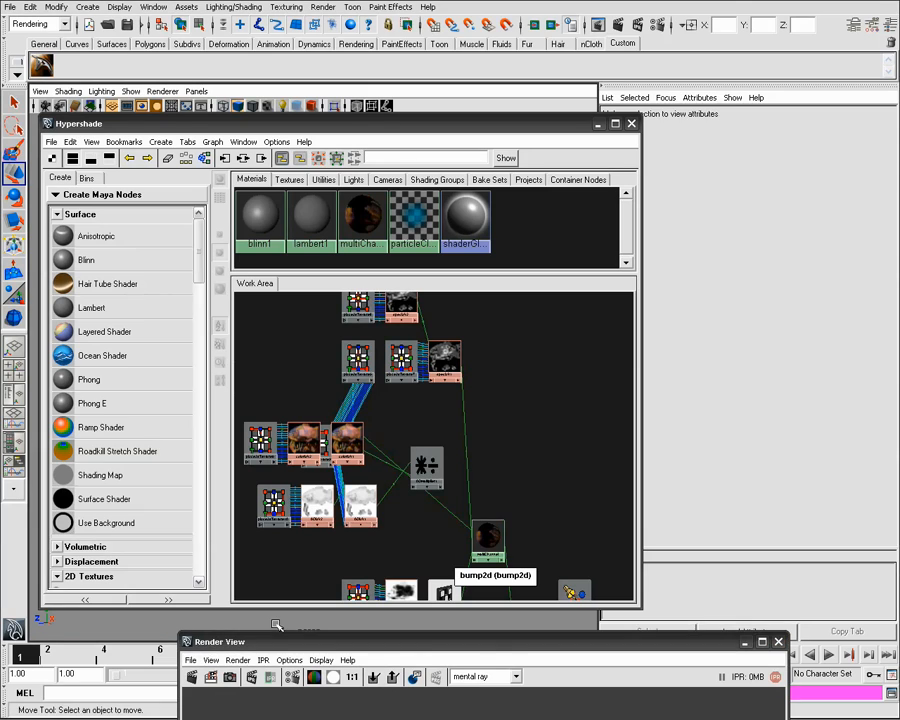
Undo the direct color connection so AOmultiplier1 feeds the material, and re-render the fish to compare both images
{"action": "left_click", "coordinate": [426, 467]}
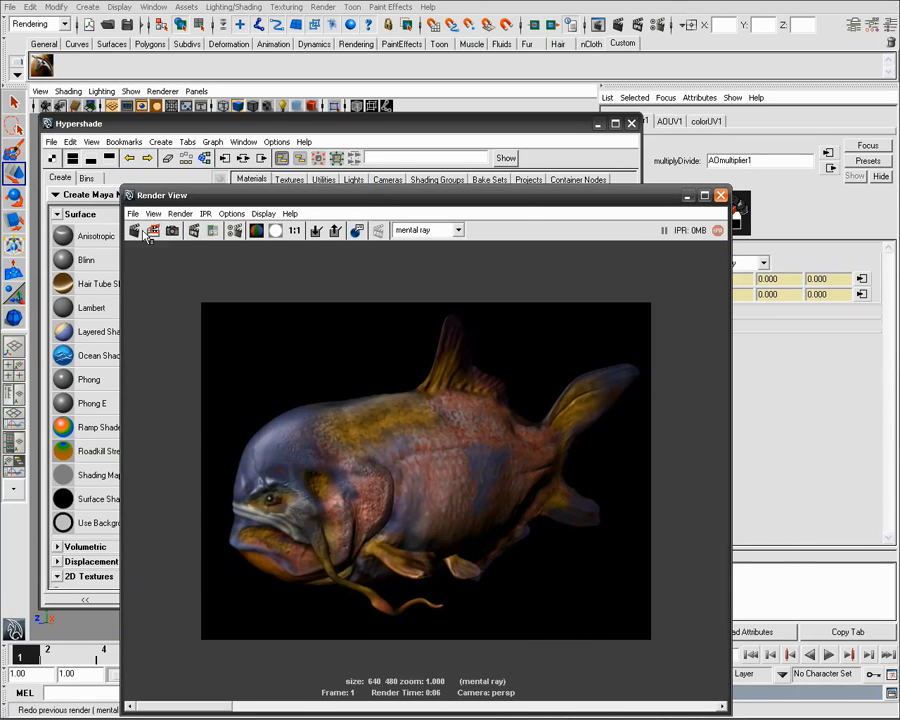
{"action": "left_click", "coordinate": [148, 232]}
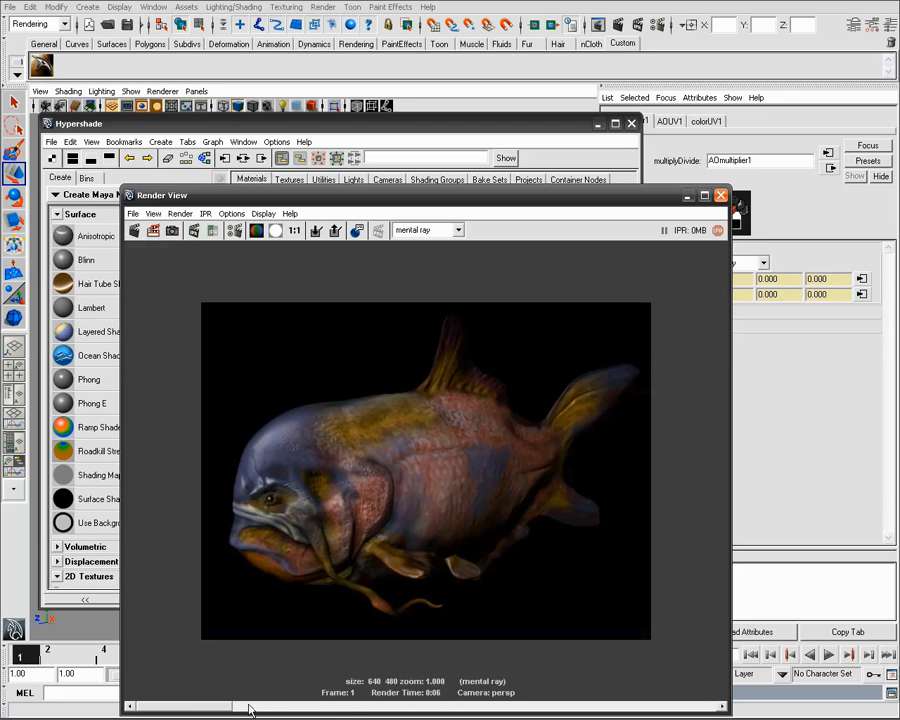
{"action": "mouse_move", "coordinate": [221, 710]}
{"action": "left_mouse_down"}
{"action": "mouse_move", "coordinate": [324, 700]}
{"action": "mouse_move", "coordinate": [238, 693]}
{"action": "mouse_move", "coordinate": [322, 684]}
{"action": "mouse_move", "coordinate": [252, 680]}
{"action": "mouse_move", "coordinate": [352, 680]}
{"action": "mouse_move", "coordinate": [259, 679]}
{"action": "mouse_move", "coordinate": [215, 709]}
{"action": "mouse_move", "coordinate": [330, 703]}
{"action": "mouse_move", "coordinate": [215, 697]}
{"action": "left_mouse_up"}
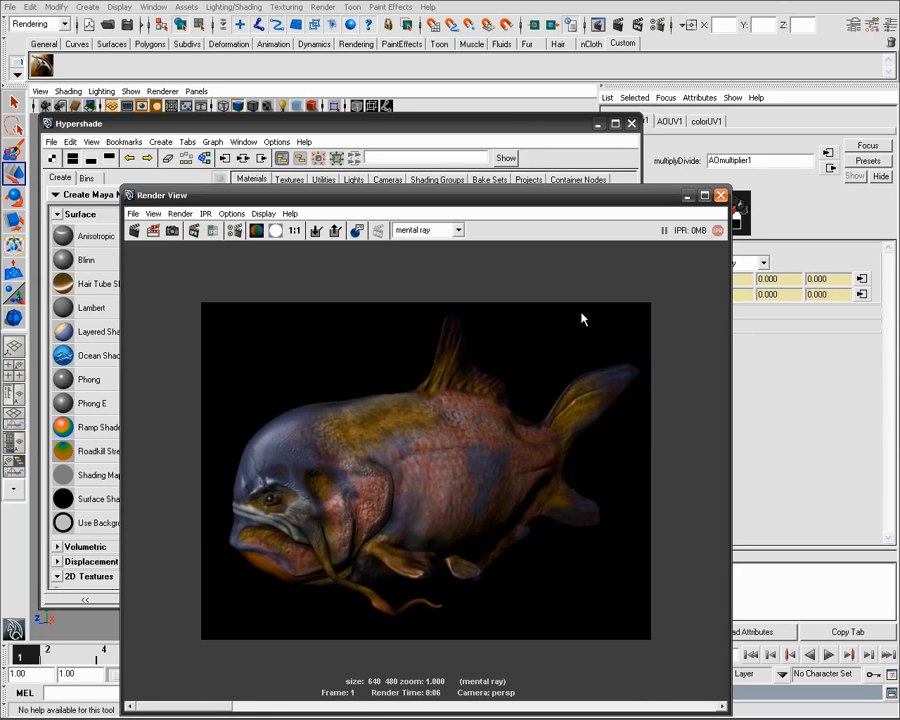
Close the Render View and Hypershade, and save the scene as fish001.mb in the fish_08g folder
{"action": "left_click", "coordinate": [721, 196]}
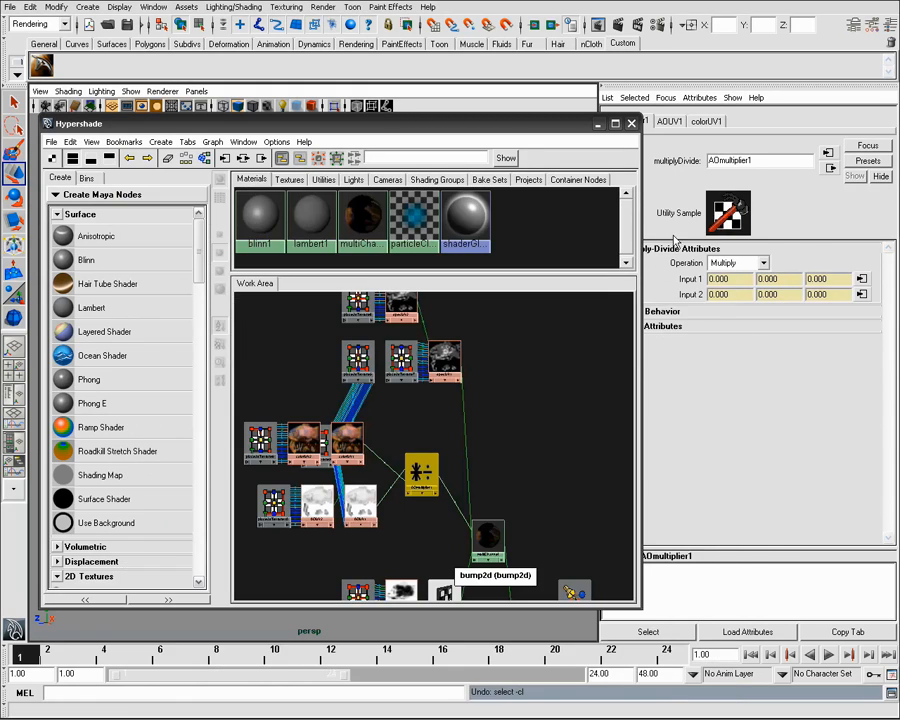
{"action": "left_click", "coordinate": [632, 124]}
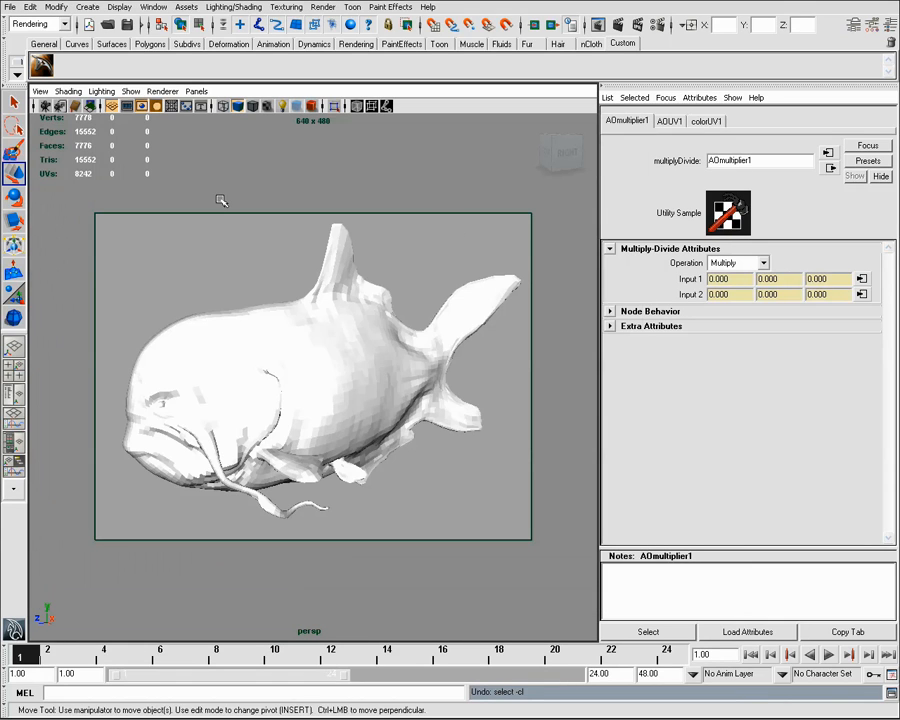
{"action": "left_click", "coordinate": [10, 7]}
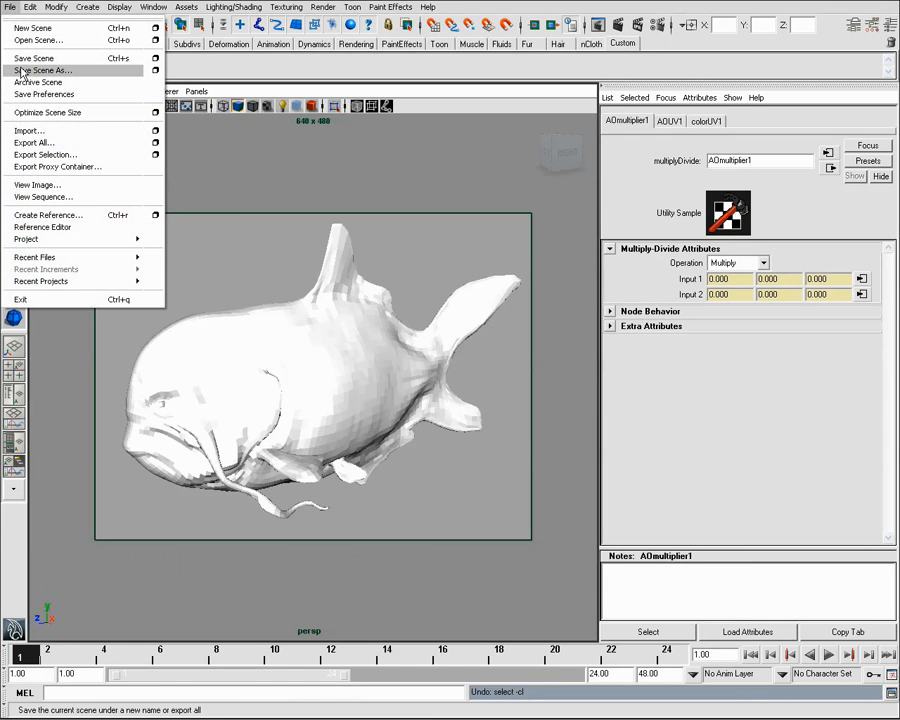
{"action": "left_click", "coordinate": [40, 66]}
{"action": "left_click", "coordinate": [614, 471]}
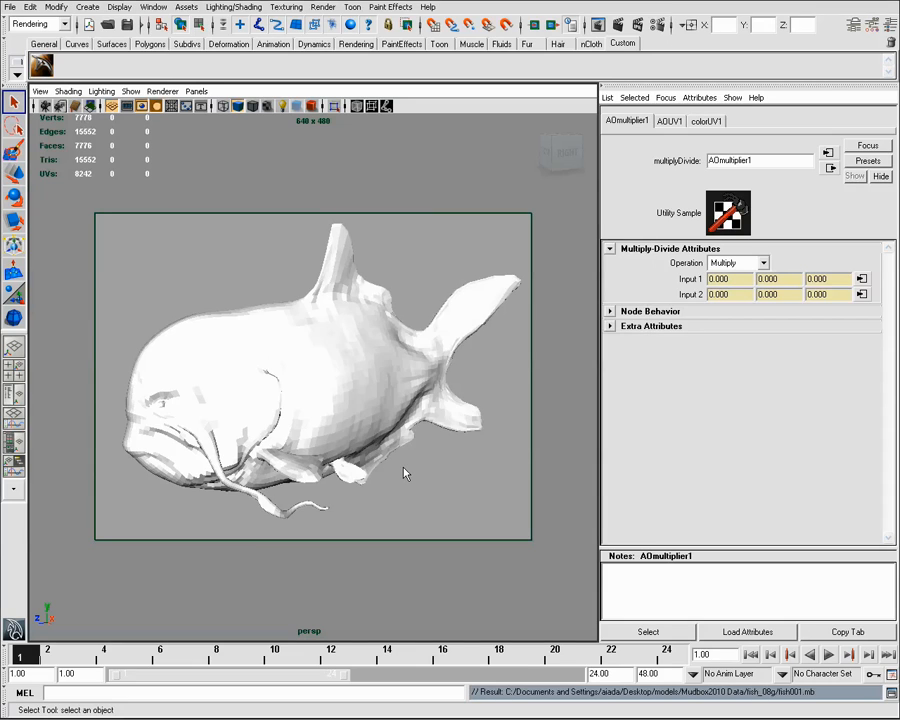
Create an area light and scale it uniformly to about 297 in the four-view layout
{"action": "left_click", "coordinate": [88, 7]}
{"action": "mouse_move", "coordinate": [120, 76]}
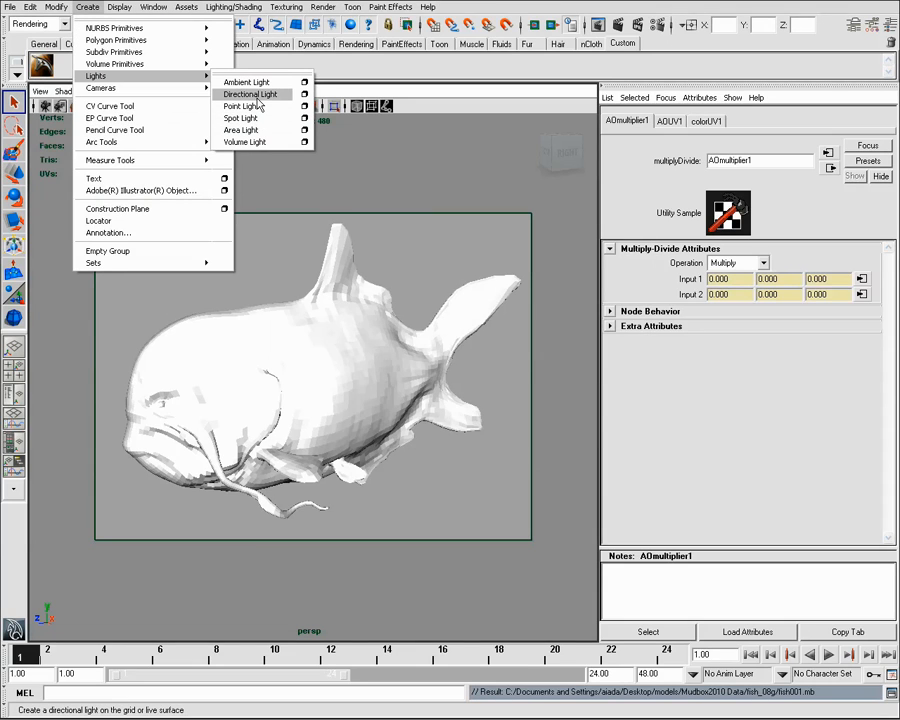
{"action": "left_click", "coordinate": [240, 130]}
{"action": "key", "text": "space"}
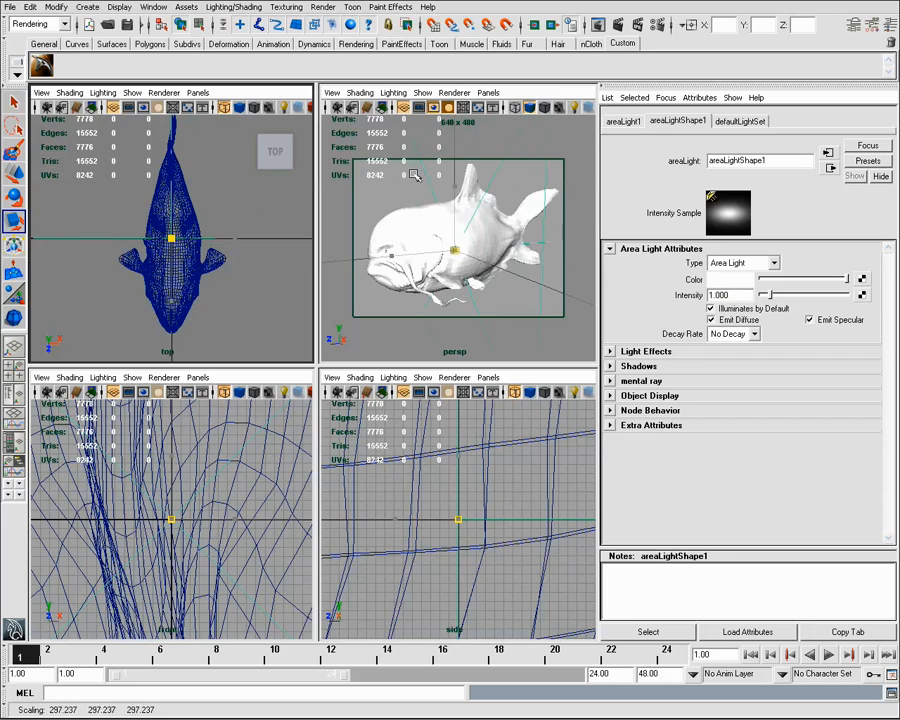
{"action": "left_click_drag", "start_coordinate": [414, 174], "coordinate": [362, 184]}
{"action": "key", "text": "r"}
{"action": "scroll", "coordinate": [60, 277], "scroll_direction": "down", "scroll_amount": 2}
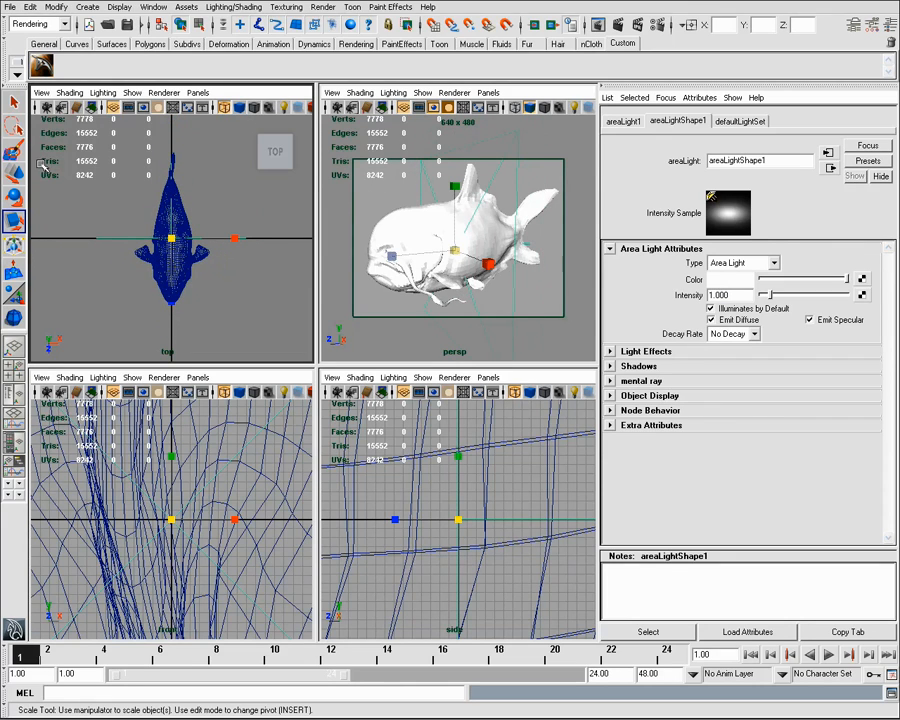
Move the area light in the top view to the side of the fish beyond its tail and aim it at the head
{"action": "key", "text": "w"}
{"action": "left_click_drag", "start_coordinate": [172, 239], "coordinate": [288, 250]}
{"action": "right_click_drag", "start_coordinate": [276, 249], "coordinate": [111, 244], "text": "alt"}
{"action": "middle_click_drag", "start_coordinate": [111, 244], "coordinate": [72, 254], "text": "alt"}
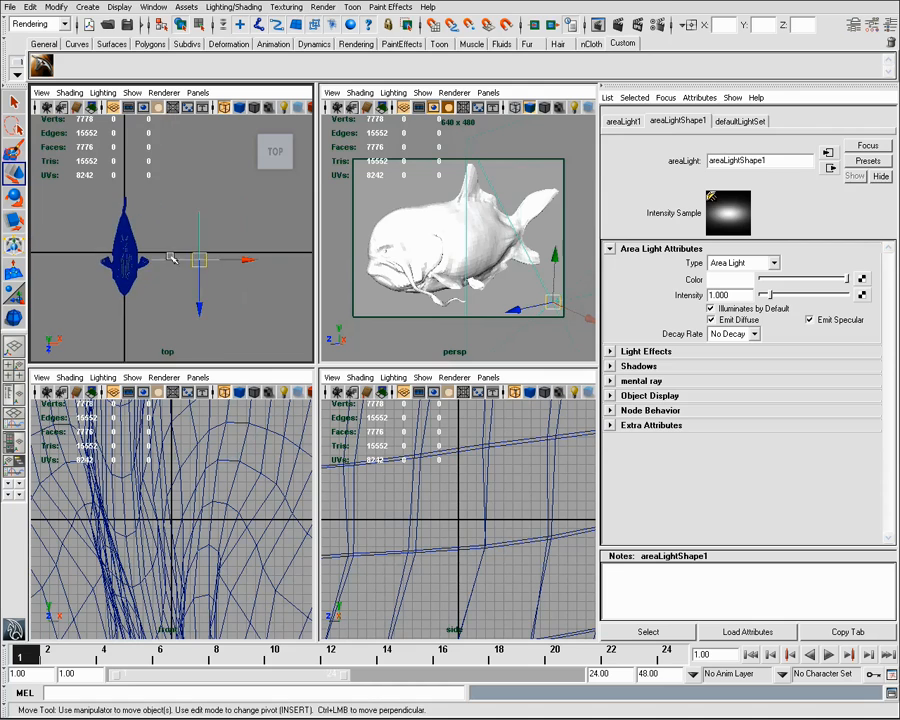
{"action": "left_click", "coordinate": [14, 292]}
{"action": "left_click_drag", "start_coordinate": [194, 257], "coordinate": [124, 278]}
{"action": "left_click_drag", "start_coordinate": [194, 257], "coordinate": [274, 145]}
Select the side view's camera and increase its far clip plane so distant objects are not clipped
{"action": "right_click_drag", "start_coordinate": [240, 463], "coordinate": [155, 487], "text": "alt"}
{"action": "scroll", "coordinate": [43, 467], "scroll_direction": "down", "scroll_amount": 5}
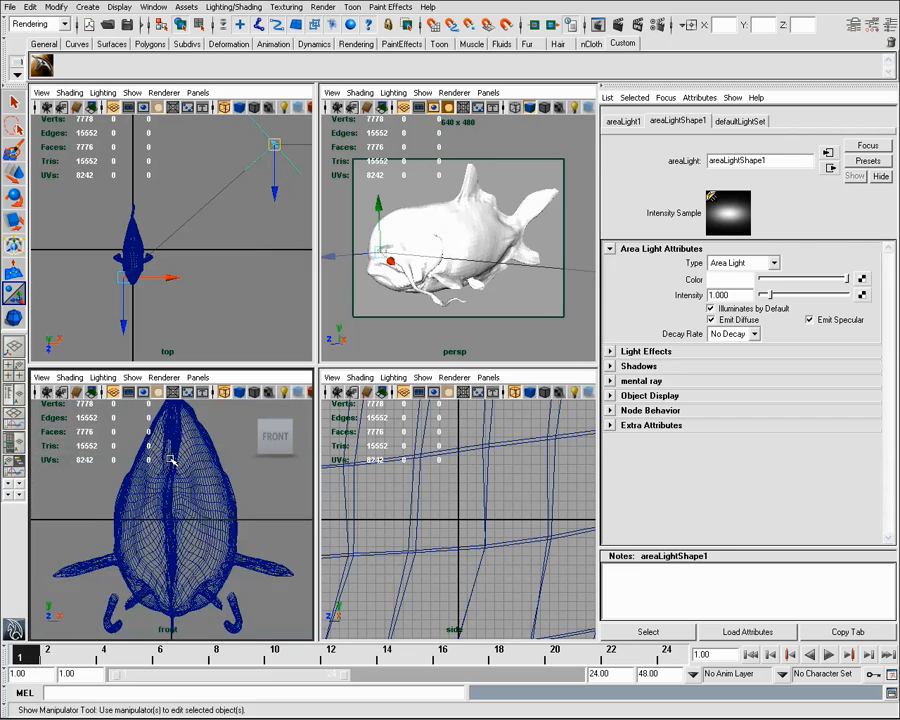
{"action": "scroll", "coordinate": [481, 517], "scroll_direction": "down", "scroll_amount": 3}
{"action": "scroll", "coordinate": [481, 517], "scroll_direction": "down", "scroll_amount": 5}
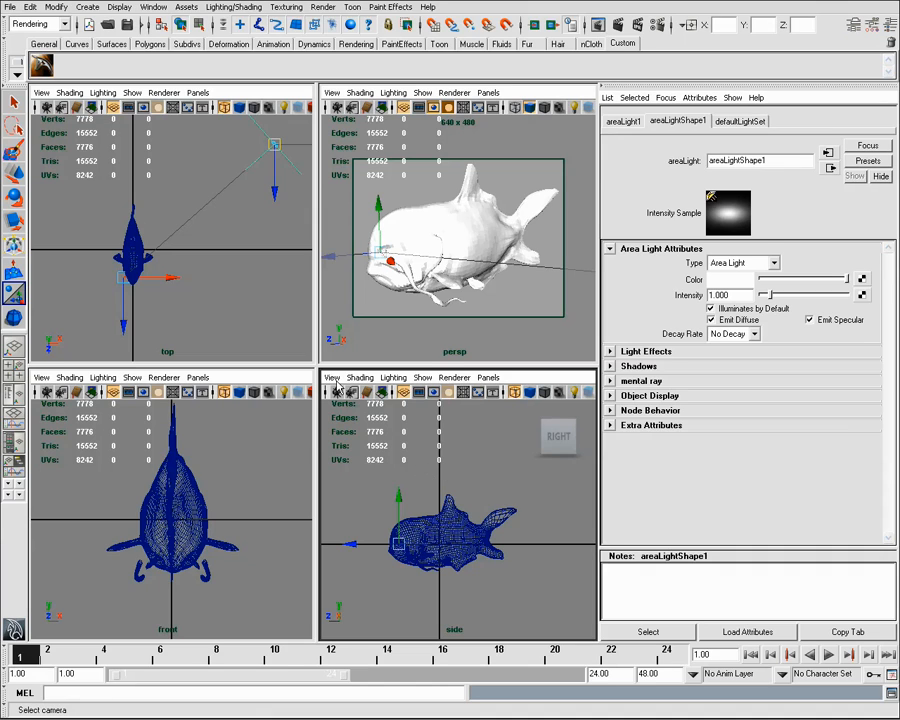
{"action": "left_click", "coordinate": [332, 377]}
{"action": "left_click", "coordinate": [350, 397]}
{"action": "left_click", "coordinate": [726, 316]}
{"action": "type", "text": "000000"}
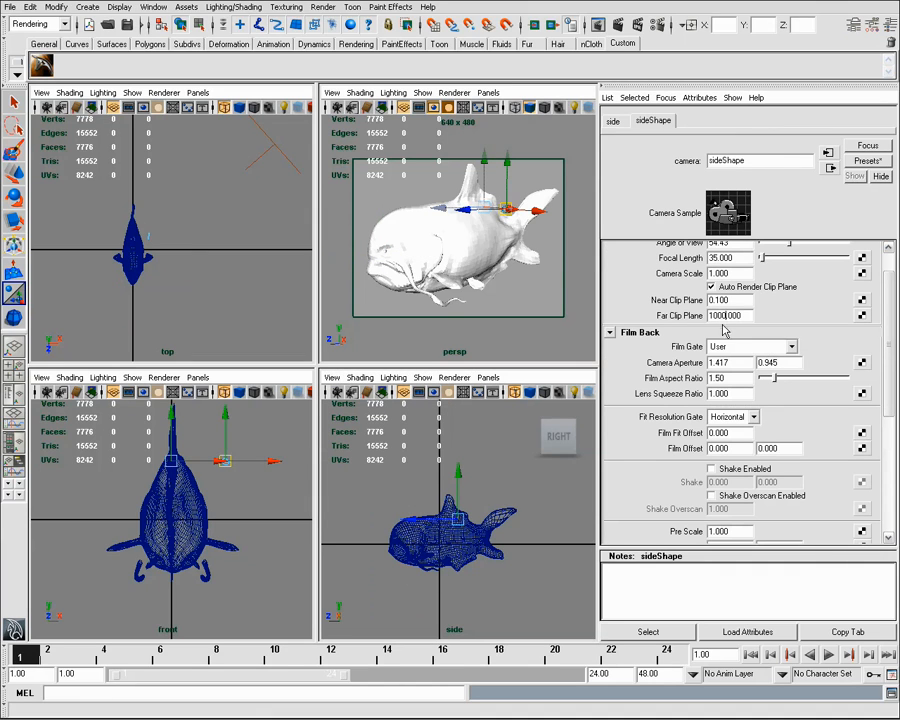
{"action": "key", "text": "Return"}
Set the far clip plane of the perspective, front and top cameras to 10000
{"action": "left_click", "coordinate": [332, 92]}
{"action": "left_click", "coordinate": [350, 112]}
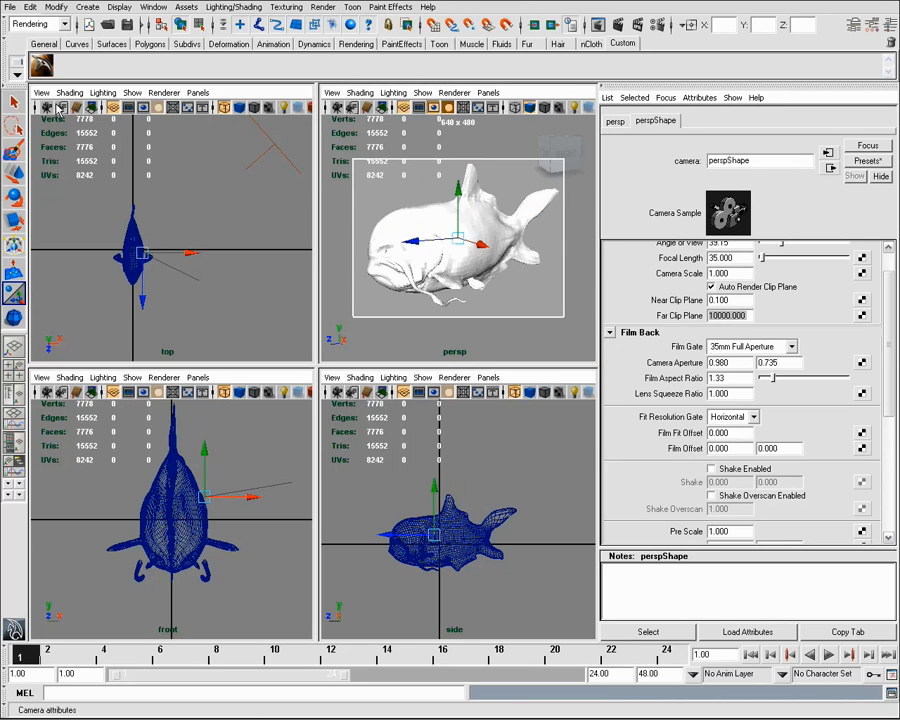
{"action": "left_click", "coordinate": [47, 392]}
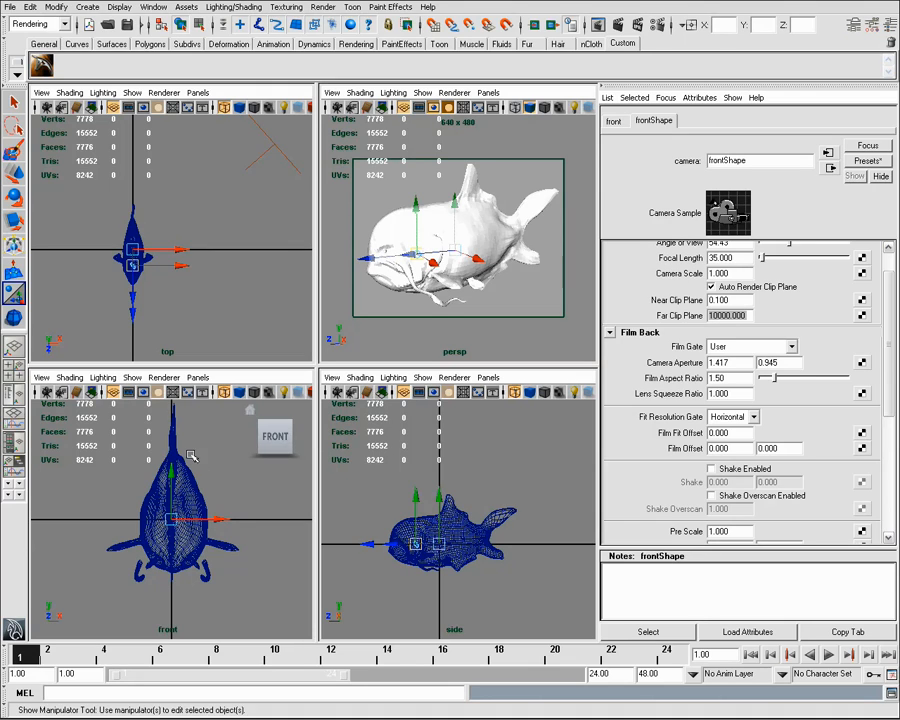
{"action": "left_click", "coordinate": [182, 382]}
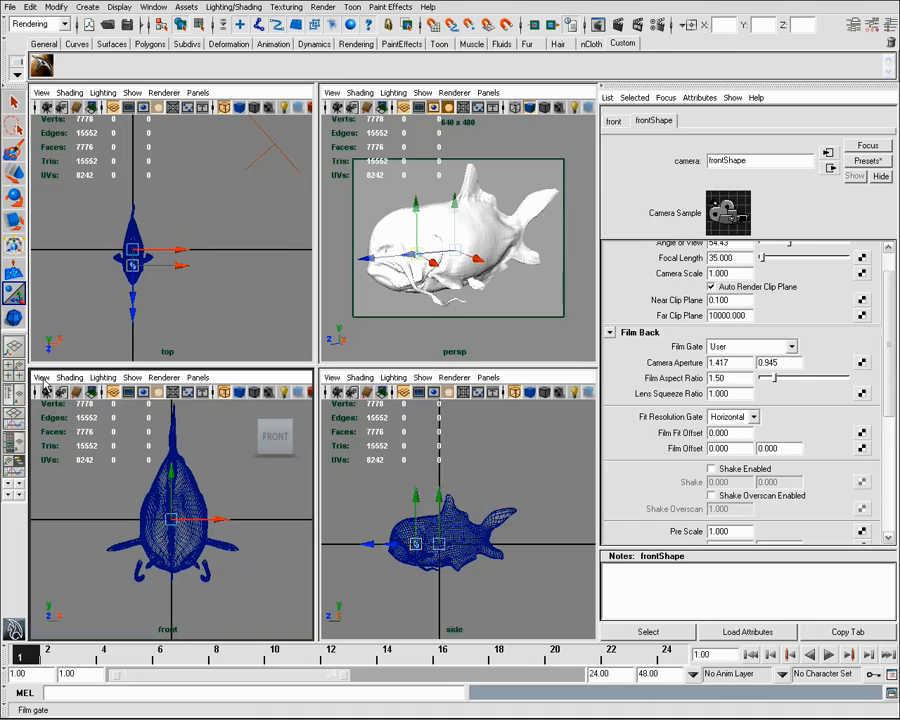
{"action": "left_click", "coordinate": [43, 377]}
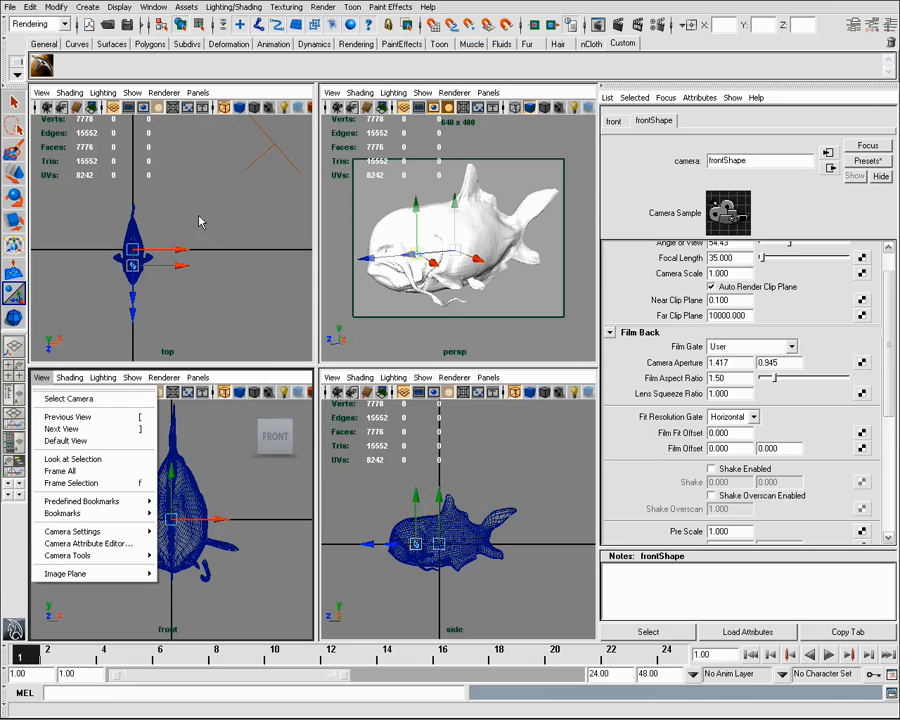
{"action": "left_click", "coordinate": [42, 92]}
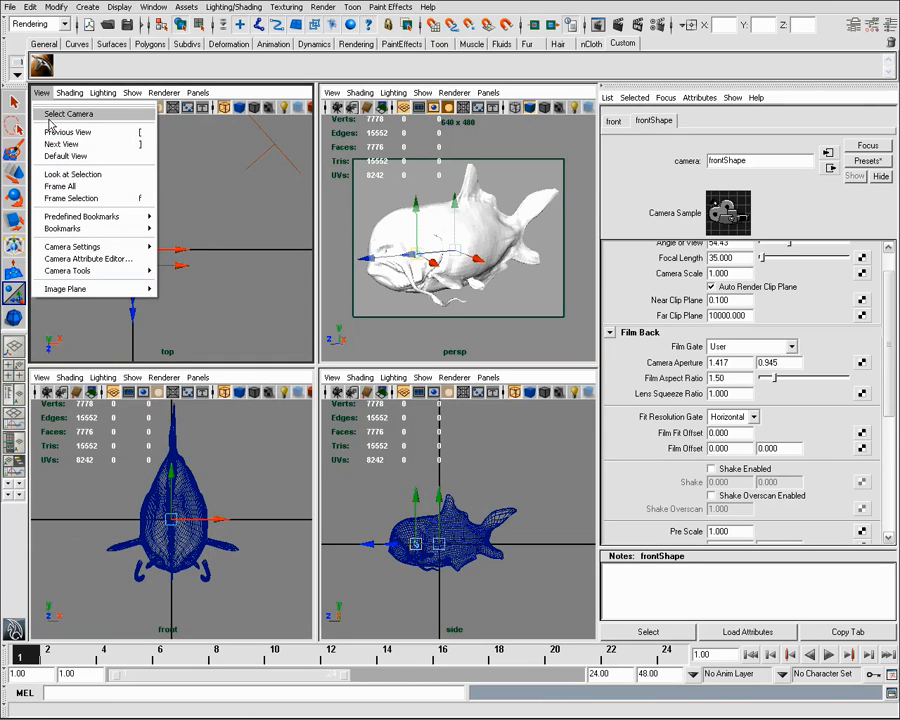
{"action": "left_click", "coordinate": [56, 114]}
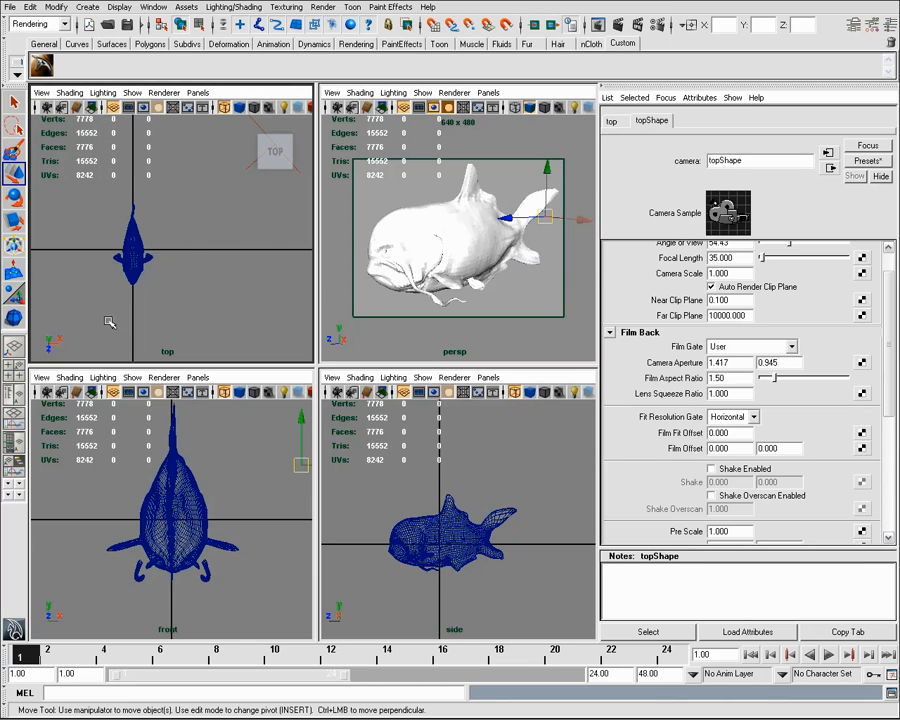
Frame everything in the views and raise the top camera in the front view until it sits above the area light
{"action": "left_click", "coordinate": [306, 430]}
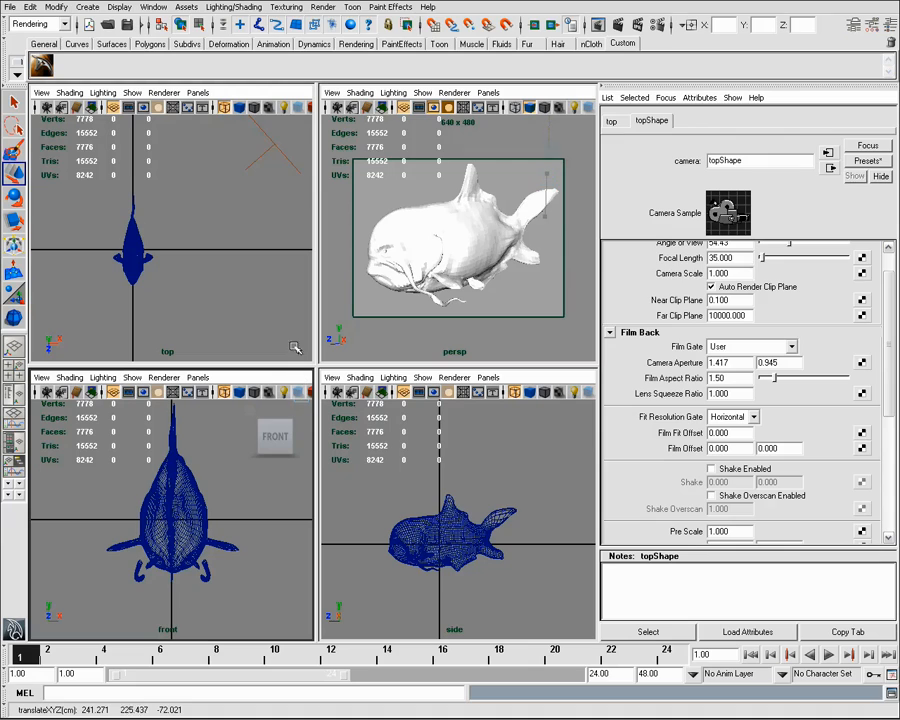
{"action": "key", "text": "shift+a"}
{"action": "key", "text": "t"}
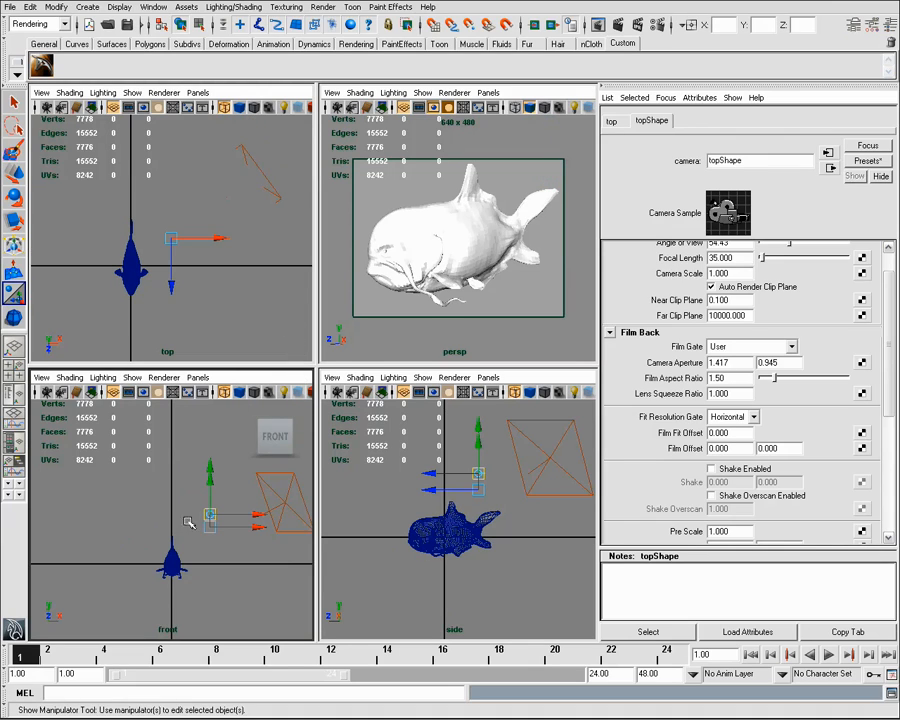
{"action": "left_click", "coordinate": [17, 173]}
{"action": "left_click_drag", "start_coordinate": [210, 456], "coordinate": [198, 352]}
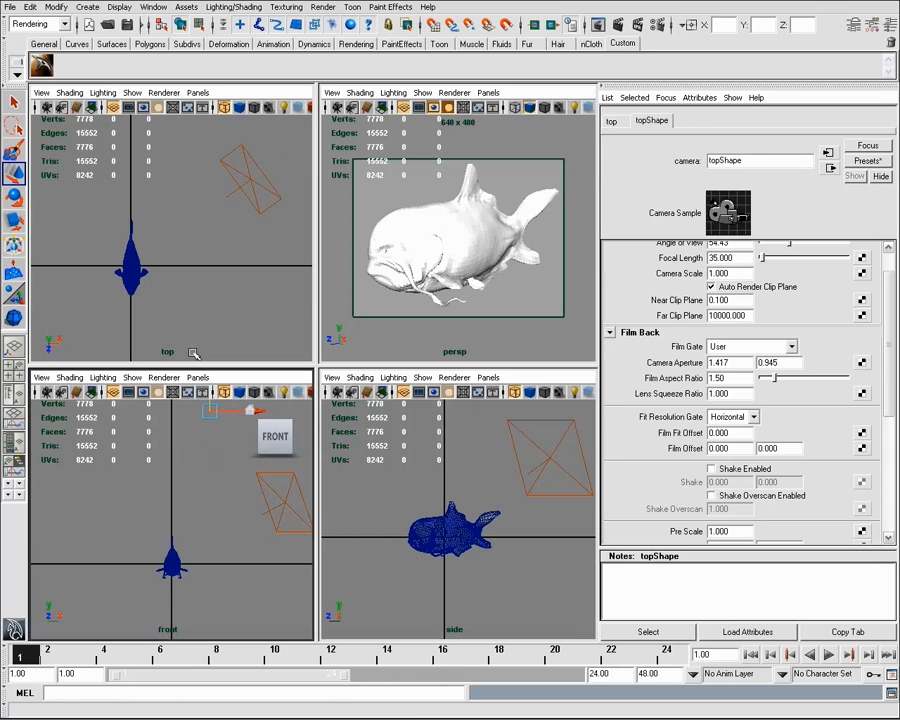
Enable Use Light Shape in the area light's mental ray settings and turn on Use Ray Trace Shadows
{"action": "left_click", "coordinate": [267, 195]}
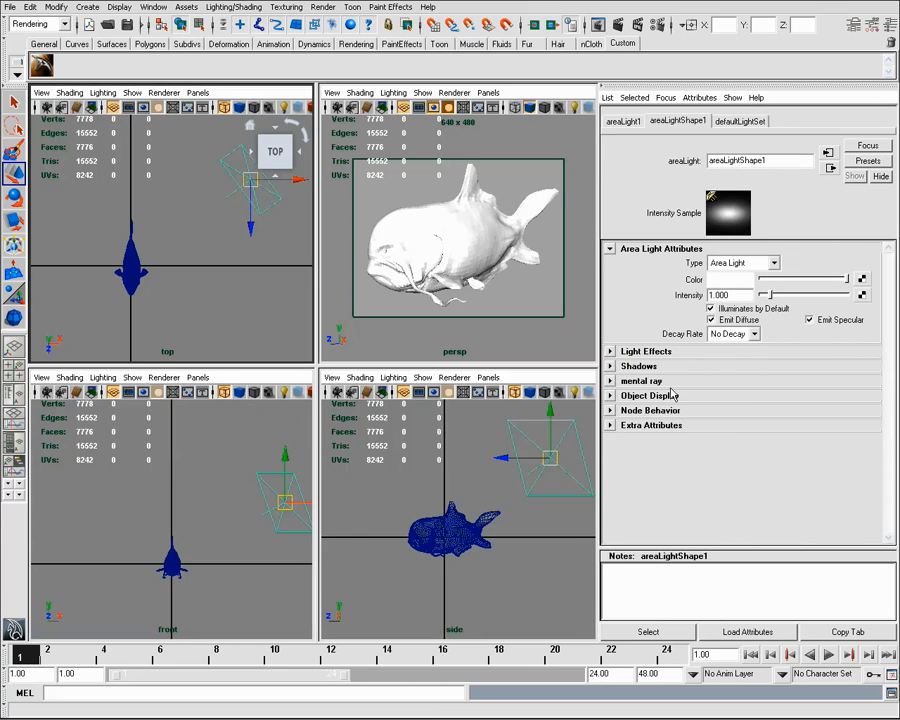
{"action": "left_click", "coordinate": [865, 380]}
{"action": "left_click", "coordinate": [713, 405]}
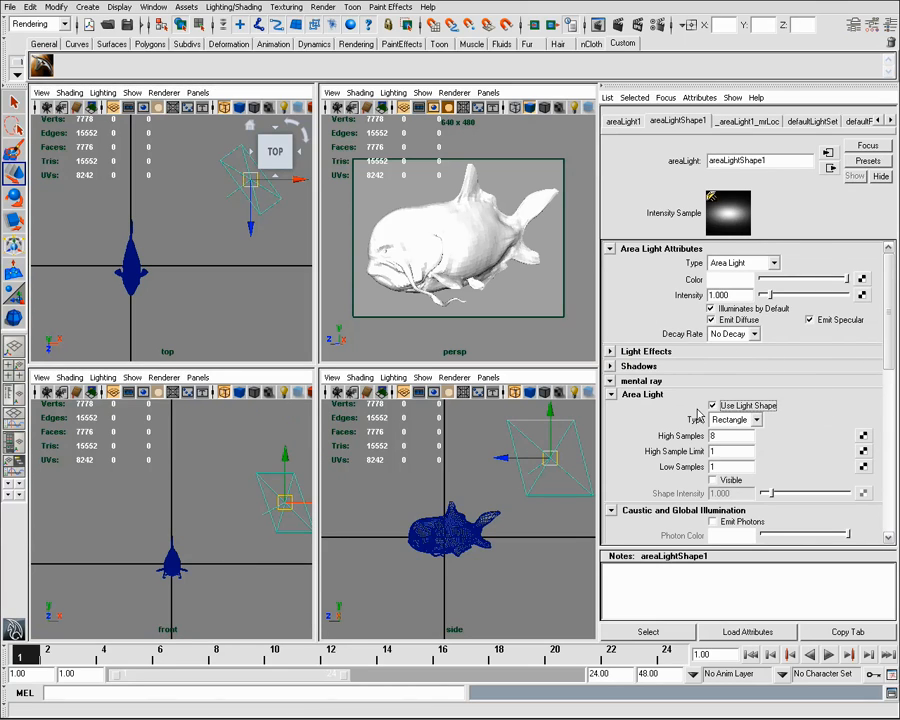
{"action": "left_click_drag", "start_coordinate": [888, 344], "coordinate": [893, 390]}
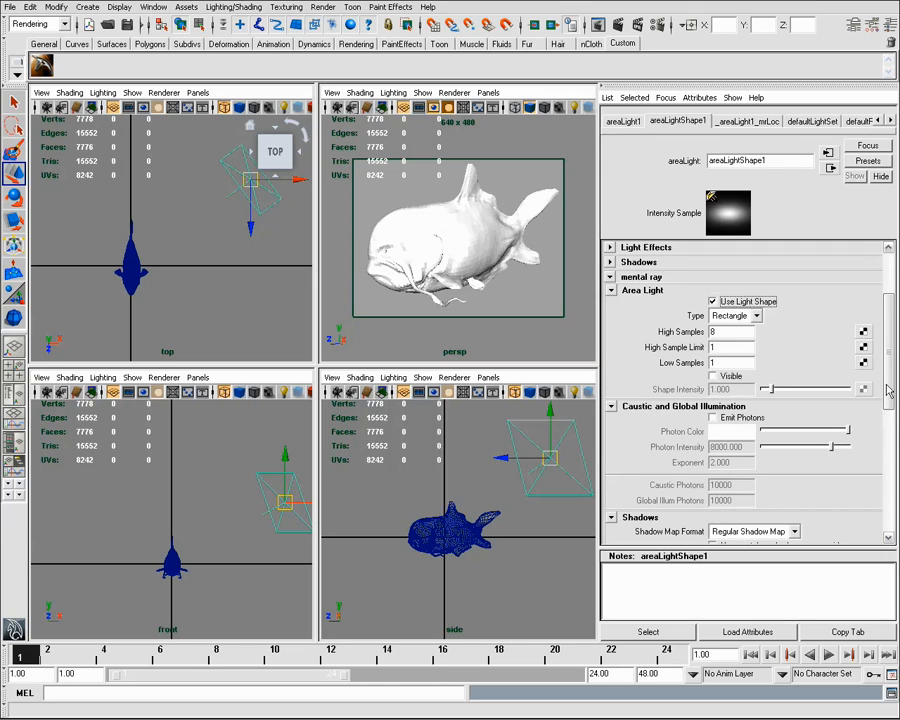
{"action": "left_click", "coordinate": [715, 331]}
{"action": "mouse_move", "coordinate": [889, 380]}
{"action": "left_mouse_down"}
{"action": "mouse_move", "coordinate": [889, 490]}
{"action": "mouse_move", "coordinate": [889, 300]}
{"action": "mouse_move", "coordinate": [893, 390]}
{"action": "left_mouse_up"}
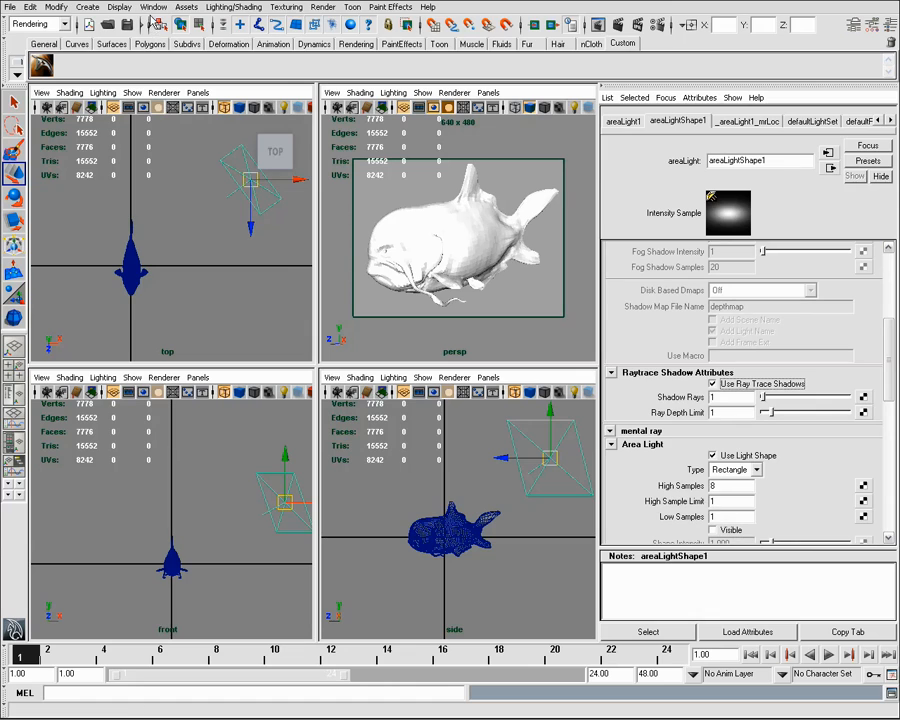
Open the Render View and re-render the fish with mental ray under the area light
{"action": "left_click", "coordinate": [153, 7]}
{"action": "mouse_move", "coordinate": [200, 38]}
{"action": "left_click", "coordinate": [296, 44]}
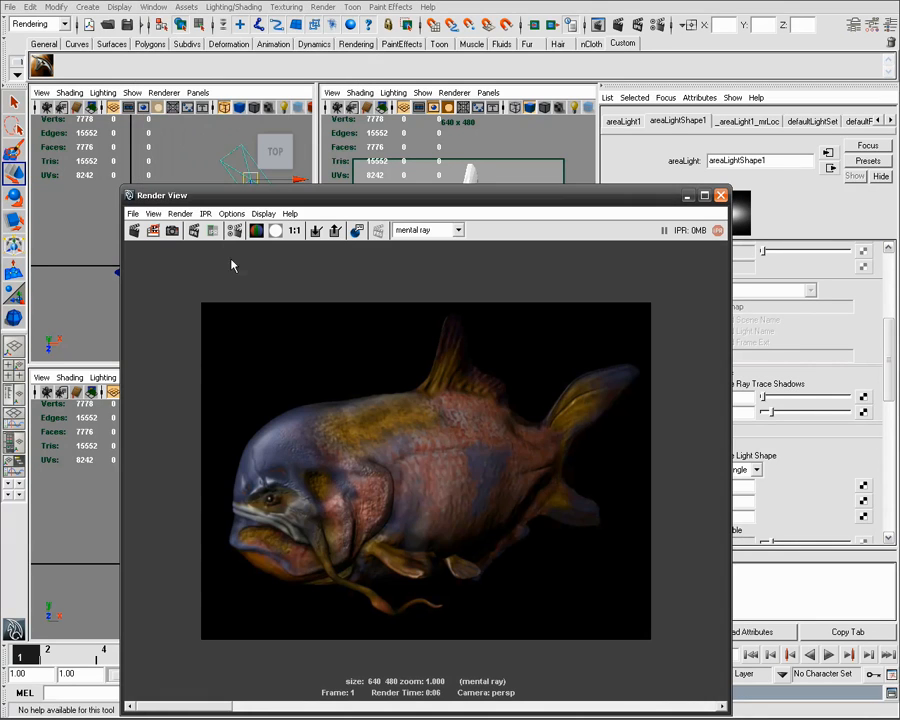
{"action": "left_click", "coordinate": [134, 230]}
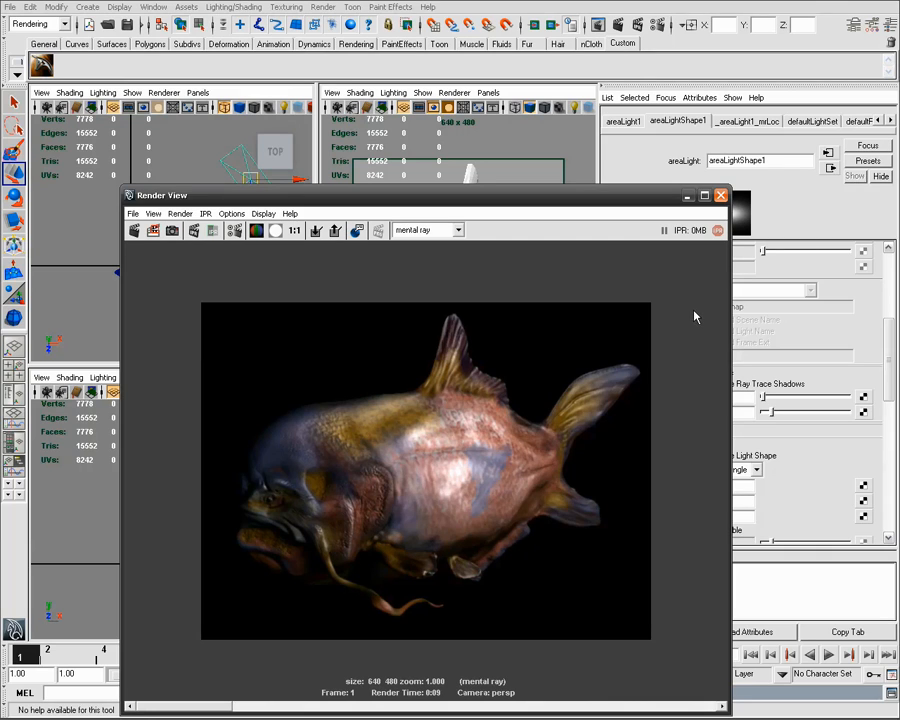
Close the Render View and create a large polygon plane around the fish in the top view
{"action": "left_click", "coordinate": [720, 196]}
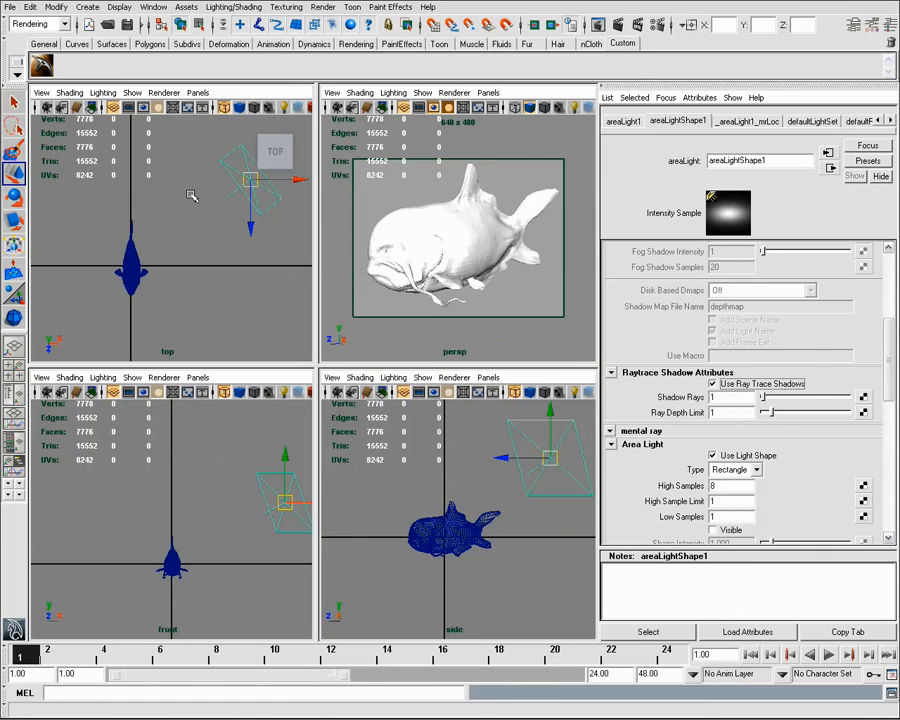
{"action": "scroll", "coordinate": [246, 250], "scroll_direction": "down", "scroll_amount": 3}
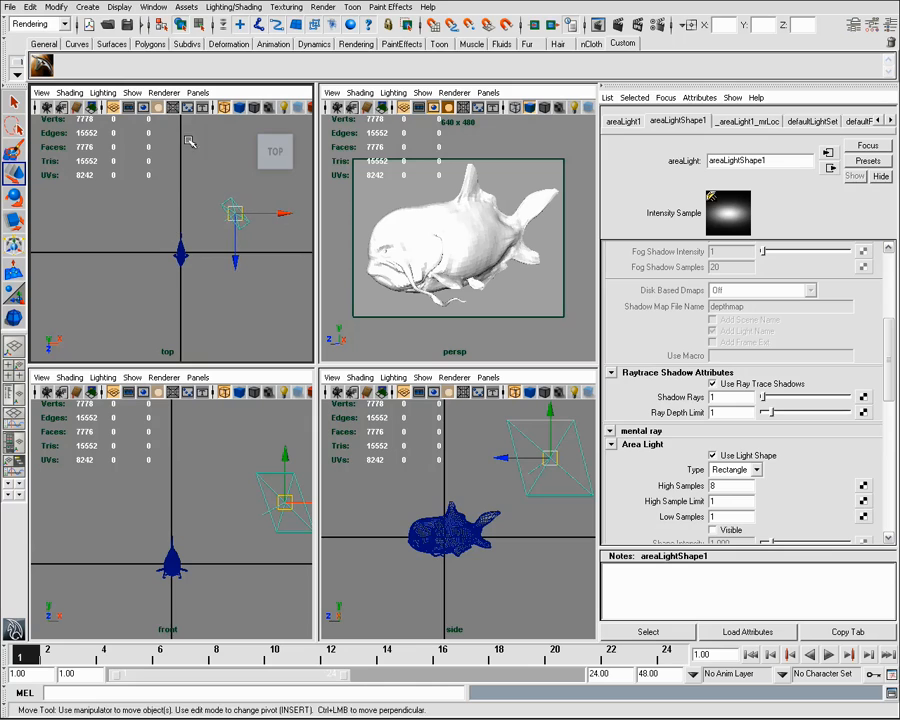
{"action": "left_click", "coordinate": [152, 44]}
{"action": "left_click", "coordinate": [137, 66]}
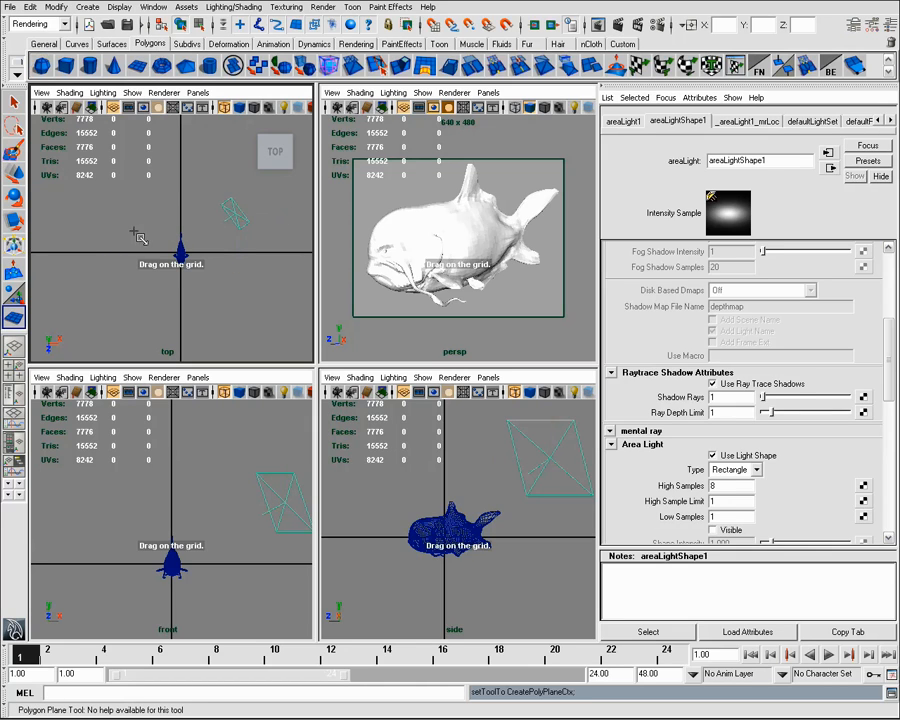
{"action": "left_click_drag", "start_coordinate": [105, 200], "coordinate": [293, 333]}
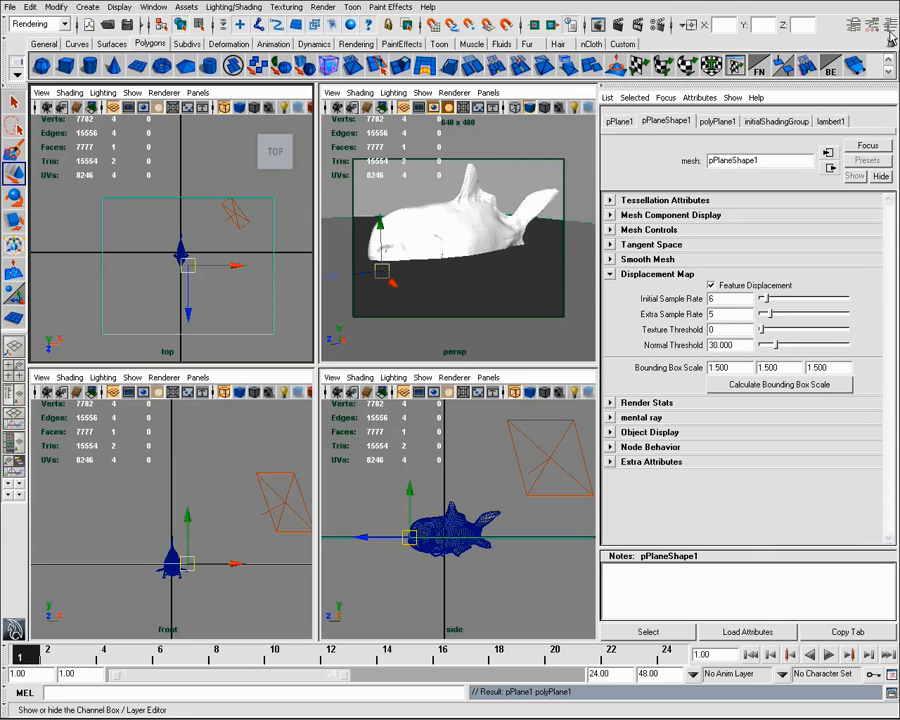
Set the plane's width and height to 2222 and centre it on the fish in the top view
{"action": "left_click", "coordinate": [889, 35]}
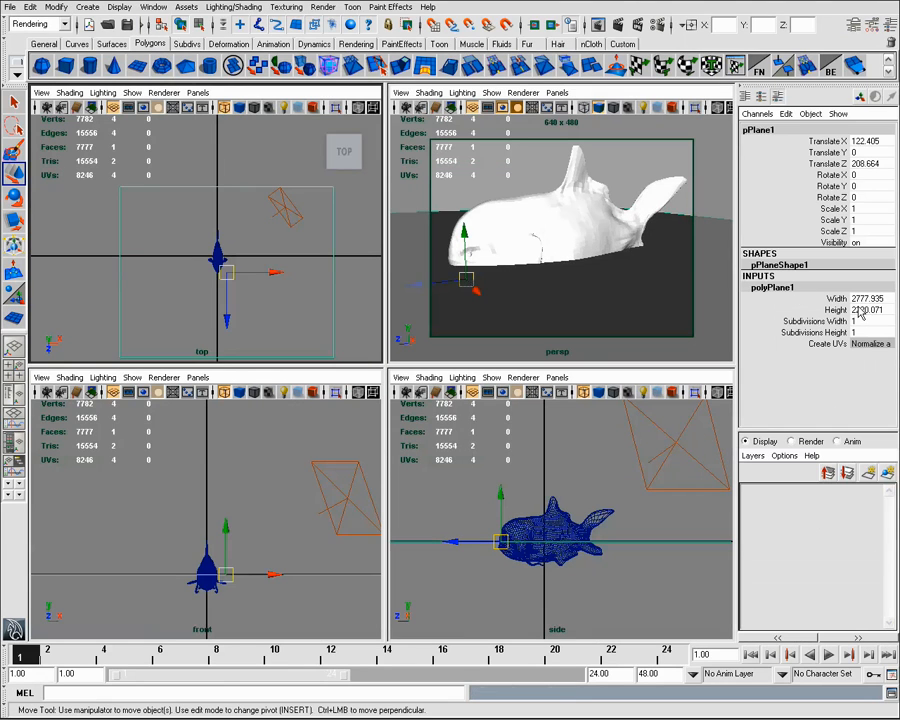
{"action": "left_click", "coordinate": [878, 310]}
{"action": "type", "text": "2222"}
{"action": "key", "text": "Return"}
{"action": "left_click_drag", "start_coordinate": [227, 272], "coordinate": [217, 257]}
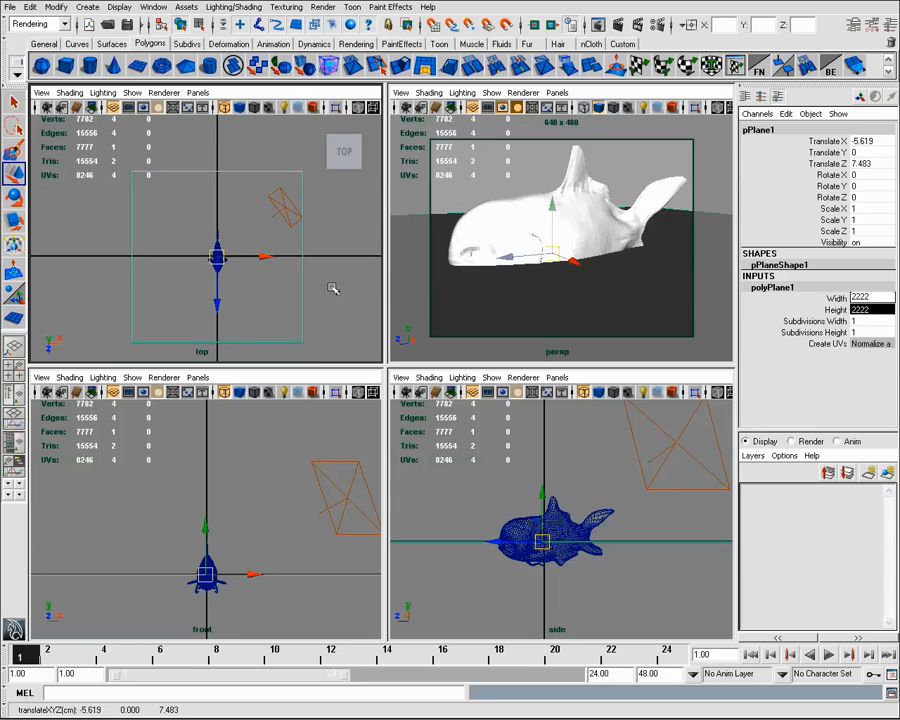
Give the plane 4 subdivisions in width and height and lower it beneath the fish in the front view
{"action": "left_click_drag", "start_coordinate": [860, 332], "coordinate": [862, 322]}
{"action": "left_click", "coordinate": [862, 322]}
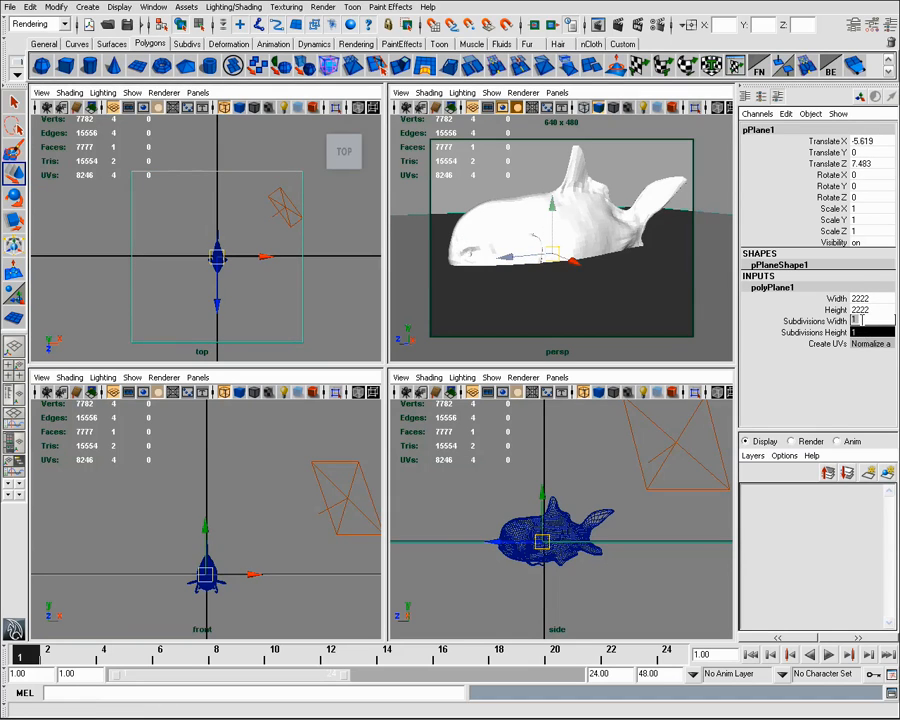
{"action": "type", "text": "4"}
{"action": "key", "text": "Return"}
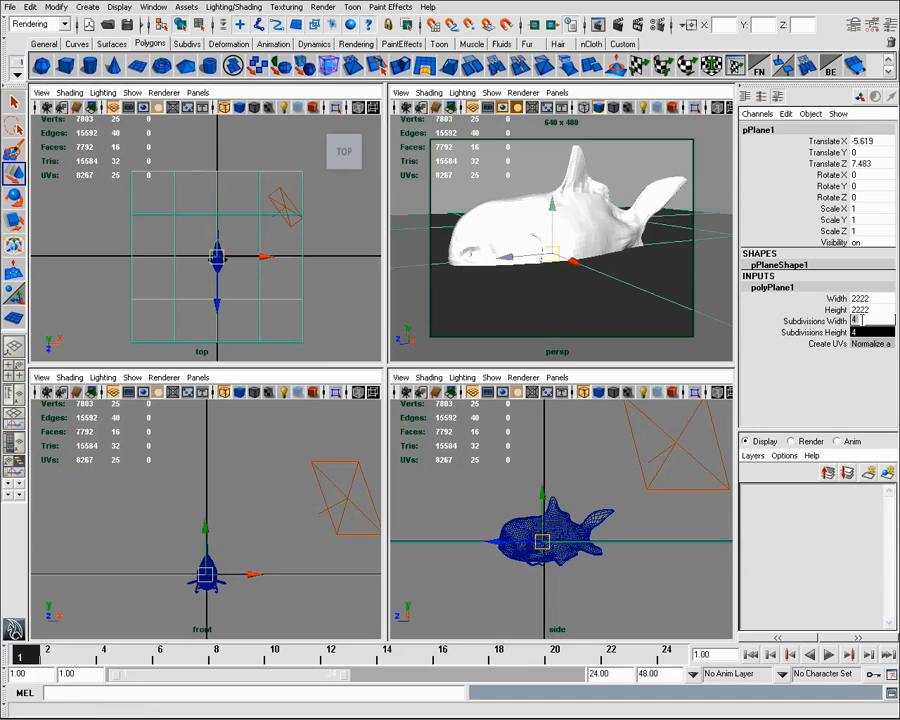
{"action": "left_click_drag", "start_coordinate": [205, 528], "coordinate": [203, 561]}
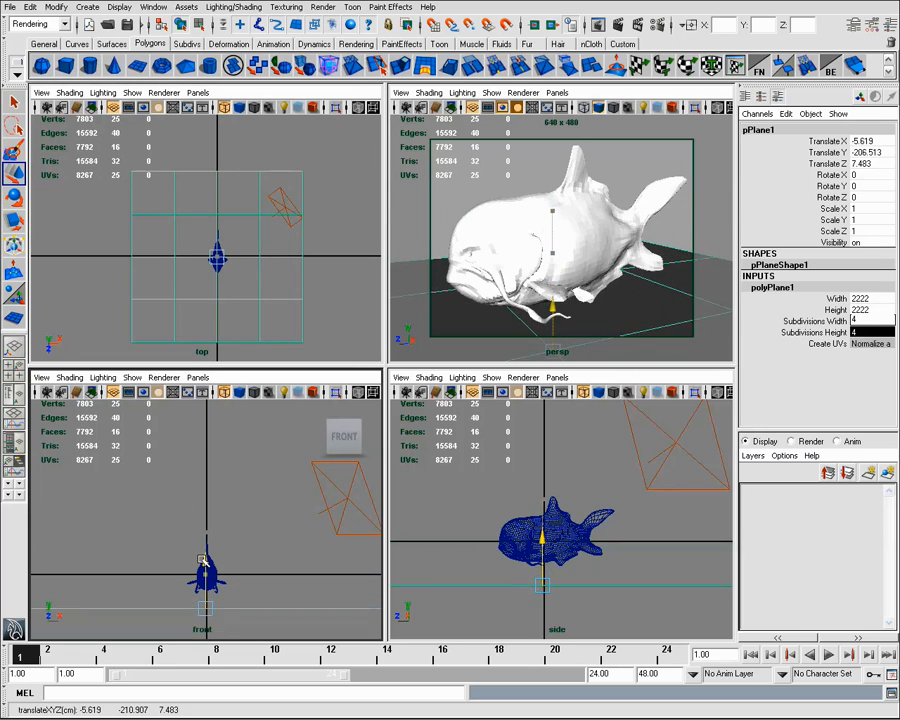
Reshape the plane into a curved studio backdrop by raising one edge's vertices and shifting the adjacent rows towards that wall
{"action": "right_click_drag", "start_coordinate": [140, 208], "coordinate": [115, 164]}
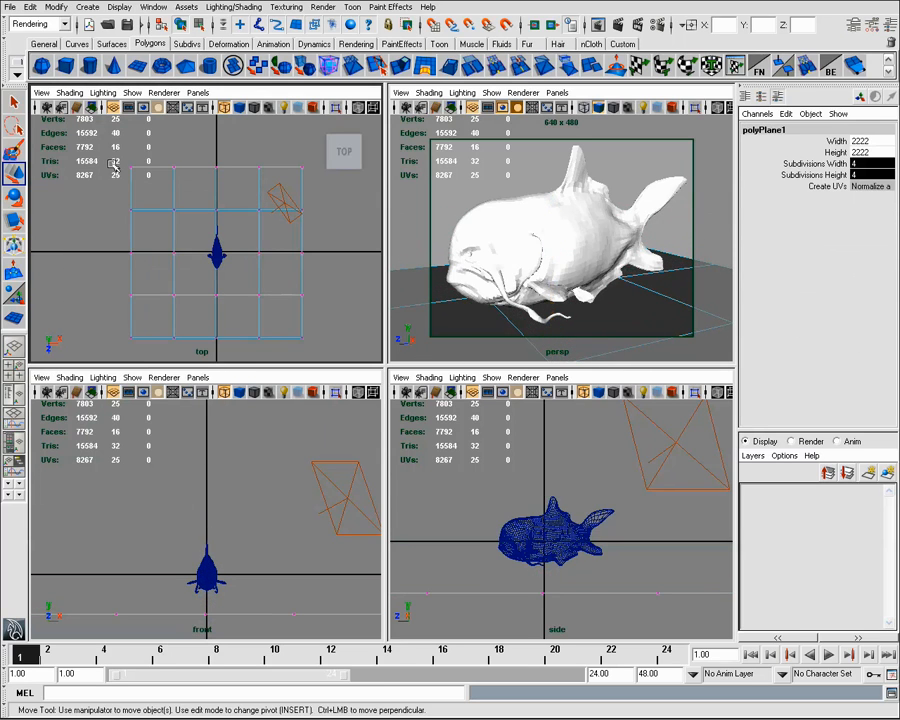
{"action": "left_click_drag", "start_coordinate": [112, 164], "coordinate": [137, 357]}
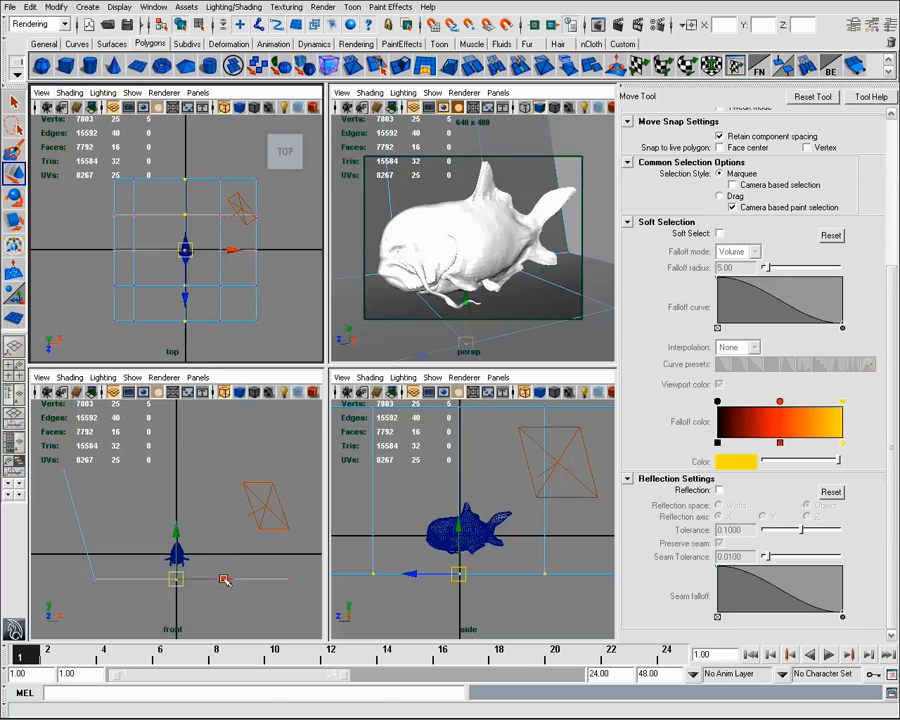
{"action": "left_click_drag", "start_coordinate": [224, 580], "coordinate": [165, 579]}
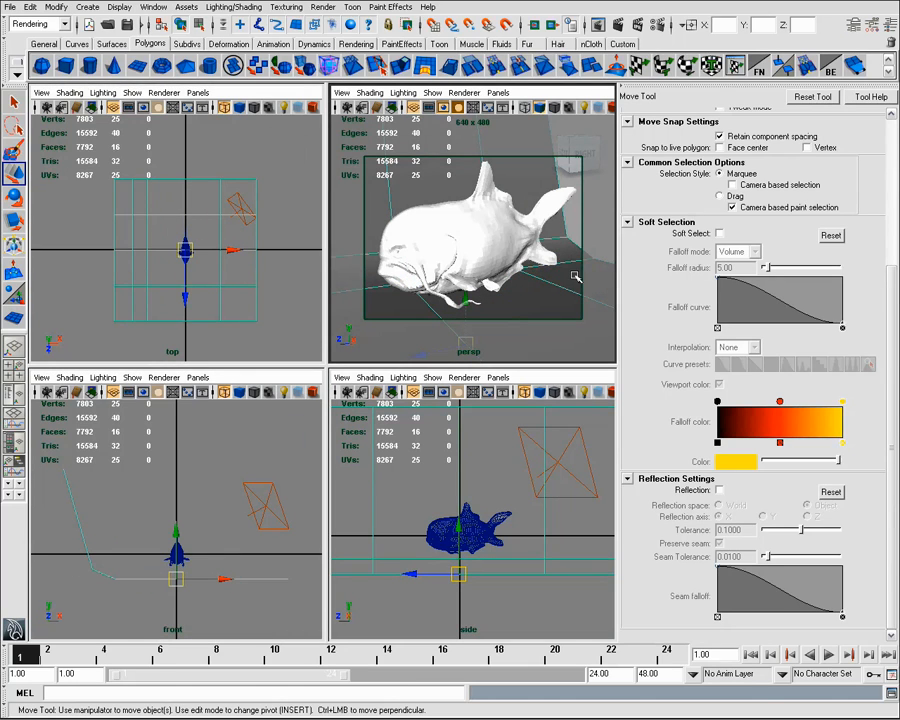
Turn on the backdrop's smooth mesh preview, expand its Smooth Mesh settings and rotate it towards the perspective camera
{"action": "key", "text": "3"}
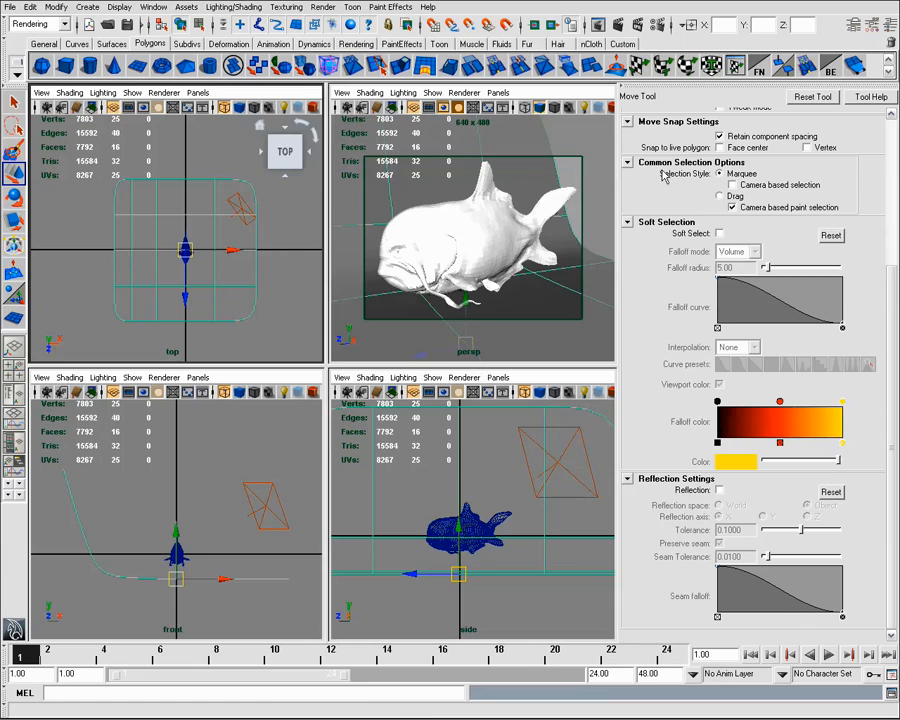
{"action": "key", "text": "ctrl+a"}
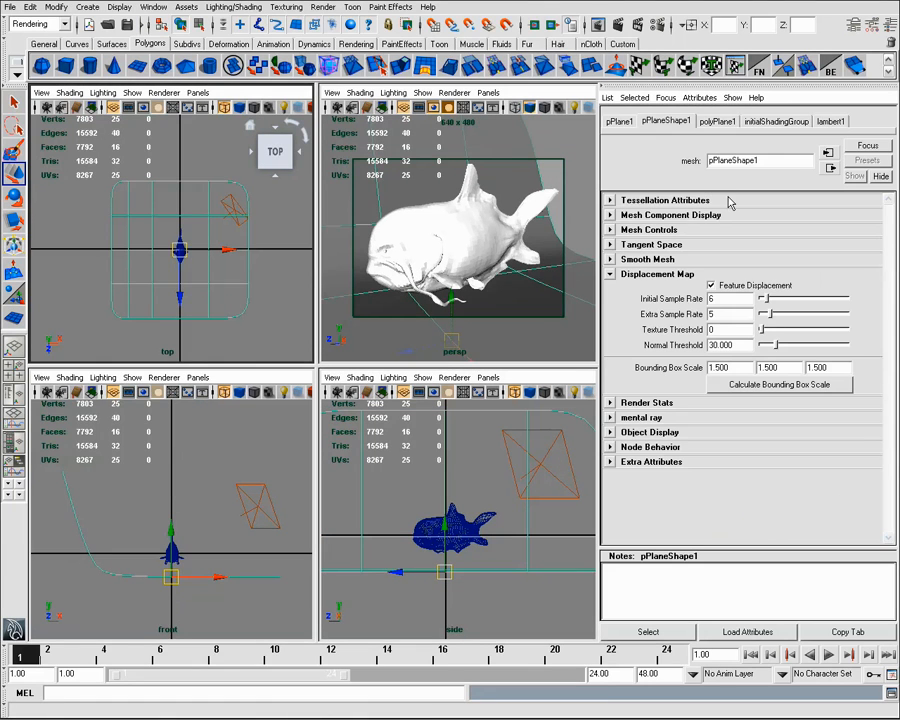
{"action": "left_click", "coordinate": [655, 259]}
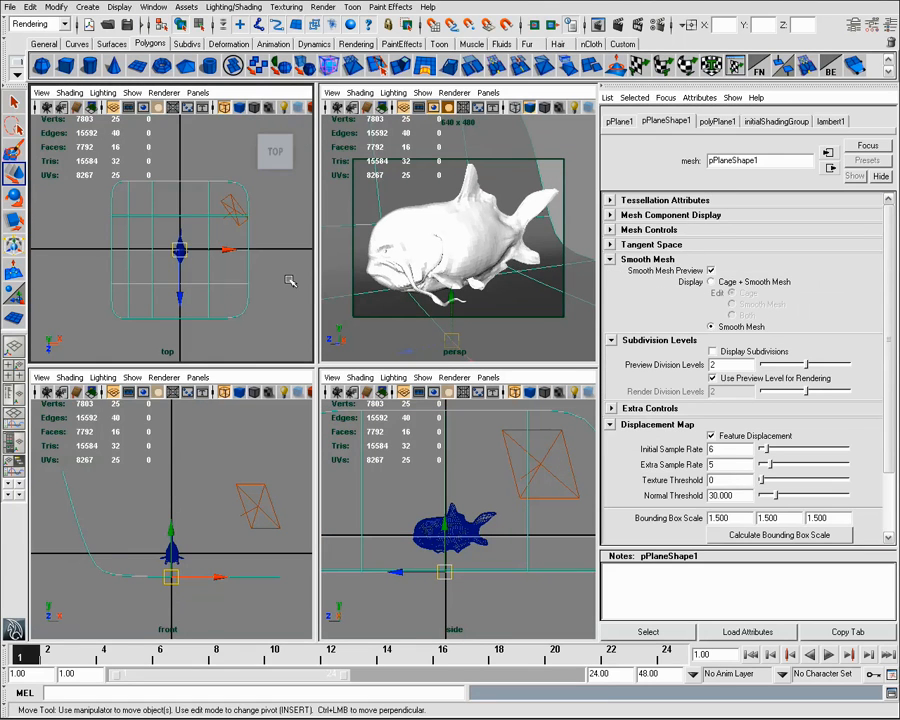
{"action": "key", "text": "e"}
{"action": "left_click_drag", "start_coordinate": [511, 357], "coordinate": [495, 367]}
Open the Render View and render the fish with the new backdrop in mental ray
{"action": "left_click", "coordinate": [153, 7]}
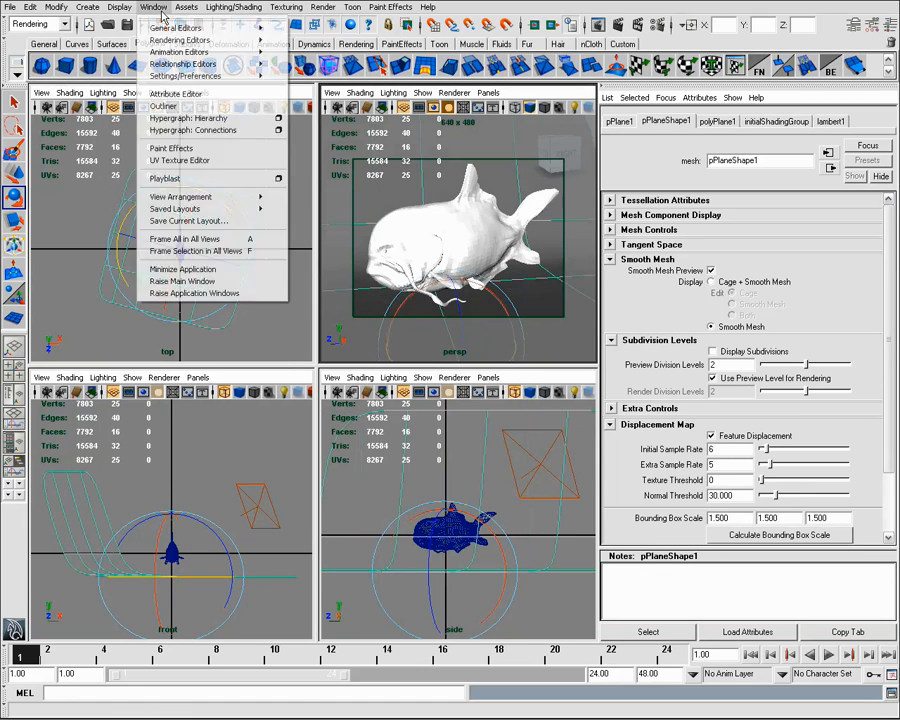
{"action": "mouse_move", "coordinate": [236, 38]}
{"action": "left_click", "coordinate": [300, 38]}
{"action": "left_click", "coordinate": [134, 231]}
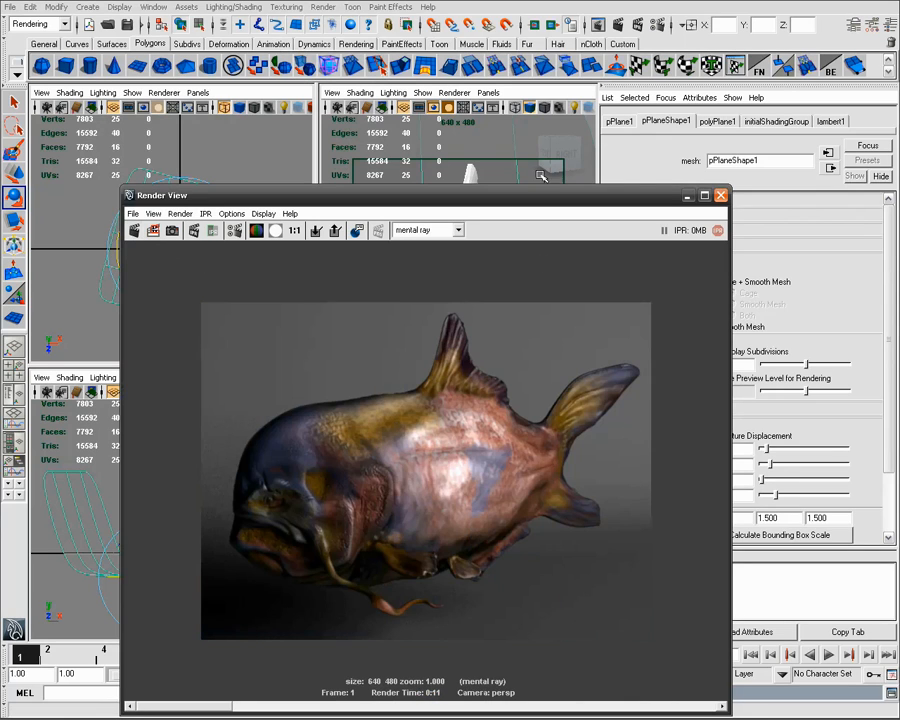
{"action": "left_click_drag", "start_coordinate": [540, 196], "coordinate": [479, 149]}
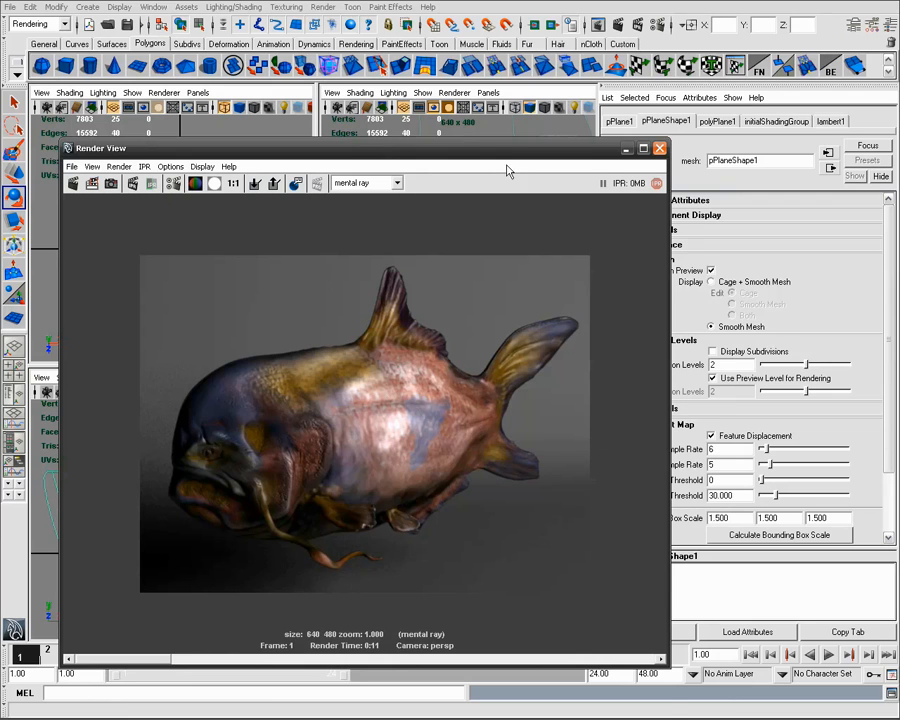
{"action": "left_click_drag", "start_coordinate": [509, 150], "coordinate": [471, 182]}
Set the area light's mental ray High Samples to 128 and its Shadow Rays to 12, and re-render the fish
{"action": "left_click", "coordinate": [259, 228]}
{"action": "left_click", "coordinate": [243, 216]}
{"action": "double_click", "coordinate": [742, 486]}
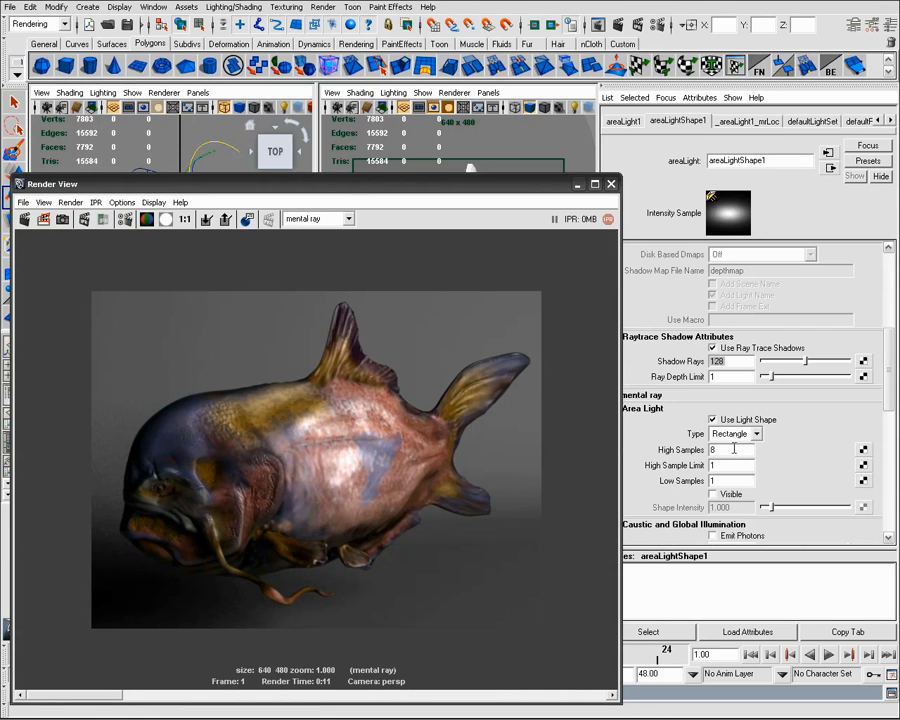
{"action": "left_click_drag", "start_coordinate": [734, 449], "coordinate": [682, 447]}
{"action": "double_click", "coordinate": [738, 363]}
{"action": "left_click", "coordinate": [25, 218]}
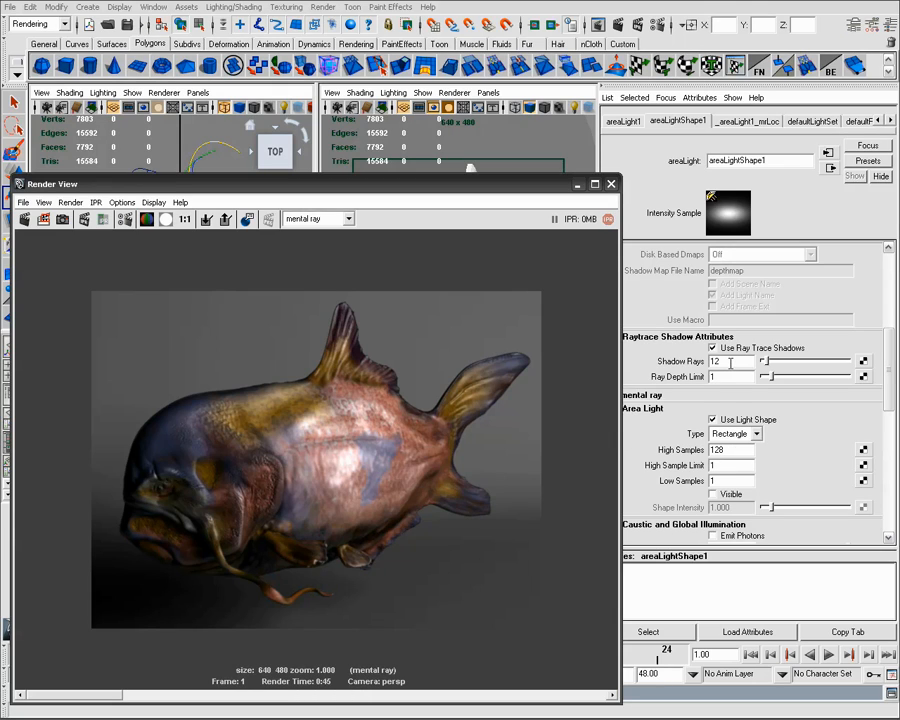
Set the area light's High Samples to 96, render a region across the image's lower part and close the Render View
{"action": "double_click", "coordinate": [738, 450]}
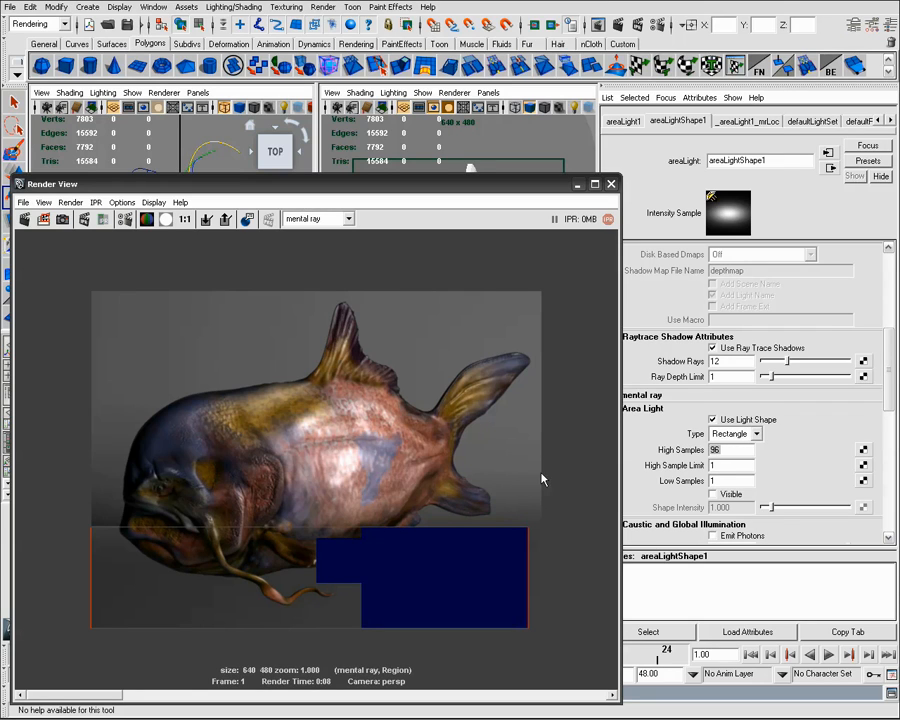
{"action": "left_click", "coordinate": [611, 185]}
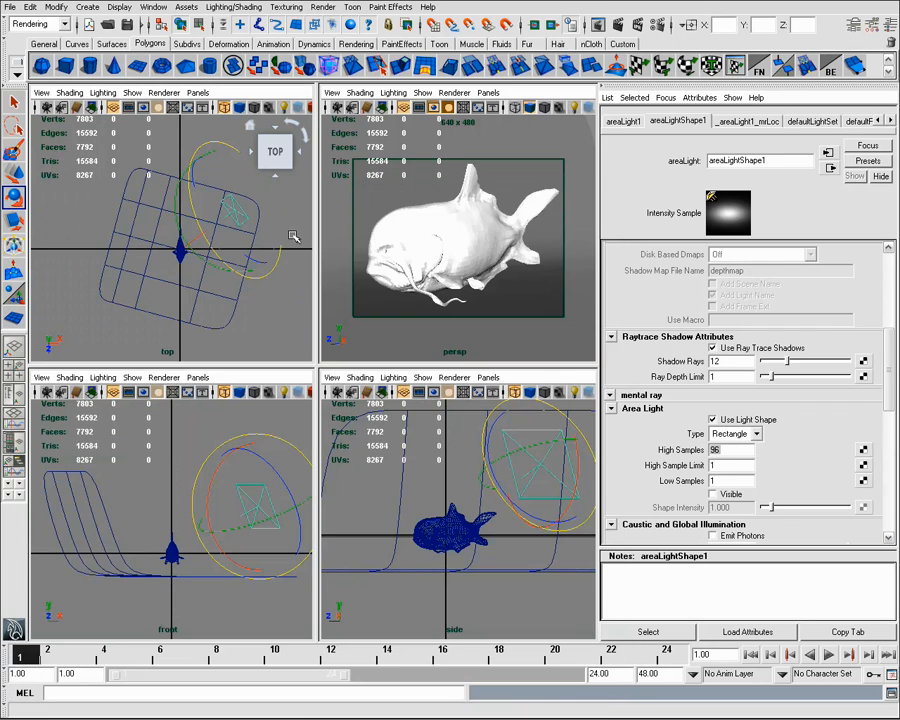
Duplicate the area light and place the copy low in front of the fish's head, keeping it aimed at the fish
{"action": "key", "text": "e"}
{"action": "left_click", "coordinate": [244, 208]}
{"action": "left_click", "coordinate": [240, 226]}
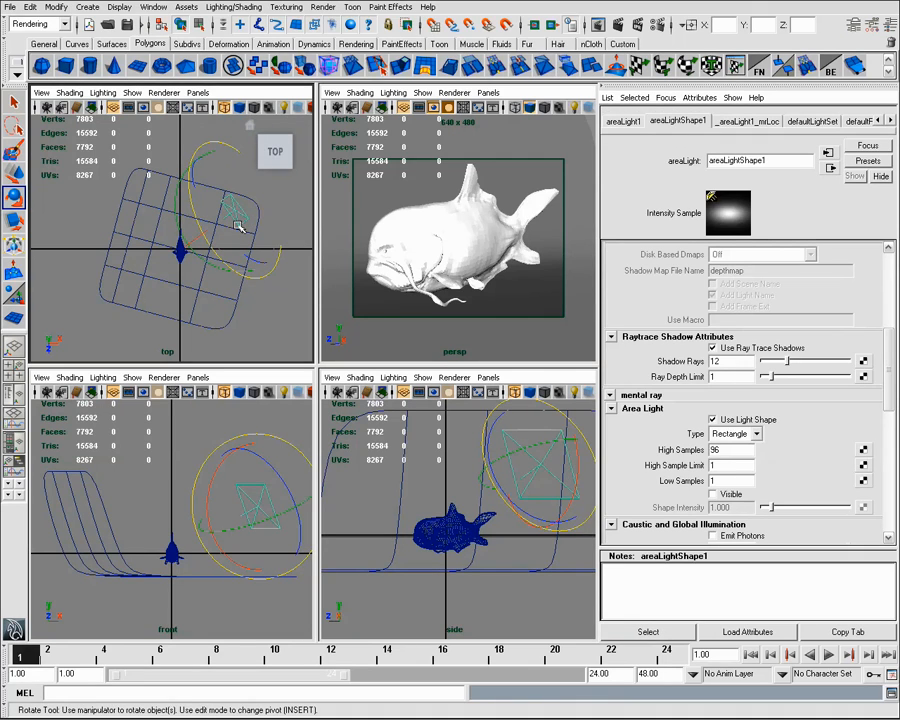
{"action": "key", "text": "ctrl+d"}
{"action": "key", "text": "w"}
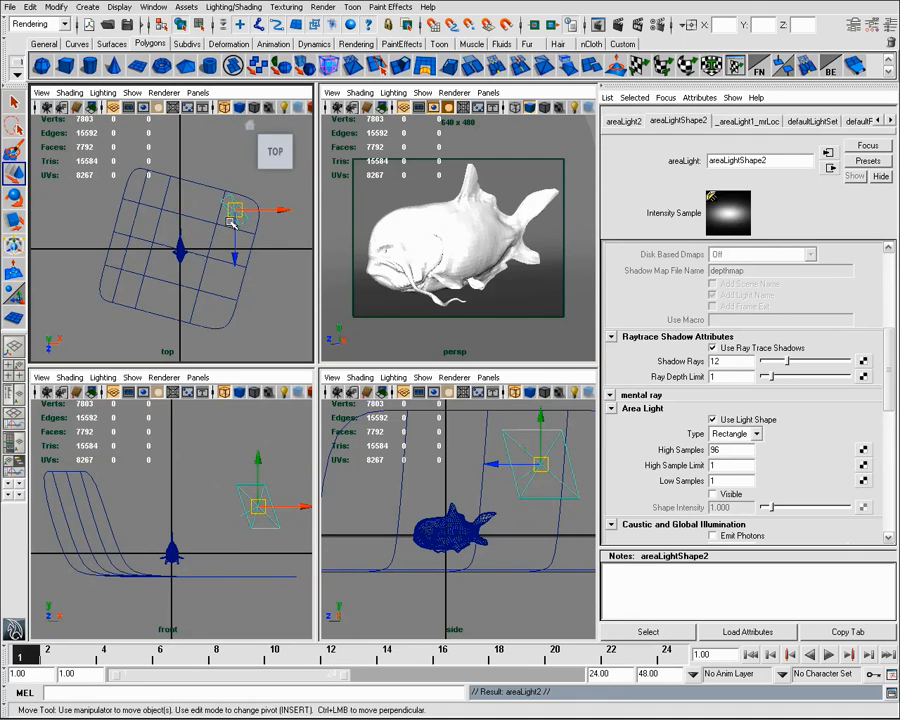
{"action": "key", "text": "t"}
{"action": "left_click_drag", "start_coordinate": [233, 211], "coordinate": [202, 304]}
{"action": "left_click_drag", "start_coordinate": [204, 477], "coordinate": [197, 575]}
Select the original area light and scale it up
{"action": "left_click", "coordinate": [233, 210]}
{"action": "key", "text": "r"}
{"action": "left_click_drag", "start_coordinate": [238, 206], "coordinate": [265, 199]}
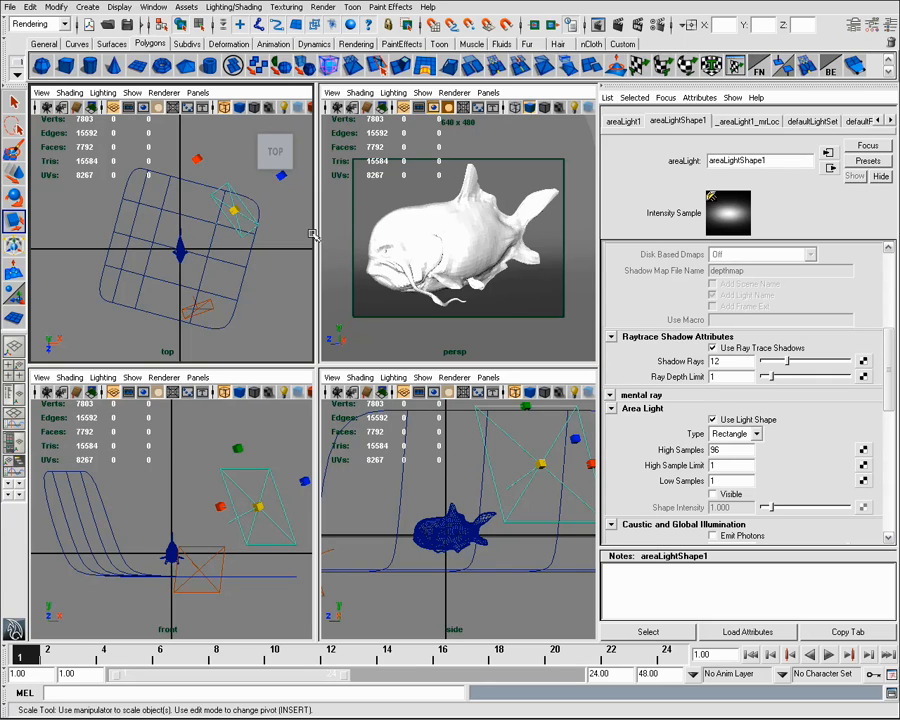
Create a directional light, rotate it to shine onto the fish and scale it up to about 205
{"action": "left_click", "coordinate": [87, 7]}
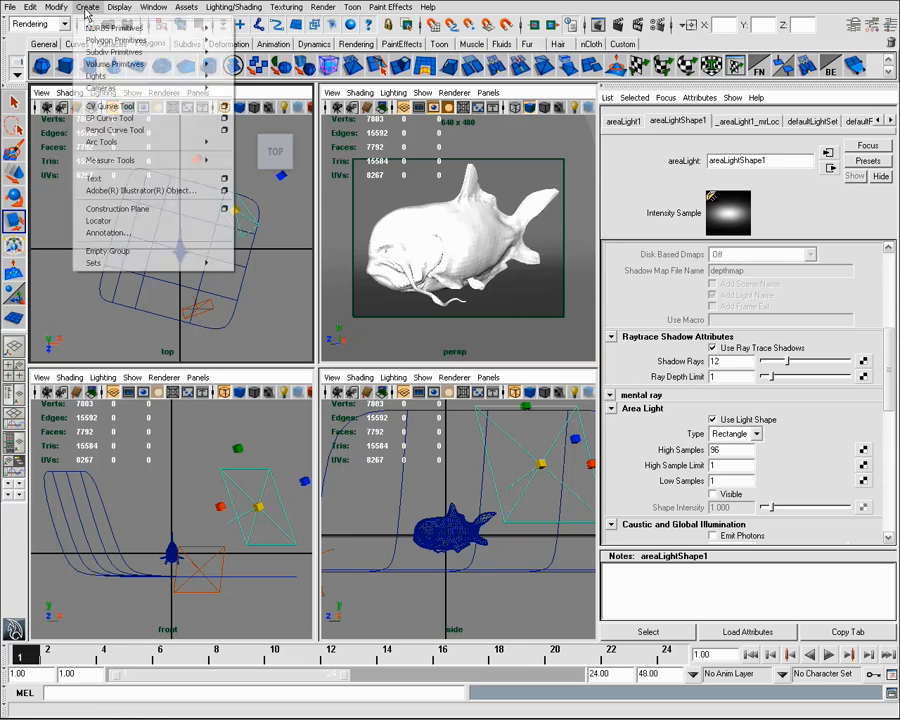
{"action": "mouse_move", "coordinate": [120, 76]}
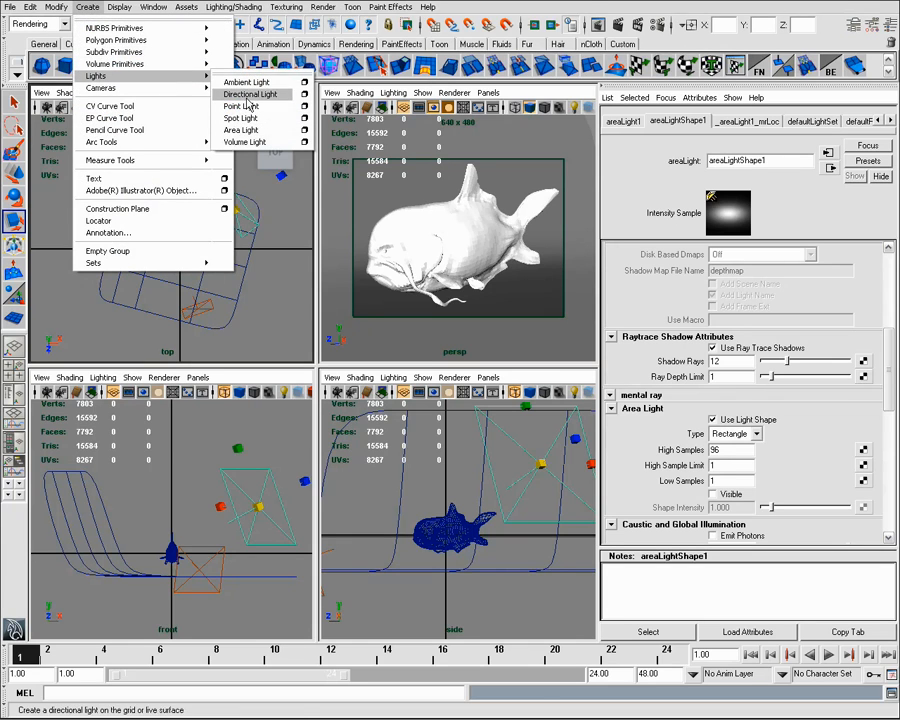
{"action": "left_click", "coordinate": [249, 94]}
{"action": "key", "text": "e"}
{"action": "left_click_drag", "start_coordinate": [430, 262], "coordinate": [364, 253]}
{"action": "key", "text": "r"}
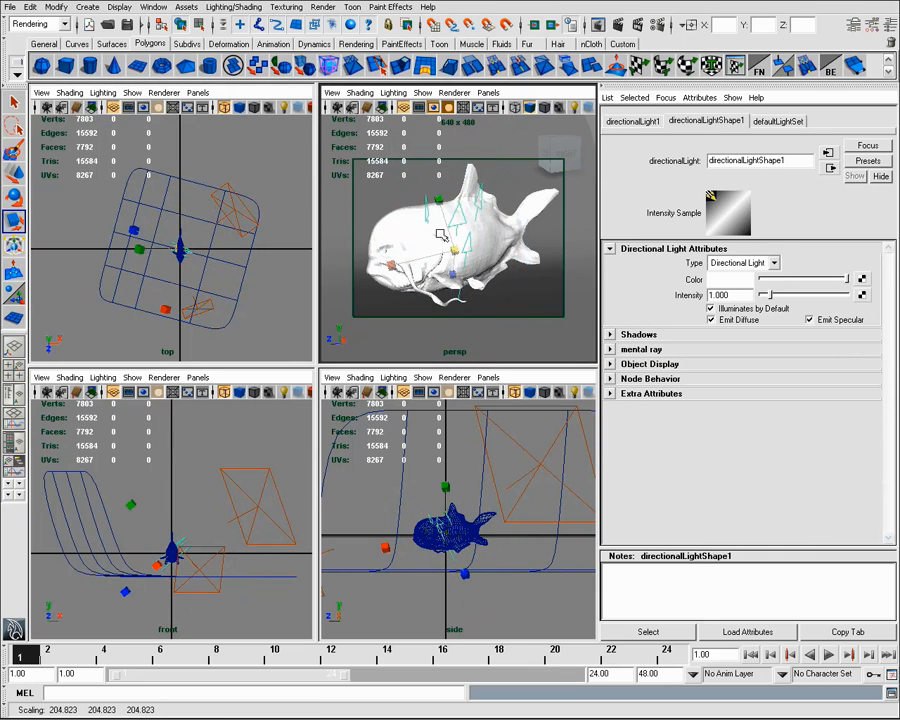
Reopen the Render View and render the full frame with both area lights and the directional light
{"action": "left_click", "coordinate": [153, 7]}
{"action": "mouse_move", "coordinate": [200, 40]}
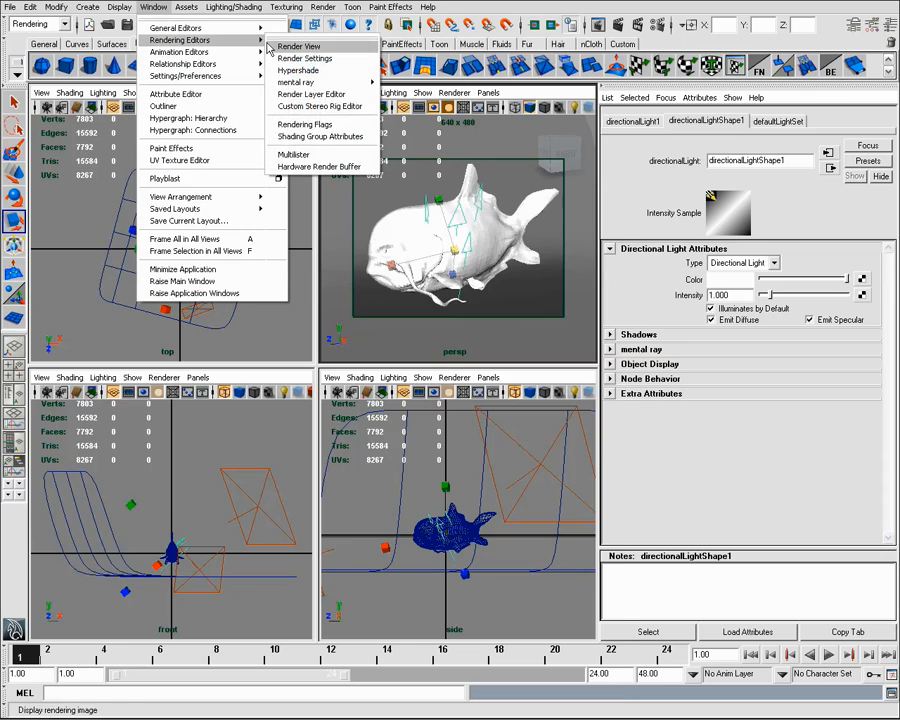
{"action": "left_click", "coordinate": [300, 44]}
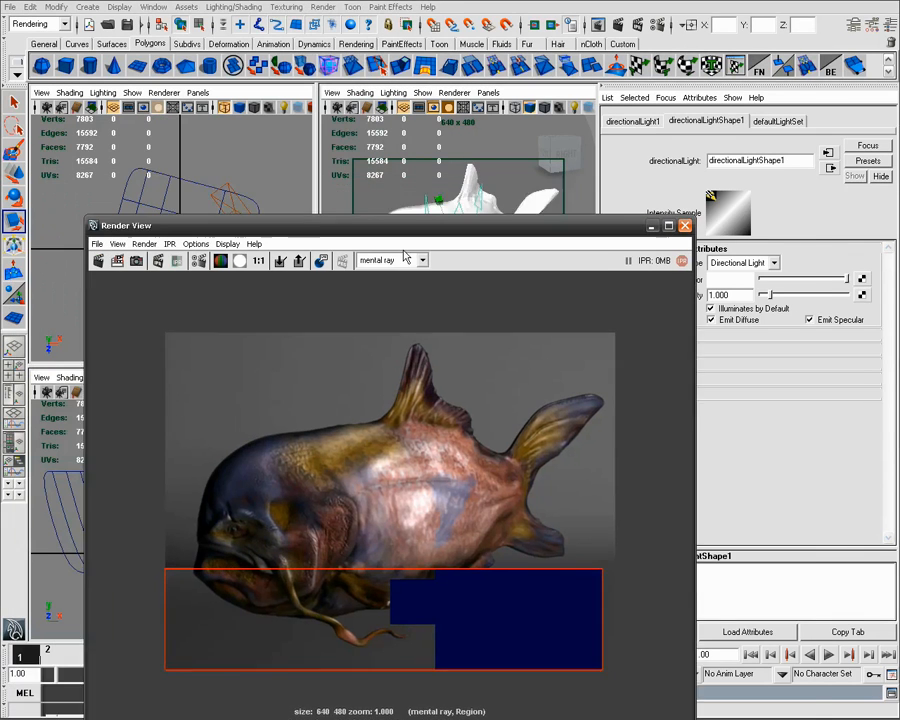
{"action": "left_click_drag", "start_coordinate": [318, 231], "coordinate": [428, 195]}
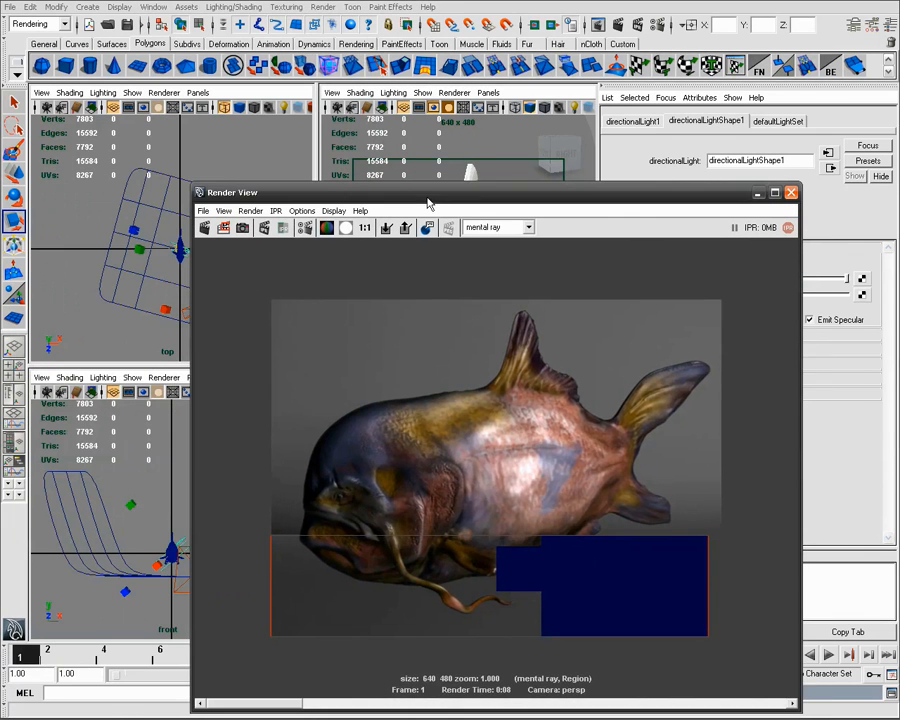
{"action": "left_click", "coordinate": [207, 229]}
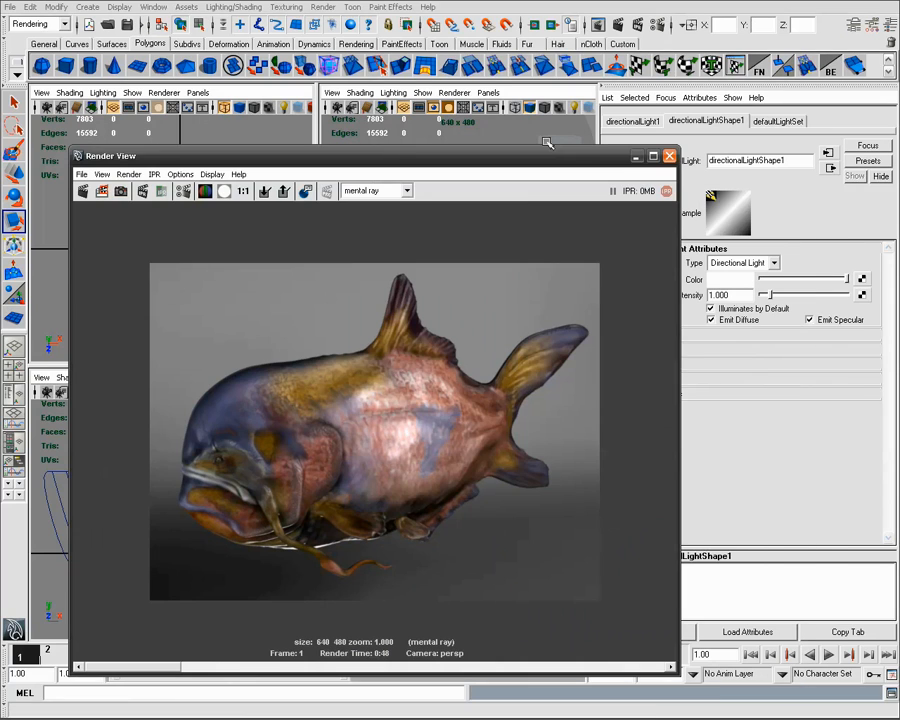
Enable Final Gathering in the mental ray render settings with an accuracy of 50
{"action": "left_click", "coordinate": [652, 24]}
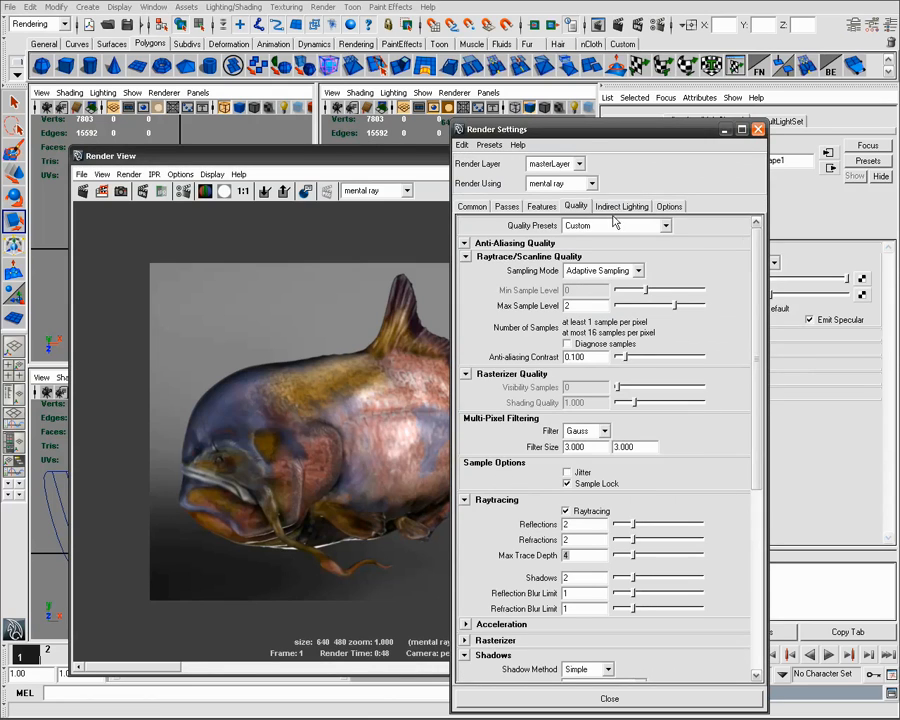
{"action": "left_click", "coordinate": [621, 206]}
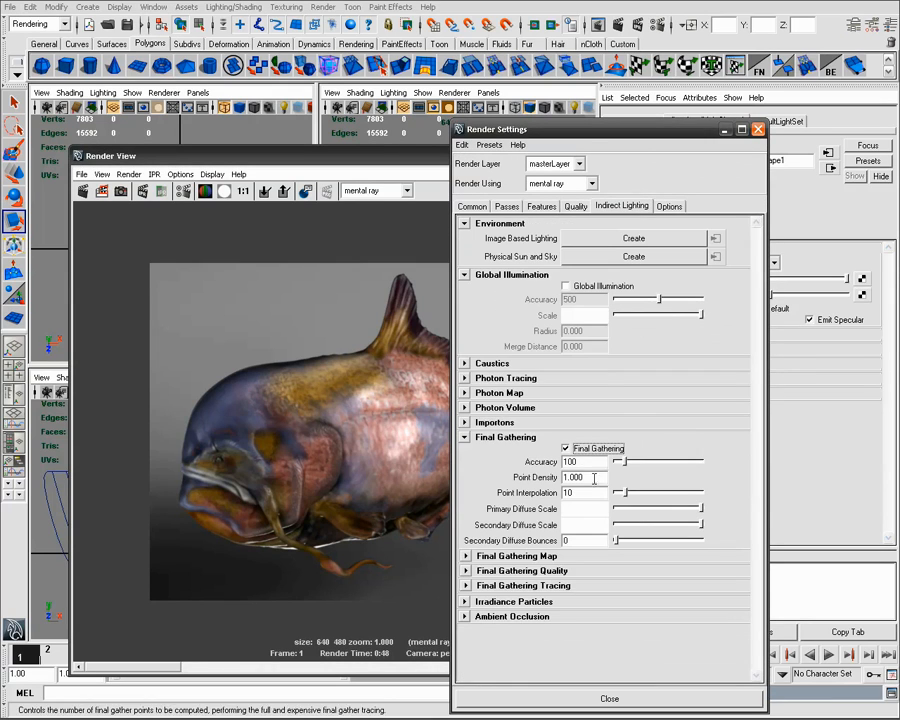
{"action": "double_click", "coordinate": [569, 461]}
{"action": "type", "text": "50"}
{"action": "key", "text": "Tab"}
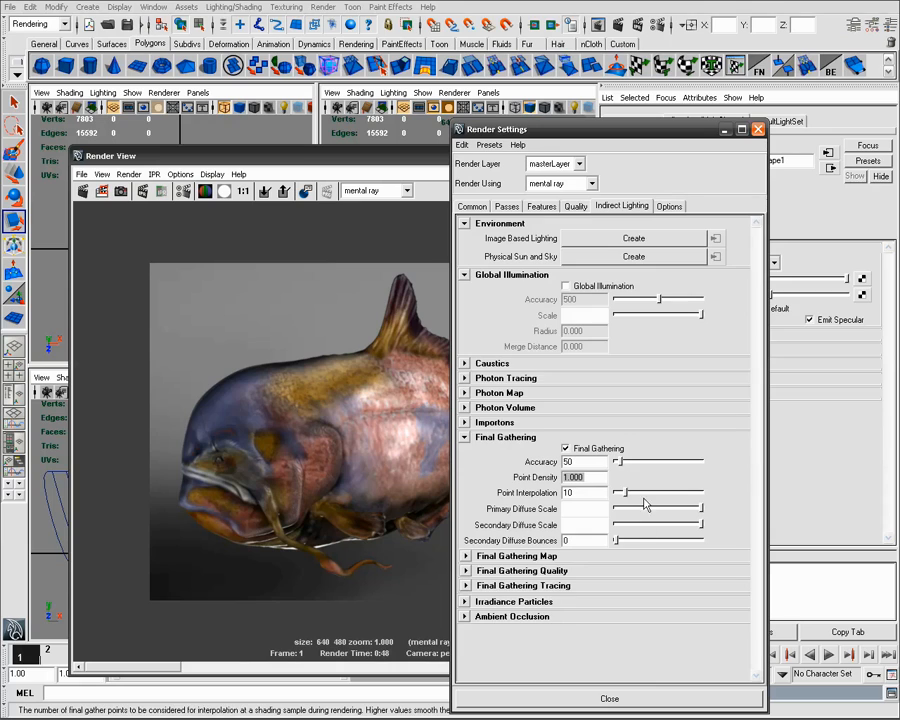
Set the Final Gathering point density to 0.5 and point interpolation to 5, and close the render settings
{"action": "type", "text": "0.5"}
{"action": "key", "text": "Tab"}
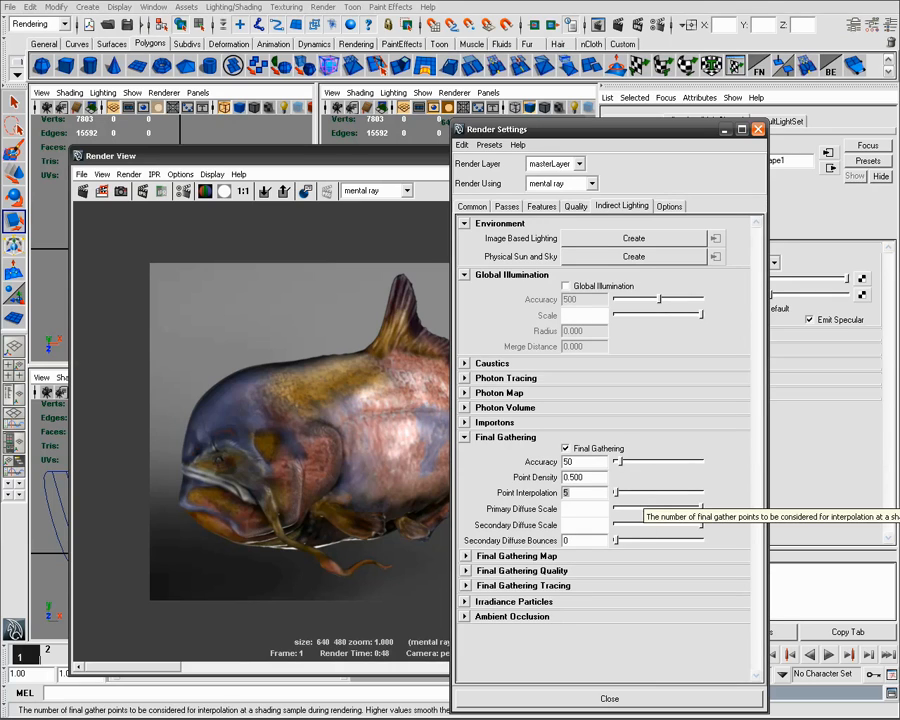
{"action": "left_click", "coordinate": [758, 129]}
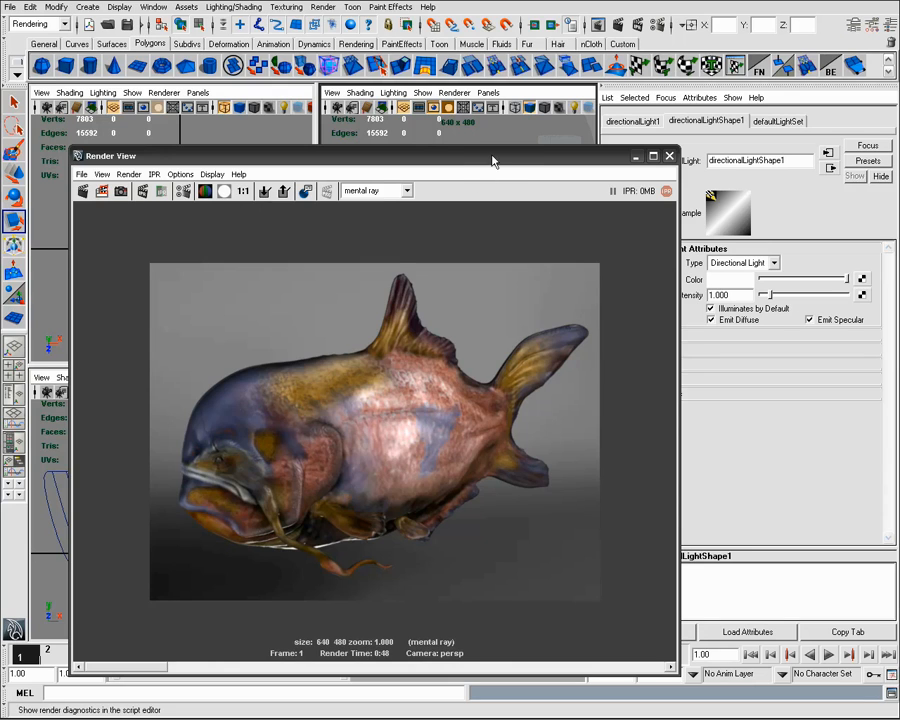
Assign a new Lambert material to the curved backdrop plane and map a Ramp texture to its color
{"action": "left_click_drag", "start_coordinate": [495, 159], "coordinate": [413, 350]}
{"action": "left_click", "coordinate": [394, 195]}
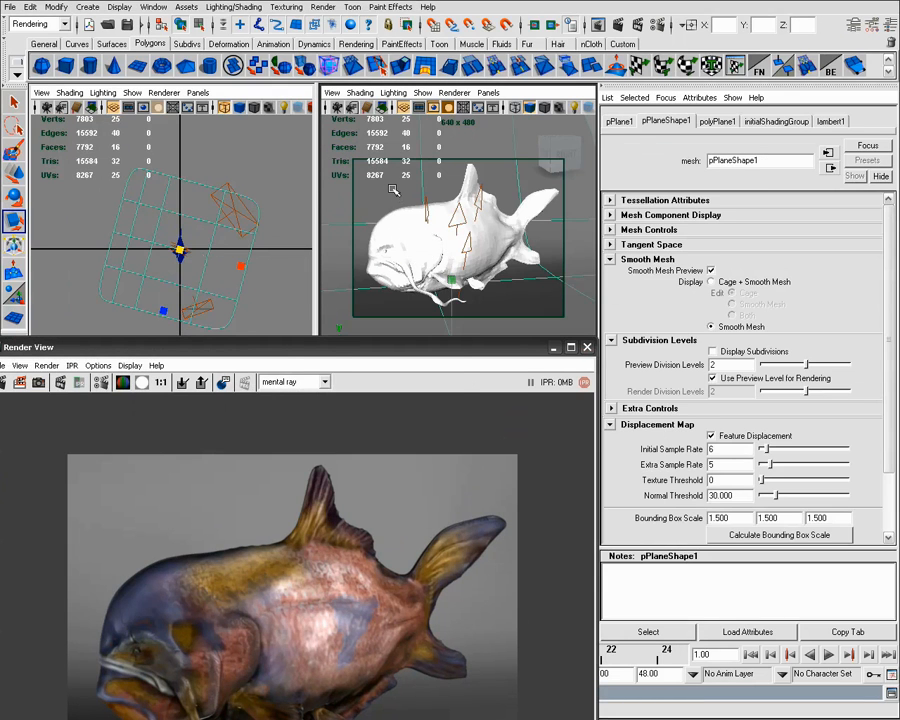
{"action": "right_click", "coordinate": [393, 190]}
{"action": "mouse_move", "coordinate": [400, 392]}
{"action": "left_click", "coordinate": [487, 237]}
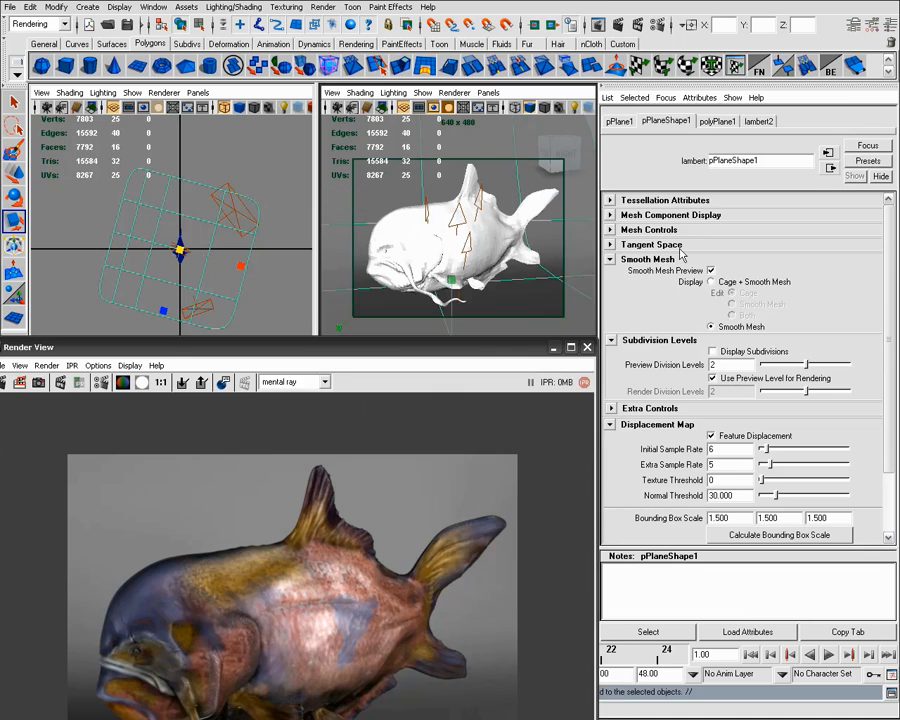
{"action": "left_click", "coordinate": [861, 281]}
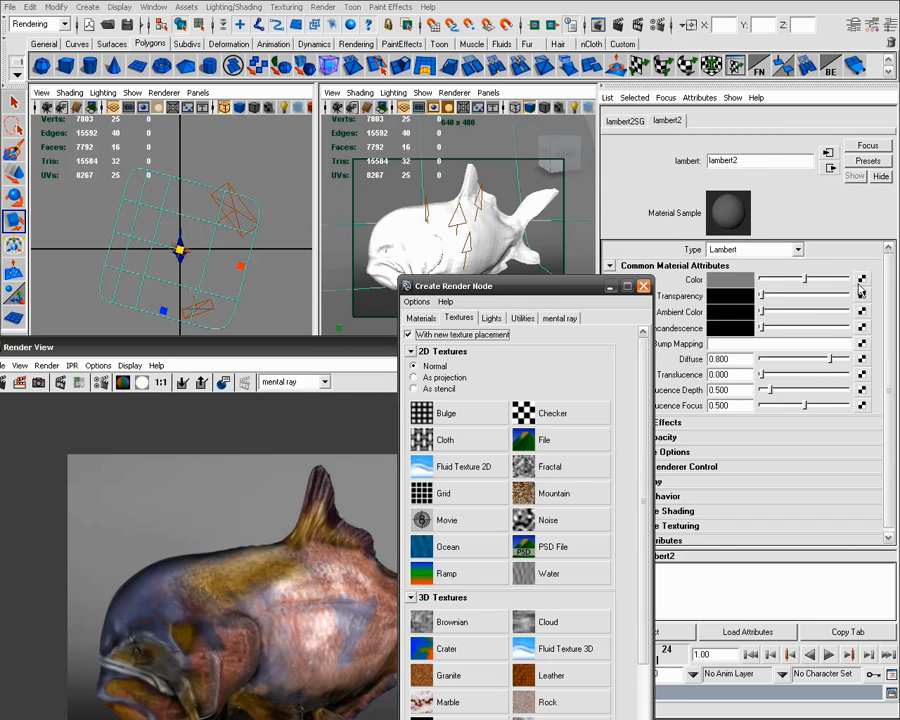
{"action": "left_click", "coordinate": [466, 573]}
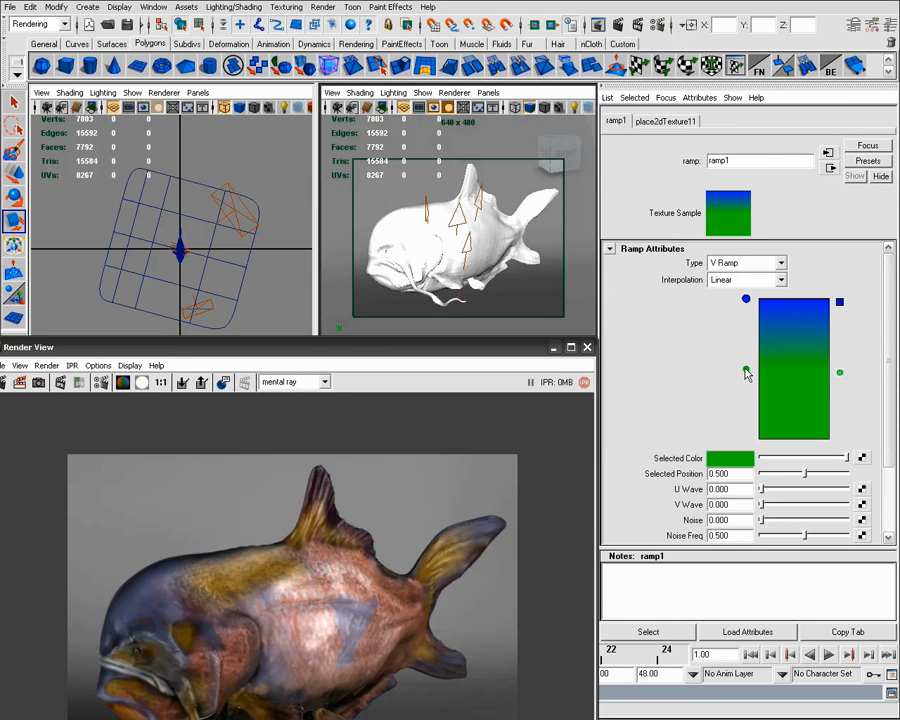
Recolor the backdrop ramp as a gradient from dark navy to lighter blue, and render a region covering the whole frame
{"action": "left_click_drag", "start_coordinate": [745, 373], "coordinate": [745, 381]}
{"action": "left_click", "coordinate": [745, 298]}
{"action": "left_click_drag", "start_coordinate": [845, 458], "coordinate": [797, 458]}
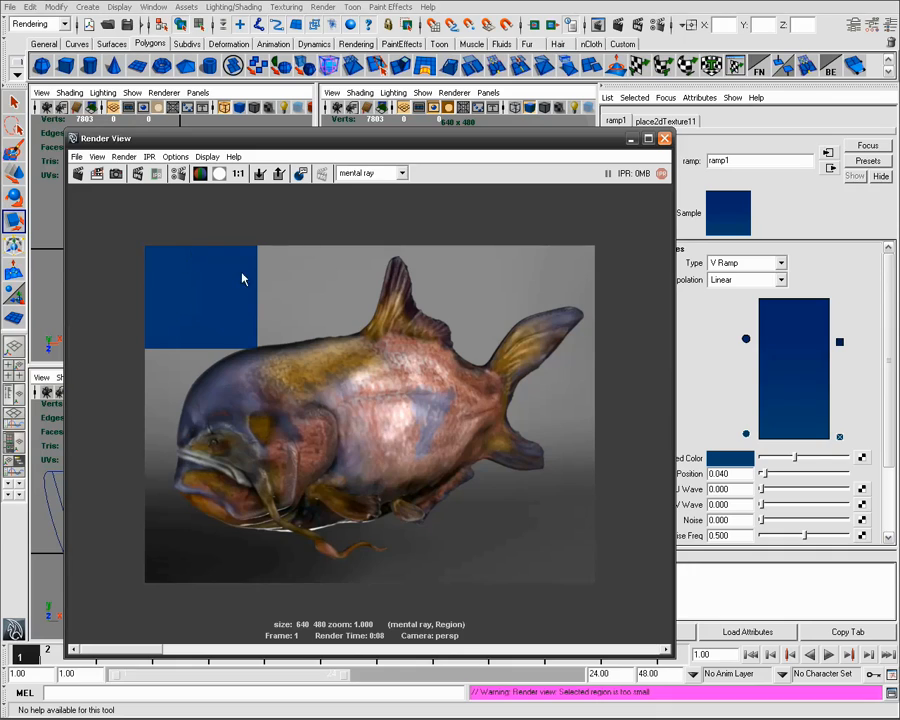
{"action": "left_click_drag", "start_coordinate": [130, 237], "coordinate": [619, 613]}
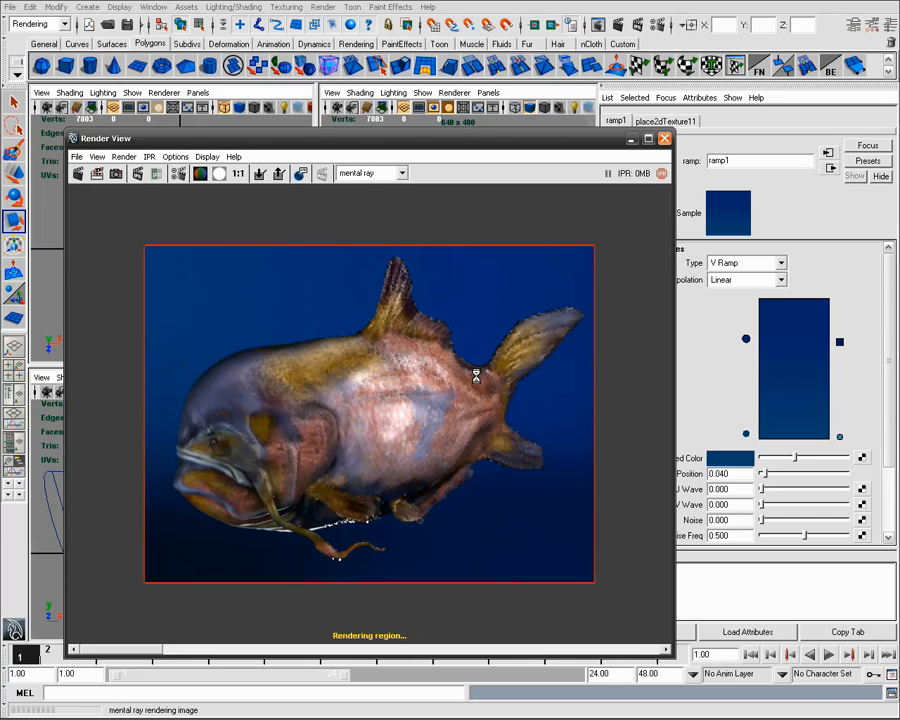
{"action": "left_click", "coordinate": [632, 141]}
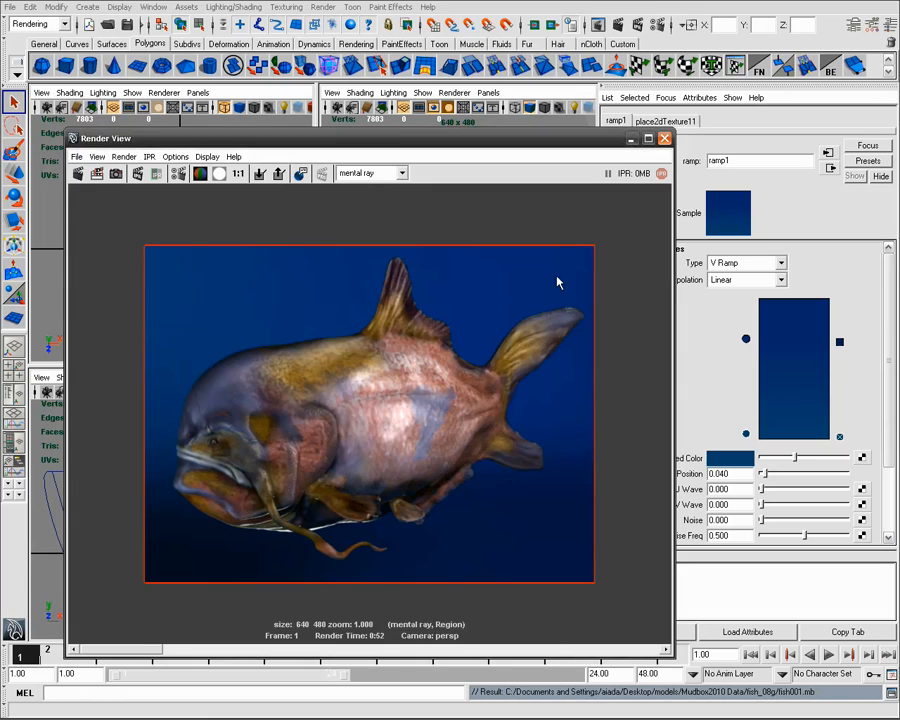
Select the smaller area light, areaLight2, and set its intensity to 0.5
{"action": "left_click", "coordinate": [210, 315]}
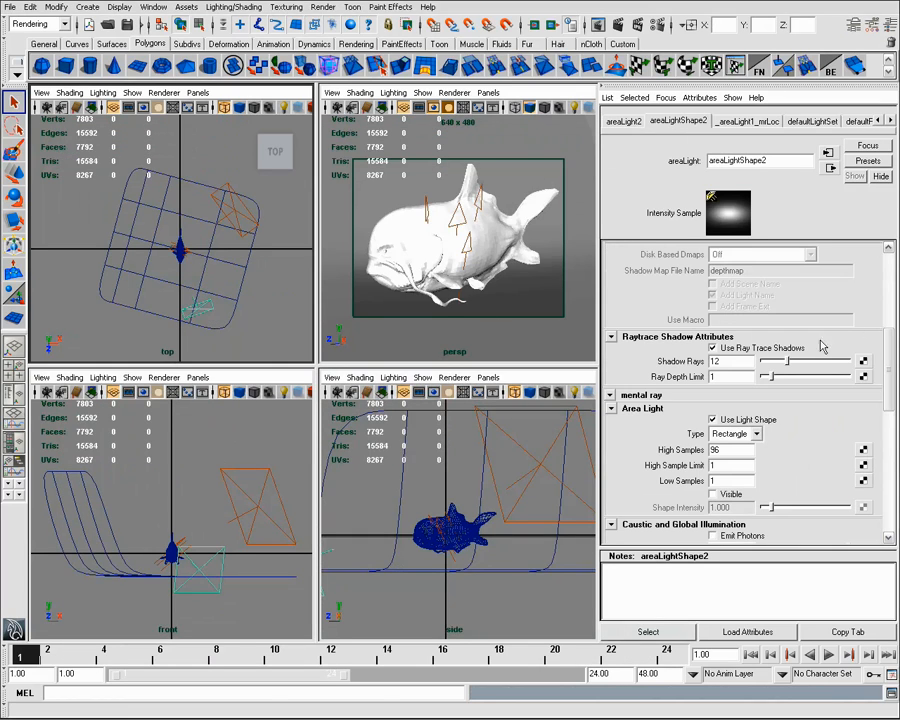
{"action": "scroll", "coordinate": [771, 345], "scroll_direction": "up", "scroll_amount": 5}
{"action": "scroll", "coordinate": [857, 298], "scroll_direction": "up", "scroll_amount": 4}
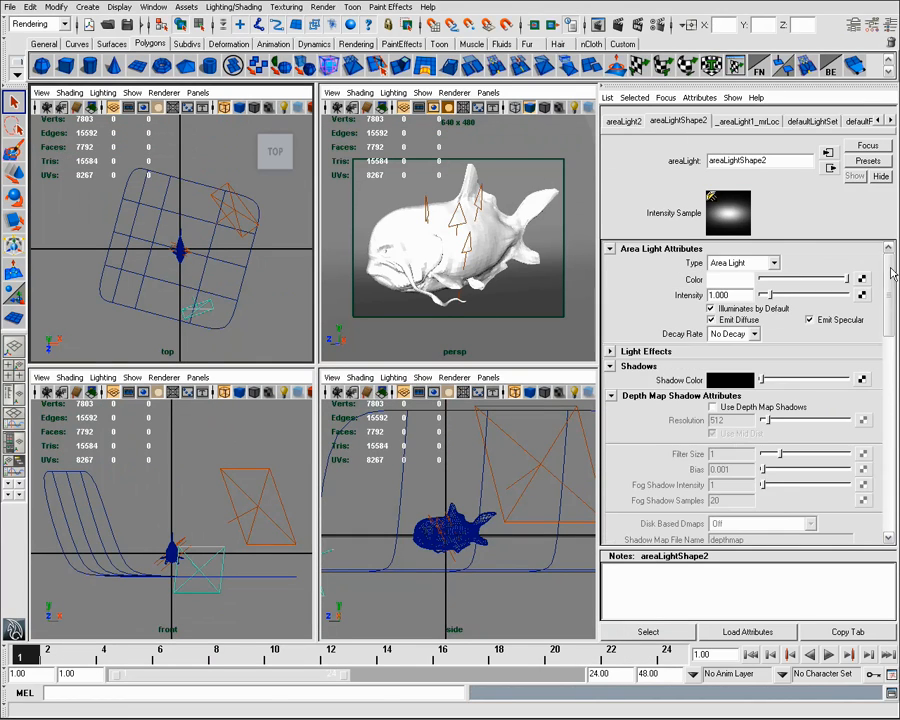
{"action": "type", "text": "0.5"}
{"action": "key", "text": "Return"}
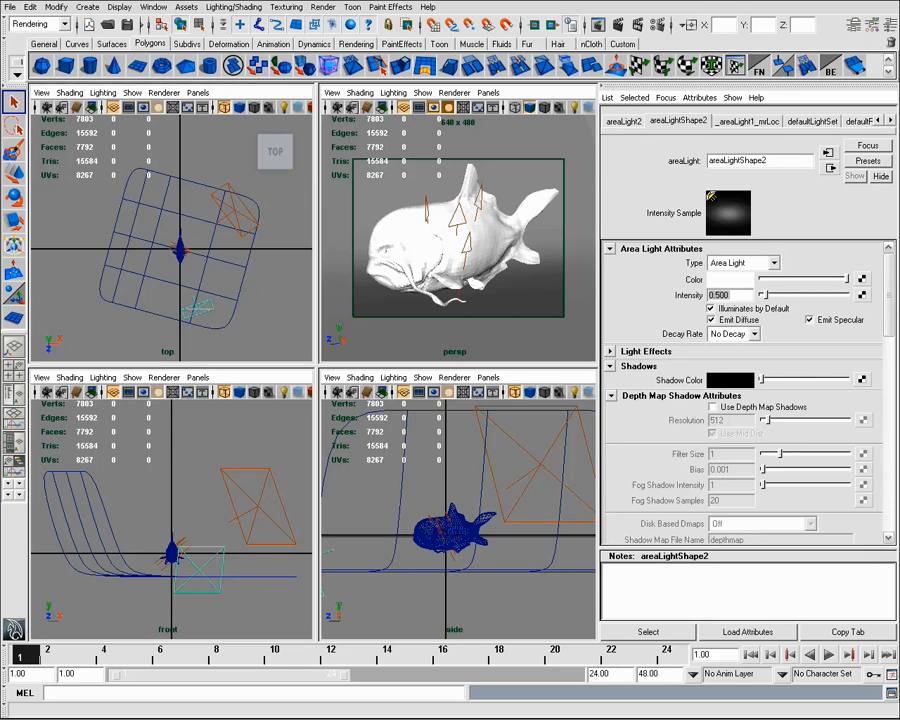
Set the directional light's intensity to 0.5 and render the full frame again
{"action": "left_click", "coordinate": [172, 551]}
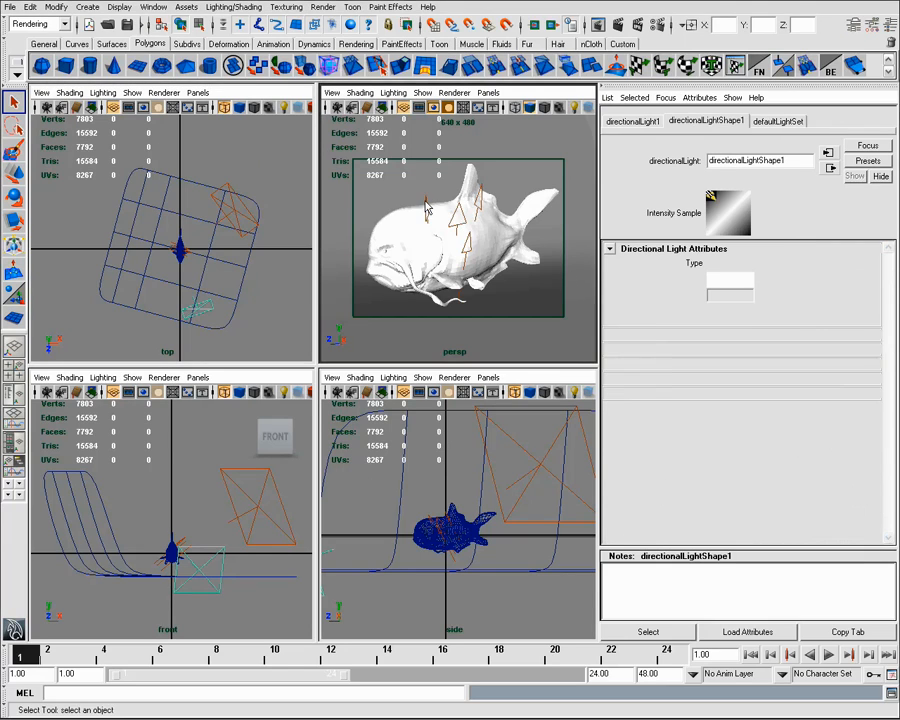
{"action": "double_click", "coordinate": [727, 295]}
{"action": "type", "text": "0.5"}
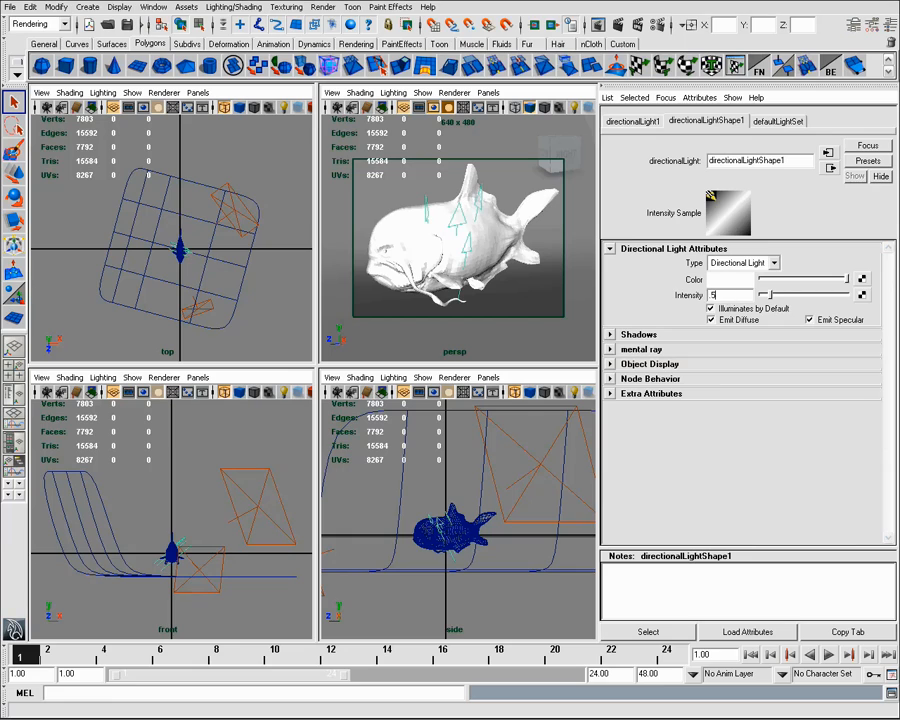
{"action": "key", "text": "Return"}
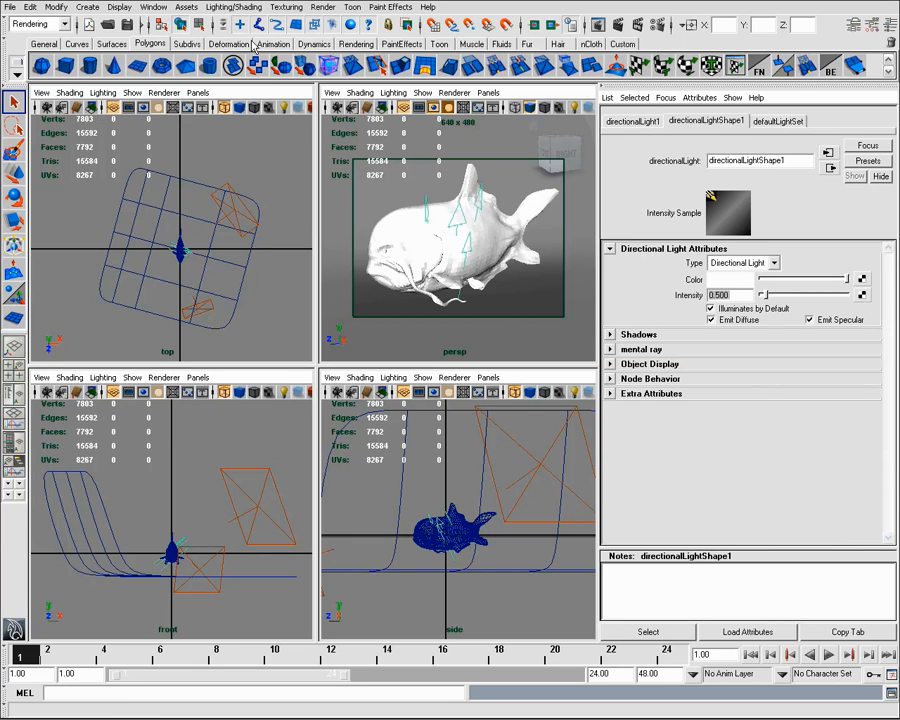
{"action": "left_click", "coordinate": [597, 24]}
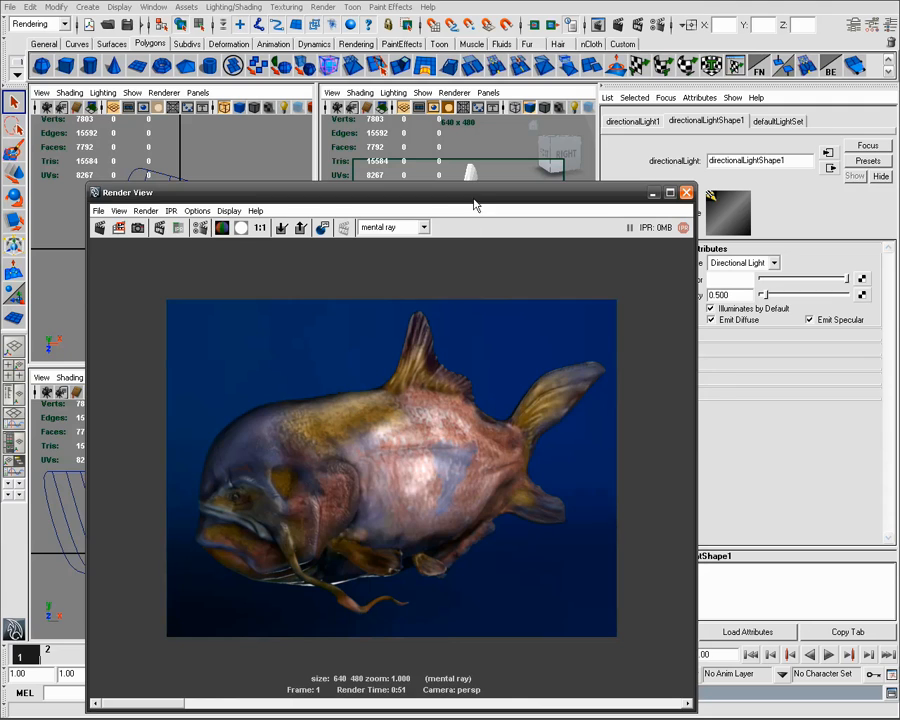
Assign a new misss_fast_simple_maya material to the fish and render the full frame
{"action": "left_click_drag", "start_coordinate": [476, 203], "coordinate": [453, 276]}
{"action": "right_click_drag", "start_coordinate": [500, 235], "coordinate": [630, 716]}
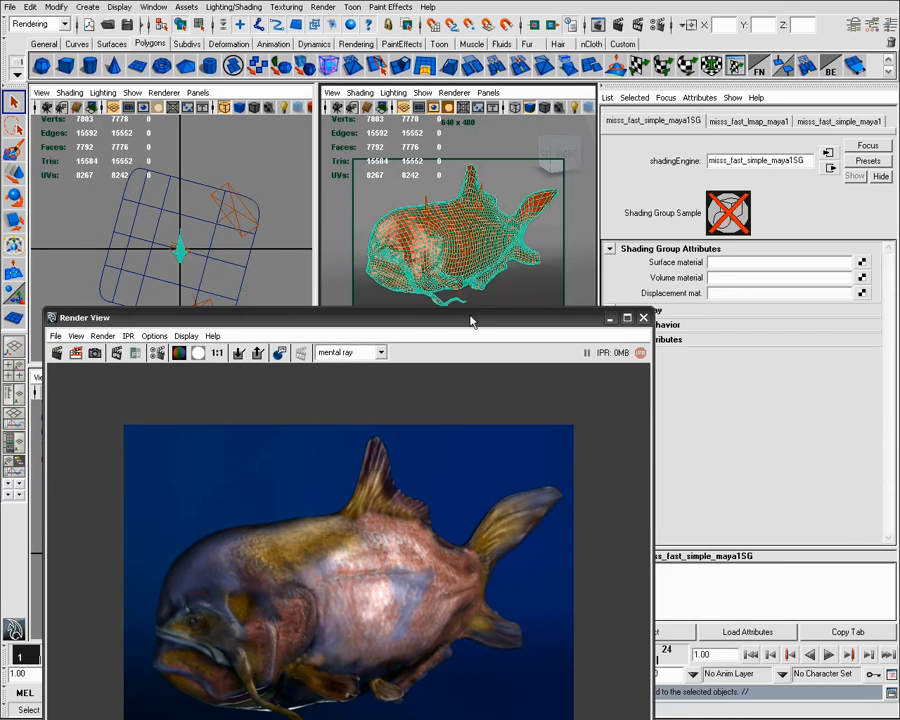
{"action": "left_click_drag", "start_coordinate": [472, 316], "coordinate": [549, 205]}
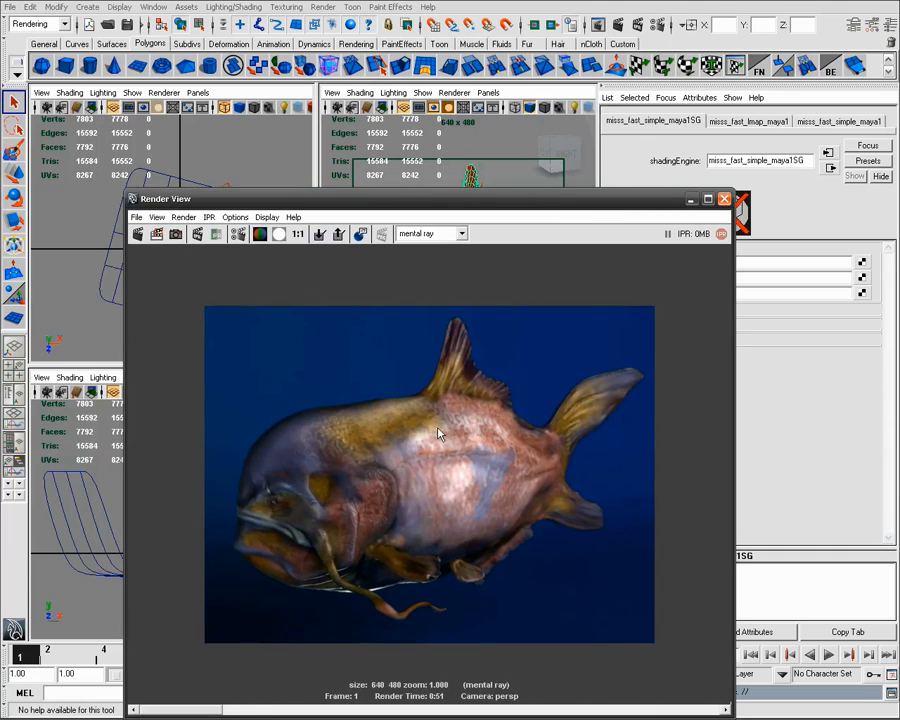
{"action": "left_click", "coordinate": [138, 233]}
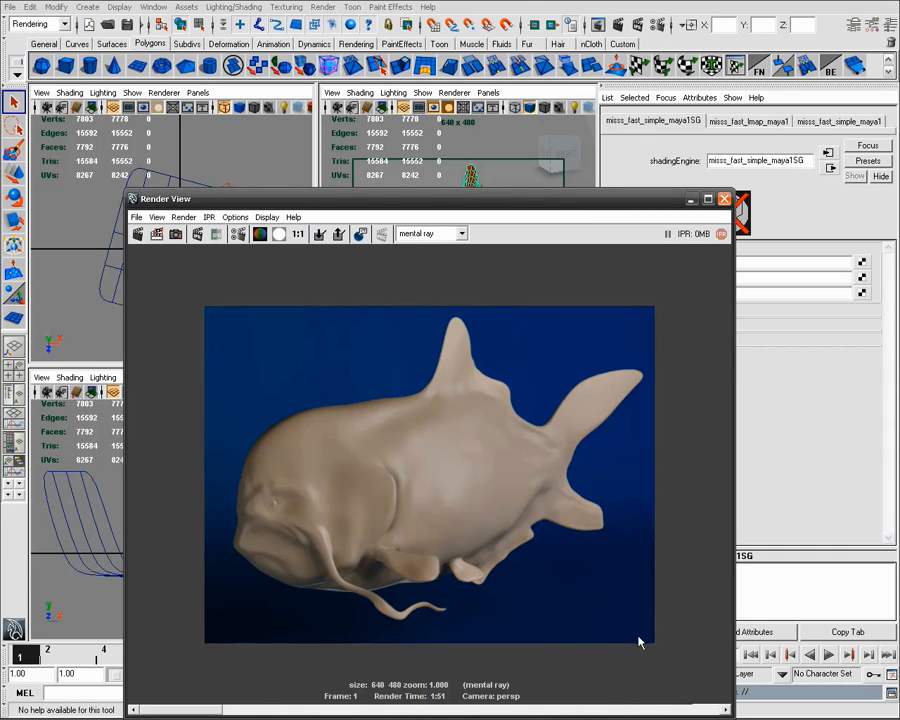
Set the Front SSS Color of the fish's misss_fast_simple_maya material to a pale greyish beige
{"action": "mouse_move", "coordinate": [459, 208]}
{"action": "left_mouse_down"}
{"action": "mouse_move", "coordinate": [367, 187]}
{"action": "mouse_move", "coordinate": [424, 218]}
{"action": "left_mouse_up"}
{"action": "right_click_drag", "start_coordinate": [470, 181], "coordinate": [465, 367]}
{"action": "left_click", "coordinate": [836, 122]}
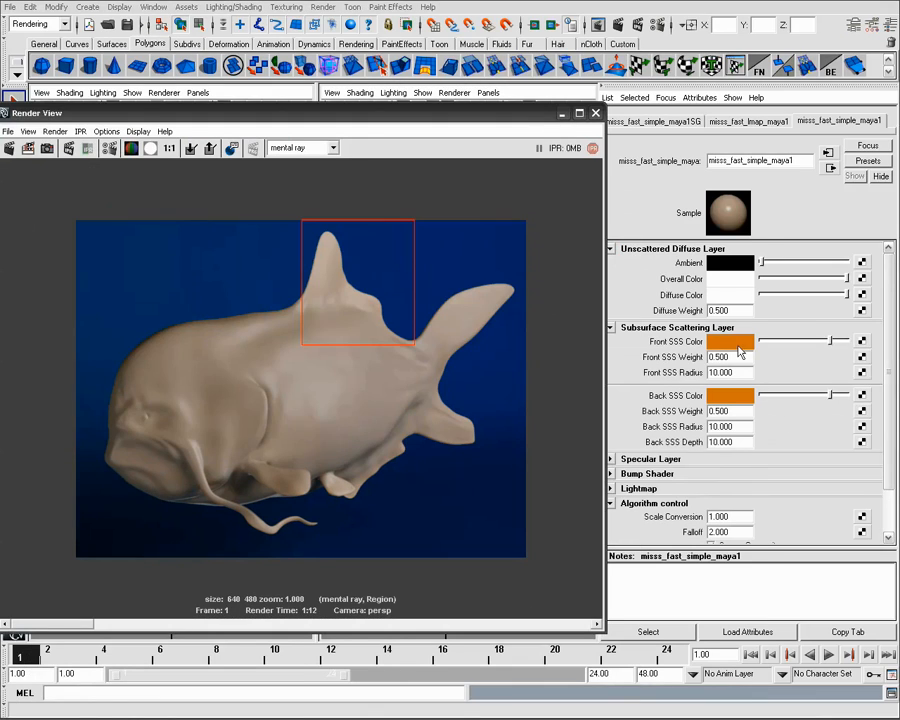
{"action": "left_click", "coordinate": [742, 346]}
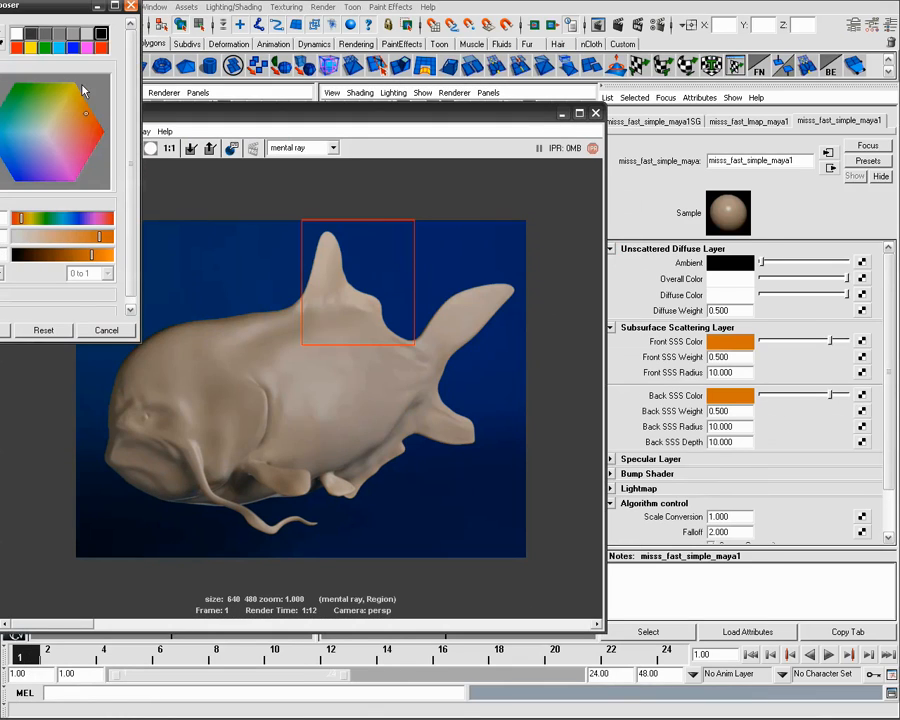
{"action": "left_click_drag", "start_coordinate": [85, 118], "coordinate": [57, 123]}
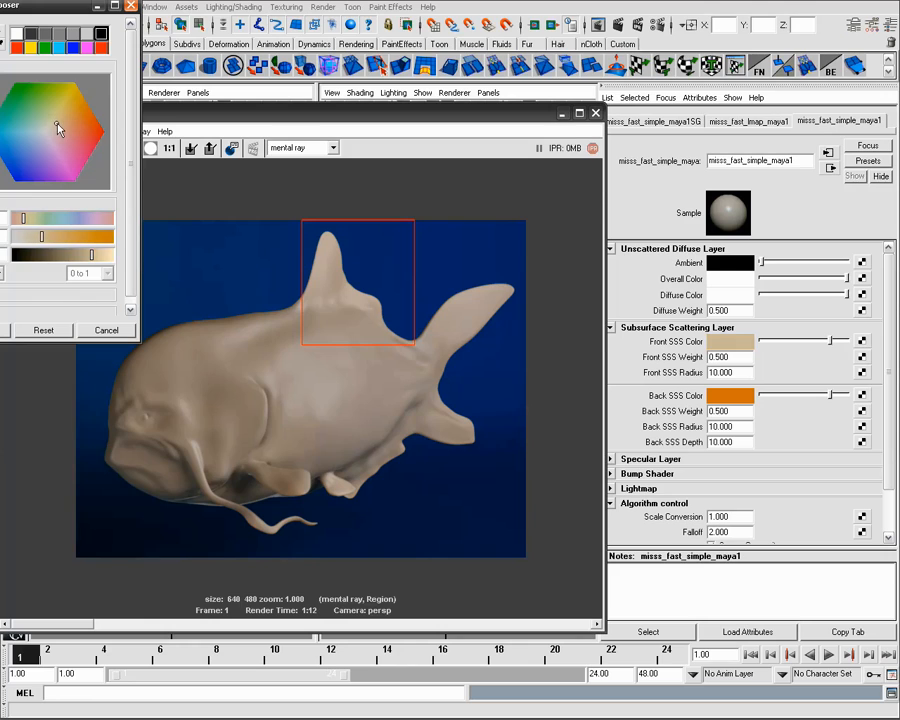
{"action": "left_click_drag", "start_coordinate": [60, 7], "coordinate": [191, 244]}
{"action": "left_click", "coordinate": [181, 368]}
Set the Back SSS Color to a reddish orange, with a Front SSS Weight of 0.2 and a Back SSS Weight of 0.8
{"action": "left_click", "coordinate": [720, 398]}
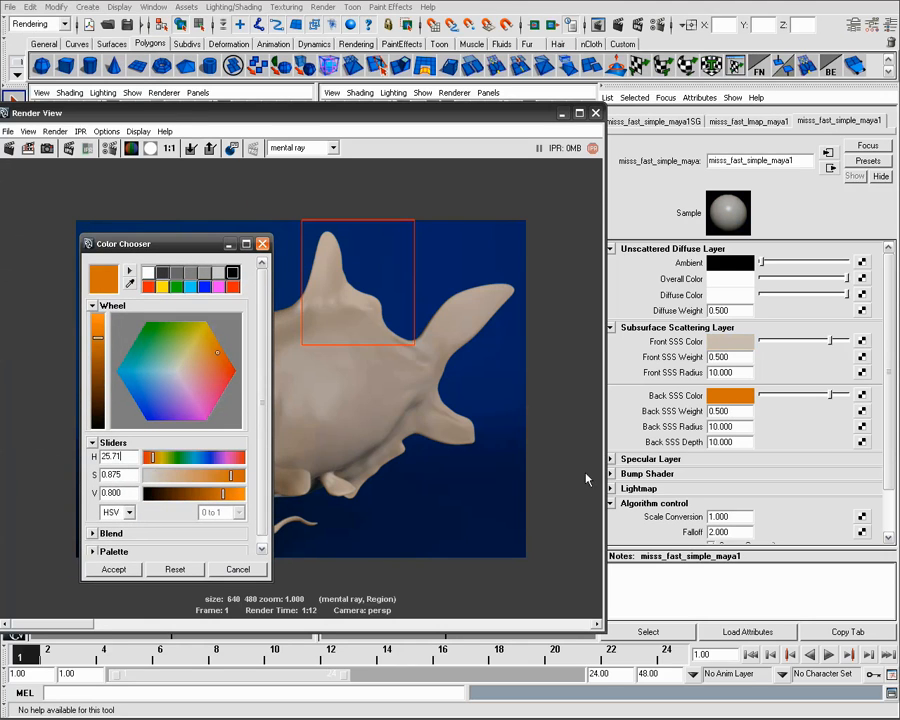
{"action": "left_click", "coordinate": [223, 371]}
{"action": "left_click", "coordinate": [263, 243]}
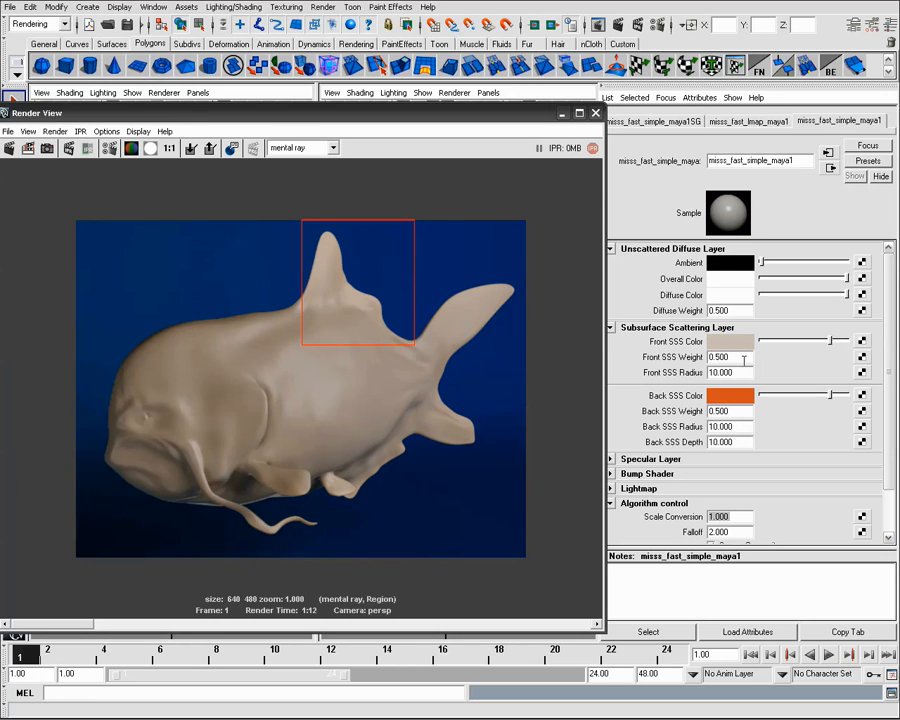
{"action": "left_click", "coordinate": [734, 357]}
{"action": "left_click", "coordinate": [731, 411]}
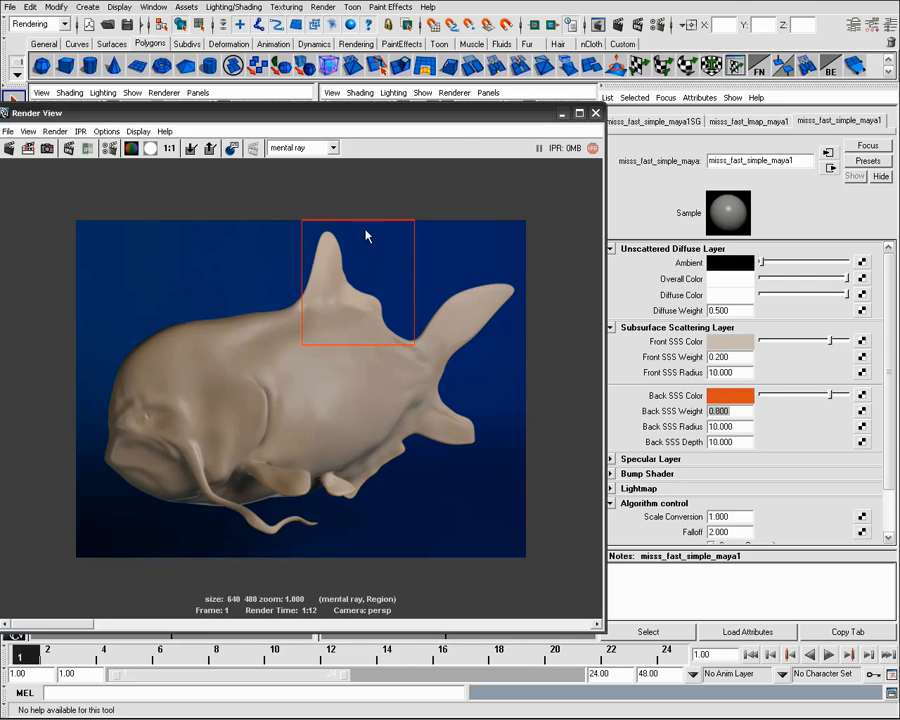
Set the directional light's intensity to 1 and render a region covering the fish's dorsal fin, rear body and tail
{"action": "left_click_drag", "start_coordinate": [371, 114], "coordinate": [407, 412]}
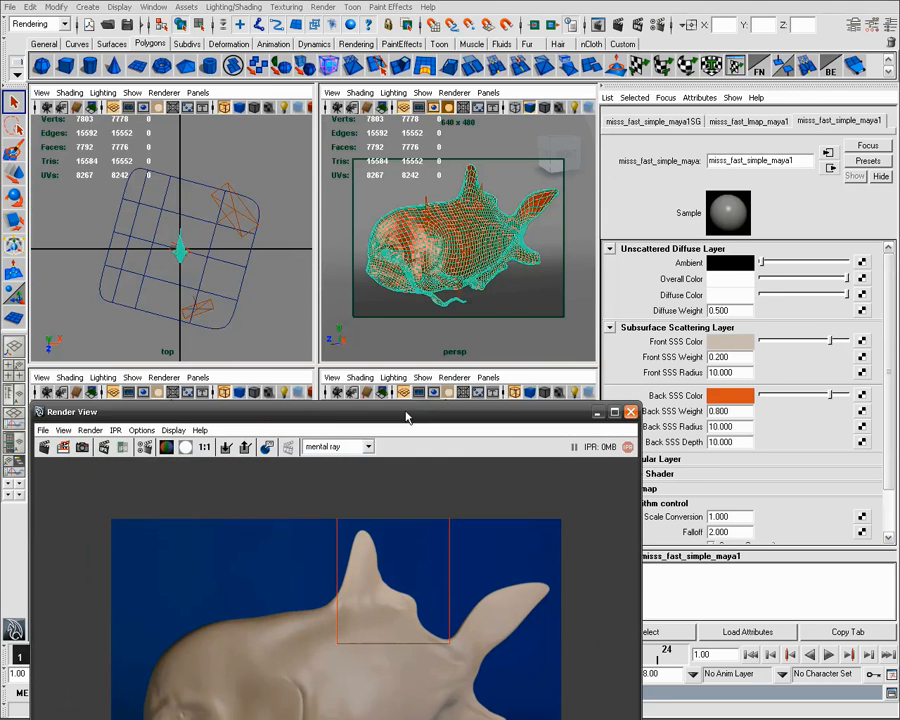
{"action": "left_click_drag", "start_coordinate": [407, 412], "coordinate": [405, 373]}
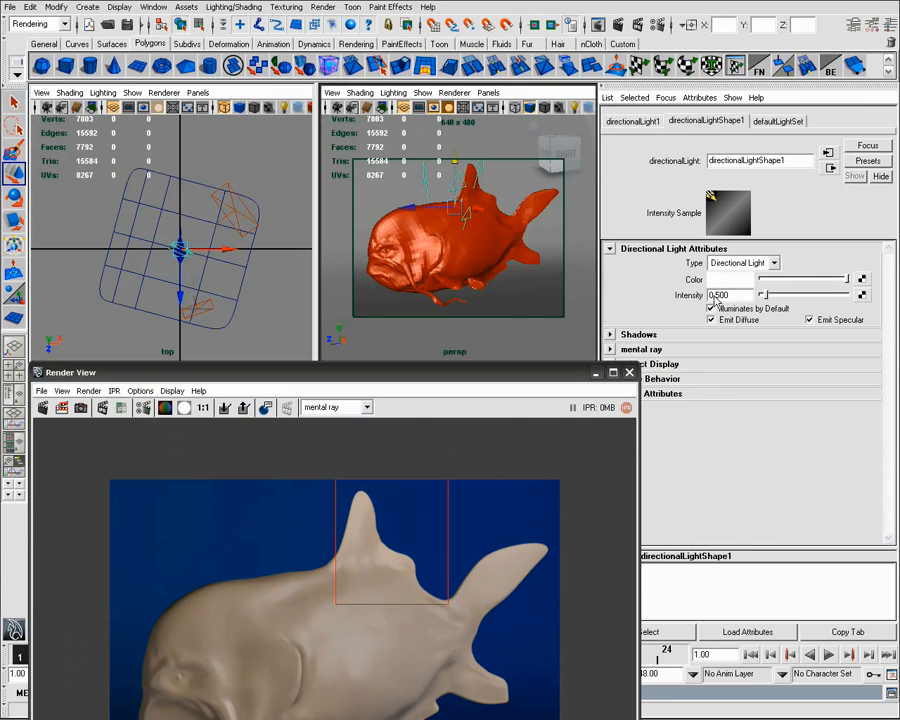
{"action": "left_click_drag", "start_coordinate": [711, 295], "coordinate": [727, 296]}
{"action": "type", "text": "1"}
{"action": "key", "text": "Return"}
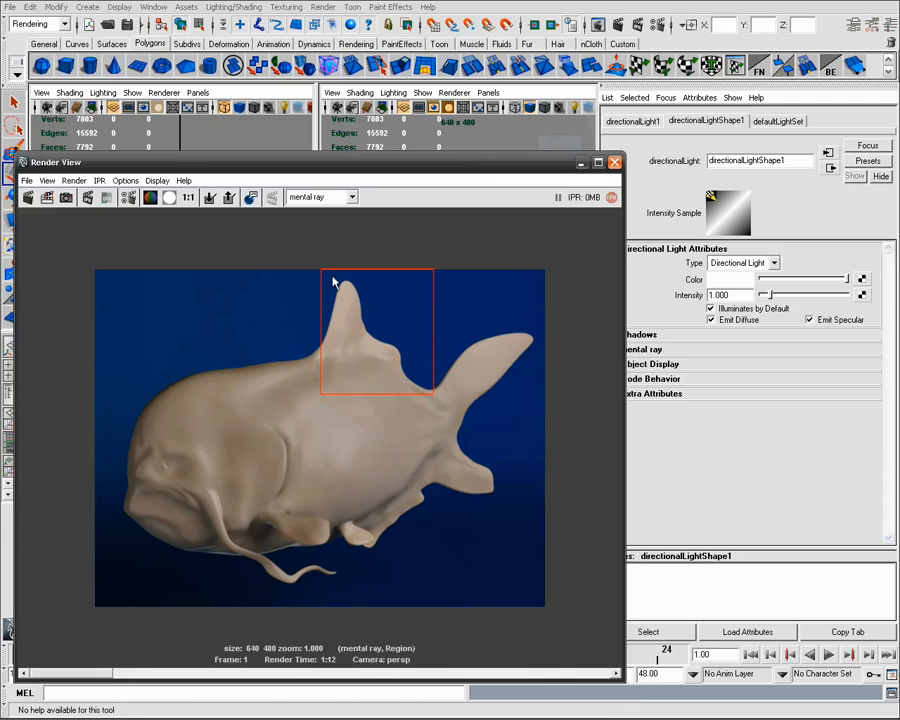
{"action": "left_click_drag", "start_coordinate": [303, 270], "coordinate": [538, 473]}
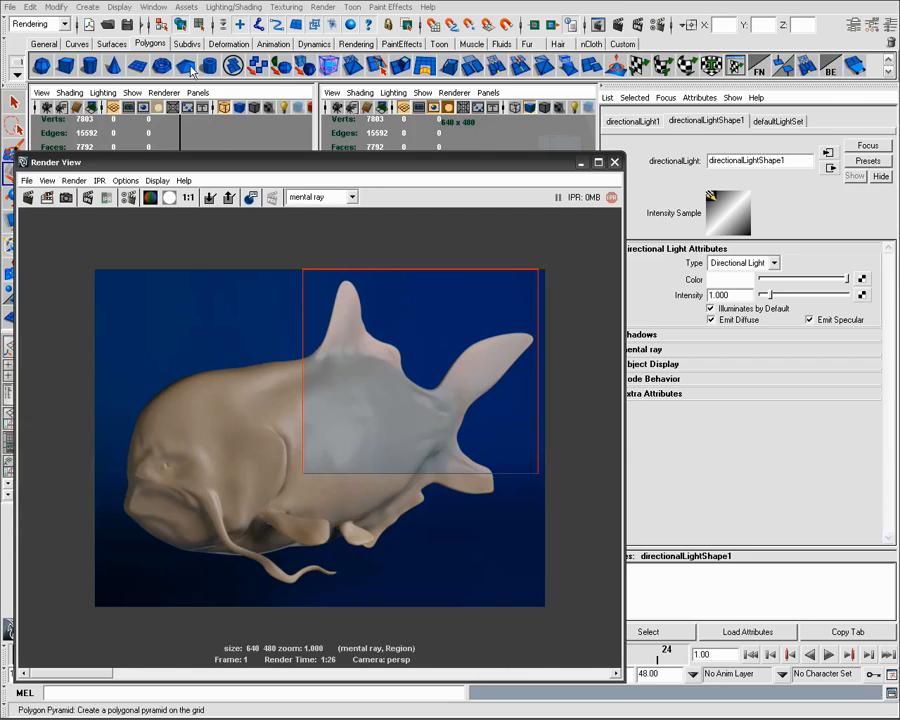
Open the Hypershade and place the misss_fast_simple_maya1 and multiChannel materials side by side in its work area
{"action": "left_click", "coordinate": [153, 7]}
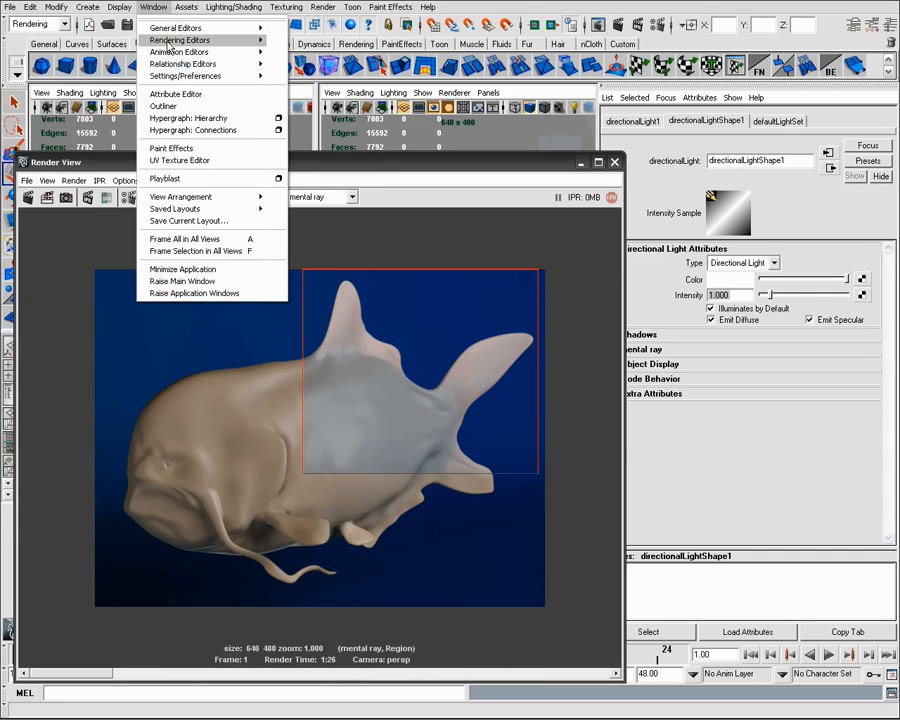
{"action": "mouse_move", "coordinate": [185, 38]}
{"action": "left_click", "coordinate": [295, 68]}
{"action": "left_click", "coordinate": [414, 220]}
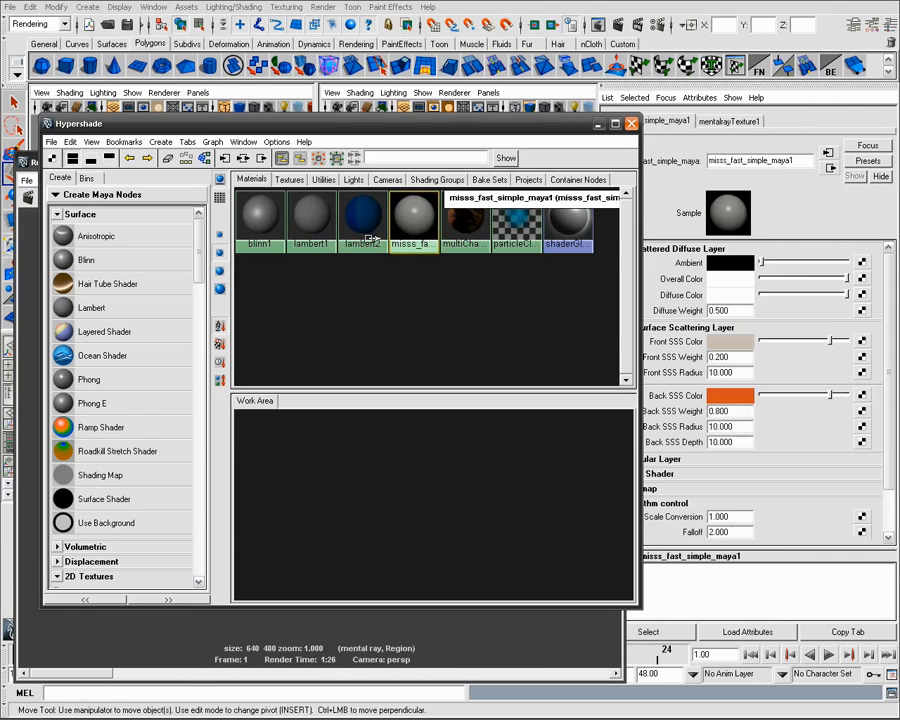
{"action": "middle_click_drag", "start_coordinate": [414, 220], "coordinate": [524, 495]}
{"action": "middle_click_drag", "start_coordinate": [464, 220], "coordinate": [402, 474]}
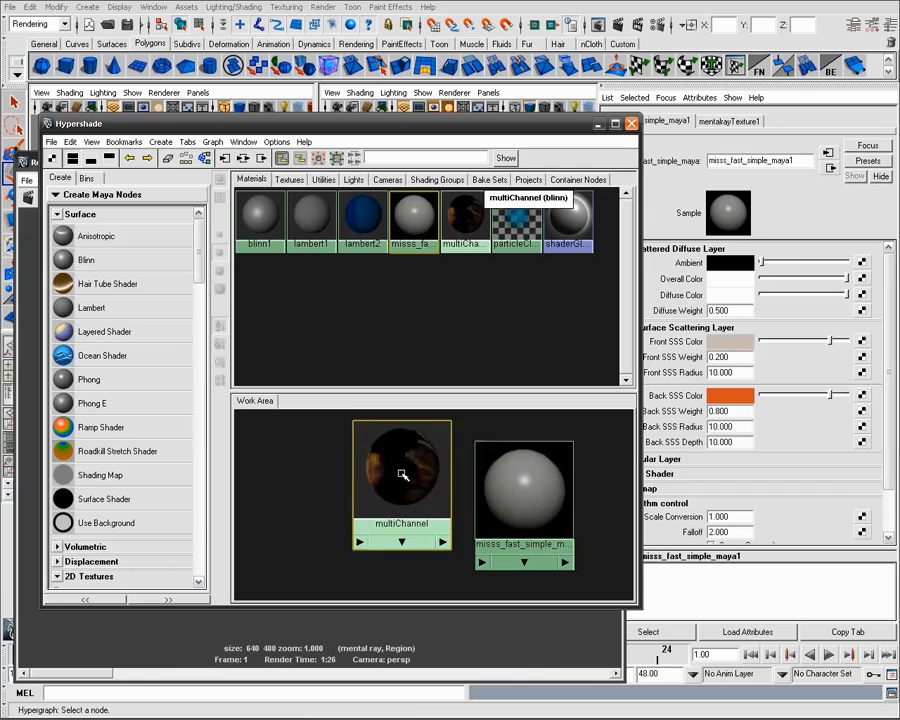
{"action": "left_click_drag", "start_coordinate": [402, 474], "coordinate": [416, 488]}
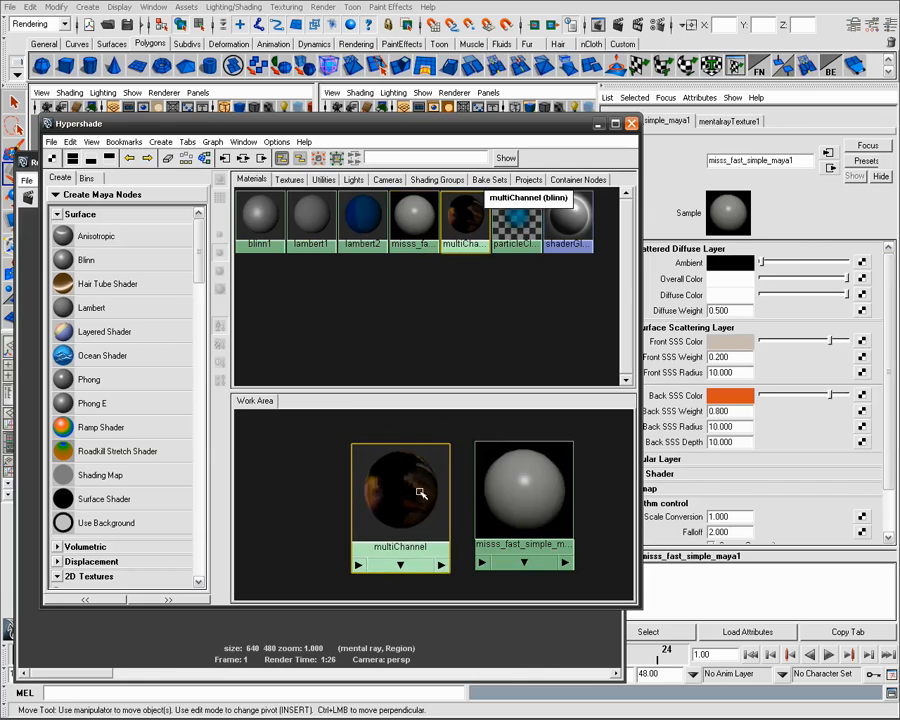
Graph the input and output connections of the multiChannel and misss_fast_simple_maya1 materials, and select misss_fast_simple_maya1
{"action": "left_click", "coordinate": [243, 158]}
{"action": "middle_click_drag", "start_coordinate": [415, 469], "coordinate": [409, 478], "text": "alt"}
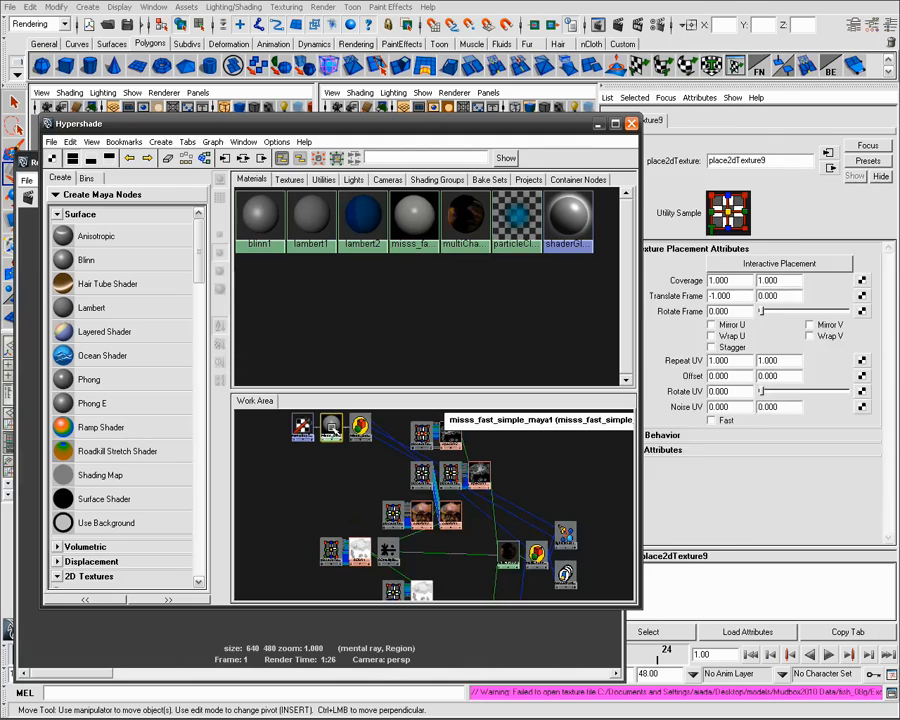
{"action": "left_click", "coordinate": [331, 427]}
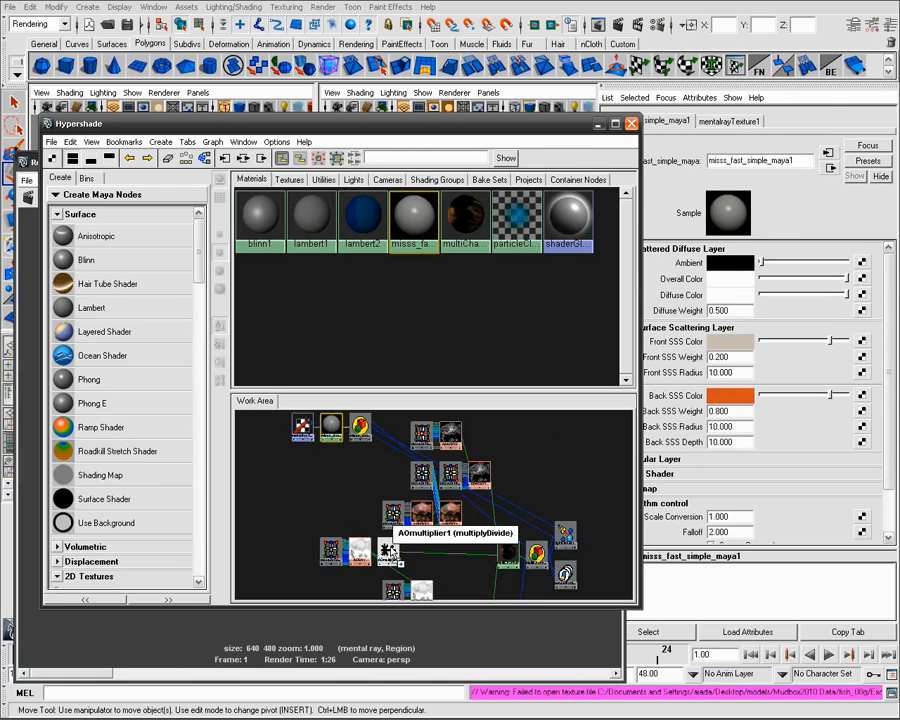
Connect AOmultiplier1 to the material's Front SSS Color, and displacementShader1 to the displacement input of misss_fast_simple_maya1SG
{"action": "middle_click_drag", "start_coordinate": [388, 549], "coordinate": [730, 341]}
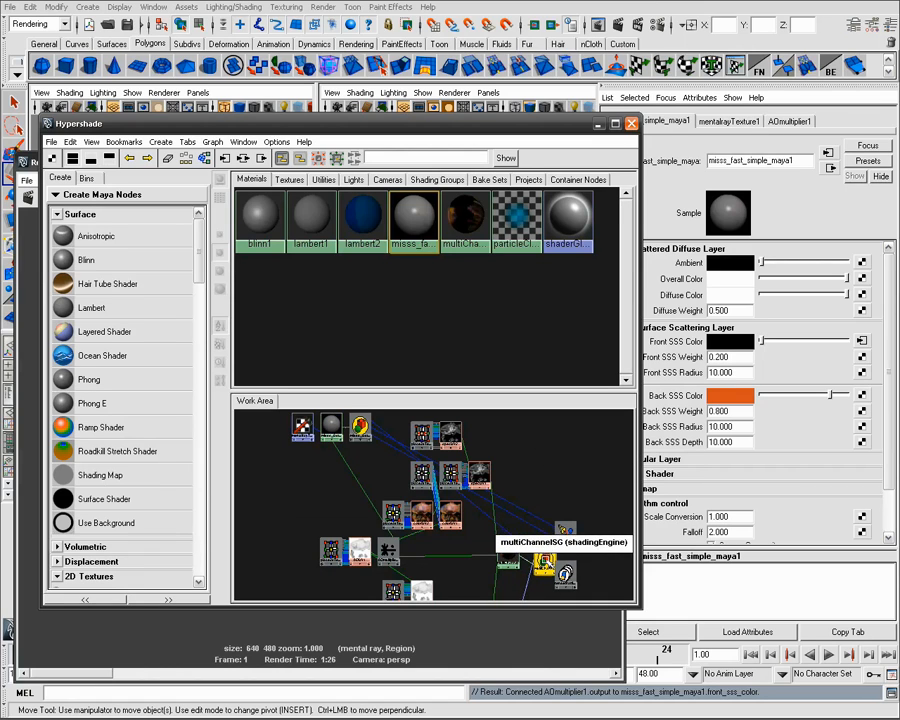
{"action": "left_click", "coordinate": [546, 480]}
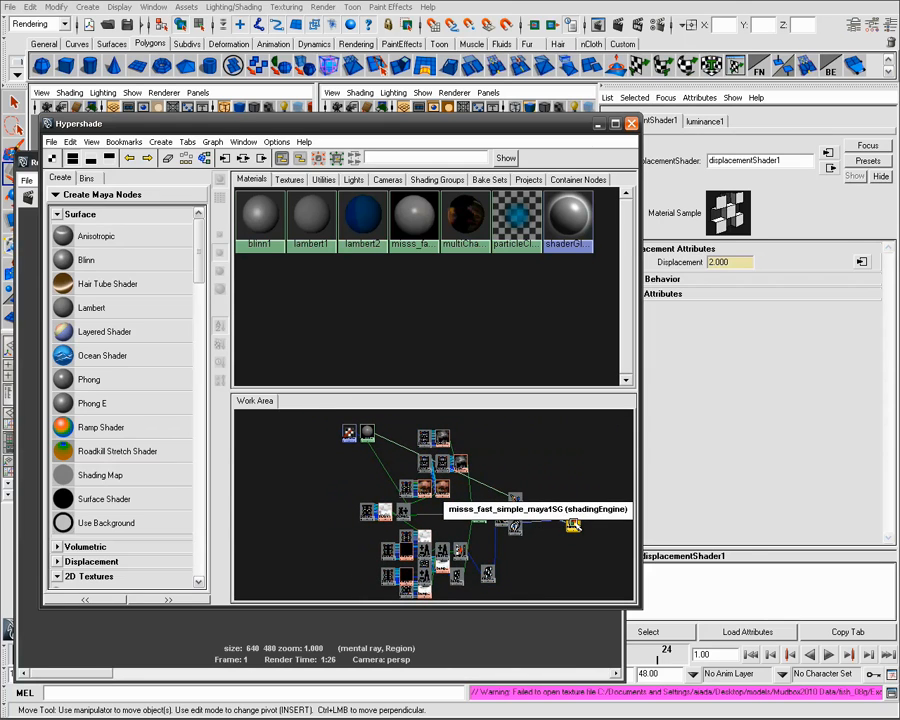
{"action": "left_click", "coordinate": [514, 498]}
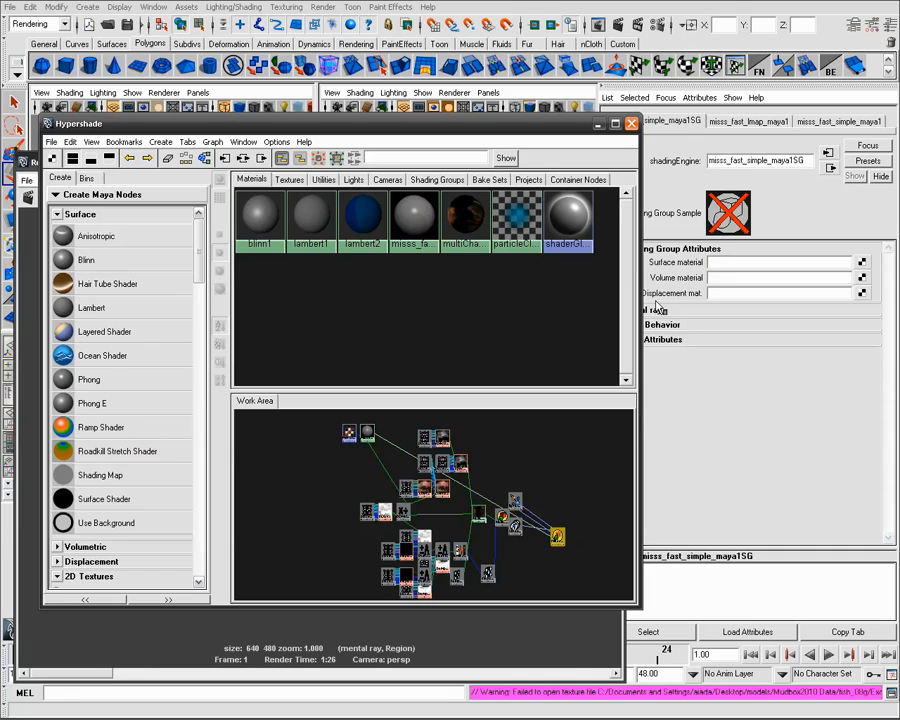
{"action": "middle_click_drag", "start_coordinate": [459, 552], "coordinate": [557, 537]}
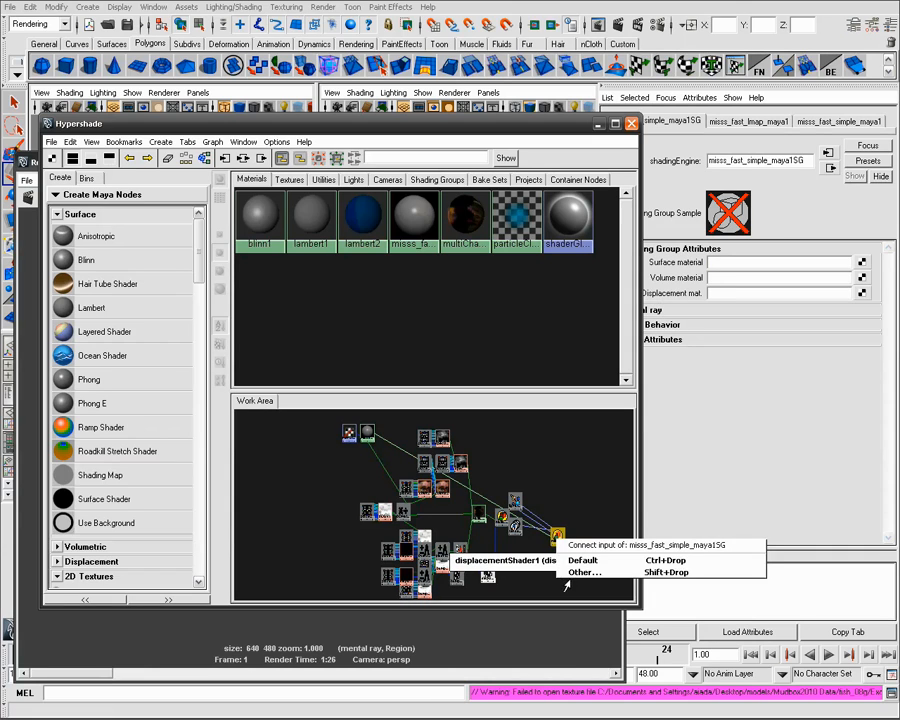
{"action": "left_click", "coordinate": [578, 561]}
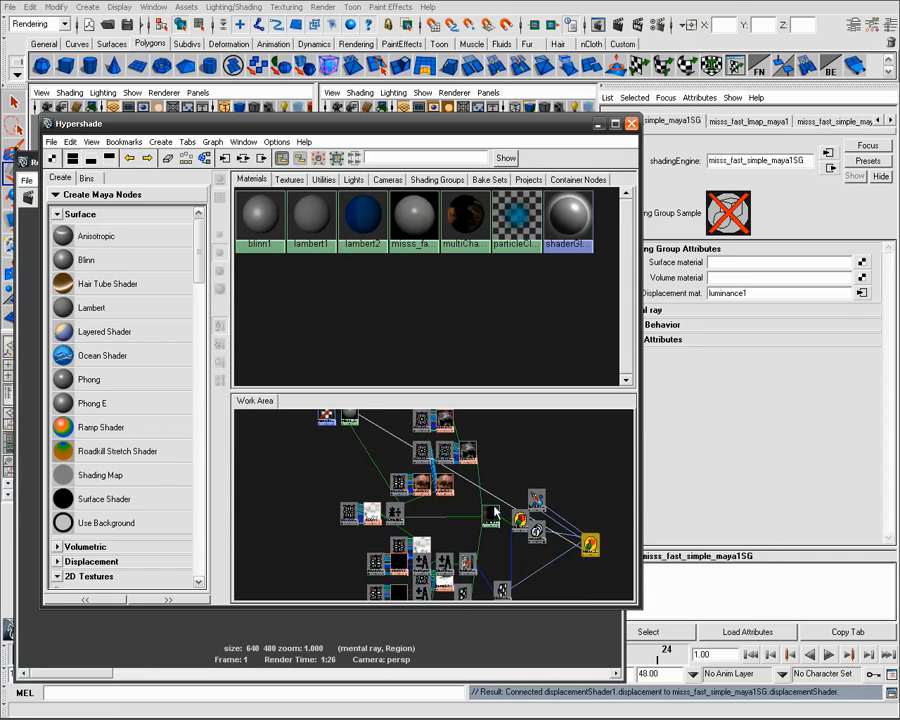
Graph the input and output connections of misss_fast_simple_maya1 and multiChannel together, with only the work area displayed
{"action": "left_click", "coordinate": [353, 438]}
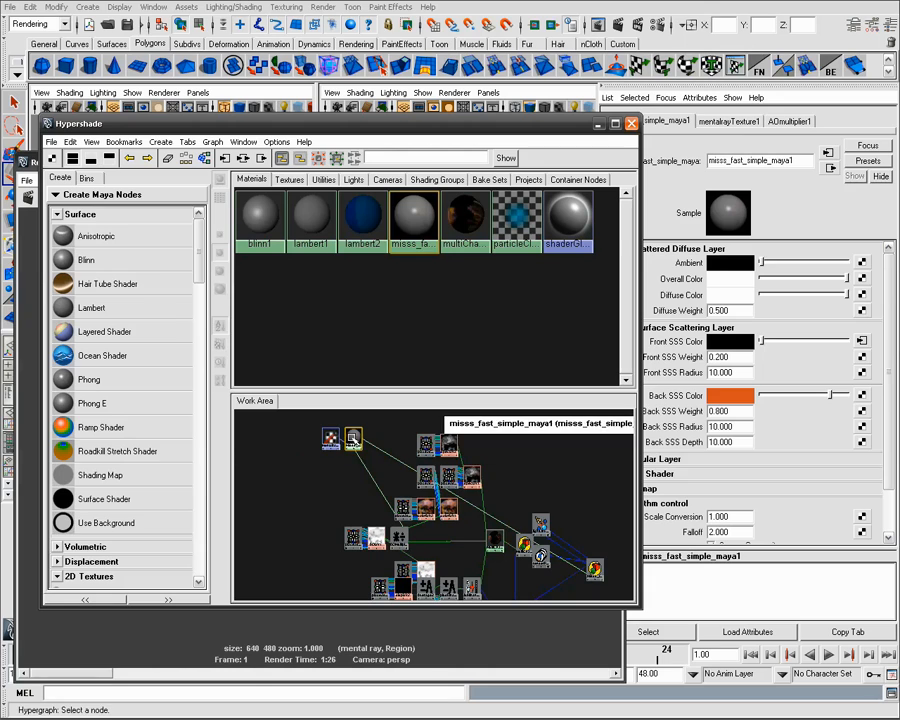
{"action": "scroll", "coordinate": [870, 420], "scroll_direction": "down", "scroll_amount": 2}
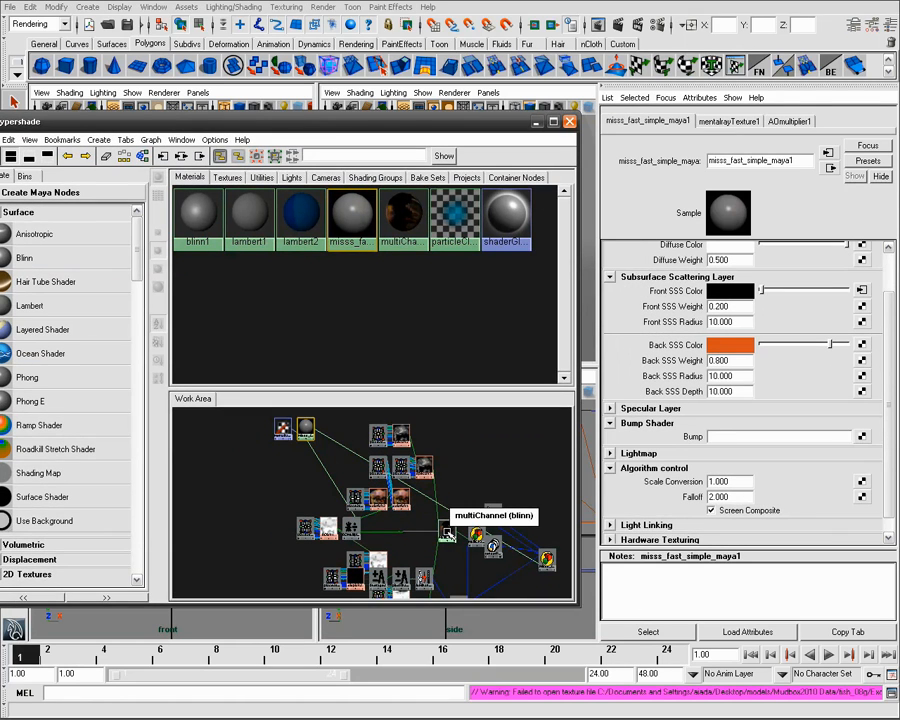
{"action": "left_click", "coordinate": [448, 533]}
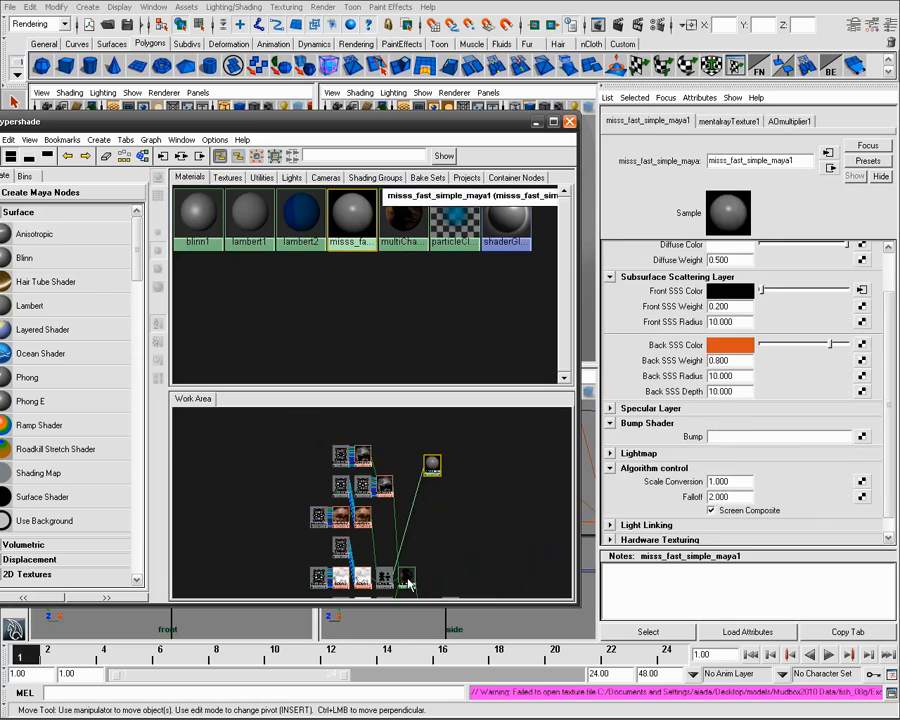
{"action": "left_click", "coordinate": [405, 578]}
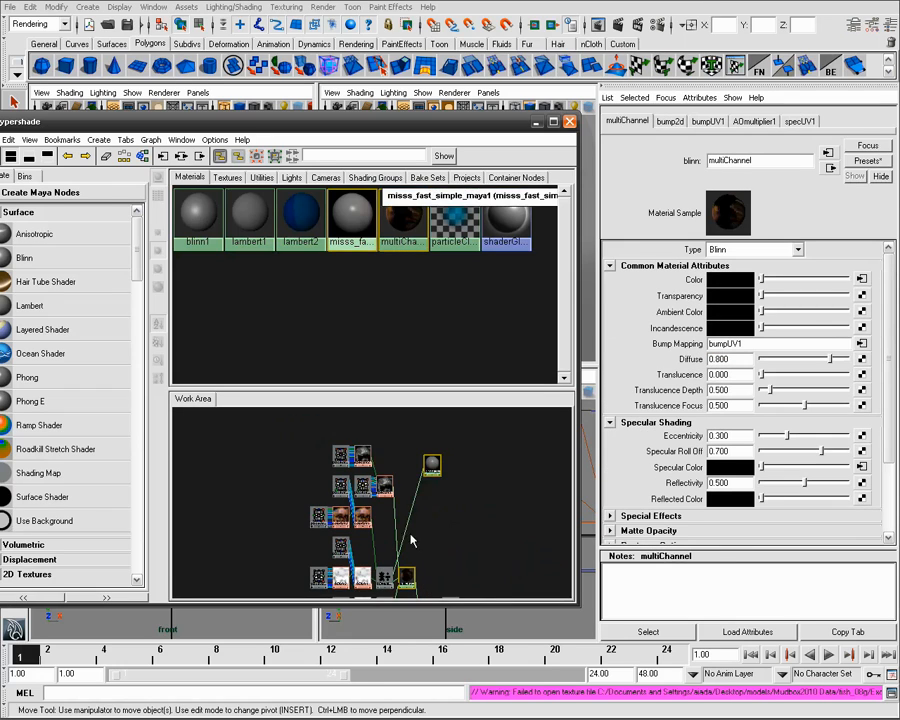
{"action": "left_click", "coordinate": [181, 156]}
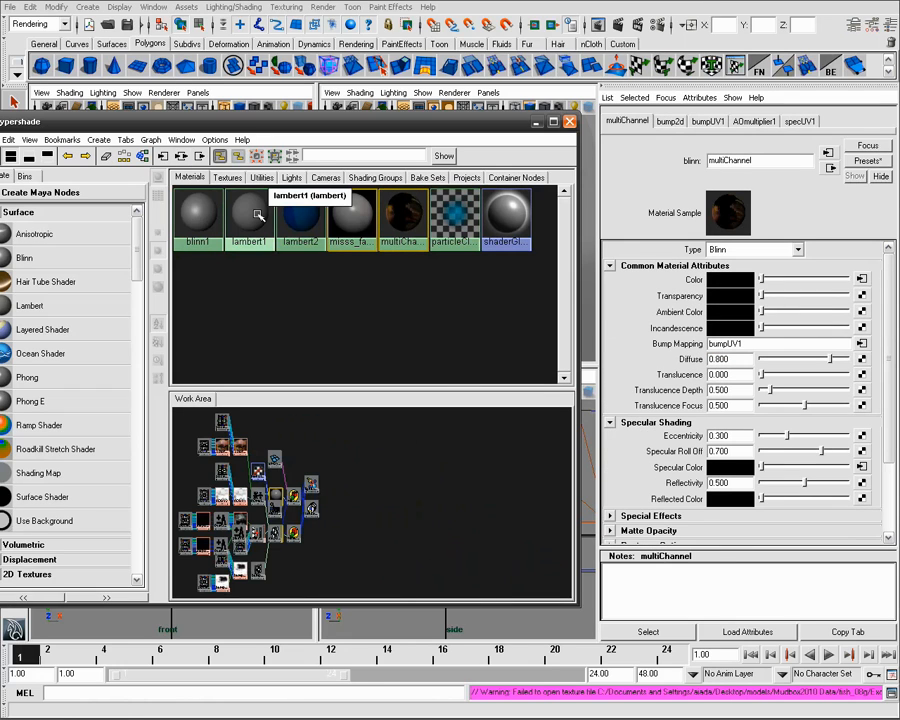
{"action": "left_click", "coordinate": [150, 140]}
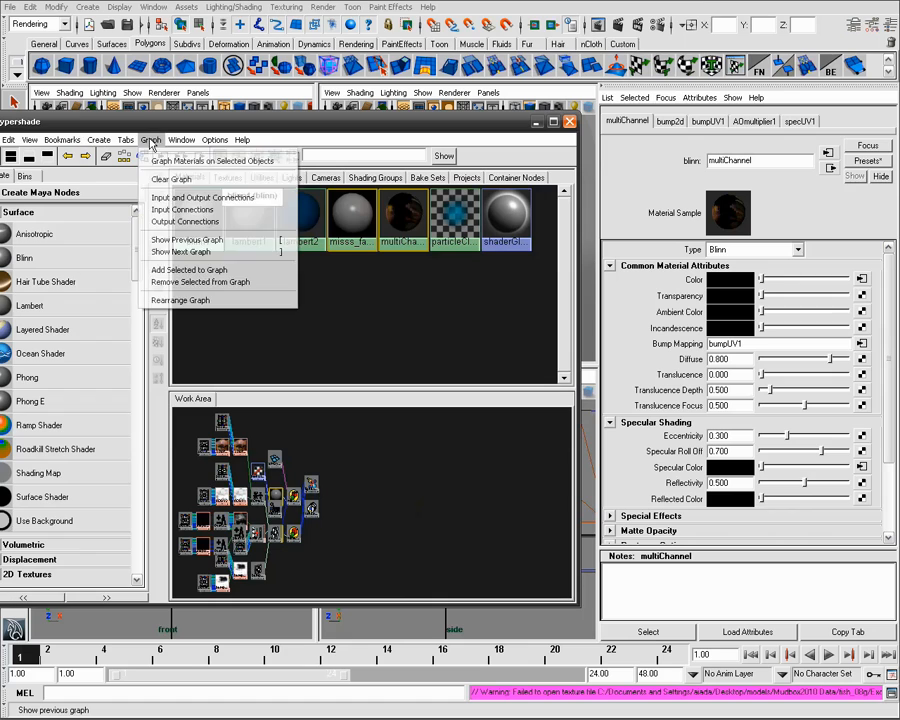
{"action": "left_click", "coordinate": [170, 252]}
{"action": "left_click", "coordinate": [29, 157]}
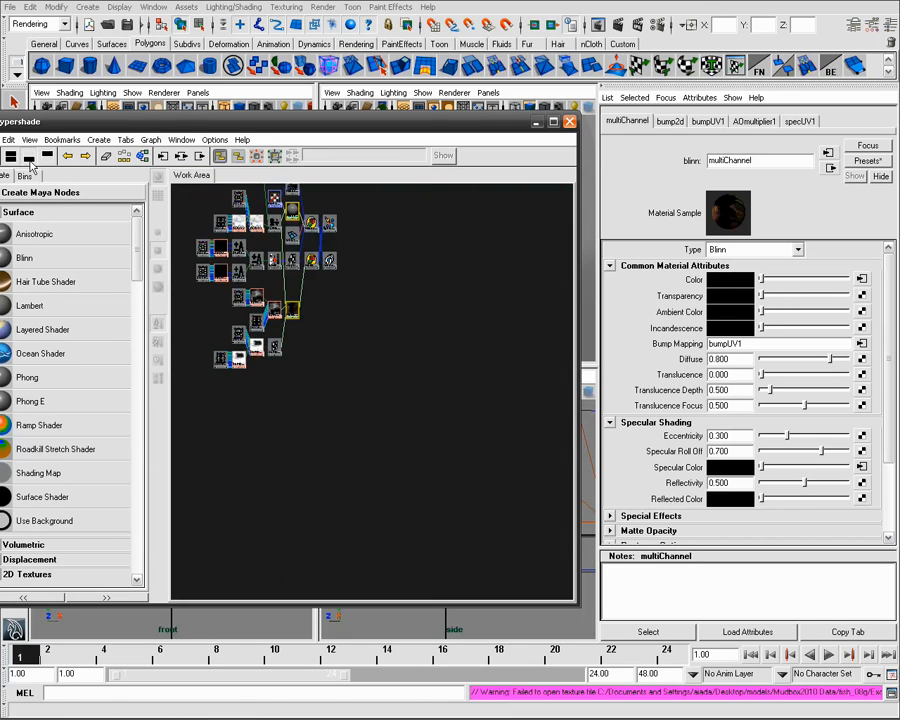
{"action": "key", "text": "a"}
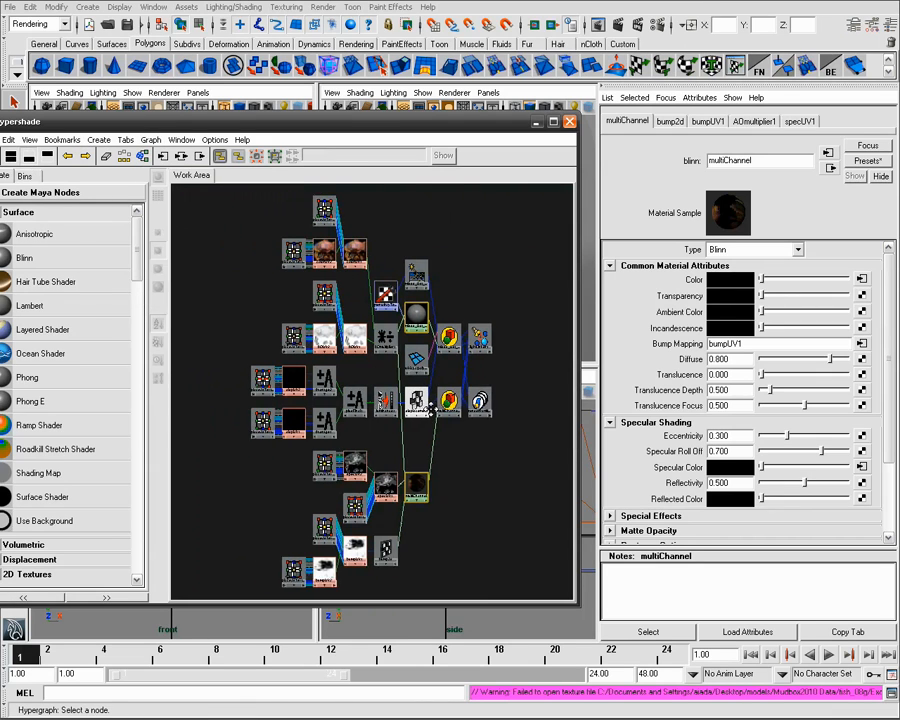
Move the bump2d node and its bump textures near misss_fast_simple_maya1 and connect bump2d to the material's Bump input
{"action": "middle_click_drag", "start_coordinate": [430, 408], "coordinate": [455, 408], "text": "alt"}
{"action": "left_click", "coordinate": [410, 550]}
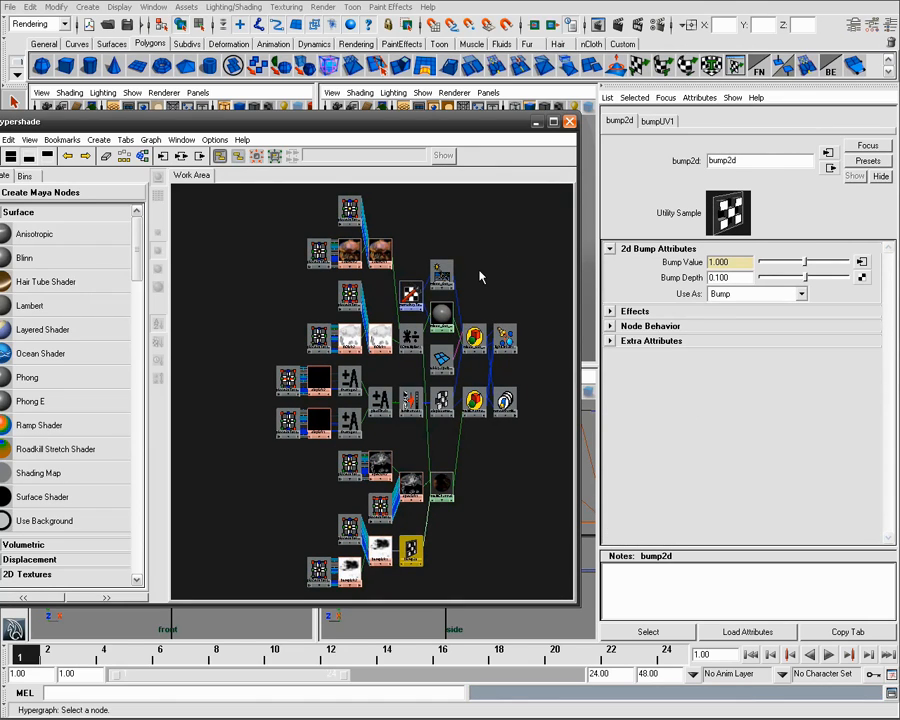
{"action": "middle_click_drag", "start_coordinate": [403, 524], "coordinate": [435, 492], "text": "alt"}
{"action": "left_click_drag", "start_coordinate": [314, 486], "coordinate": [405, 545]}
{"action": "left_click", "coordinate": [458, 564]}
{"action": "left_click_drag", "start_coordinate": [458, 564], "coordinate": [340, 470]}
{"action": "left_click_drag", "start_coordinate": [441, 515], "coordinate": [350, 262]}
{"action": "middle_click_drag", "start_coordinate": [410, 338], "coordinate": [418, 480], "text": "alt"}
{"action": "middle_click_drag", "start_coordinate": [319, 400], "coordinate": [475, 410]}
{"action": "left_click", "coordinate": [475, 410]}
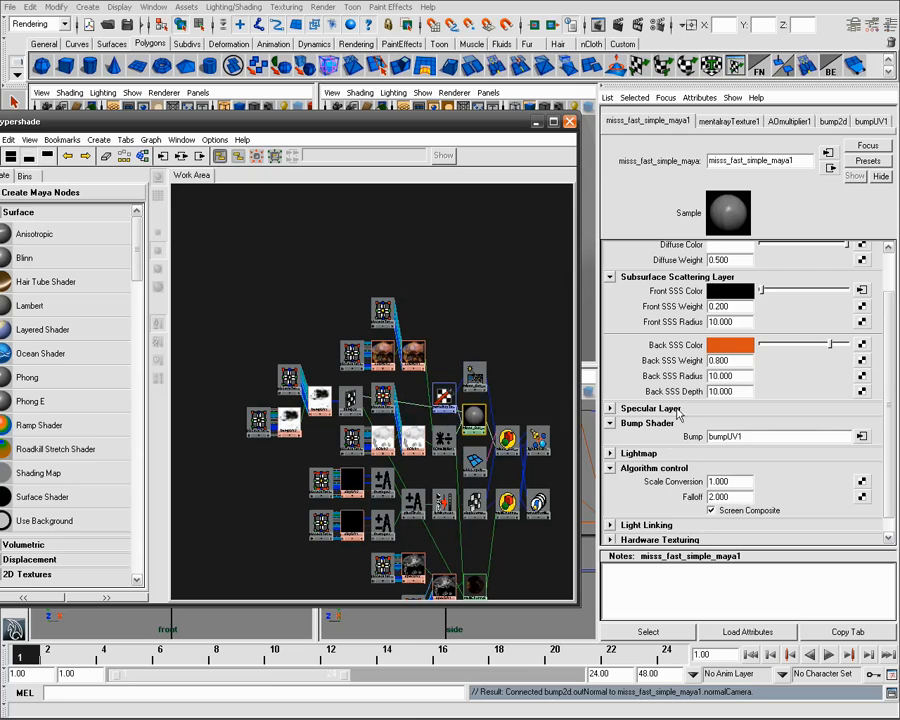
Connect the specUV1 texture to the material's Specular Color and regraph the input and output connections of misss_fast_simple_maya1
{"action": "left_click", "coordinate": [813, 432]}
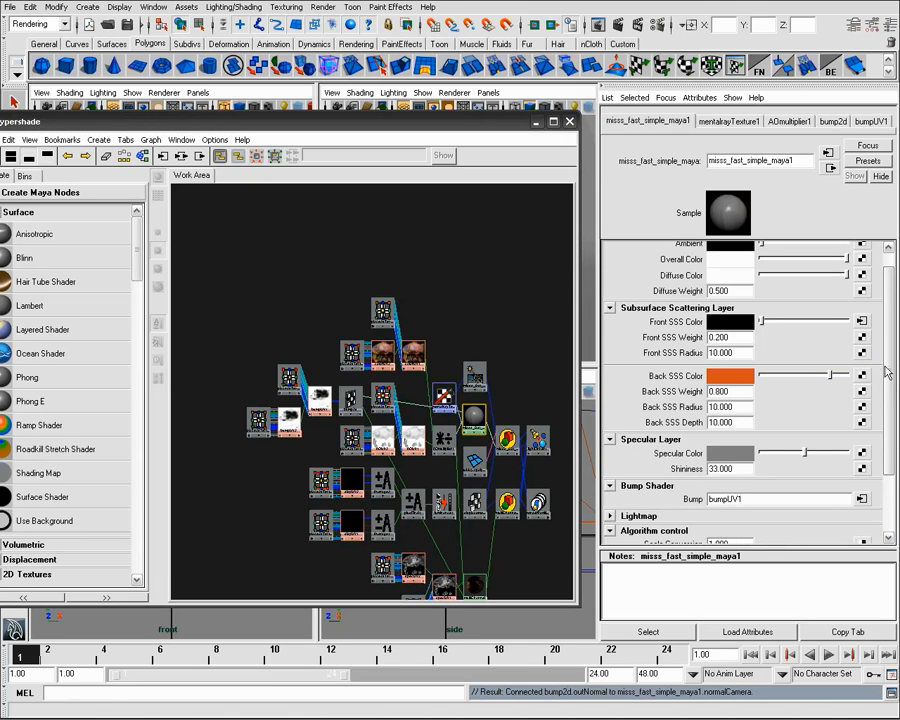
{"action": "middle_click_drag", "start_coordinate": [445, 590], "coordinate": [730, 391], "text": "alt"}
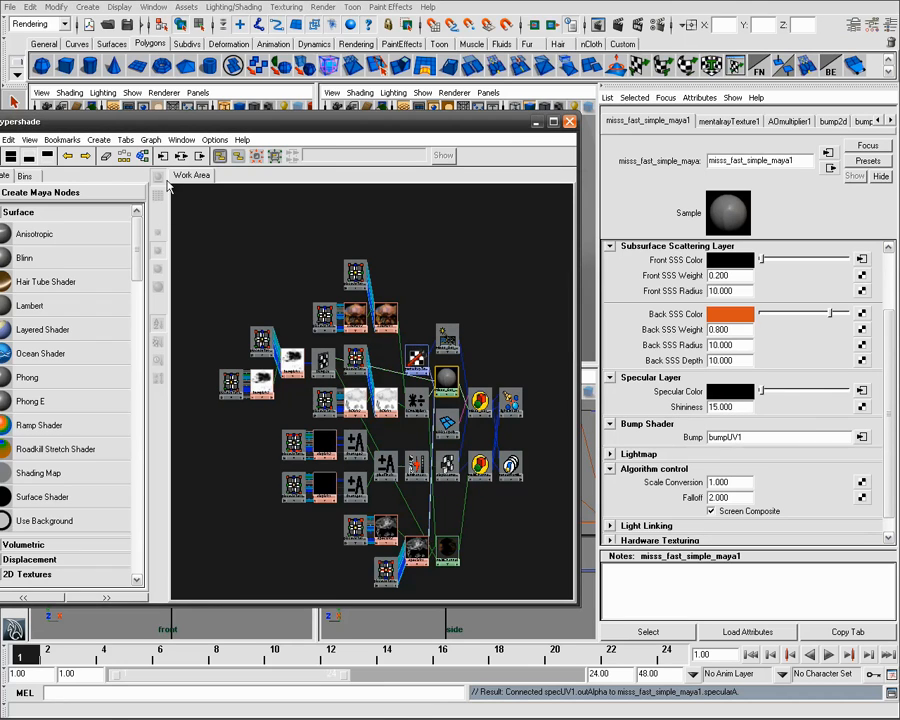
{"action": "left_click", "coordinate": [181, 157]}
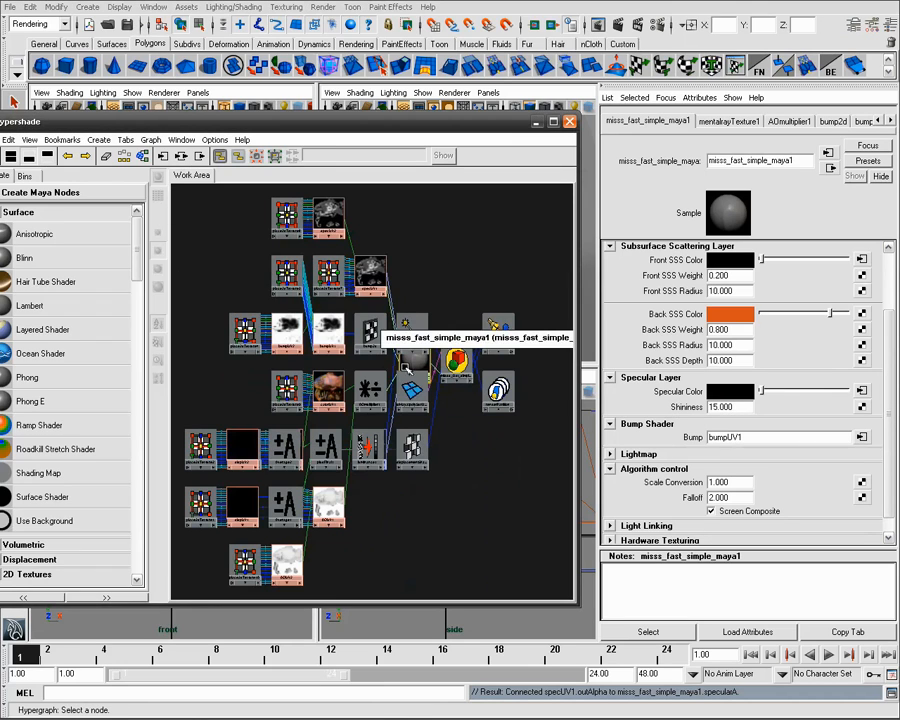
Separate the bump file textures and their placement node from the rest of the network and duplicate them
{"action": "left_click_drag", "start_coordinate": [424, 330], "coordinate": [424, 300]}
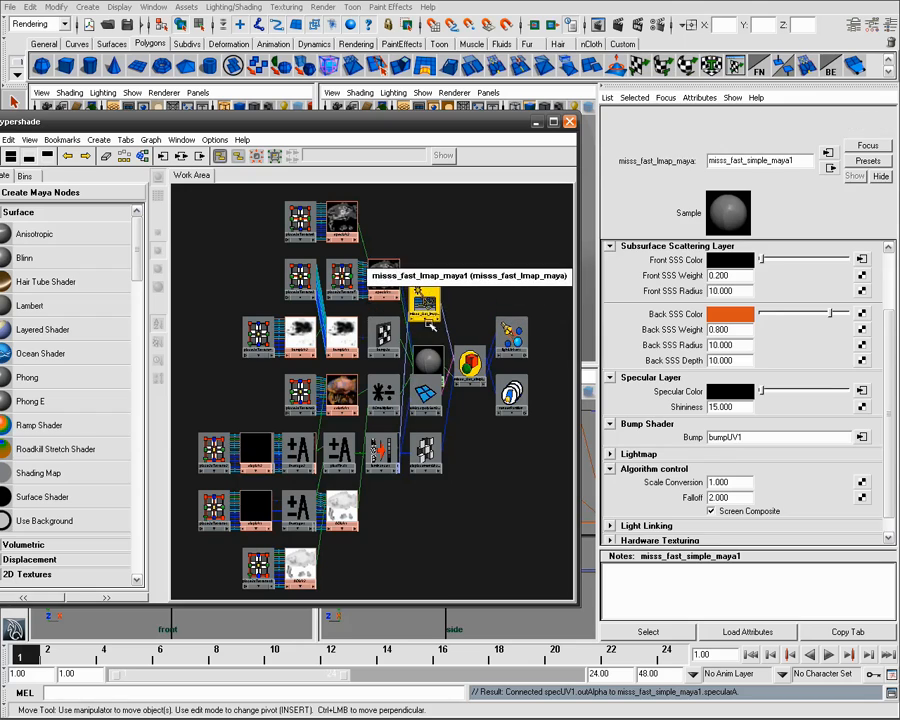
{"action": "left_click_drag", "start_coordinate": [341, 335], "coordinate": [262, 319]}
{"action": "scroll", "coordinate": [332, 356], "scroll_direction": "down", "scroll_amount": 2}
{"action": "middle_click_drag", "start_coordinate": [333, 364], "coordinate": [418, 396], "text": "alt"}
{"action": "left_click_drag", "start_coordinate": [371, 365], "coordinate": [341, 340]}
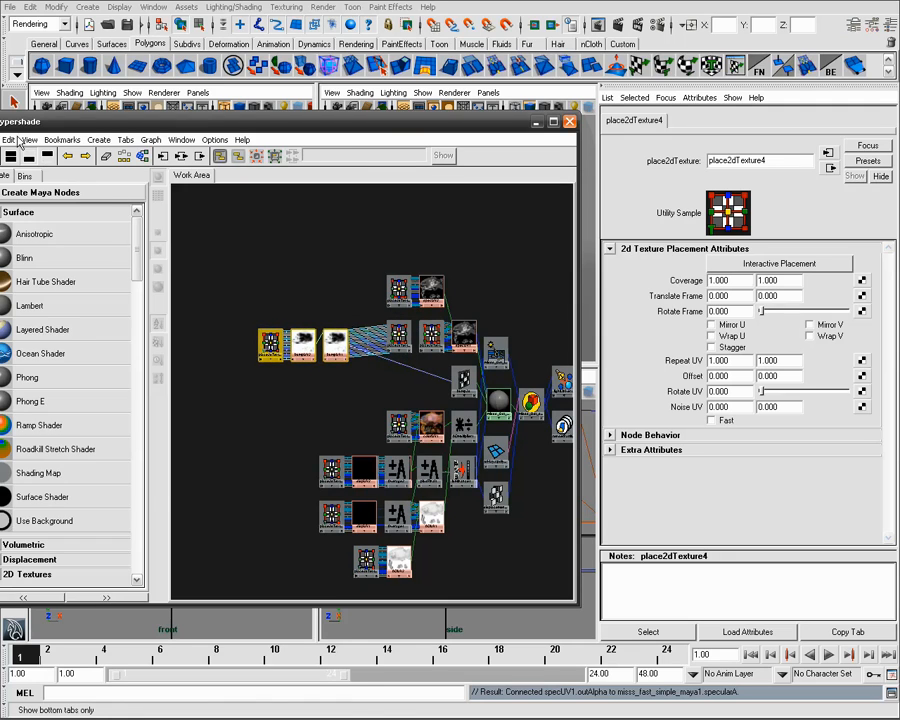
{"action": "left_click", "coordinate": [8, 140]}
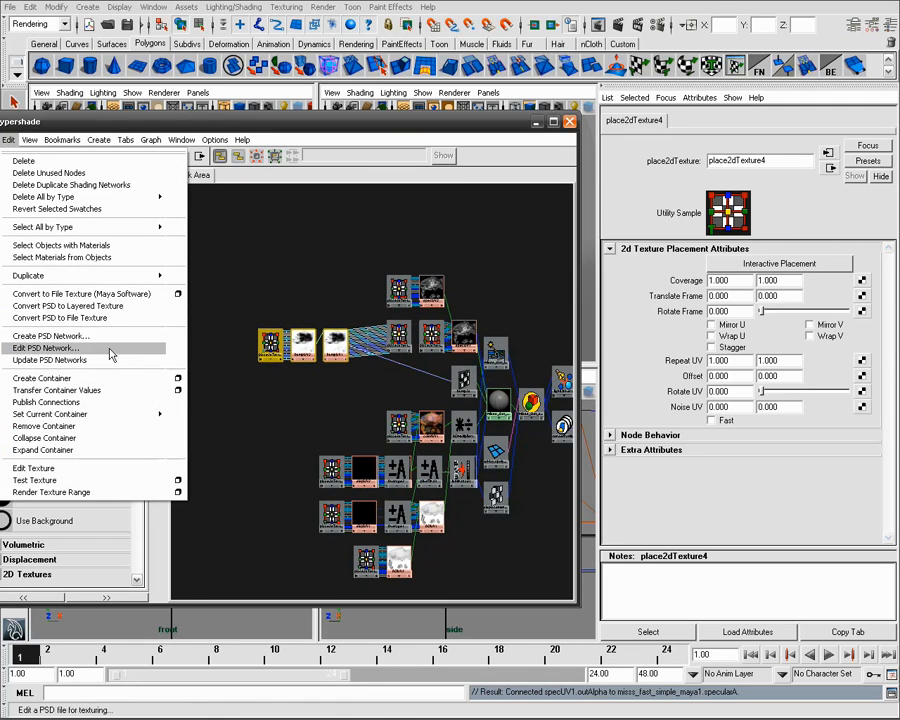
{"action": "left_click", "coordinate": [205, 276]}
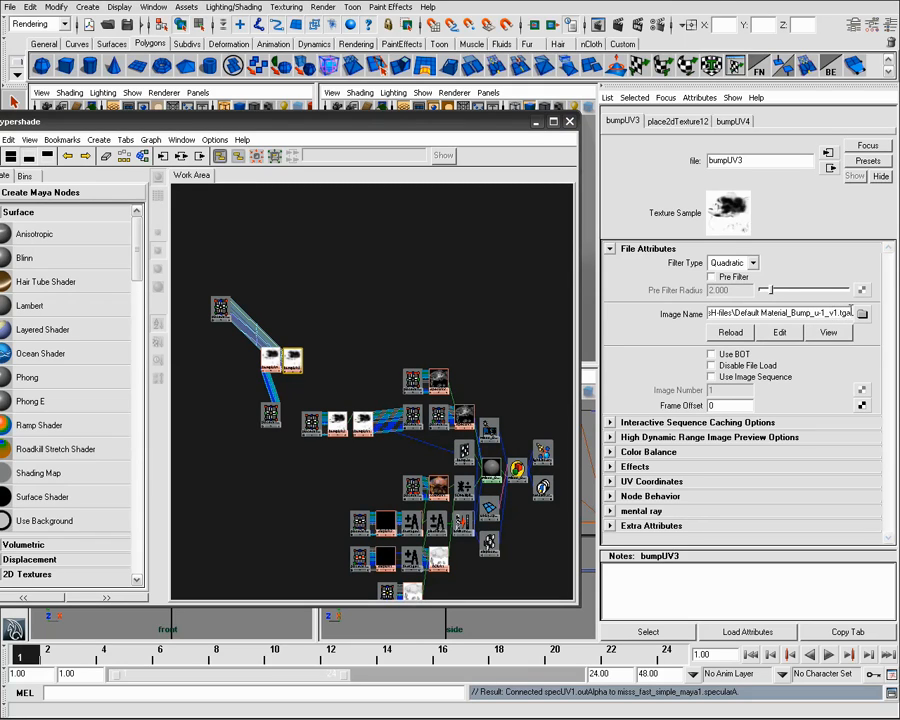
Load fish_normal_u-1_v1.tga as the image for the duplicated bumpUV3 and bumpUV4 file textures
{"action": "left_click", "coordinate": [862, 313]}
{"action": "double_click", "coordinate": [390, 329]}
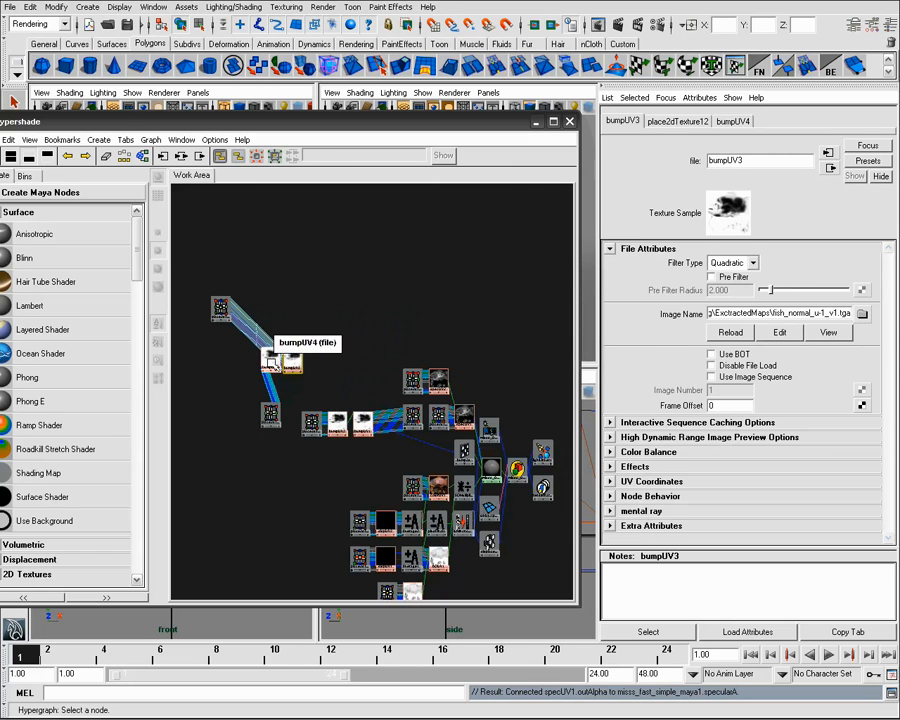
{"action": "left_click", "coordinate": [270, 363]}
{"action": "left_click", "coordinate": [862, 313]}
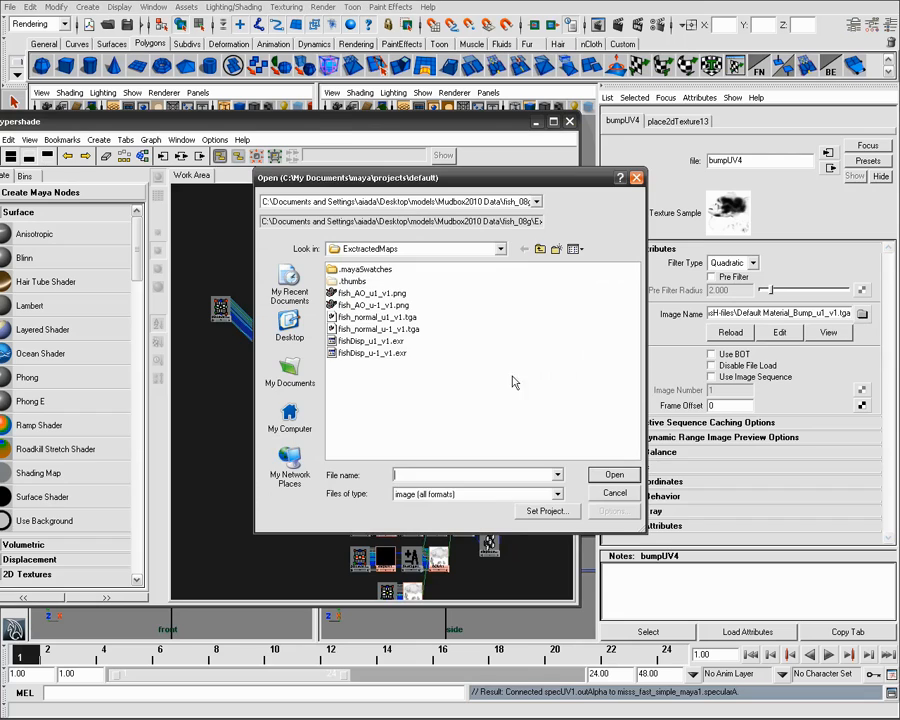
{"action": "double_click", "coordinate": [410, 333]}
Create a Bump 2d node, connect bumpUV3 to it by default, and set it to use Tangent Space Normals
{"action": "scroll", "coordinate": [348, 362], "scroll_direction": "down", "scroll_amount": 3}
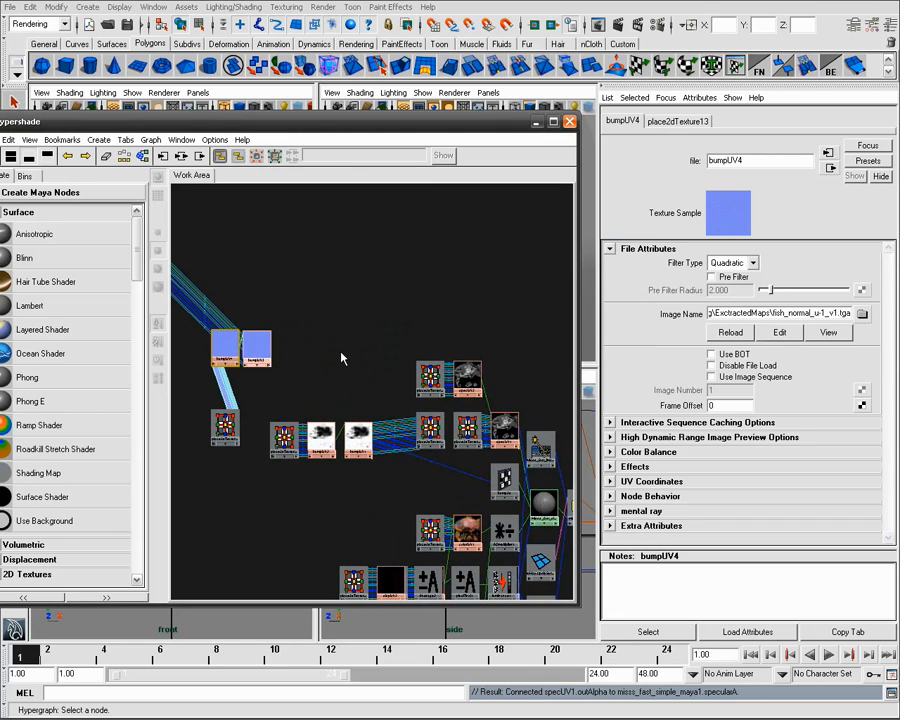
{"action": "left_click_drag", "start_coordinate": [137, 275], "coordinate": [138, 400]}
{"action": "left_click", "coordinate": [30, 470]}
{"action": "middle_click_drag", "start_coordinate": [265, 352], "coordinate": [299, 348]}
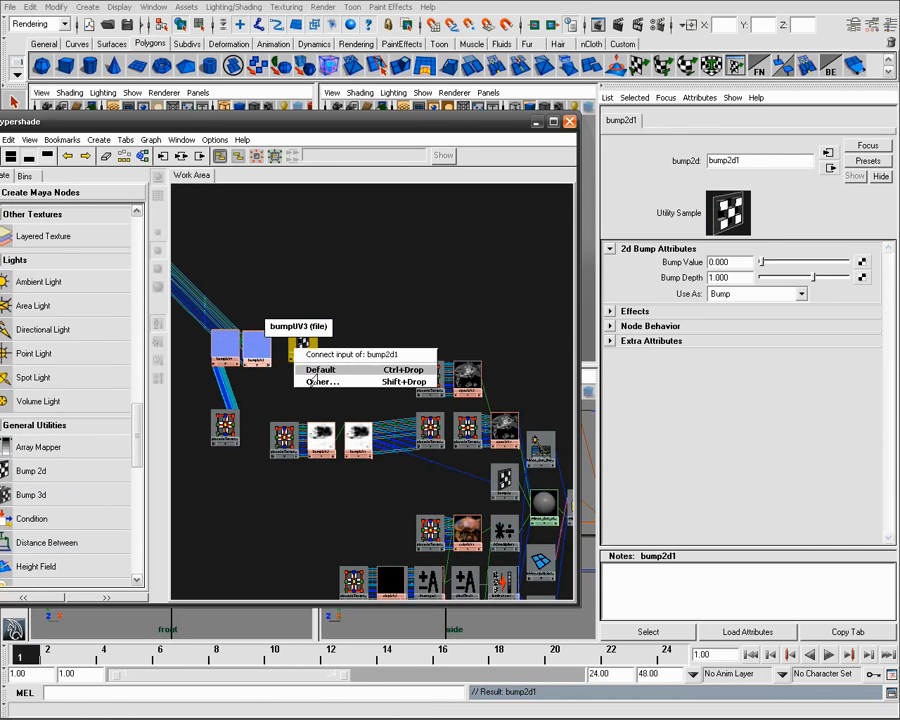
{"action": "left_click", "coordinate": [318, 370]}
{"action": "left_click", "coordinate": [795, 294]}
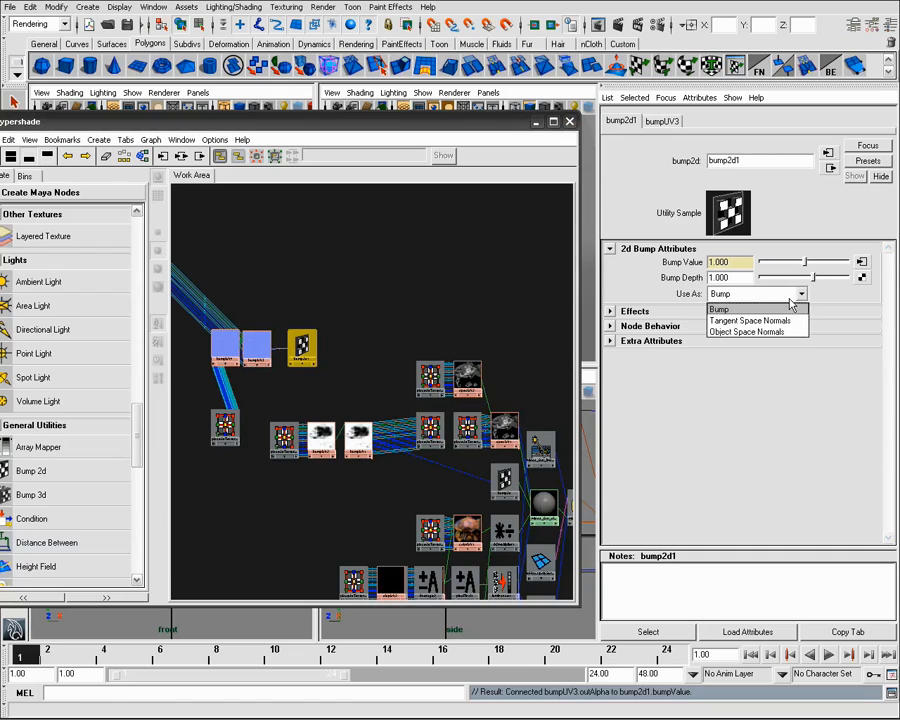
{"action": "left_click", "coordinate": [765, 320]}
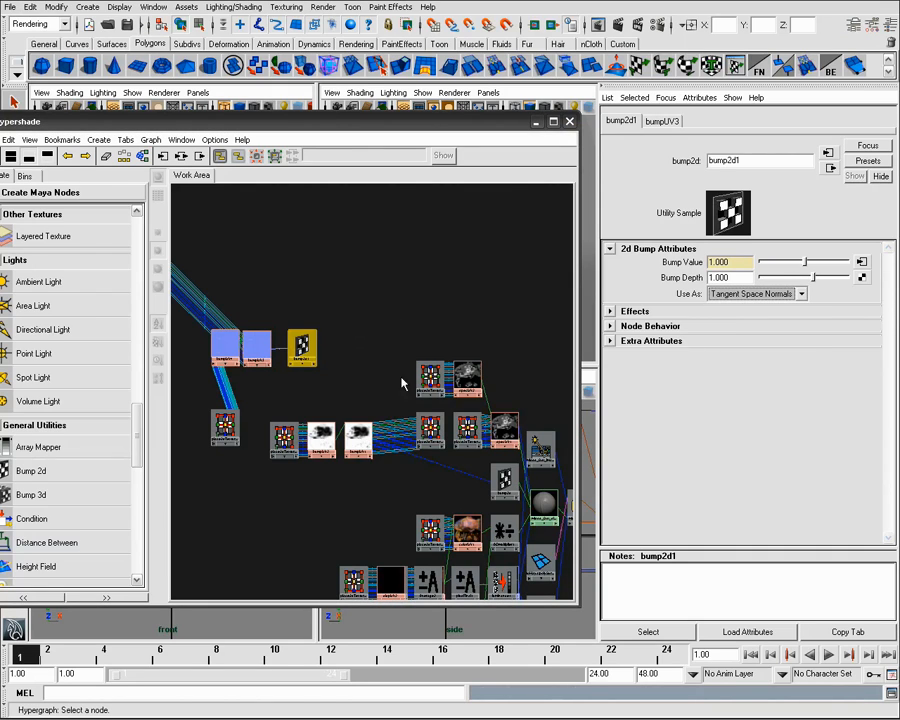
Connect the bump2d1 normal map node to misss_fast_simple_maya1 in place of the original bump2d
{"action": "left_click_drag", "start_coordinate": [504, 480], "coordinate": [458, 473]}
{"action": "left_click", "coordinate": [544, 504]}
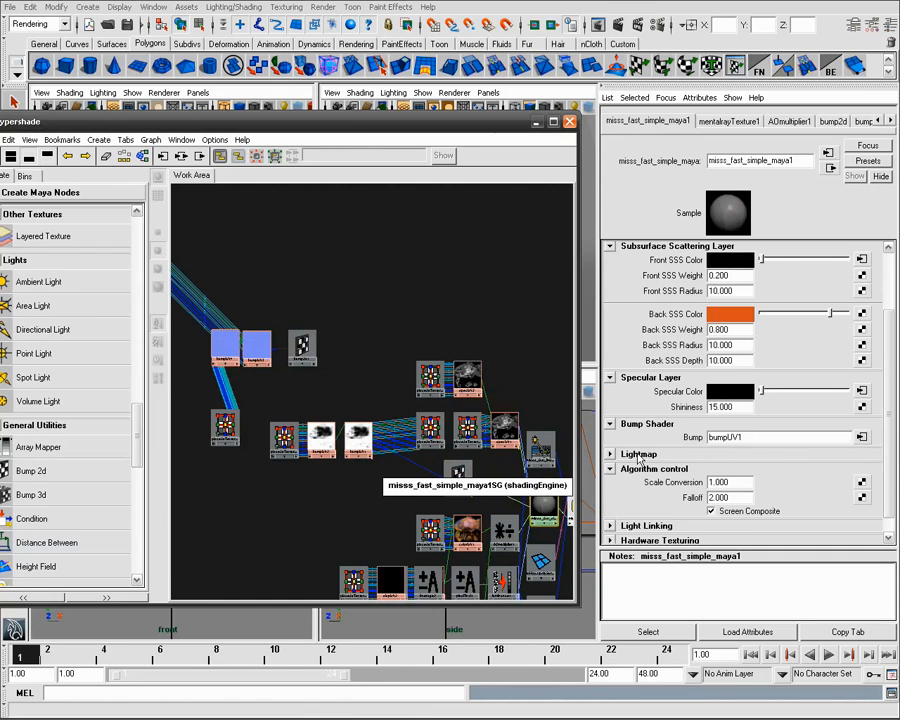
{"action": "middle_click_drag", "start_coordinate": [302, 347], "coordinate": [543, 503]}
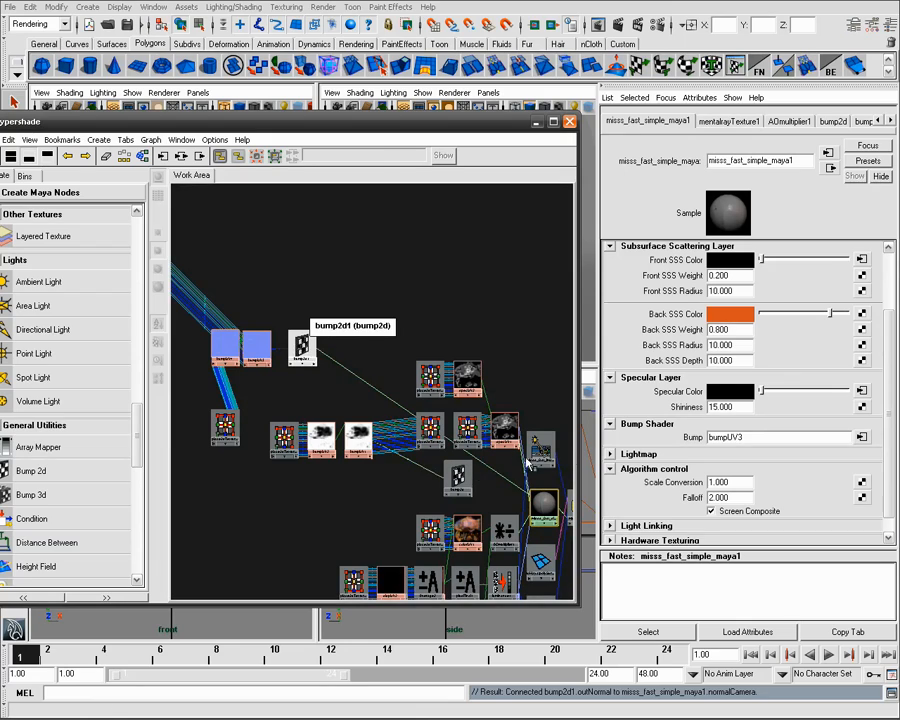
Rearrange the network so the original bump2d node sits directly below bump2d1, beside the normal map textures
{"action": "left_click", "coordinate": [302, 347]}
{"action": "left_click_drag", "start_coordinate": [458, 480], "coordinate": [278, 395]}
{"action": "left_click_drag", "start_coordinate": [302, 347], "coordinate": [301, 332]}
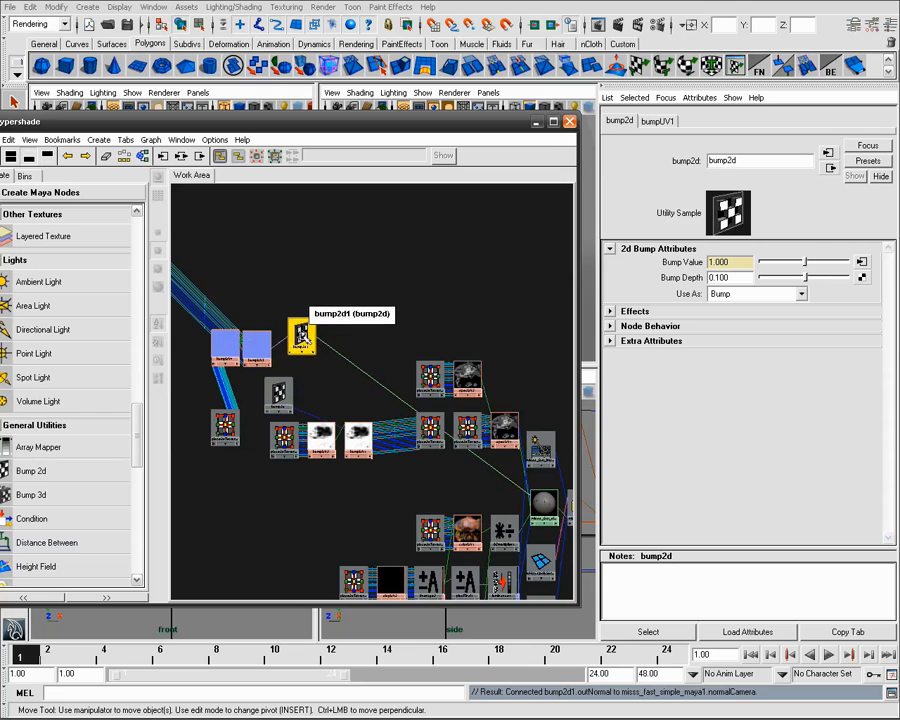
{"action": "left_click_drag", "start_coordinate": [279, 388], "coordinate": [294, 387]}
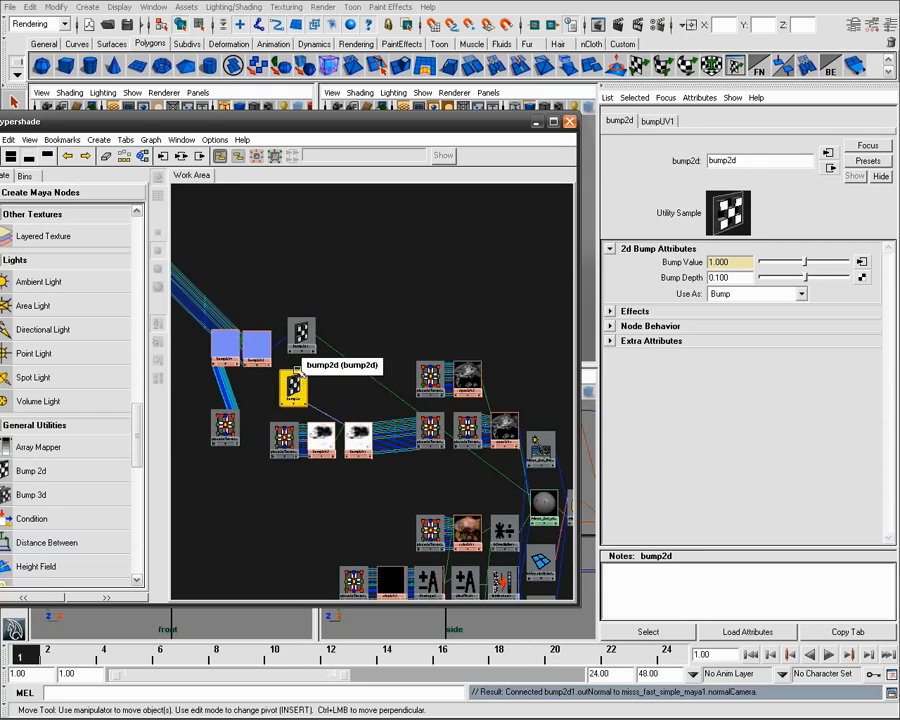
Connect the outNormal of bump2d to the hidden normalCamera input of bump2d1
{"action": "middle_click_drag", "start_coordinate": [293, 385], "coordinate": [300, 340]}
{"action": "left_click", "coordinate": [296, 358]}
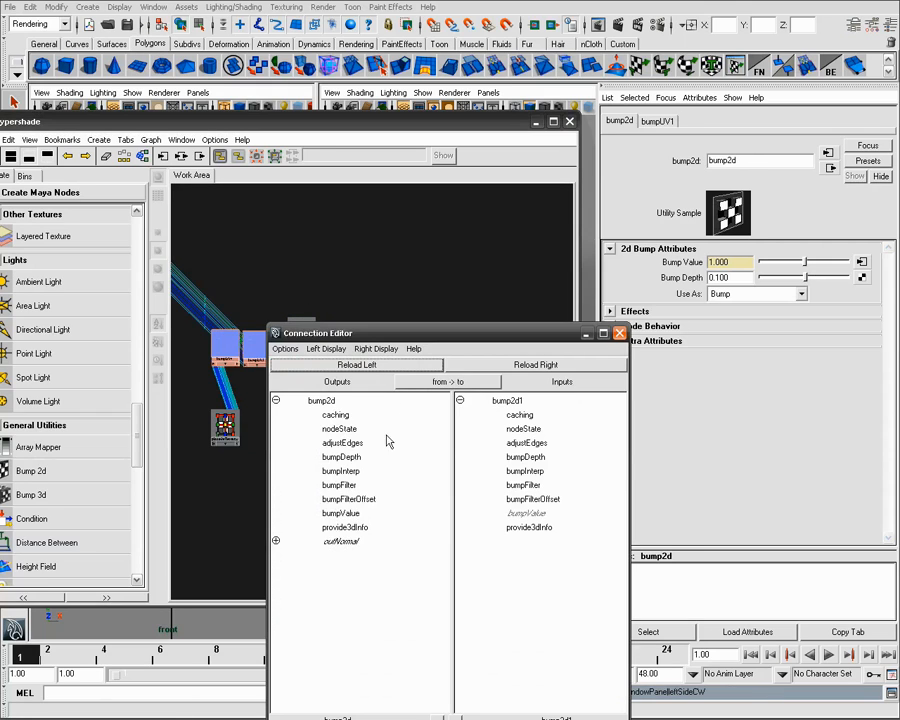
{"action": "left_click", "coordinate": [389, 546]}
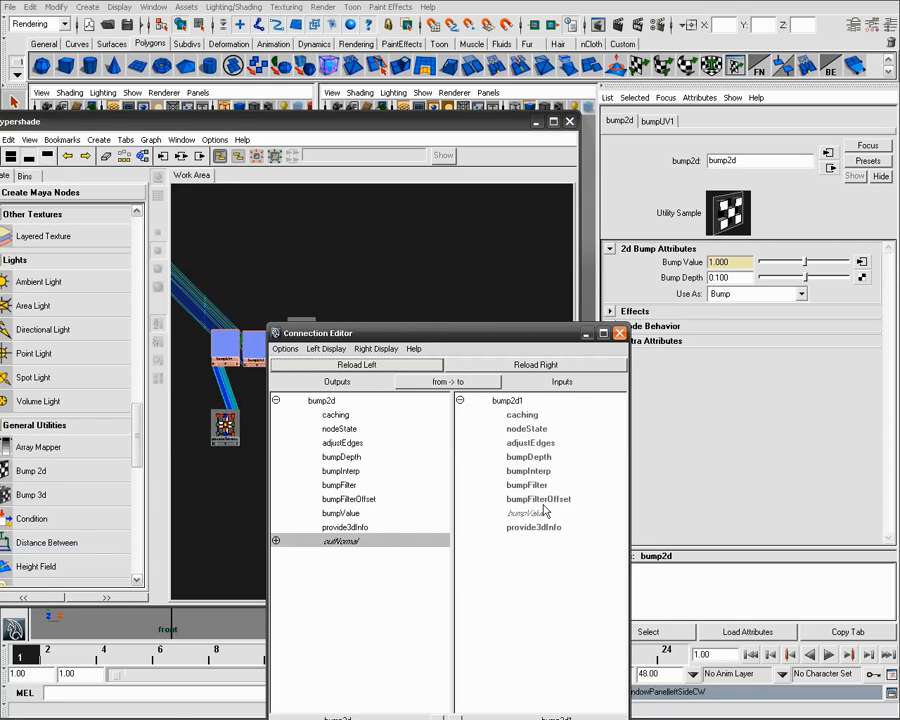
{"action": "left_click", "coordinate": [376, 349]}
{"action": "left_click", "coordinate": [374, 437]}
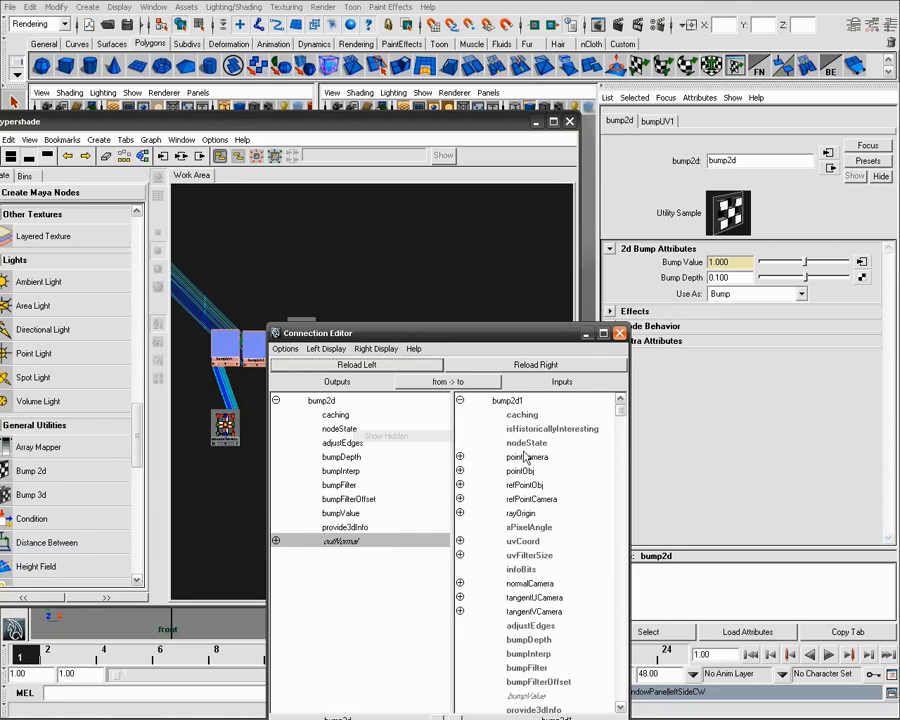
{"action": "left_click", "coordinate": [545, 583]}
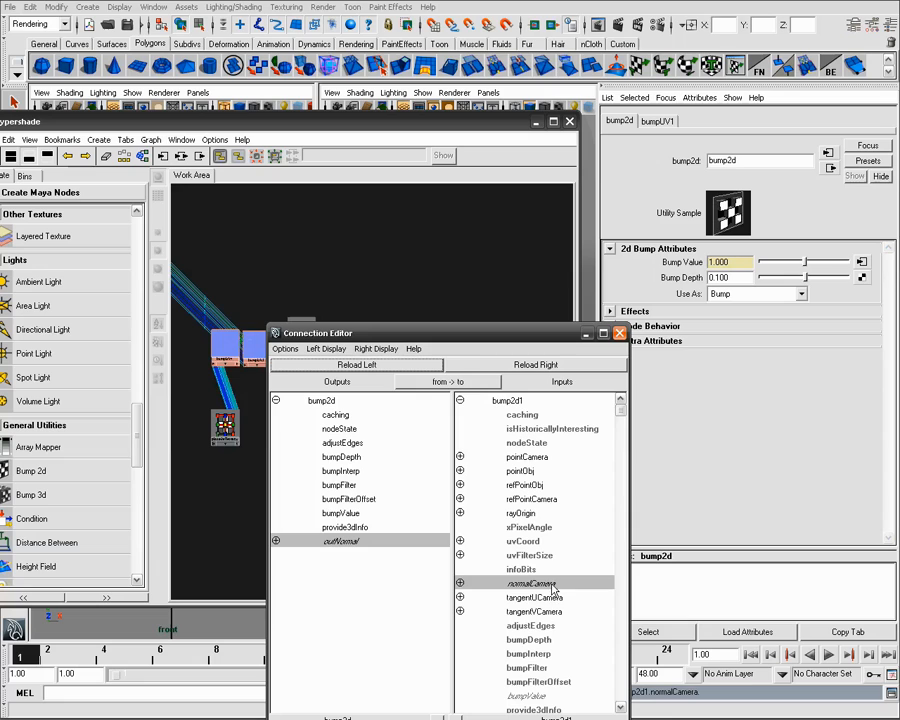
{"action": "left_click", "coordinate": [619, 334]}
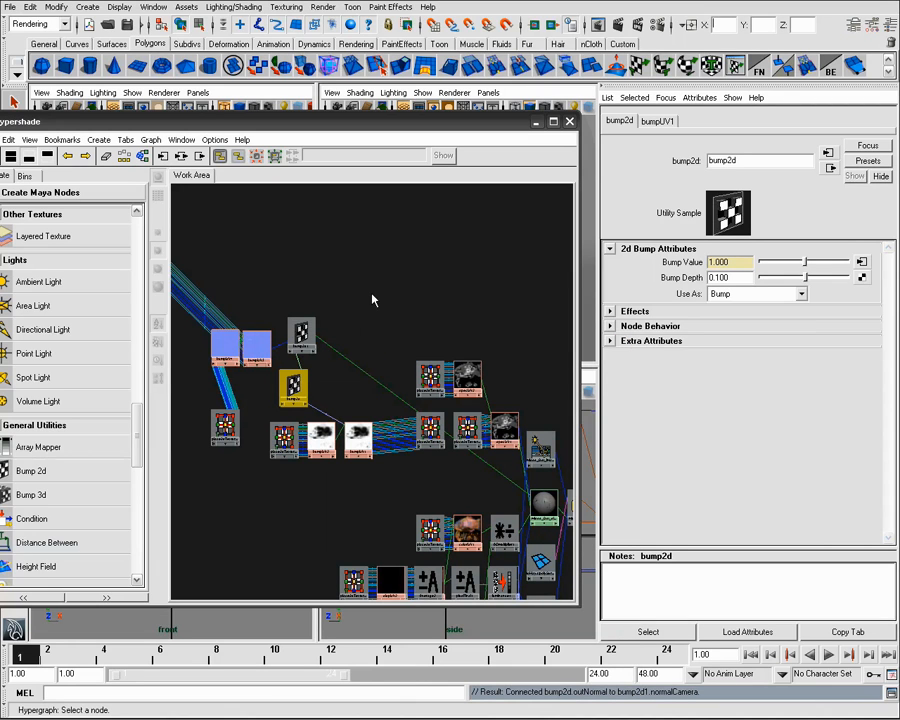
Leave the Hypershade and bring up the Render View to check the fish with the combined bump and normal maps
{"action": "left_click", "coordinate": [569, 121]}
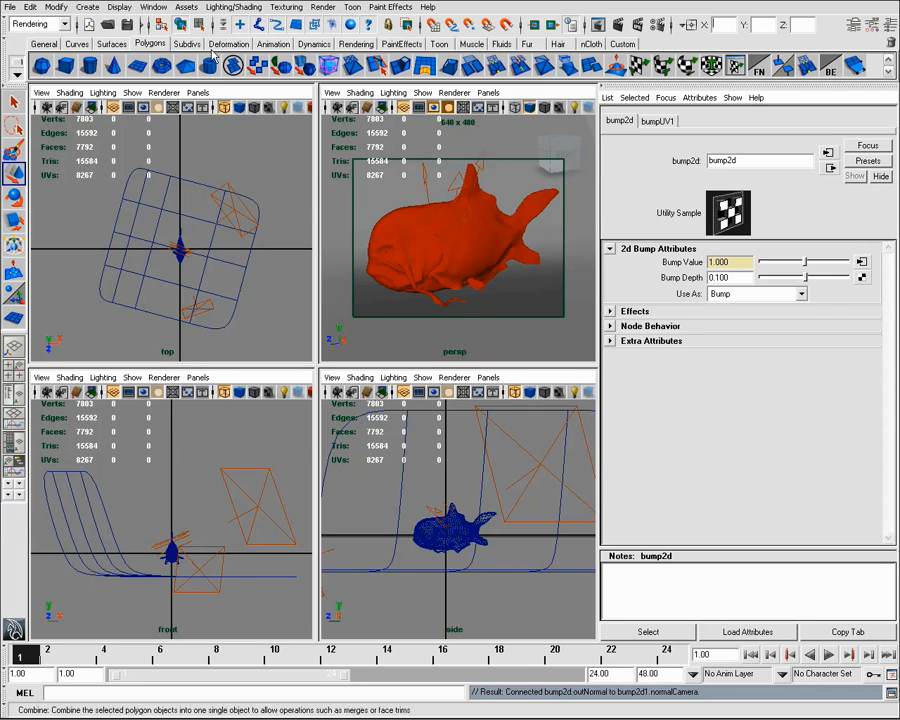
{"action": "left_click", "coordinate": [153, 7]}
{"action": "left_click", "coordinate": [340, 43]}
{"action": "left_click", "coordinate": [325, 62]}
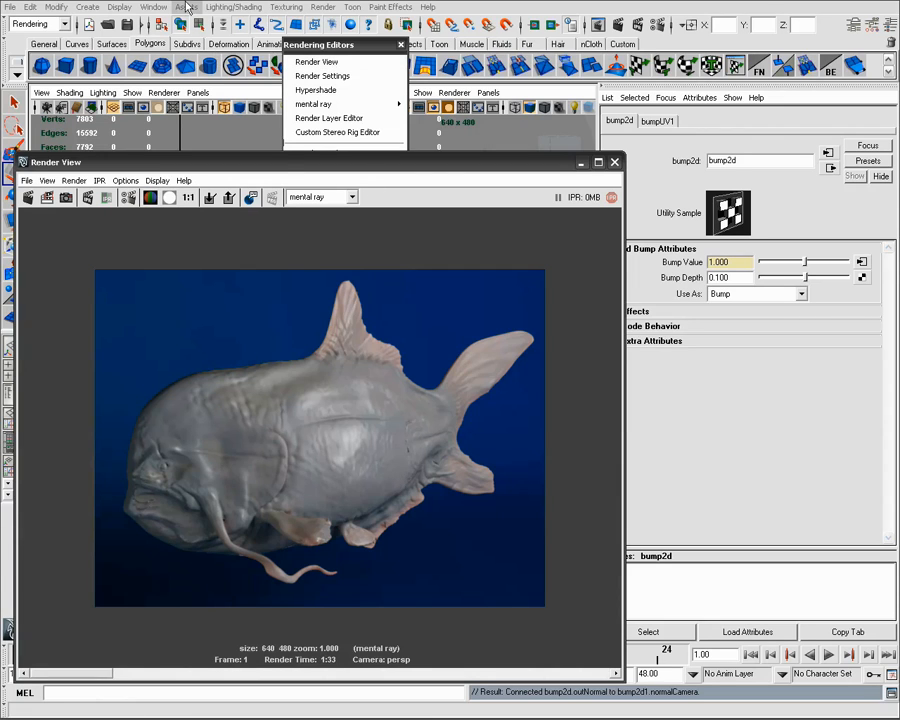
Reopen the Hypershade and connect the colorUV1 texture to the Diffuse Color of misss_fast_simple_maya1
{"action": "left_click", "coordinate": [153, 7]}
{"action": "mouse_move", "coordinate": [185, 40]}
{"action": "left_click", "coordinate": [290, 71]}
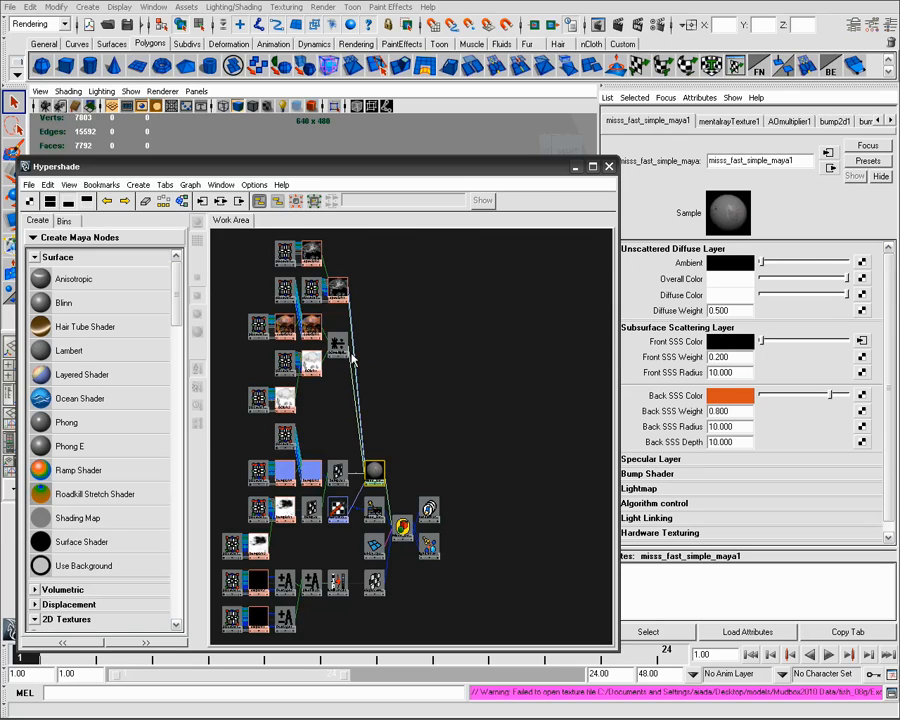
{"action": "left_click_drag", "start_coordinate": [338, 345], "coordinate": [330, 398]}
{"action": "left_click", "coordinate": [374, 470]}
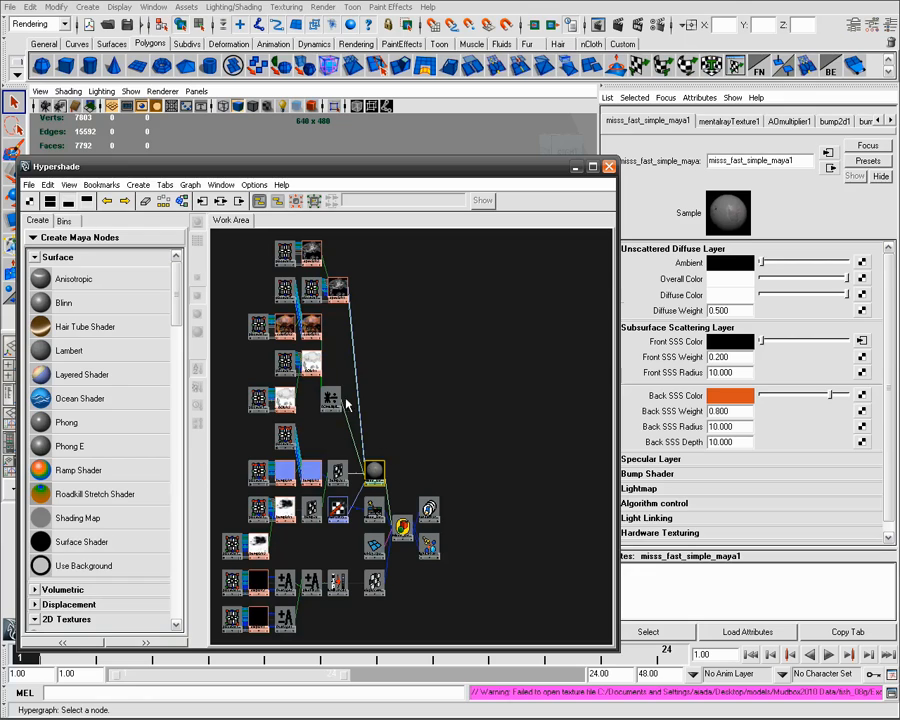
{"action": "middle_click_drag", "start_coordinate": [340, 400], "coordinate": [652, 297]}
{"action": "middle_click_drag", "start_coordinate": [337, 290], "coordinate": [652, 297]}
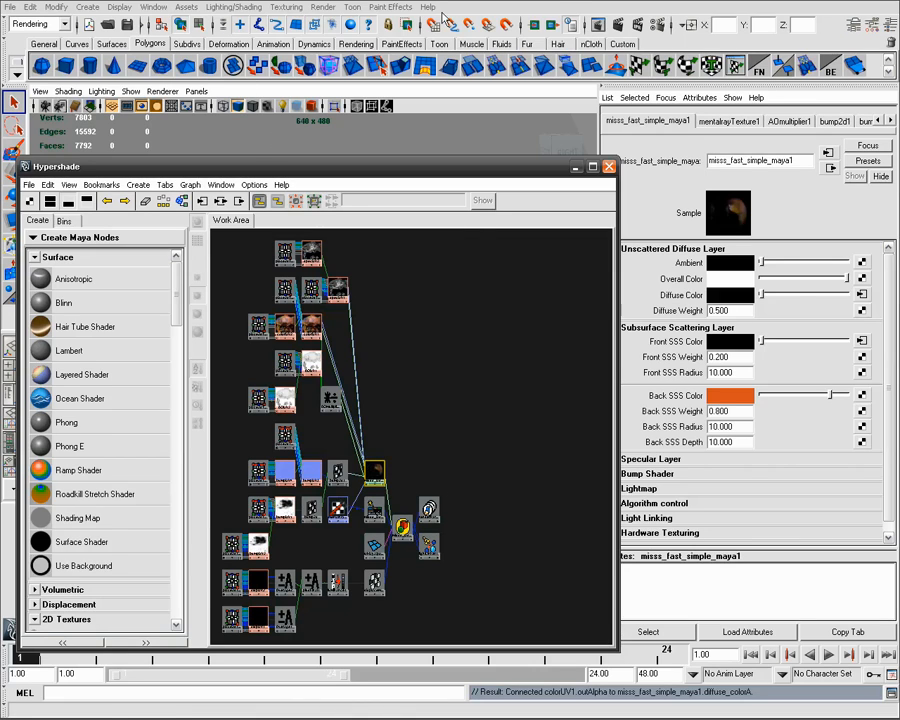
Render the current frame to check the fish's diffuse color, then dismiss the Render View
{"action": "left_click", "coordinate": [630, 28]}
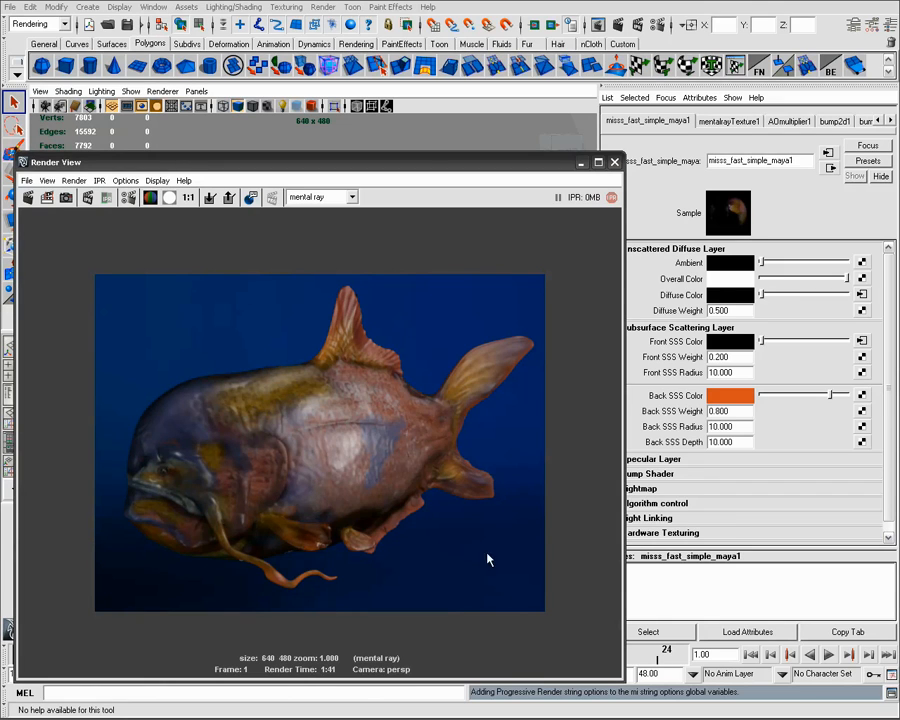
{"action": "left_click_drag", "start_coordinate": [428, 166], "coordinate": [475, 138]}
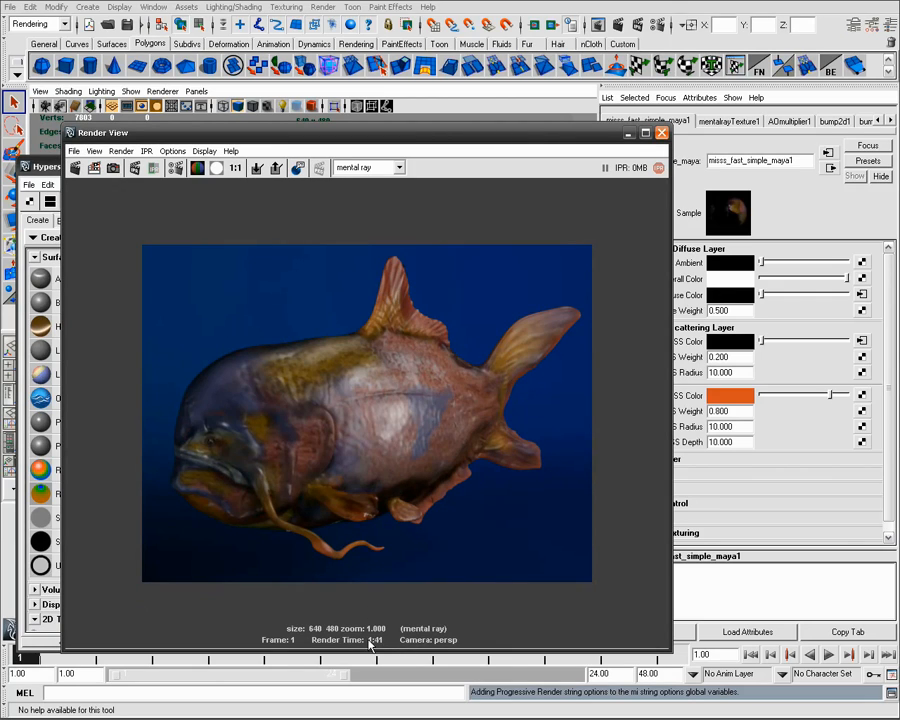
{"action": "left_click", "coordinate": [661, 134]}
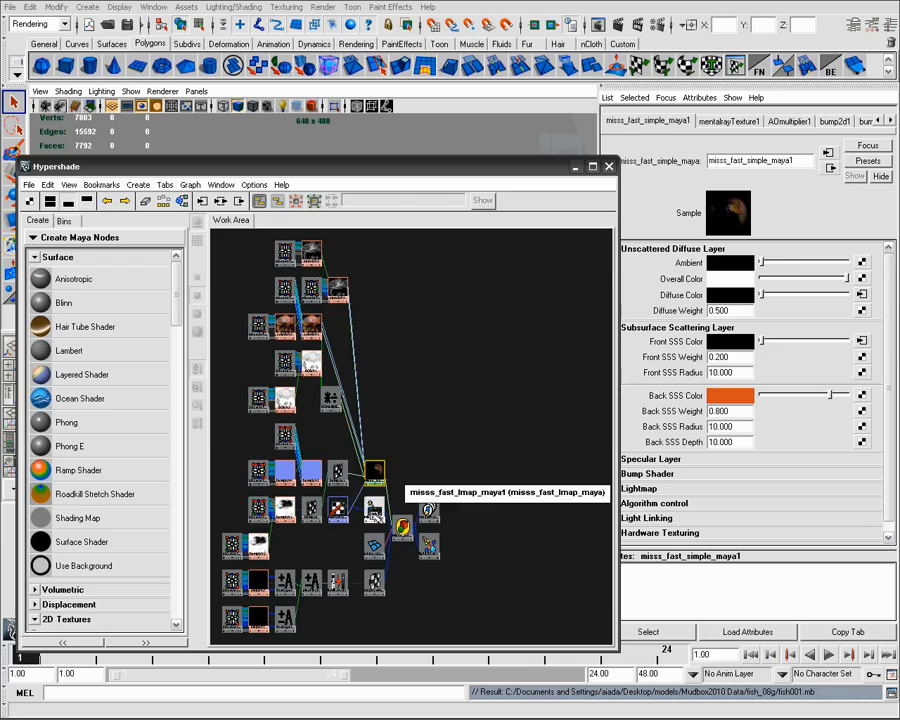
Enable Include Indirect Lighting on misss_fast_lmap_maya1 and render the fish again, keeping the previous image for comparison
{"action": "left_click", "coordinate": [374, 510]}
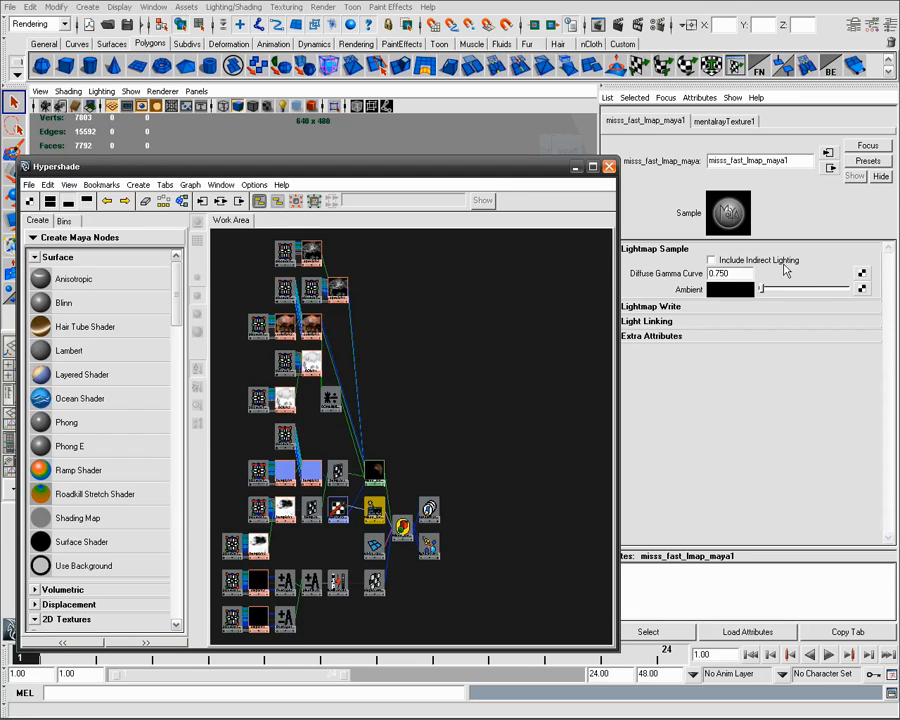
{"action": "left_click", "coordinate": [711, 260]}
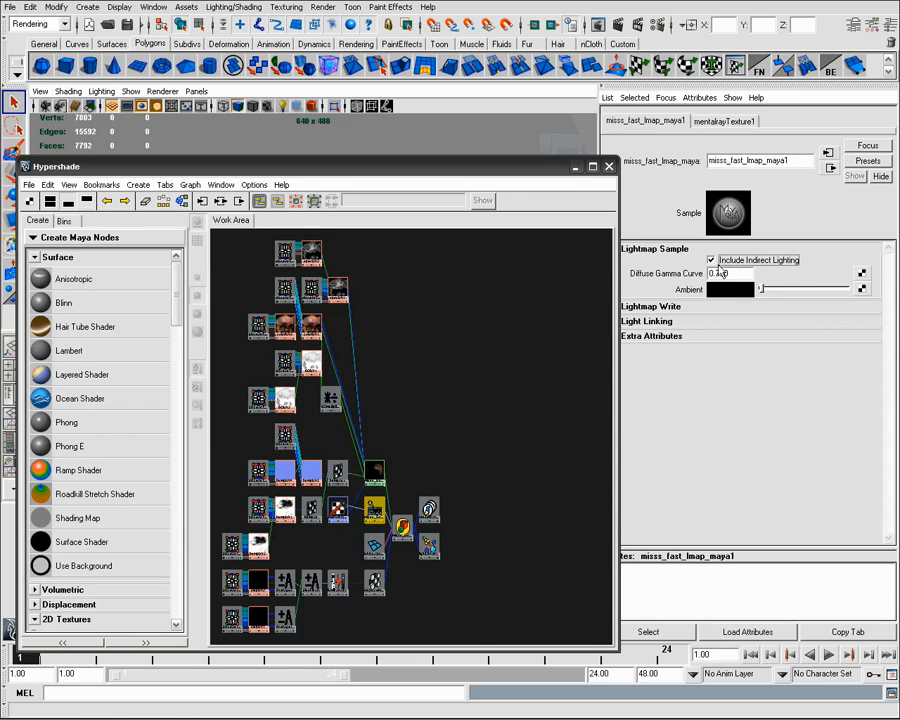
{"action": "left_click", "coordinate": [153, 7]}
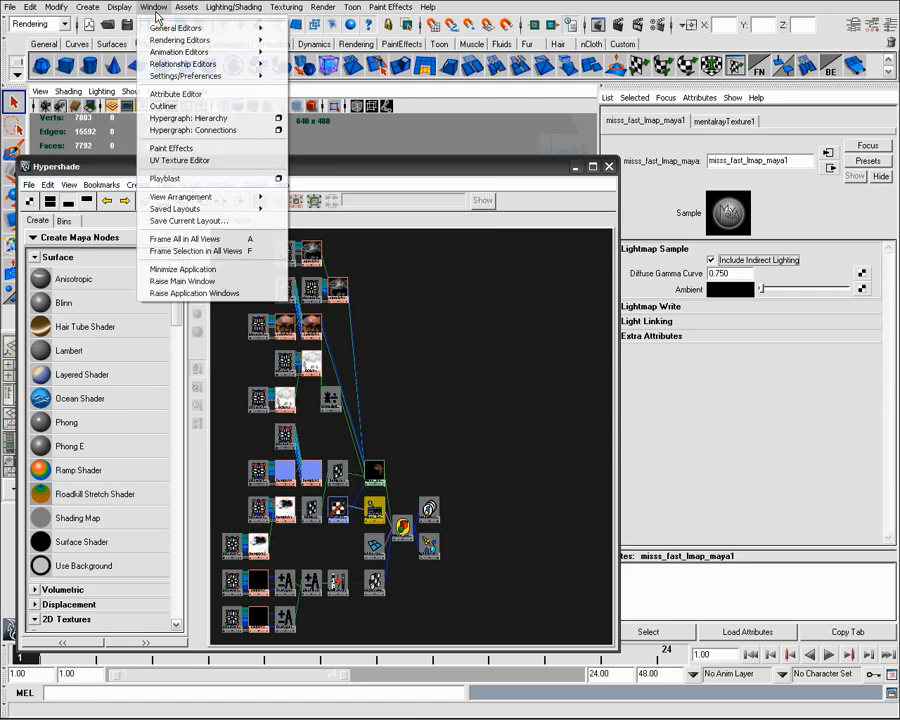
{"action": "mouse_move", "coordinate": [158, 42]}
{"action": "left_click", "coordinate": [298, 46]}
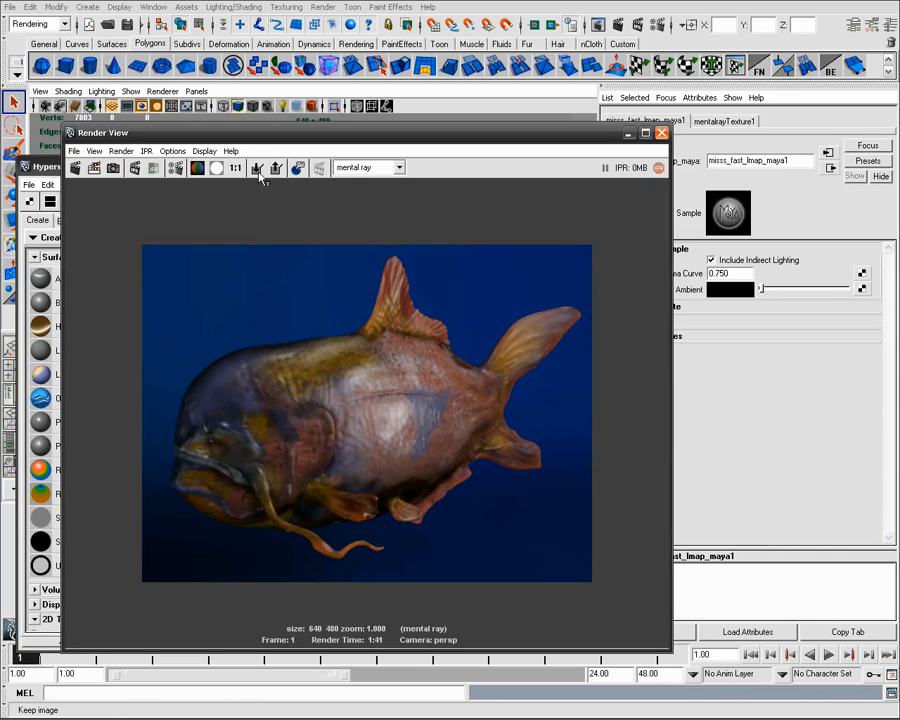
{"action": "left_click", "coordinate": [75, 167]}
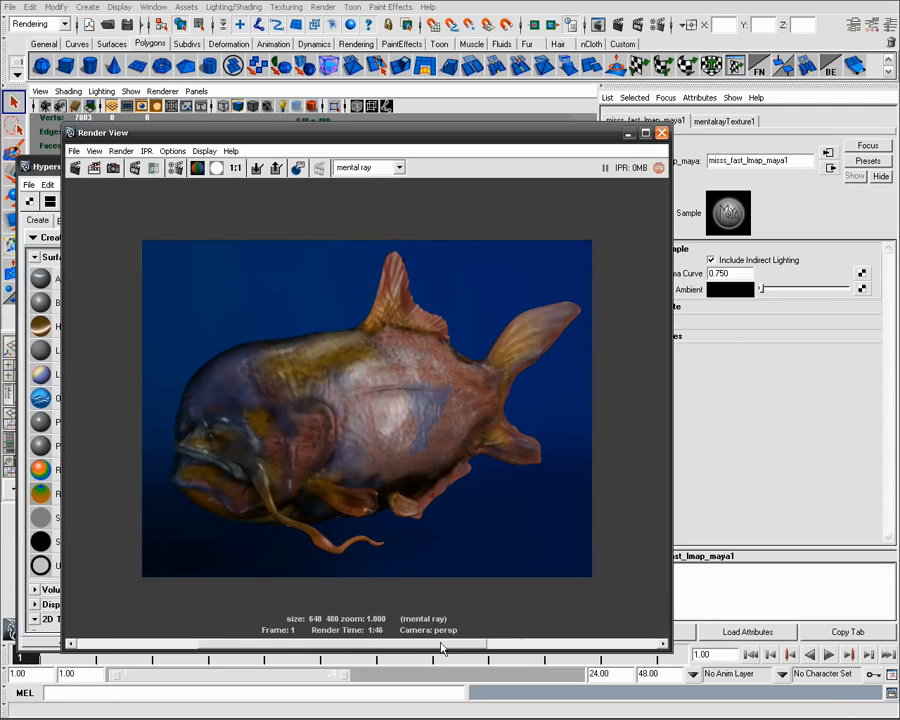
Compare the new render with the kept image, then close the Render View and Hypershade
{"action": "left_click_drag", "start_coordinate": [441, 648], "coordinate": [261, 617]}
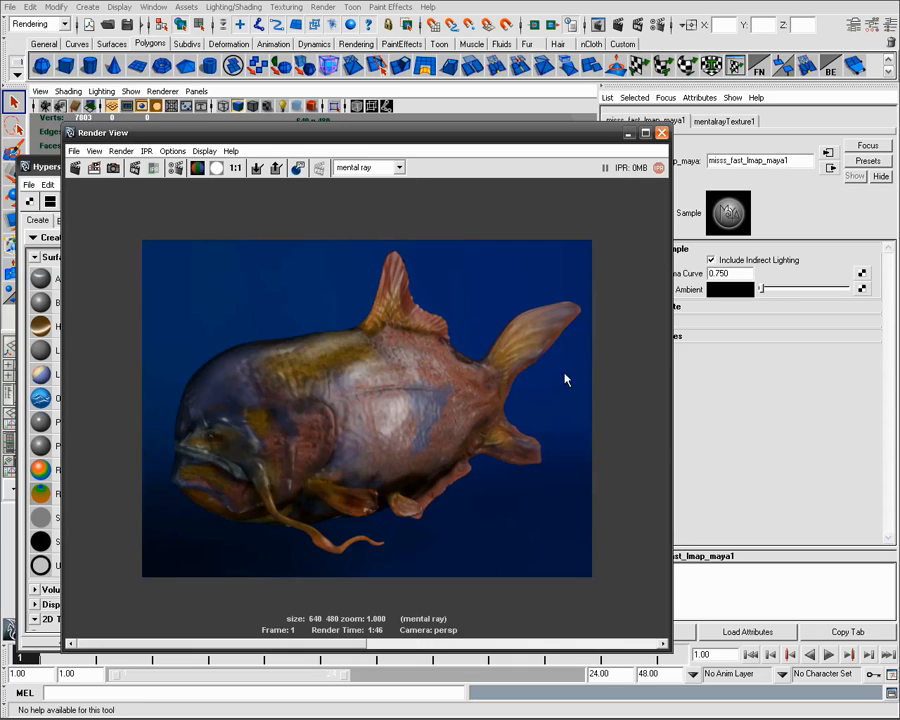
{"action": "left_click", "coordinate": [661, 133]}
{"action": "left_click", "coordinate": [604, 163]}
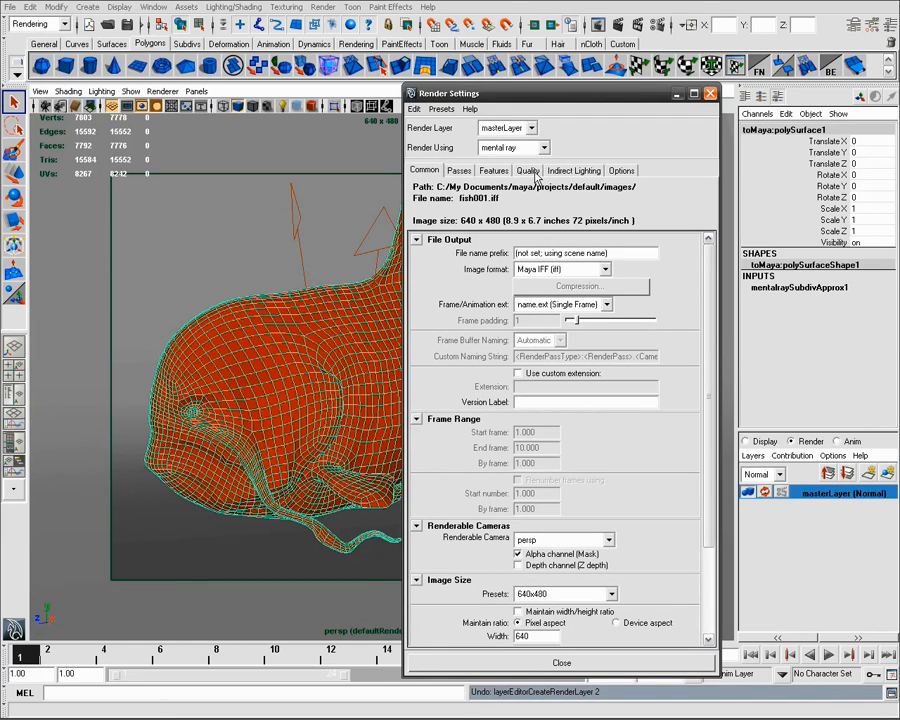
Set the framebuffer Data Type in the mental ray quality settings to RGBA (Float) 4x32 Bit
{"action": "left_click", "coordinate": [532, 173]}
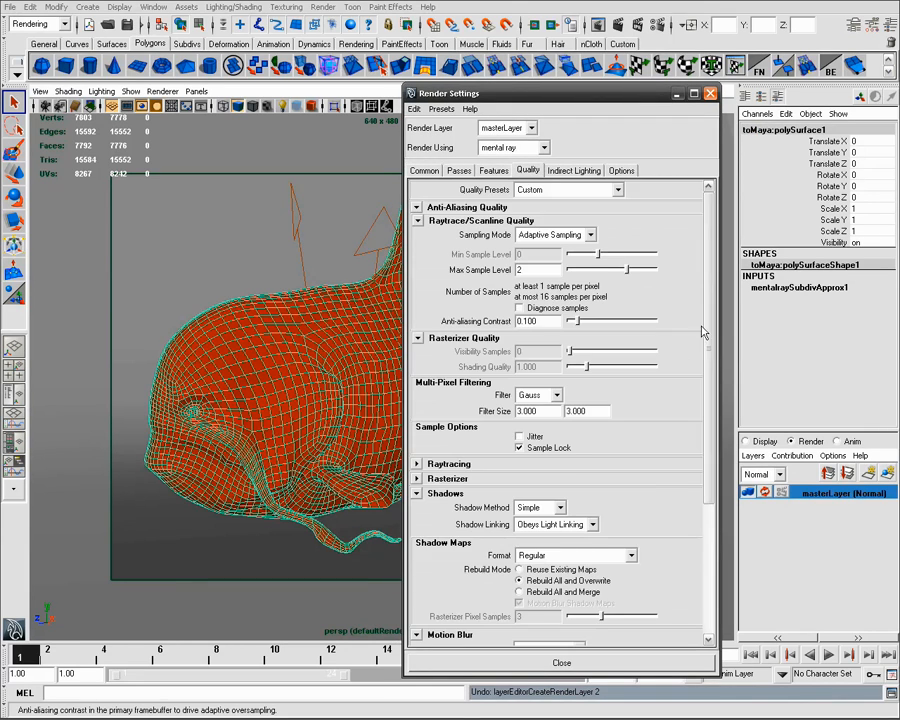
{"action": "scroll", "coordinate": [703, 332], "scroll_direction": "down", "scroll_amount": 10}
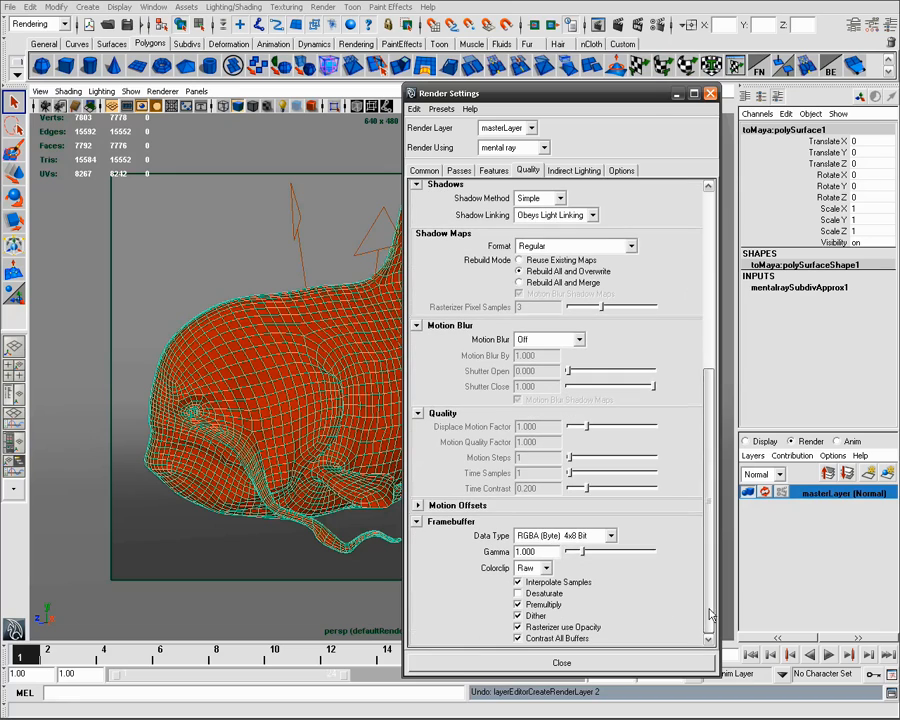
{"action": "left_click", "coordinate": [591, 540]}
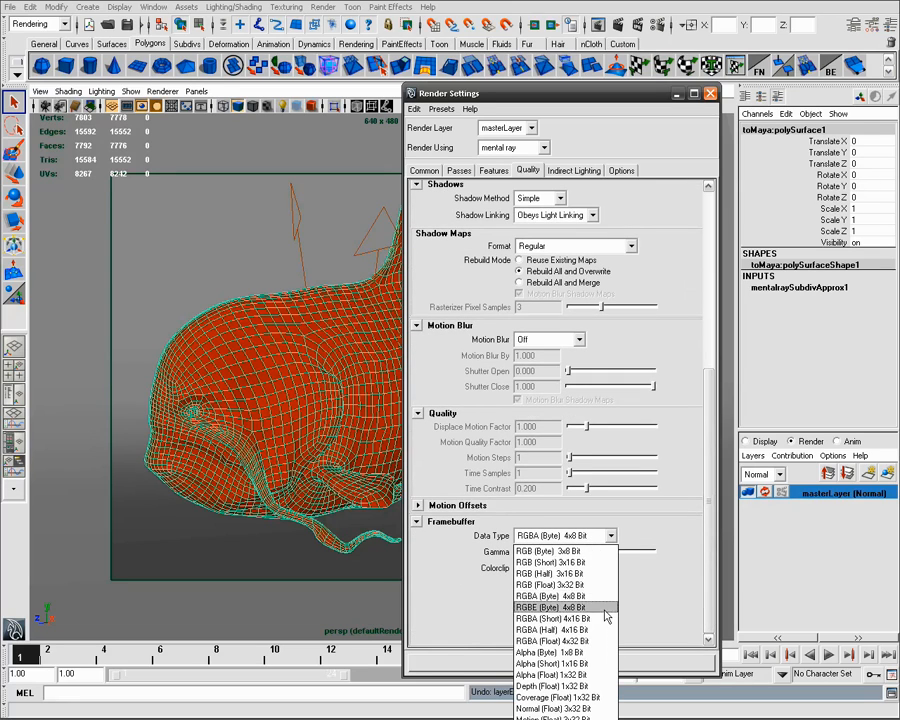
{"action": "left_click", "coordinate": [591, 641]}
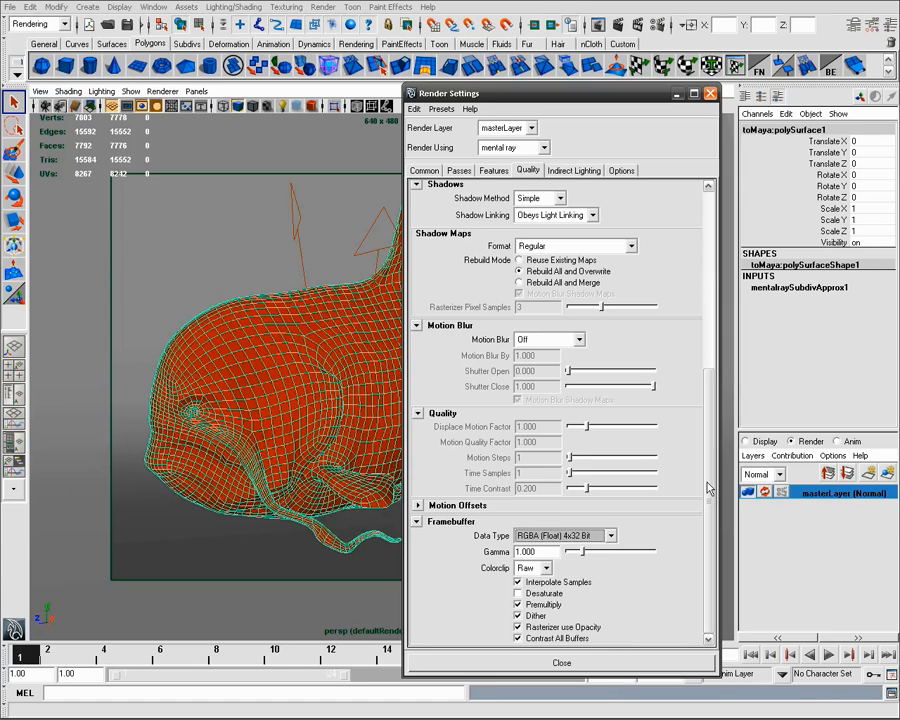
Set the render output's image format to OpenEXR (exr)
{"action": "left_click_drag", "start_coordinate": [708, 488], "coordinate": [708, 300]}
{"action": "left_click", "coordinate": [426, 172]}
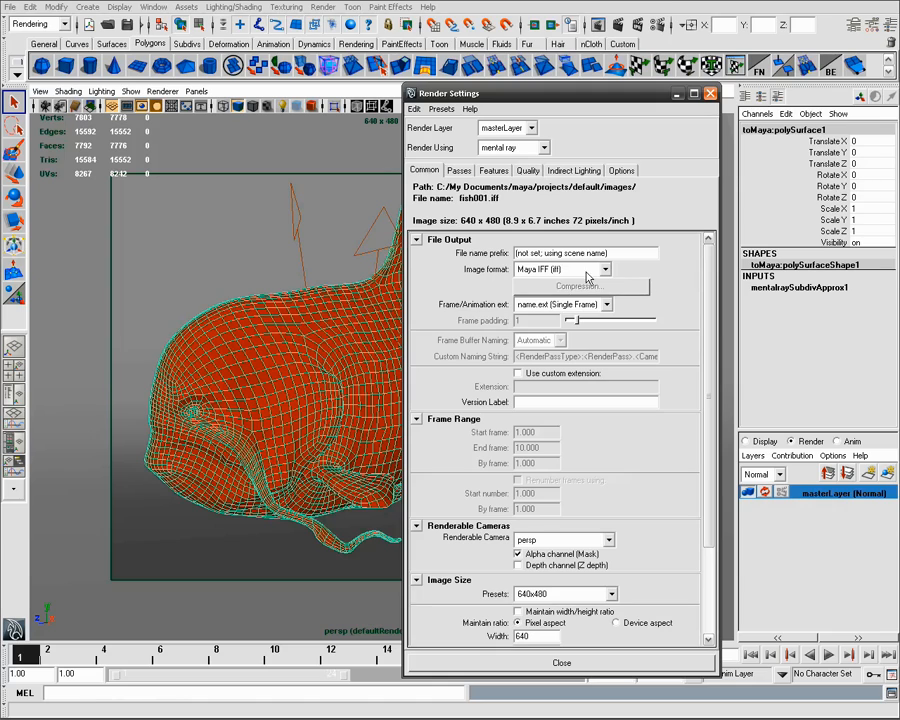
{"action": "left_click", "coordinate": [605, 270]}
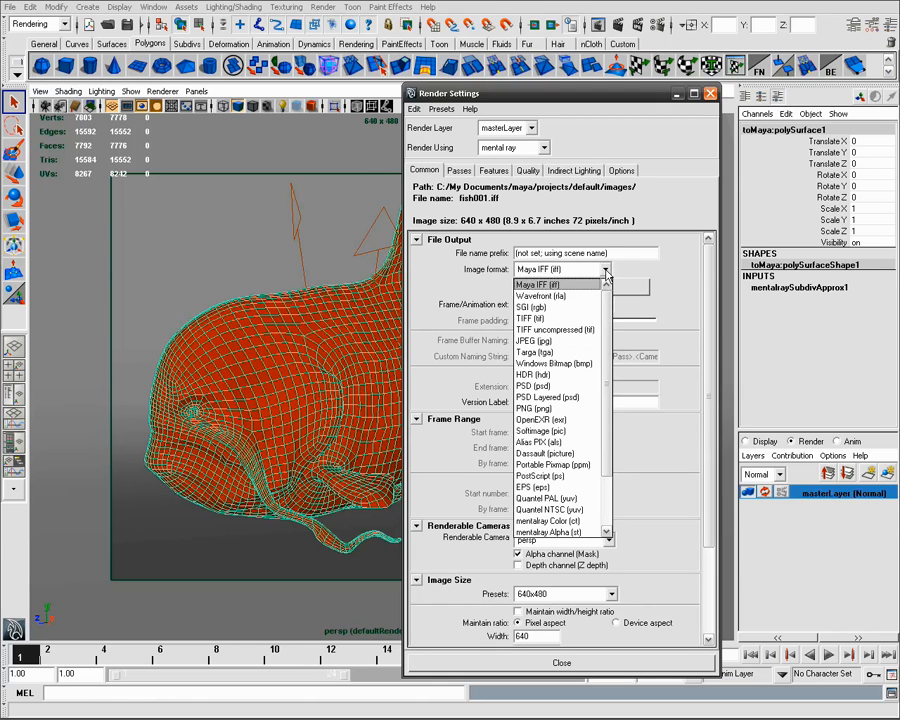
{"action": "scroll", "coordinate": [609, 329], "scroll_direction": "down", "scroll_amount": 2}
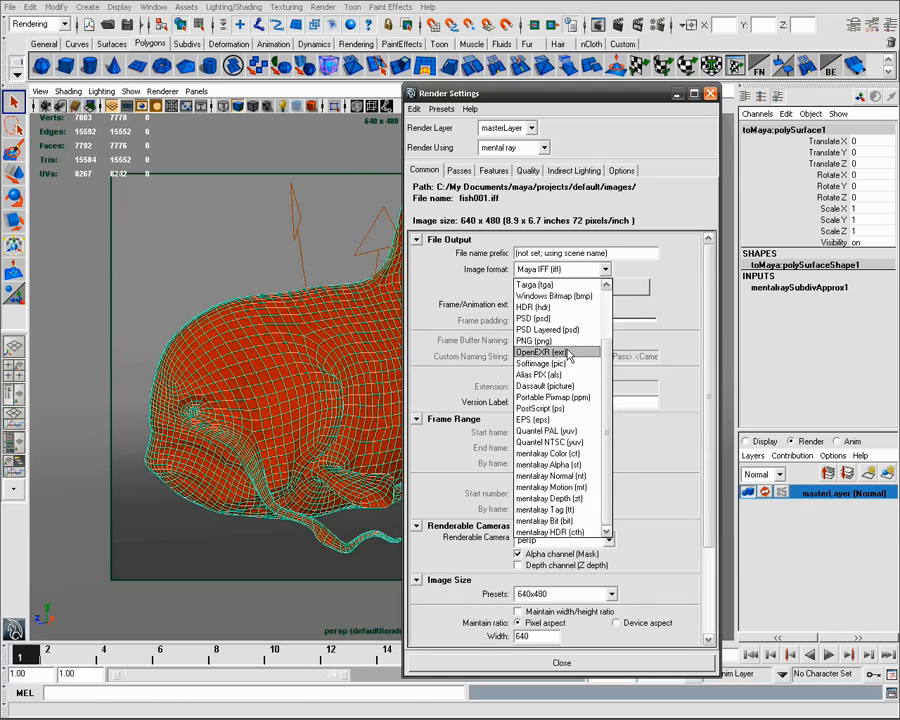
{"action": "left_click", "coordinate": [565, 362]}
Create Ambient Occlusion and Camera Depth render passes and associate both with the masterLayer
{"action": "left_click", "coordinate": [459, 170]}
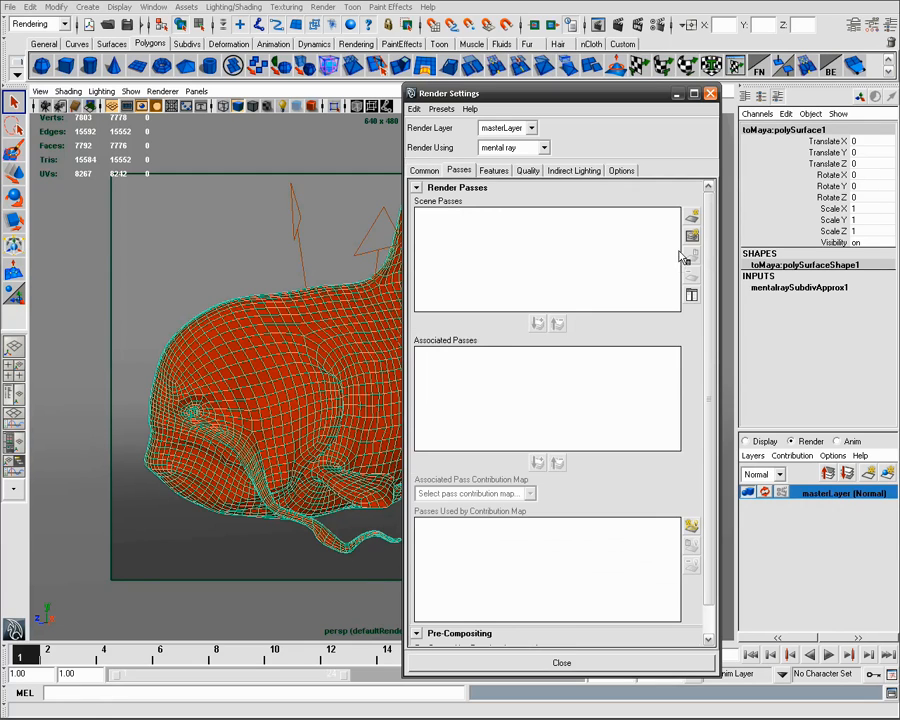
{"action": "left_click", "coordinate": [691, 216]}
{"action": "scroll", "coordinate": [767, 393], "scroll_direction": "down", "scroll_amount": 9}
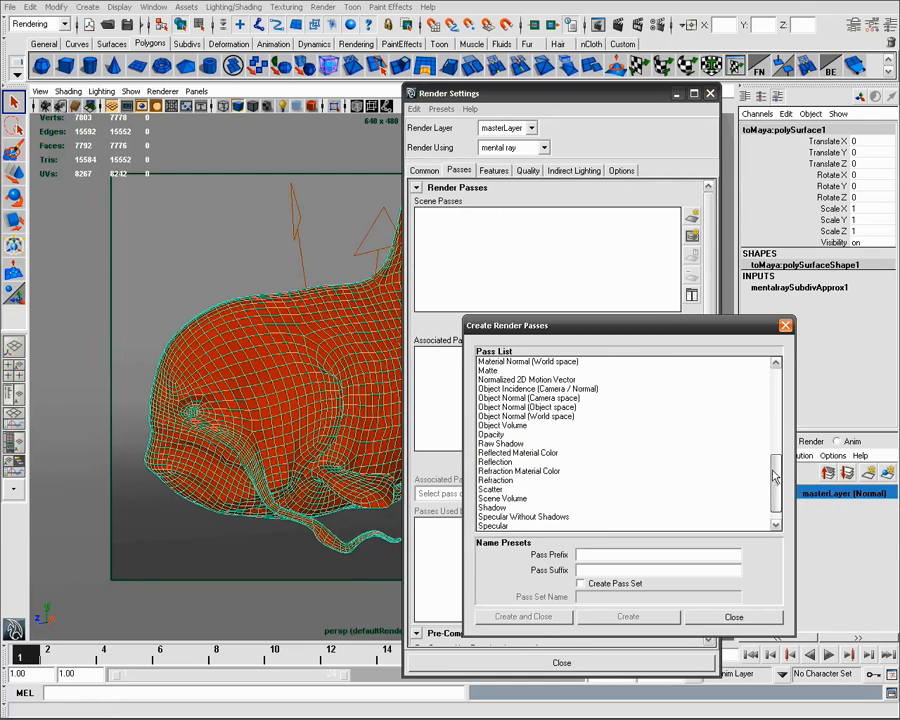
{"action": "scroll", "coordinate": [770, 396], "scroll_direction": "up", "scroll_amount": 8}
{"action": "left_click", "coordinate": [510, 388]}
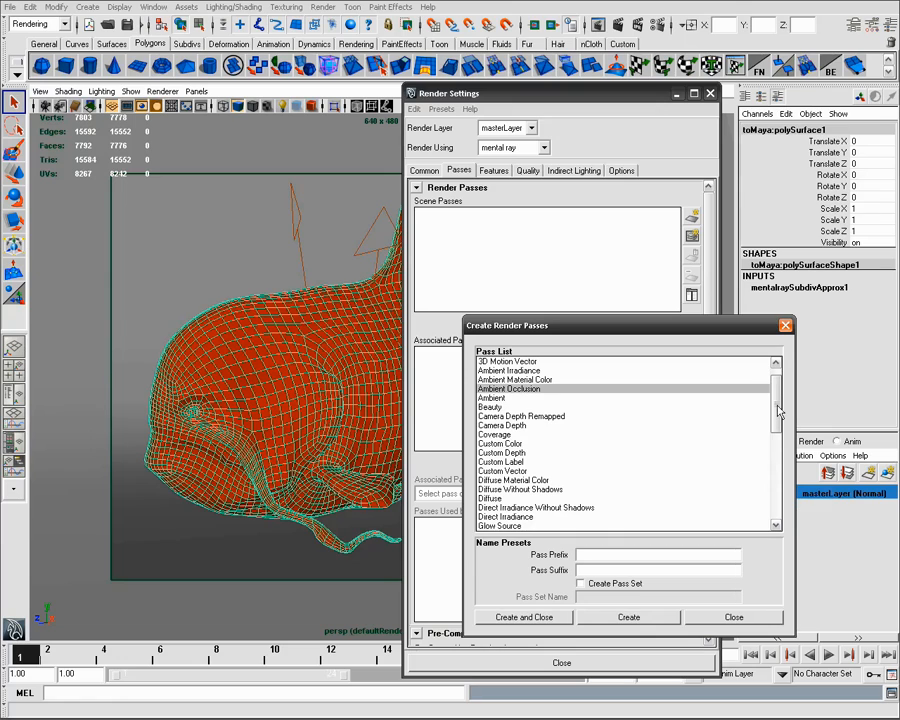
{"action": "left_click", "coordinate": [515, 425], "text": "ctrl"}
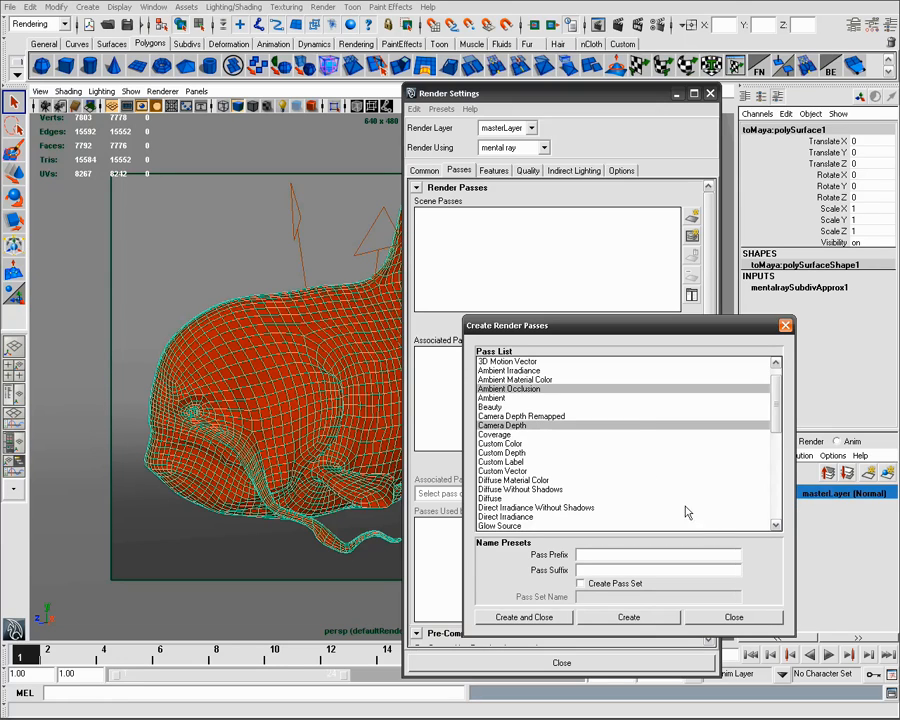
{"action": "left_click", "coordinate": [552, 618]}
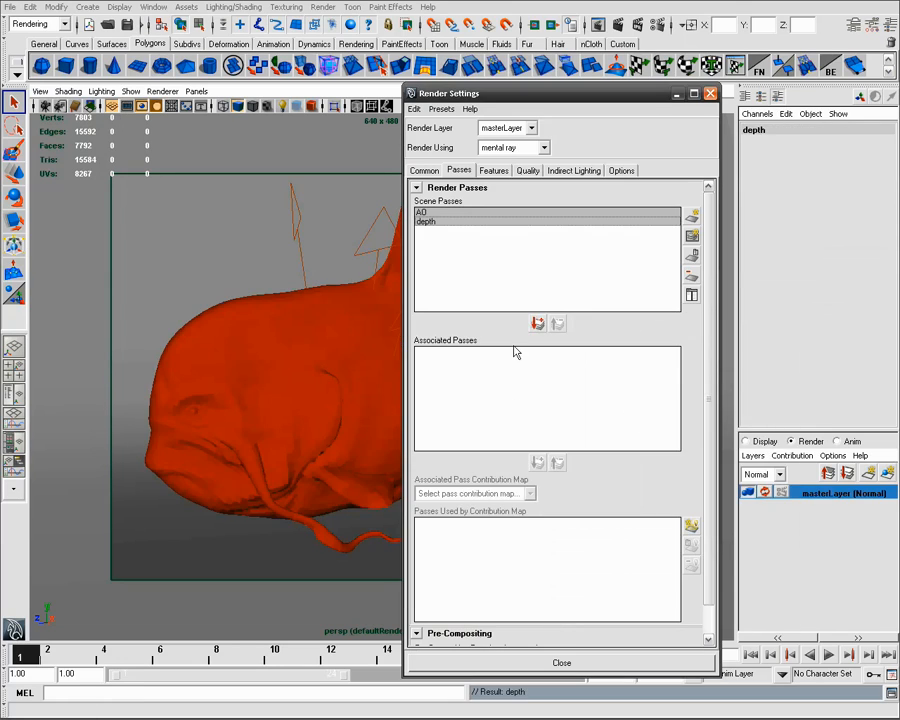
{"action": "left_click", "coordinate": [537, 322]}
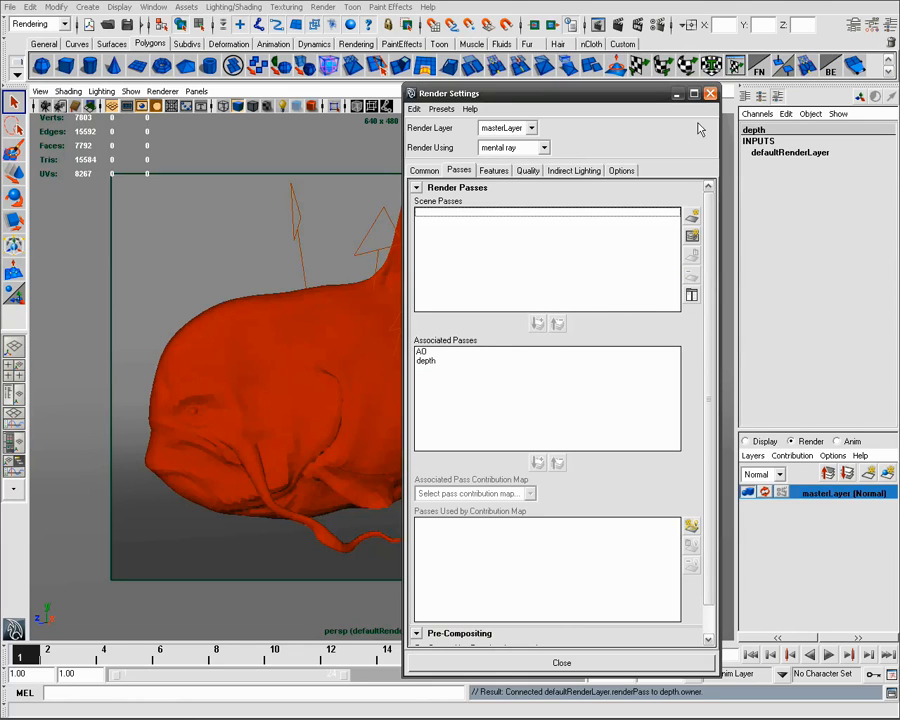
Enable Ambient Occlusion in the mental ray indirect lighting settings and set its rays to 128
{"action": "left_click", "coordinate": [574, 170]}
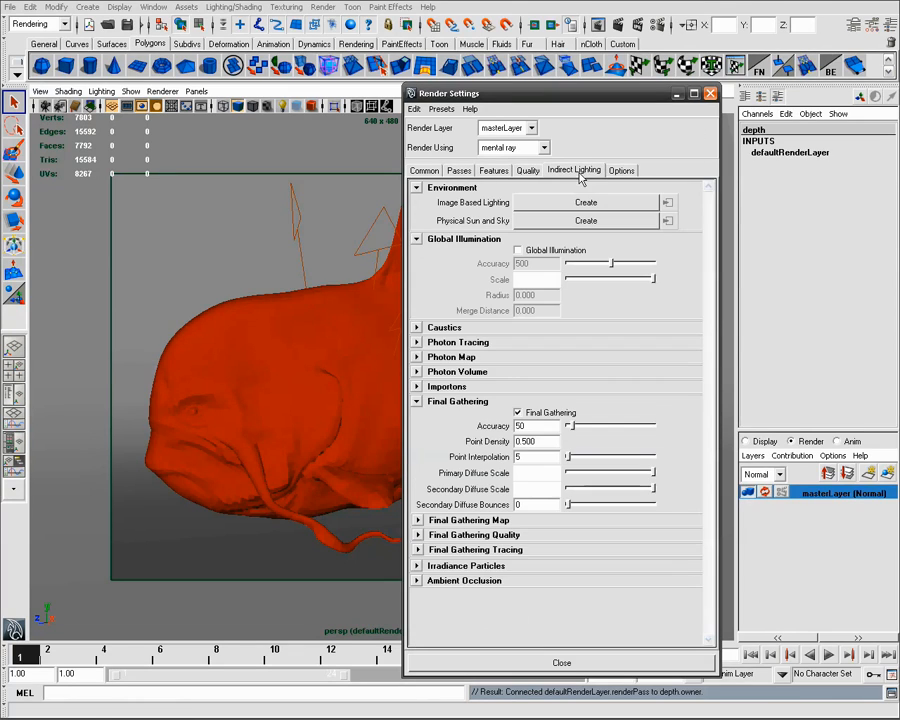
{"action": "left_click", "coordinate": [487, 581]}
{"action": "left_click", "coordinate": [545, 592]}
{"action": "scroll", "coordinate": [530, 600], "scroll_direction": "down", "scroll_amount": 1}
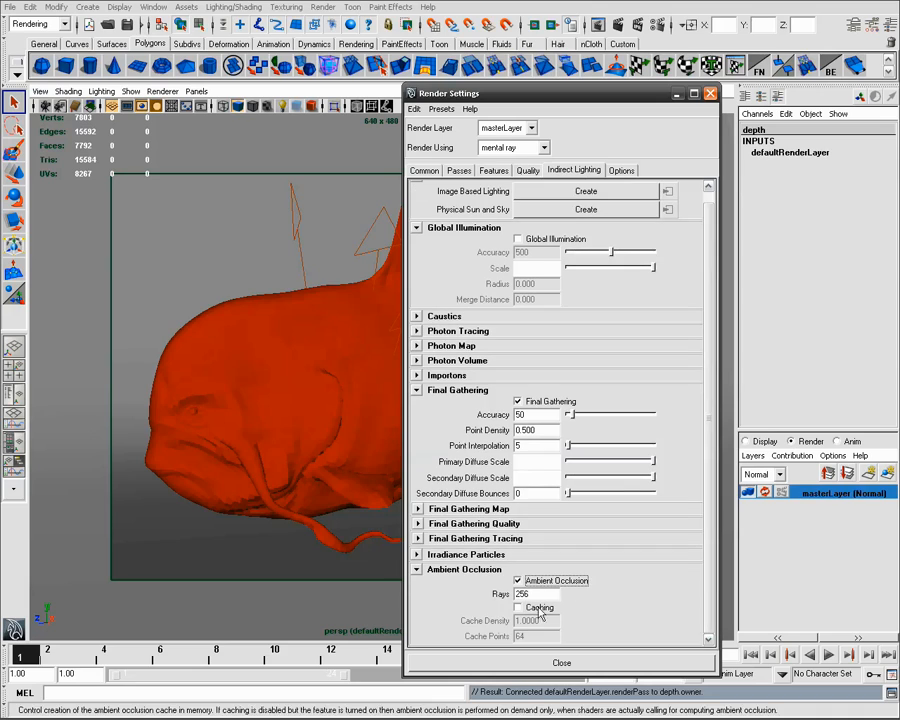
{"action": "left_click", "coordinate": [514, 594]}
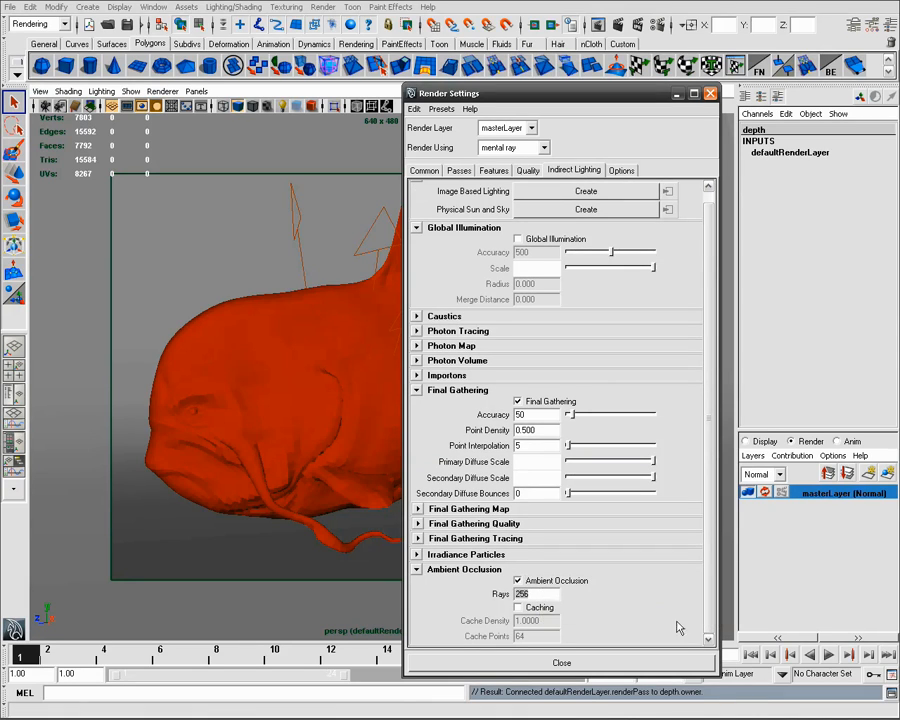
{"action": "type", "text": "128"}
Set the output file name prefix to fishTest and render the current frame again
{"action": "left_click", "coordinate": [425, 171]}
{"action": "left_click", "coordinate": [526, 248]}
{"action": "type", "text": "FishTest"}
{"action": "key", "text": "Return"}
{"action": "left_click", "coordinate": [458, 172]}
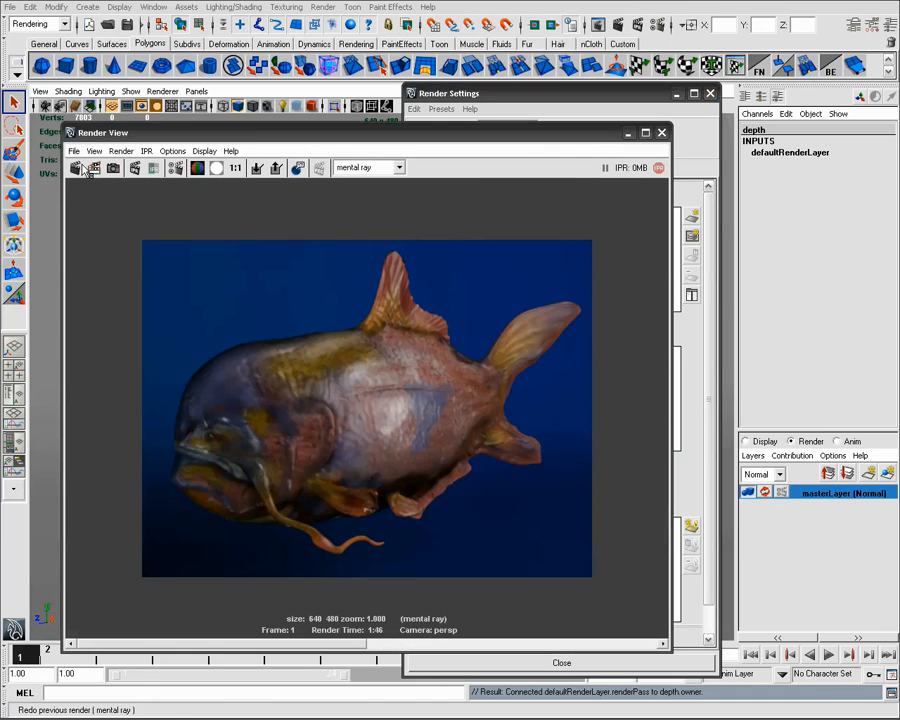
{"action": "left_click", "coordinate": [76, 166]}
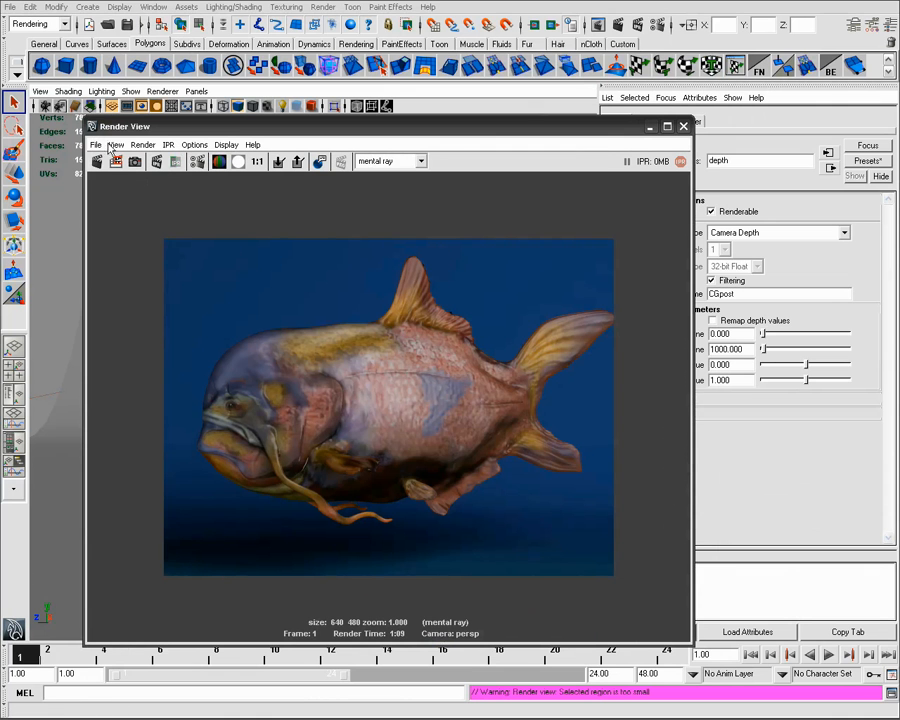
Load the ambient occlusion and depth passes of the finished render, inspect the occlusion image, and close it
{"action": "left_click", "coordinate": [95, 145]}
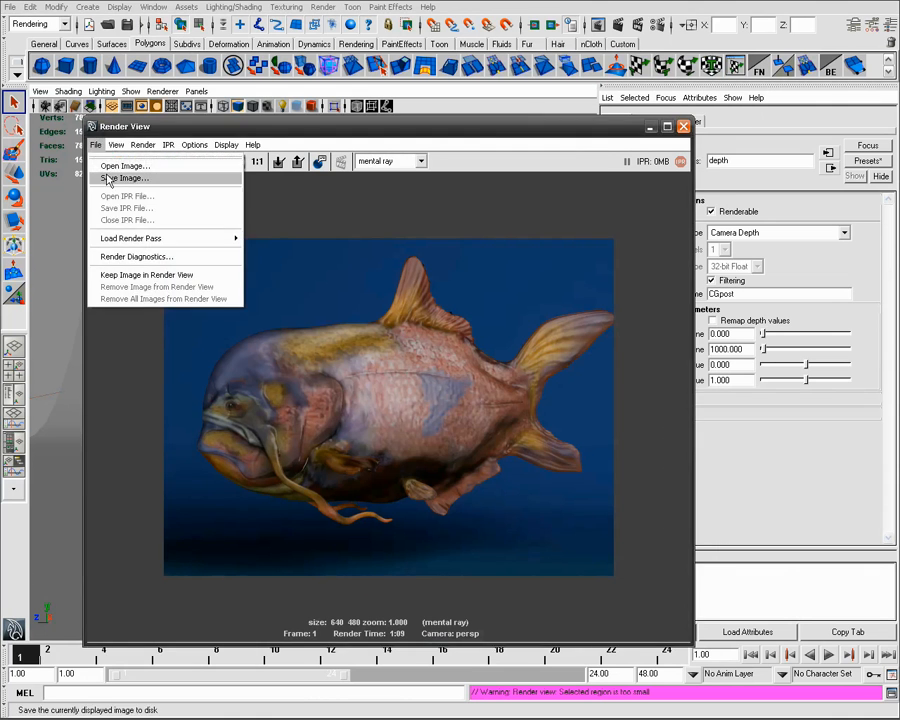
{"action": "mouse_move", "coordinate": [147, 237]}
{"action": "left_click", "coordinate": [262, 243]}
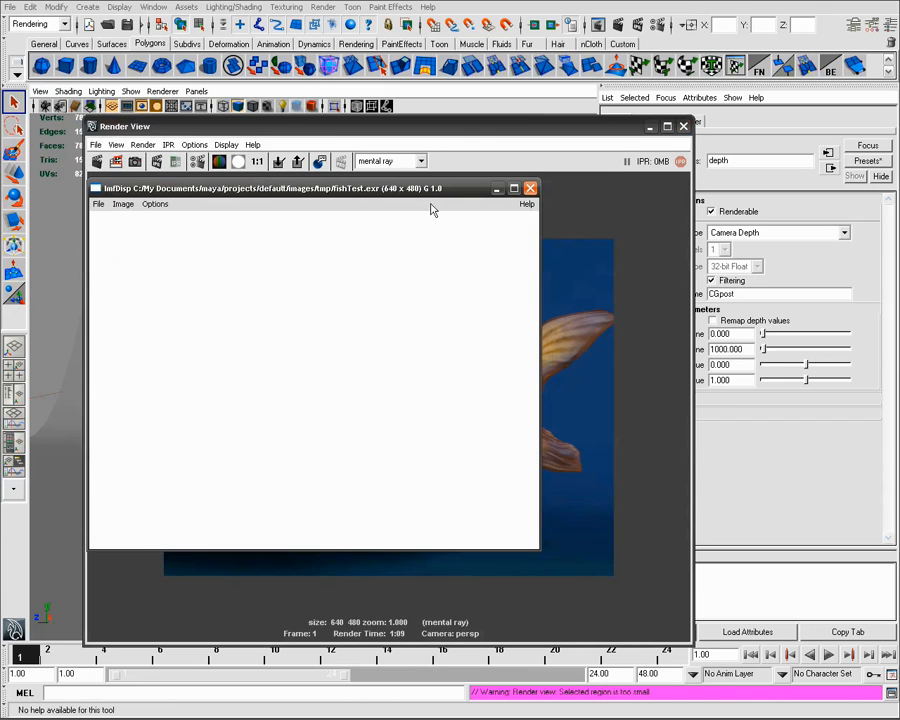
{"action": "left_click_drag", "start_coordinate": [418, 193], "coordinate": [496, 200]}
{"action": "left_click", "coordinate": [95, 145]}
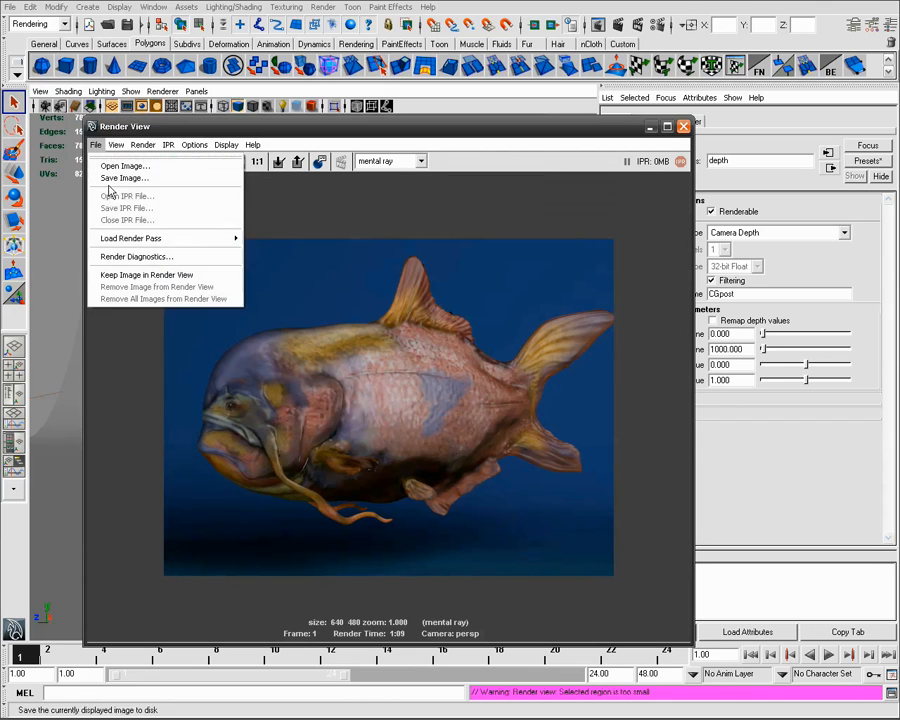
{"action": "mouse_move", "coordinate": [147, 240]}
{"action": "left_click", "coordinate": [256, 256]}
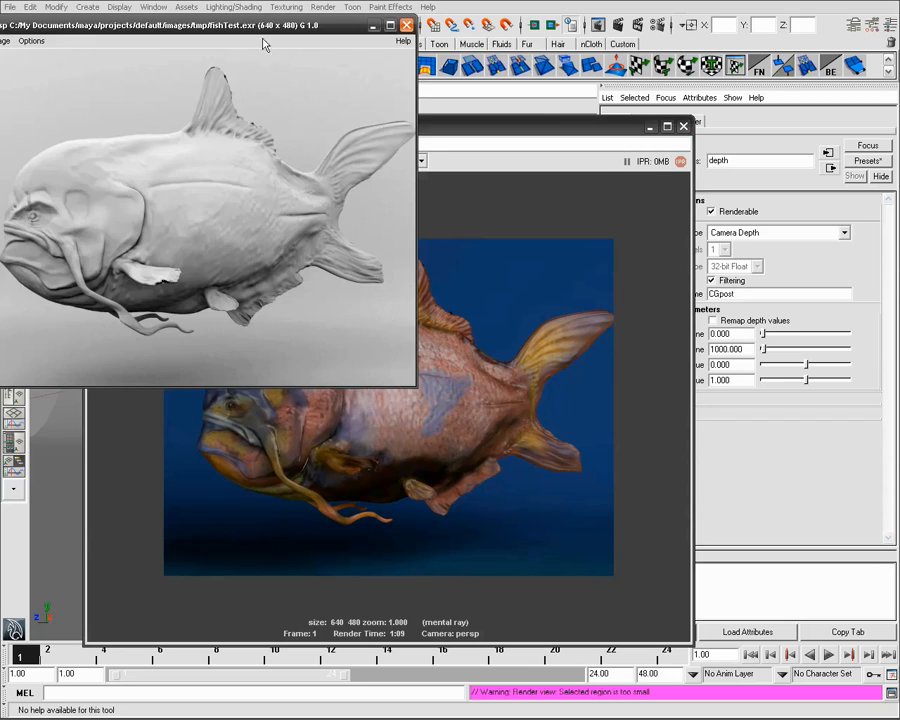
{"action": "left_click_drag", "start_coordinate": [264, 38], "coordinate": [469, 255]}
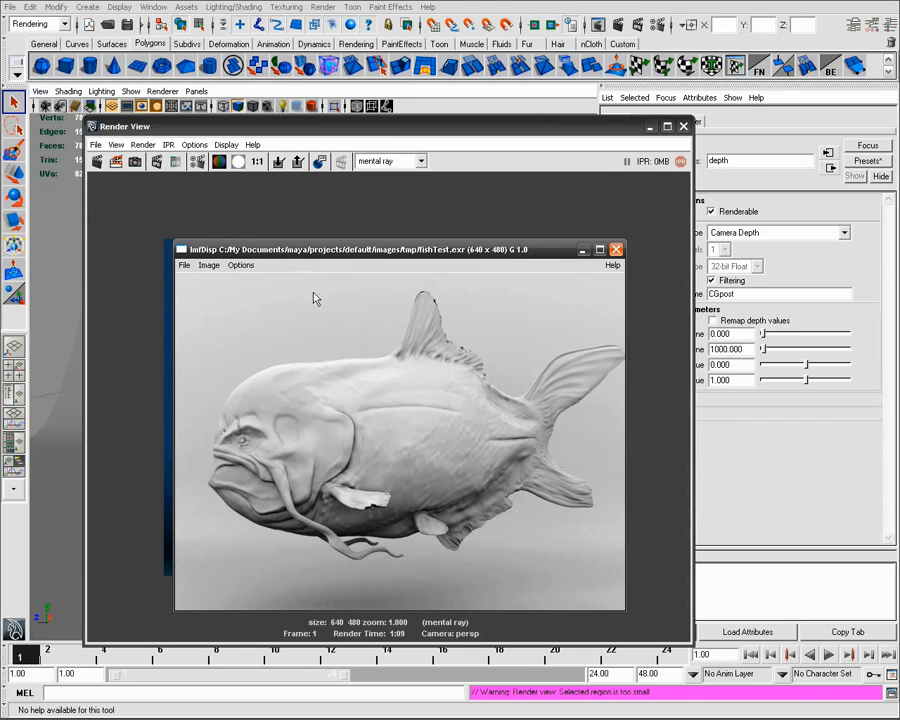
{"action": "left_click_drag", "start_coordinate": [361, 262], "coordinate": [333, 229]}
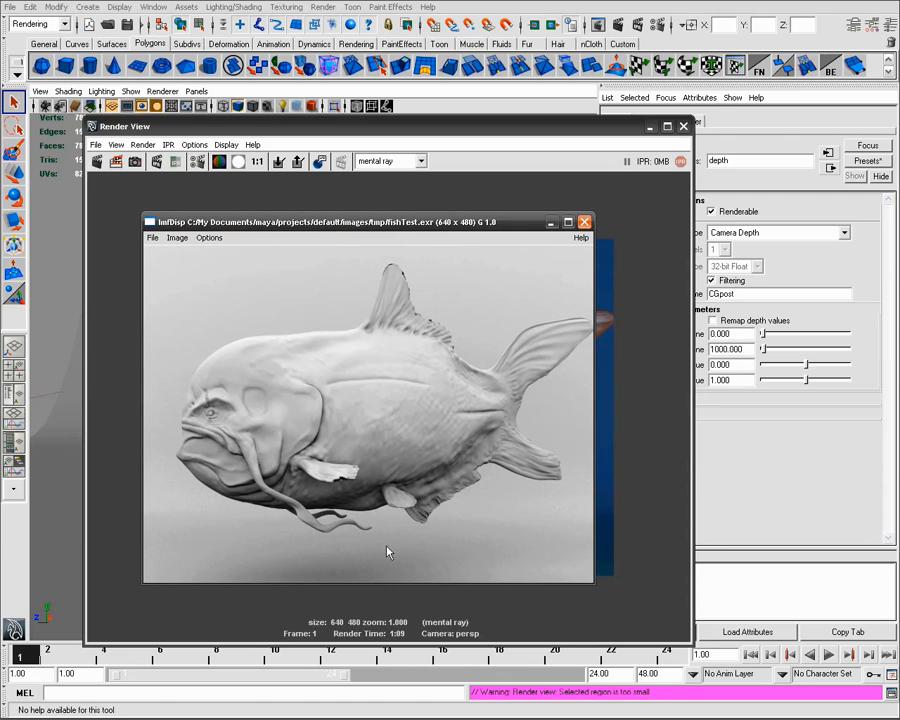
{"action": "left_click", "coordinate": [584, 221]}
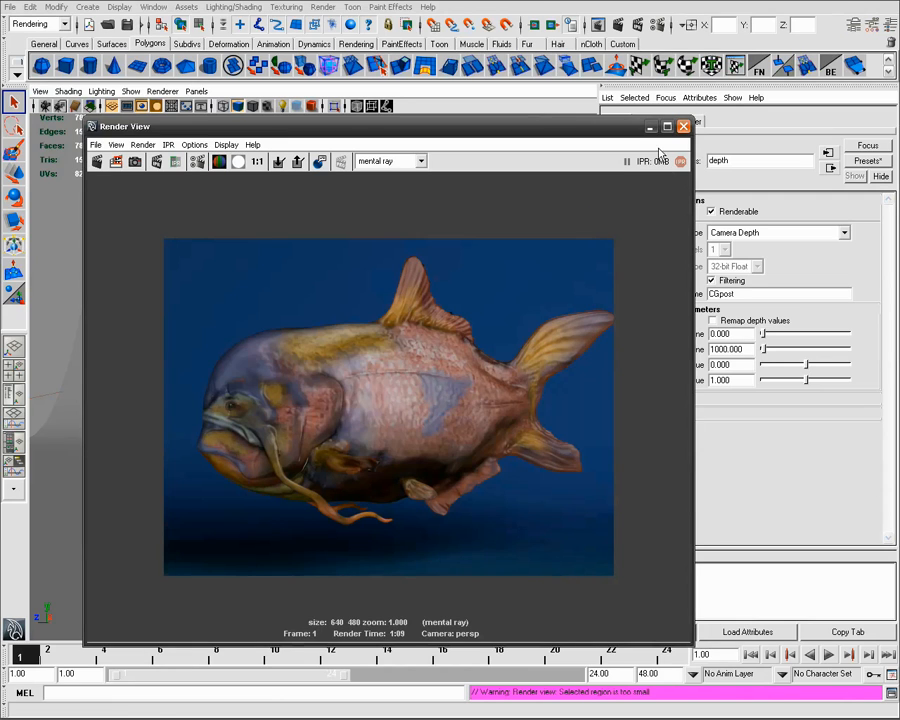
Dissociate the AO pass from the masterLayer and create a Custom Color render pass
{"action": "left_click", "coordinate": [637, 24]}
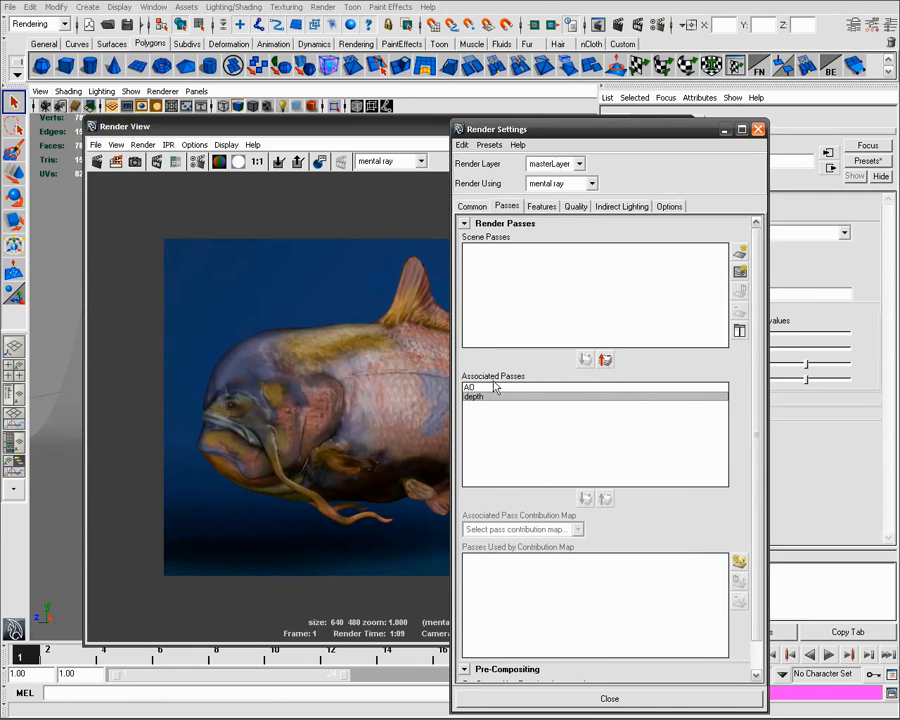
{"action": "left_click", "coordinate": [548, 387]}
{"action": "left_click", "coordinate": [606, 361]}
{"action": "left_click", "coordinate": [746, 257]}
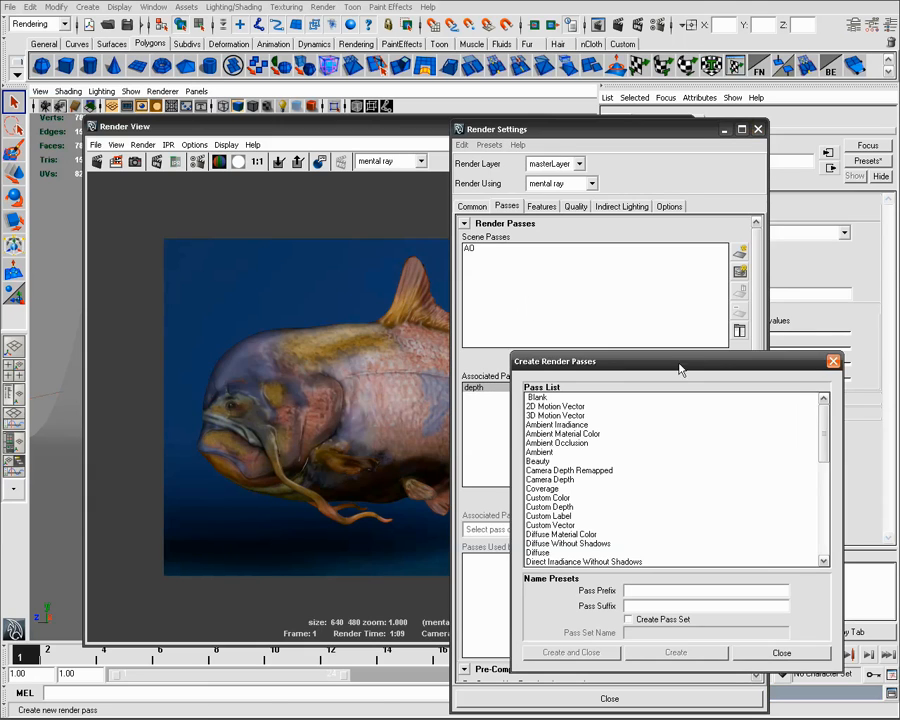
{"action": "left_click_drag", "start_coordinate": [826, 402], "coordinate": [577, 512]}
{"action": "left_click", "coordinate": [560, 497]}
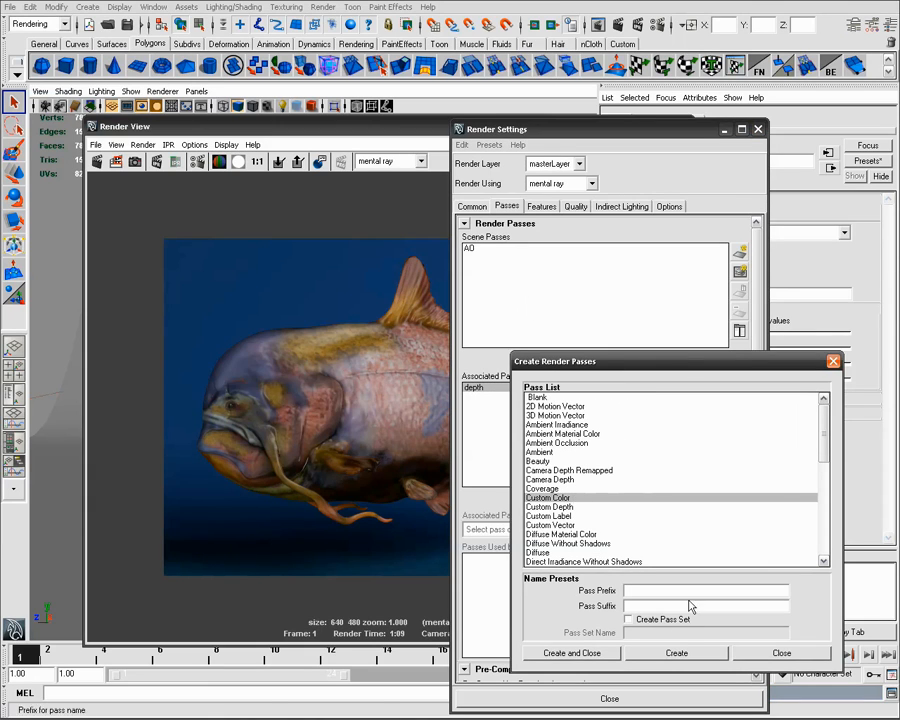
{"action": "left_click", "coordinate": [580, 653]}
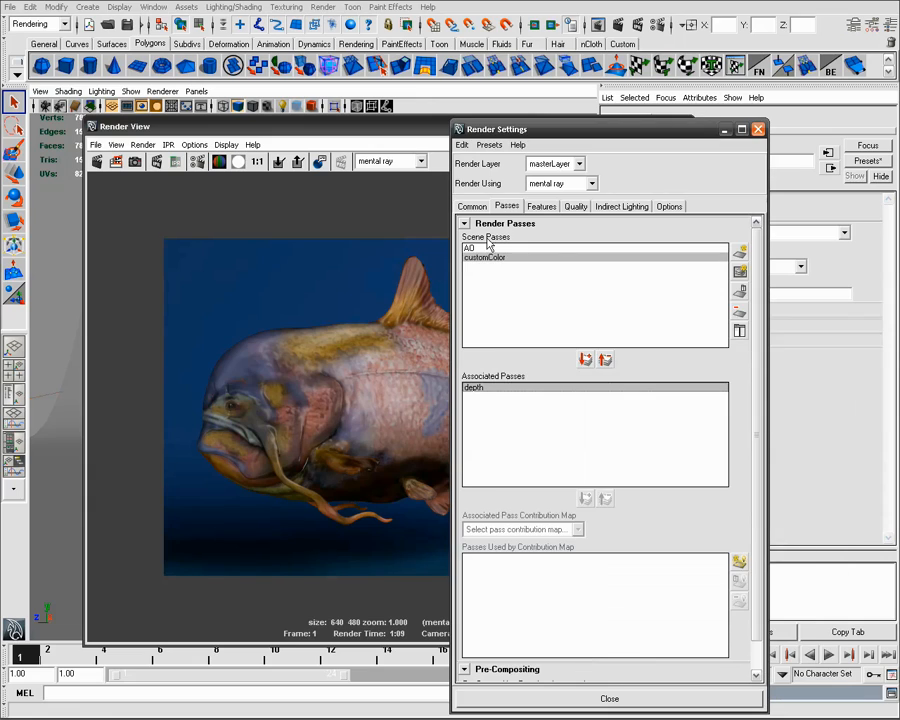
Disable Ambient Occlusion in the mental ray indirect lighting settings
{"action": "left_click", "coordinate": [618, 207]}
{"action": "left_click", "coordinate": [612, 626]}
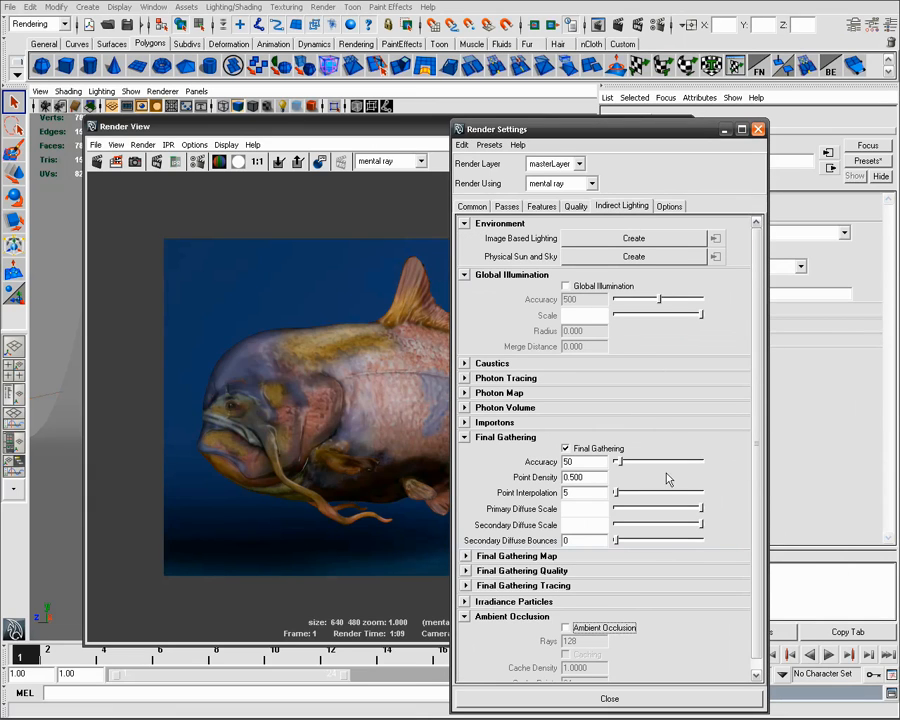
{"action": "left_click", "coordinate": [468, 204]}
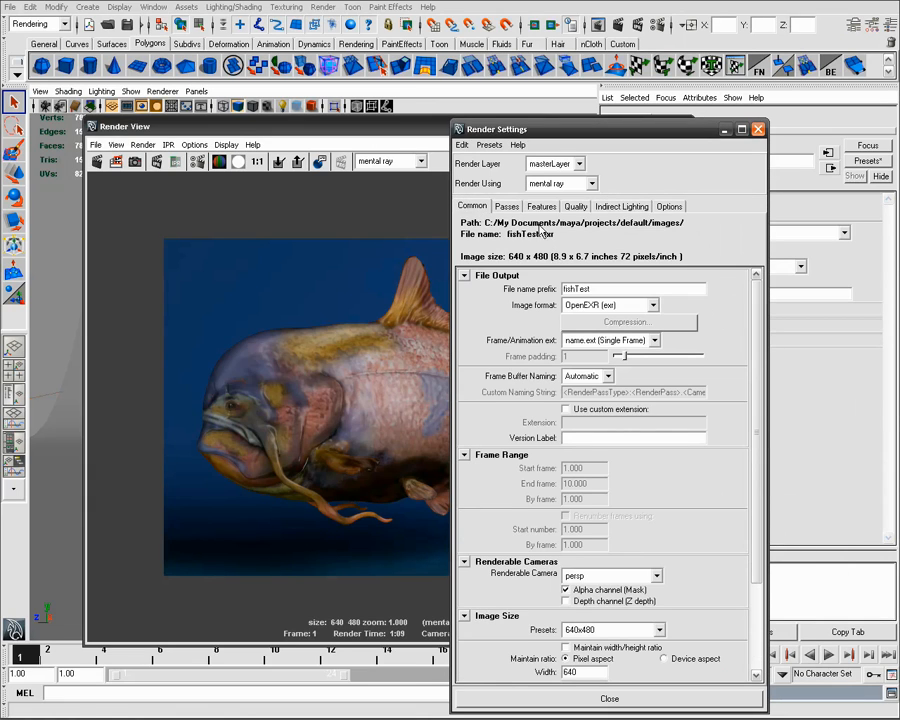
Dissociate the depth pass, create a Camera Depth Remapped pass, and associate customColor and depthRemapped with the masterLayer
{"action": "left_click", "coordinate": [506, 206]}
{"action": "left_click_drag", "start_coordinate": [496, 131], "coordinate": [388, 119]}
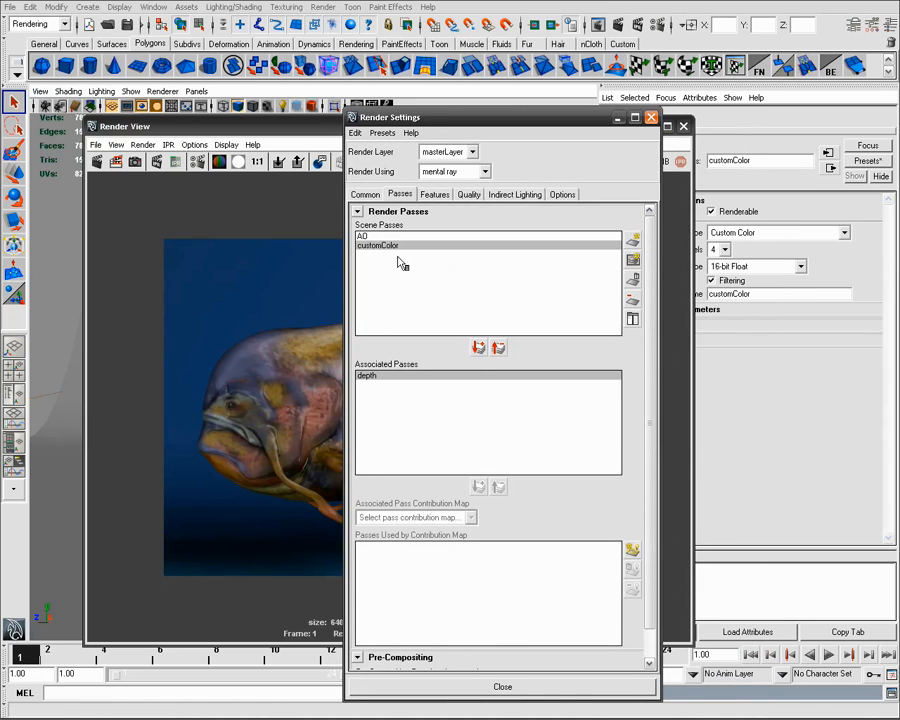
{"action": "left_click", "coordinate": [499, 348]}
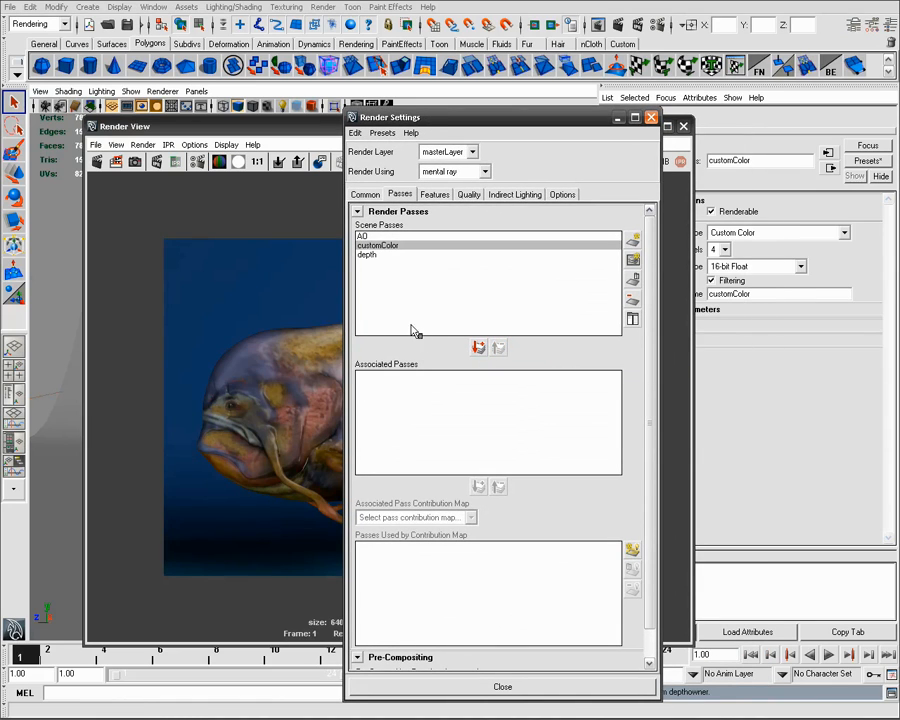
{"action": "left_click", "coordinate": [632, 241]}
{"action": "double_click", "coordinate": [481, 459]}
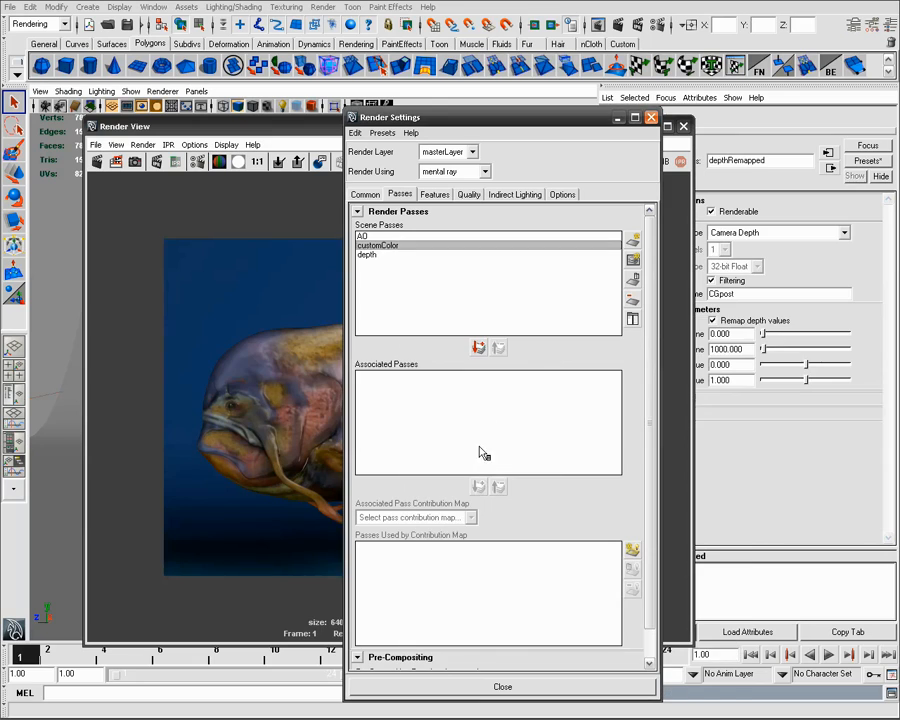
{"action": "left_click", "coordinate": [479, 348]}
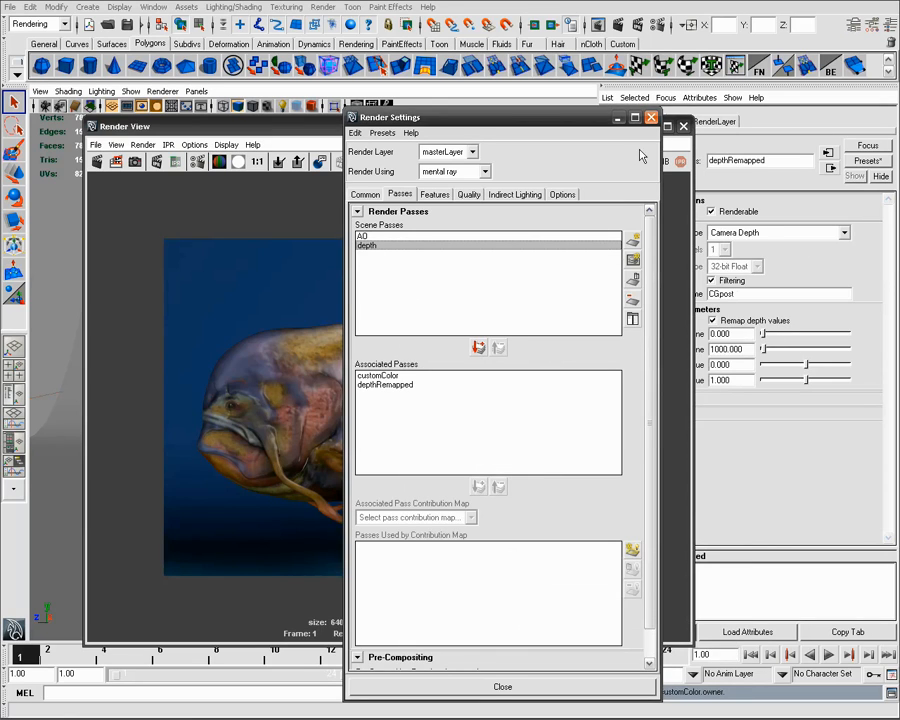
Rename the custom color pass to customColorAO
{"action": "left_click", "coordinate": [380, 376]}
{"action": "left_click", "coordinate": [770, 233]}
{"action": "left_click", "coordinate": [770, 233]}
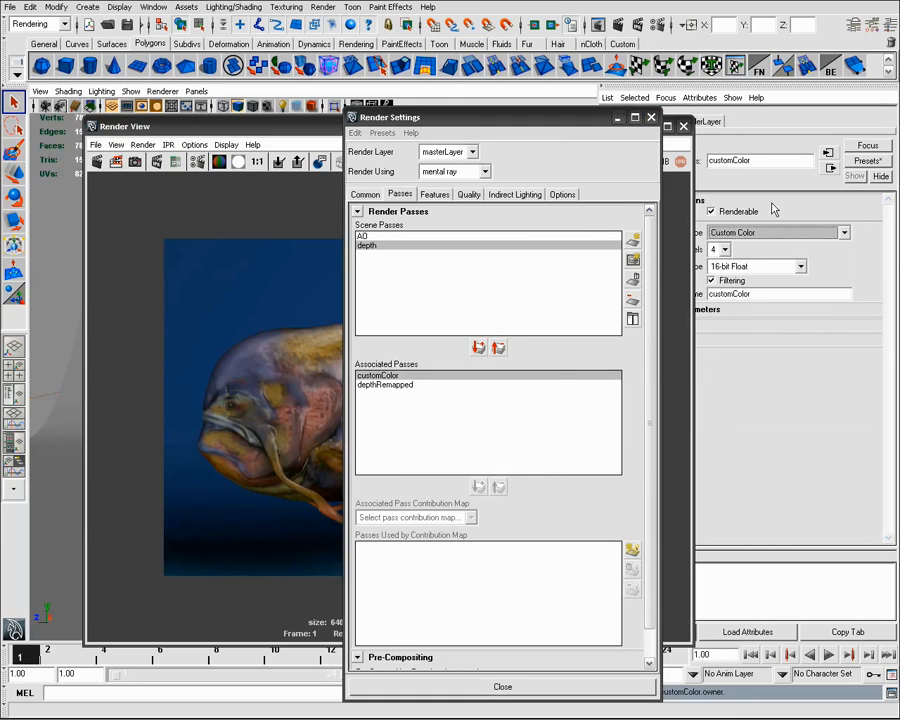
{"action": "left_click", "coordinate": [770, 161]}
{"action": "key", "text": "Return"}
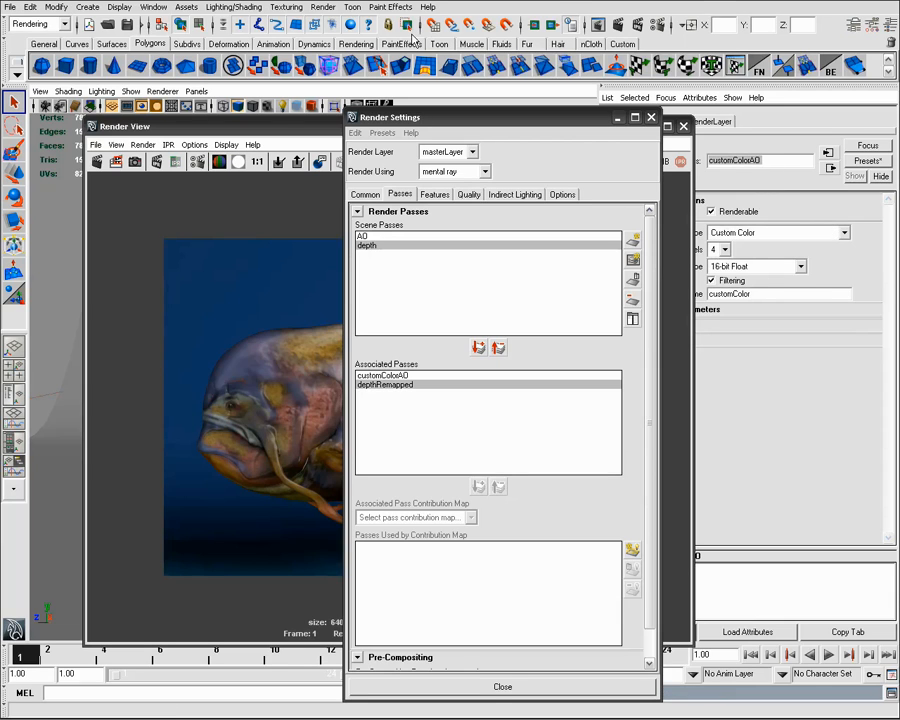
Create a mental ray writeToColorBuffer node beside the misss_fast_simple_maya1 material in the Hypershade work area
{"action": "left_click", "coordinate": [153, 7]}
{"action": "left_click", "coordinate": [325, 70]}
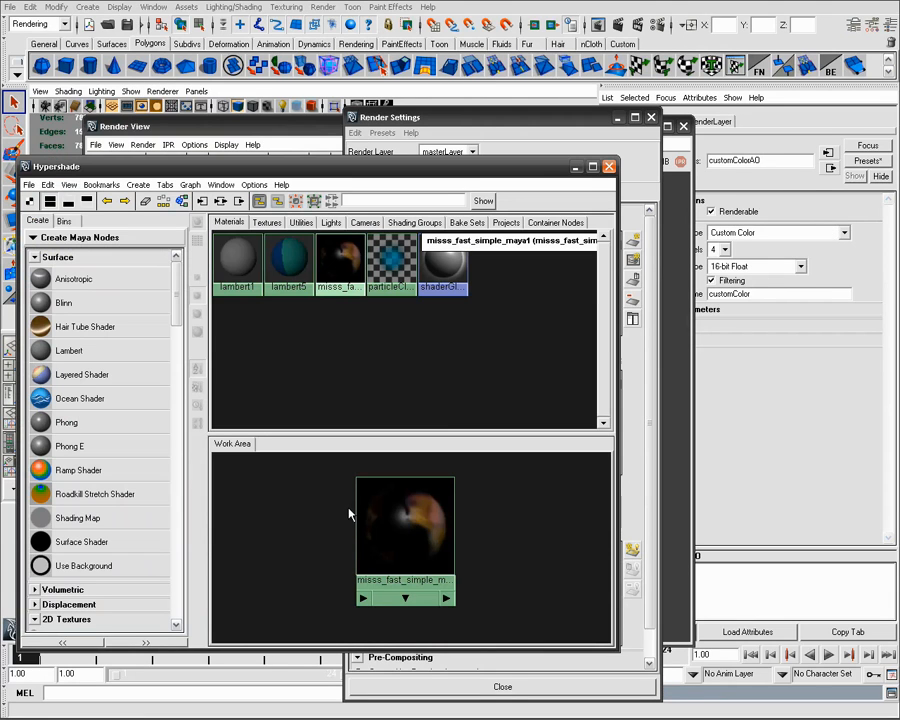
{"action": "left_click_drag", "start_coordinate": [395, 505], "coordinate": [289, 502]}
{"action": "left_click", "coordinate": [75, 237]}
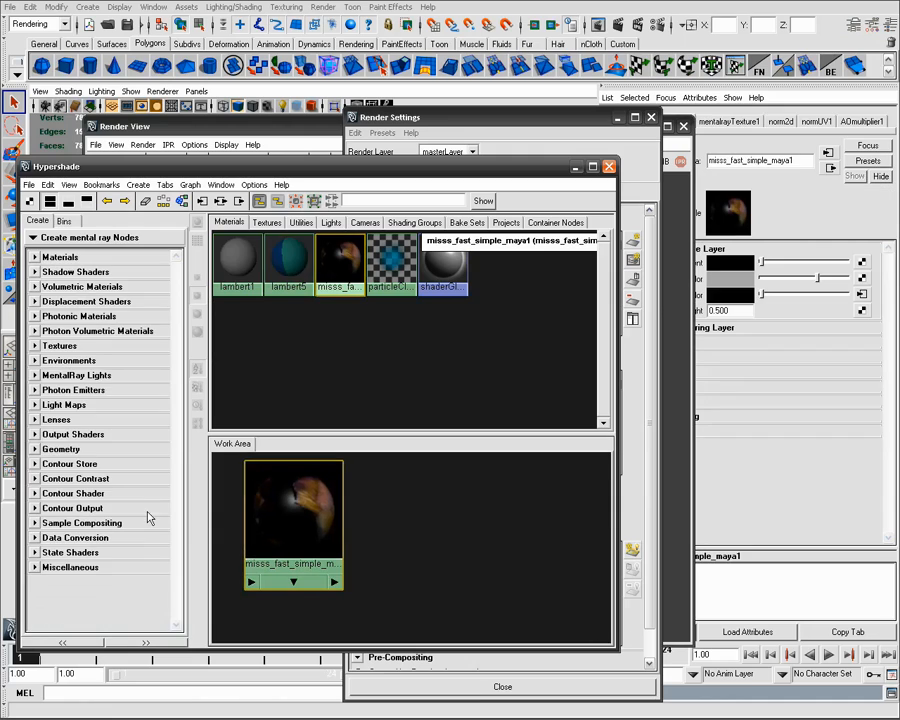
{"action": "left_click", "coordinate": [96, 571]}
{"action": "scroll", "coordinate": [171, 590], "scroll_direction": "down", "scroll_amount": 3}
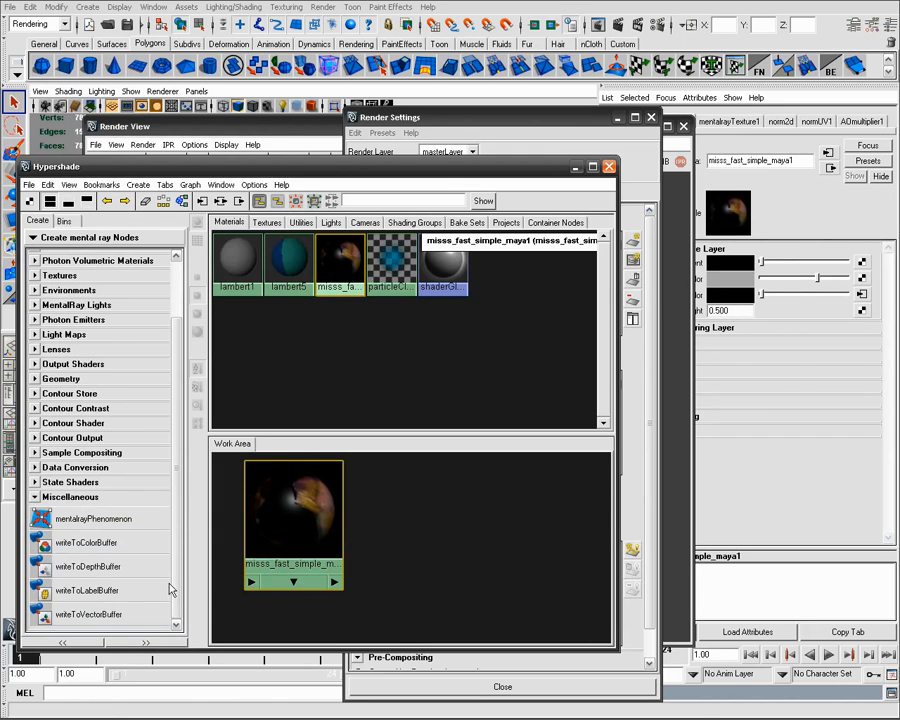
{"action": "middle_click_drag", "start_coordinate": [88, 542], "coordinate": [424, 518]}
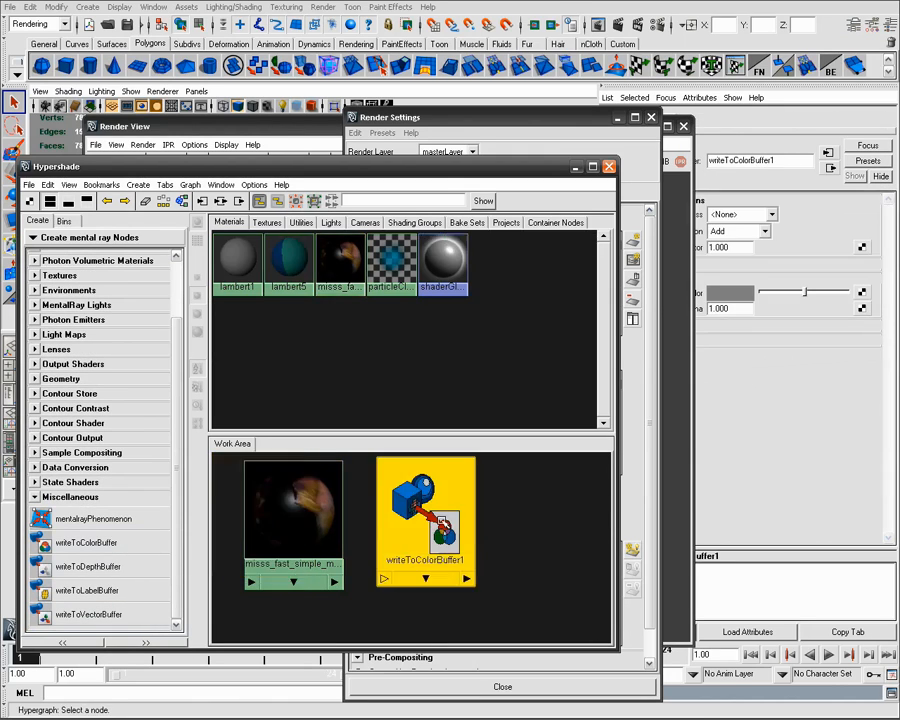
Connect misss_fast_simple_maya1 to the color buffer node's evaluationPassThrough input and set its Custom Color Pass to customColorAO
{"action": "middle_click_drag", "start_coordinate": [294, 516], "coordinate": [415, 515]}
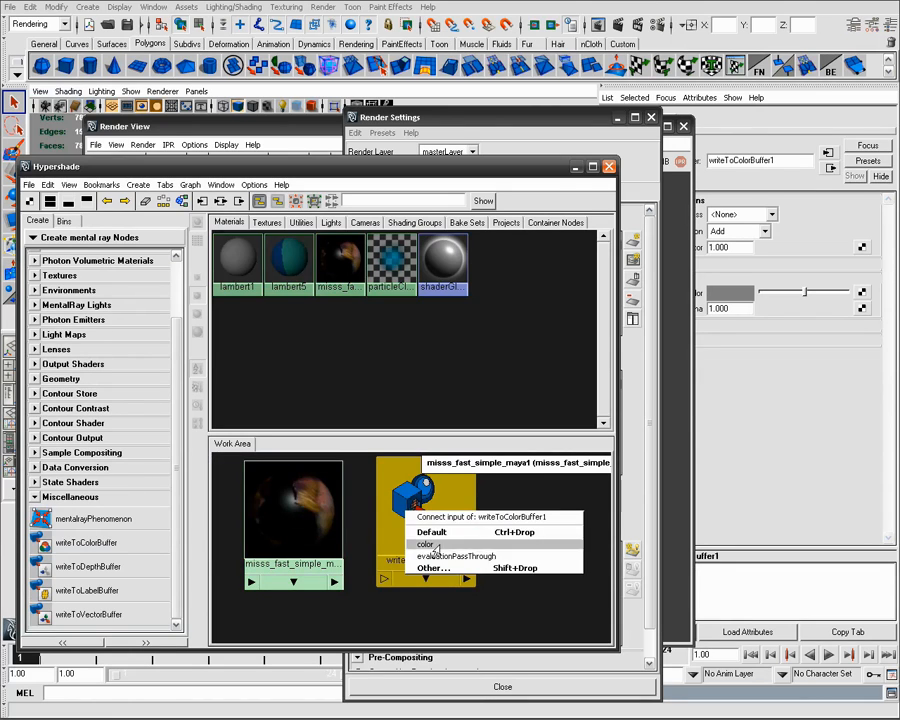
{"action": "left_click", "coordinate": [447, 555]}
{"action": "left_click_drag", "start_coordinate": [410, 538], "coordinate": [433, 530]}
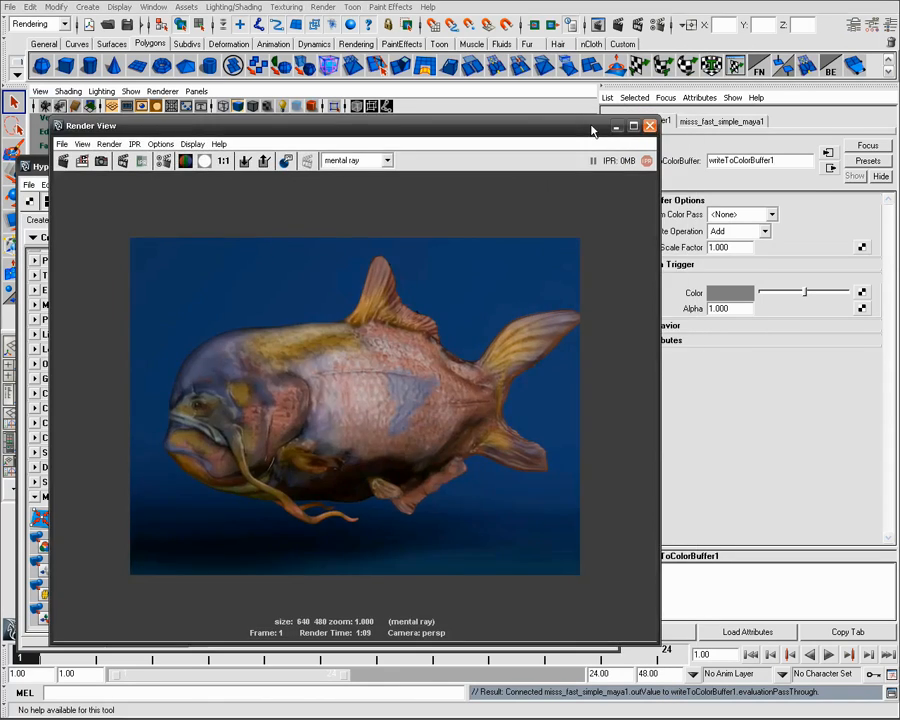
{"action": "left_click", "coordinate": [740, 214]}
{"action": "left_click", "coordinate": [757, 245]}
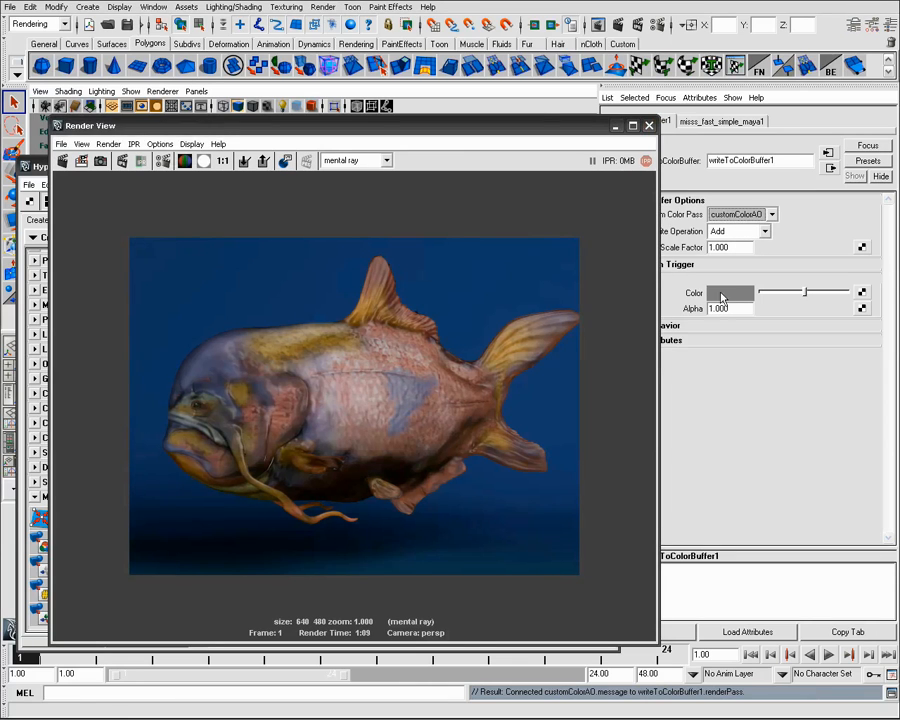
Connect a new mib_amb_occlusion texture to the color input of writeToColorBuffer1 and bring the Render View back into view
{"action": "left_click_drag", "start_coordinate": [276, 128], "coordinate": [647, 713]}
{"action": "left_click", "coordinate": [192, 502]}
{"action": "scroll", "coordinate": [132, 360], "scroll_direction": "up", "scroll_amount": 3}
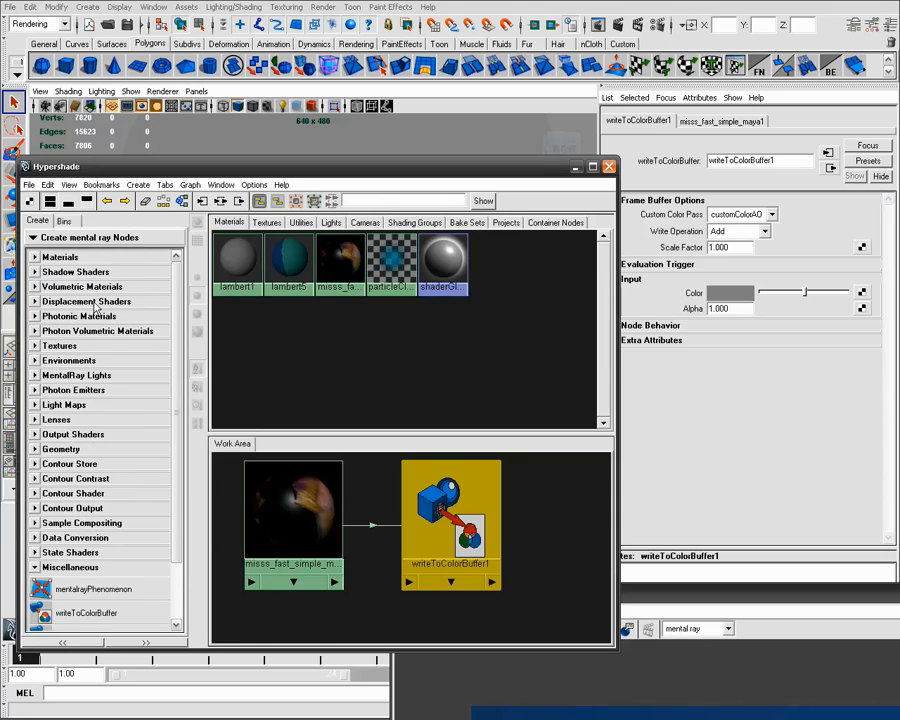
{"action": "left_click", "coordinate": [72, 346]}
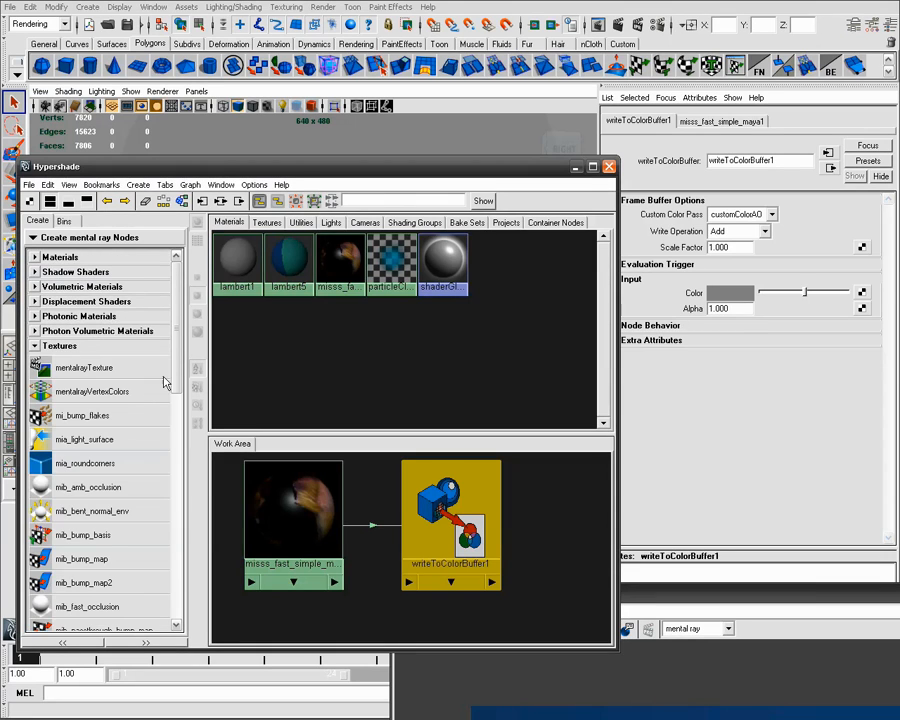
{"action": "middle_click_drag", "start_coordinate": [703, 302], "coordinate": [703, 302]}
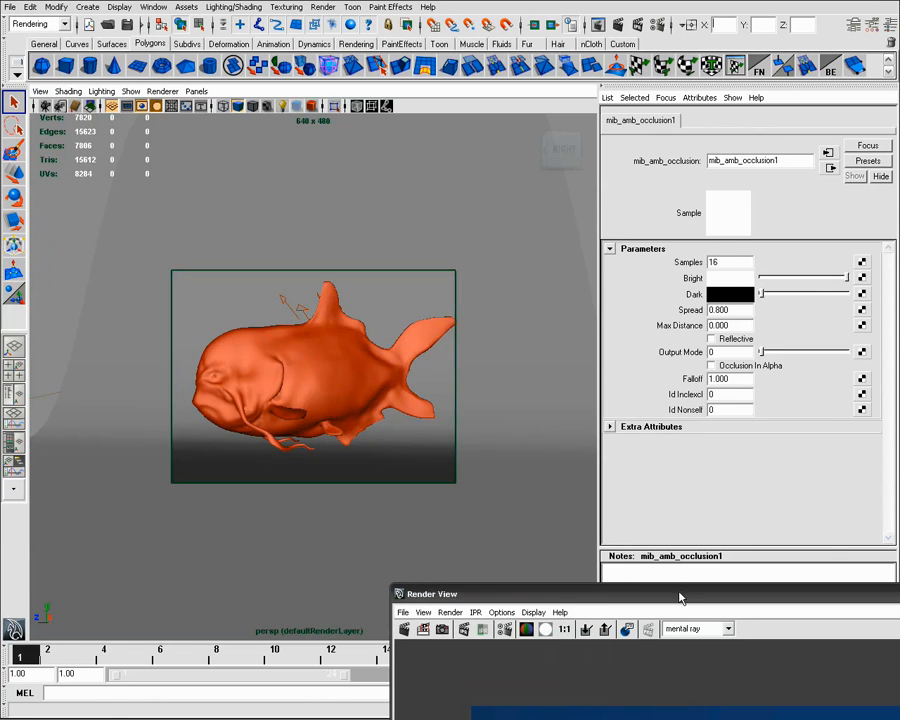
{"action": "left_click_drag", "start_coordinate": [679, 597], "coordinate": [392, 158]}
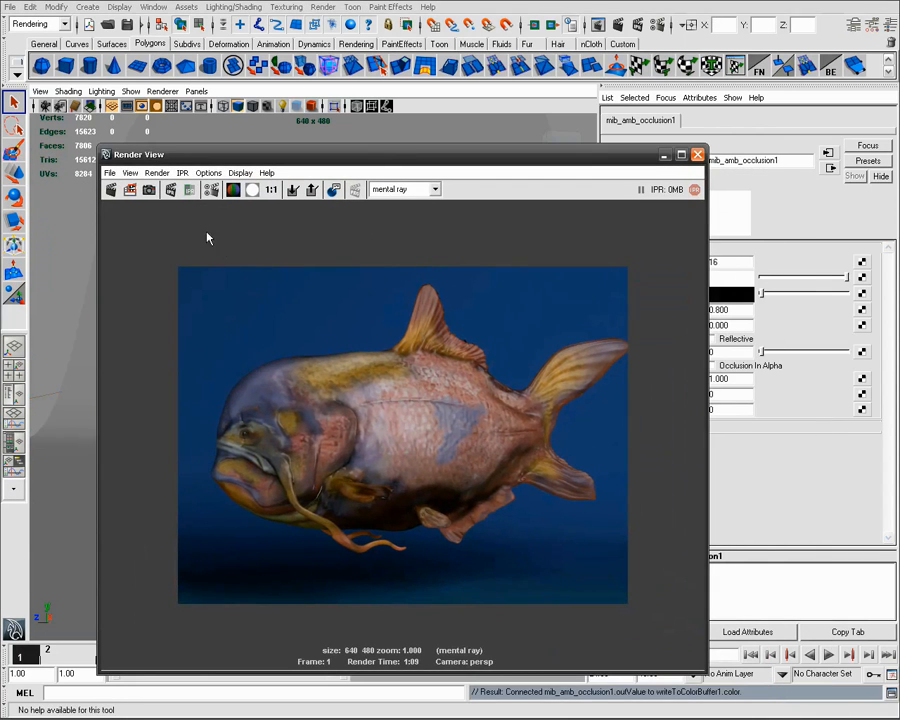
Render the current frame and save the scene as fish002.mb
{"action": "left_click", "coordinate": [111, 189]}
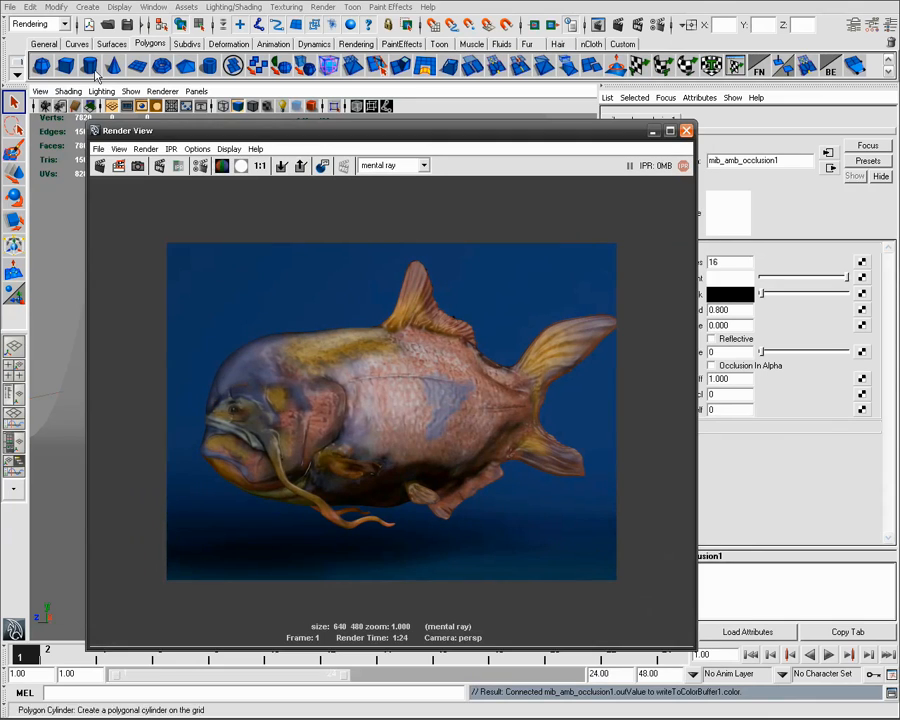
{"action": "left_click", "coordinate": [9, 7]}
{"action": "left_click", "coordinate": [18, 71]}
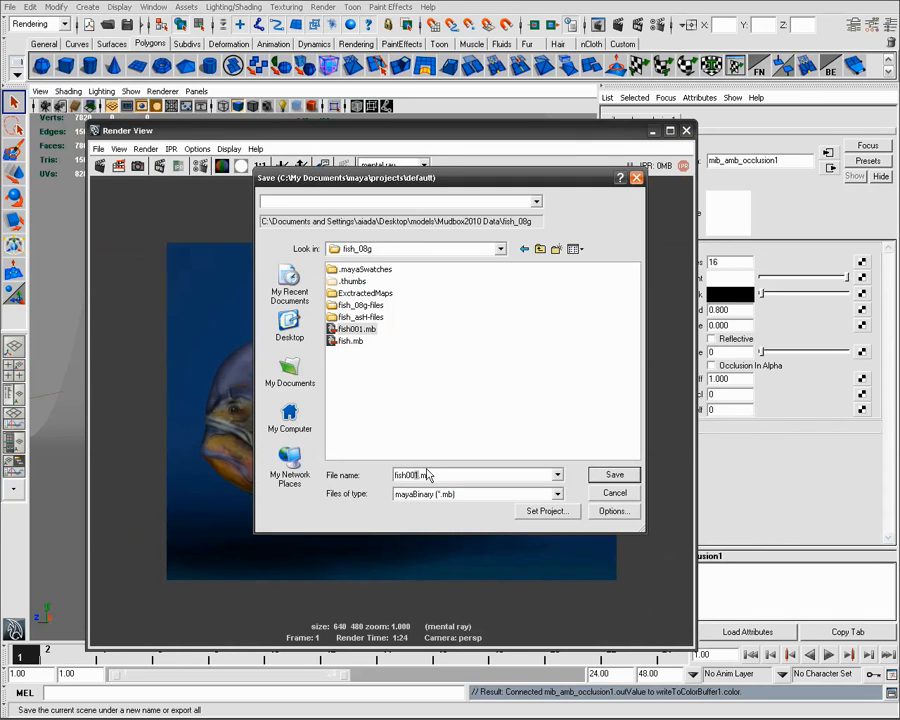
{"action": "key", "text": "Return"}
Load the customColorAO render pass to inspect the fish's ambient occlusion, and close its image
{"action": "left_click", "coordinate": [98, 148]}
{"action": "mouse_move", "coordinate": [150, 242]}
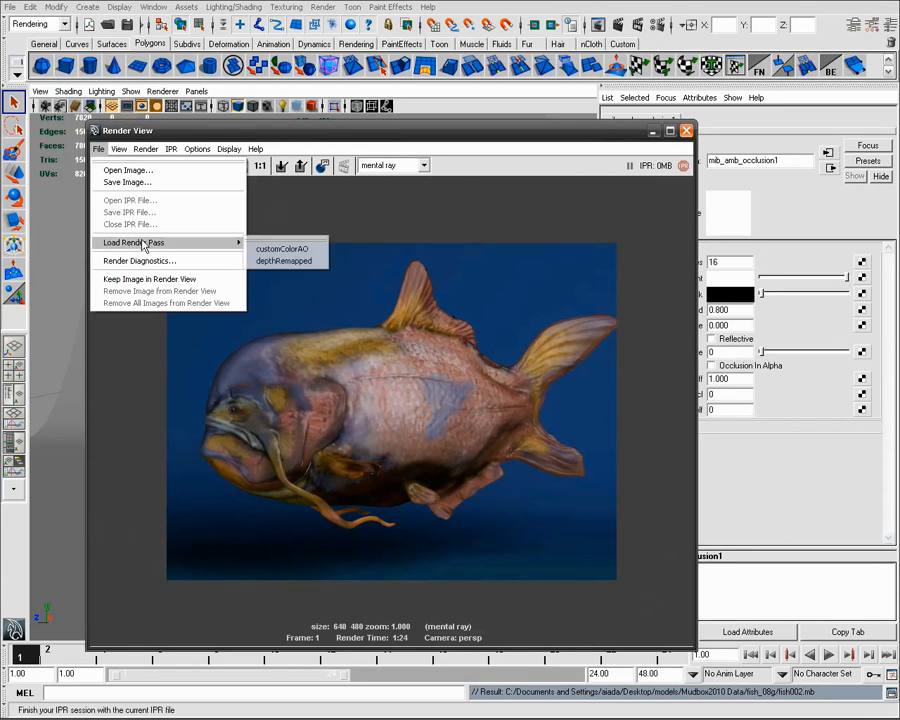
{"action": "left_click", "coordinate": [262, 251]}
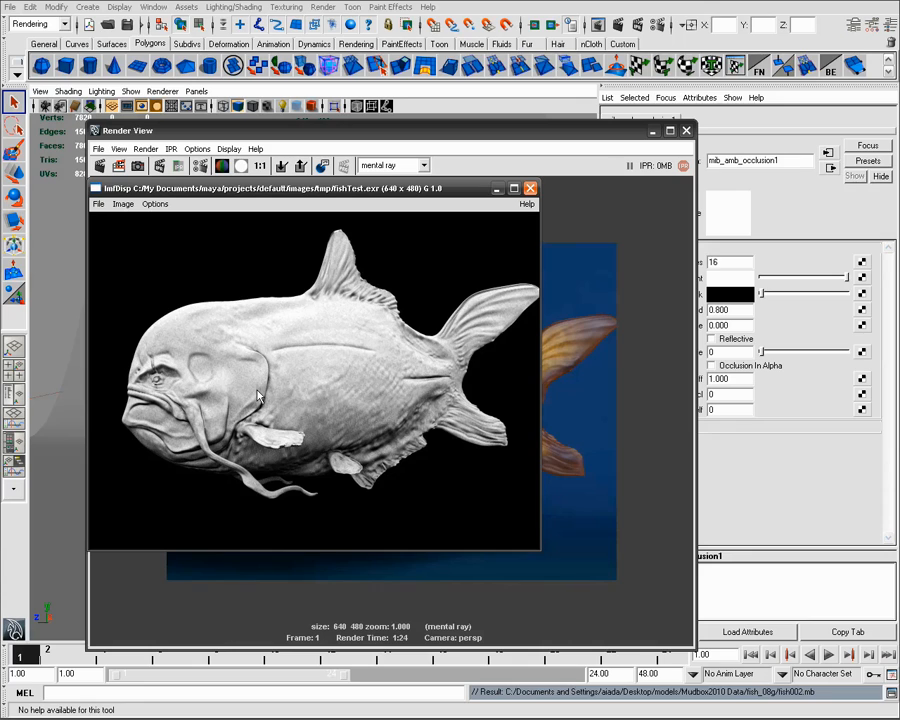
{"action": "left_click", "coordinate": [530, 190]}
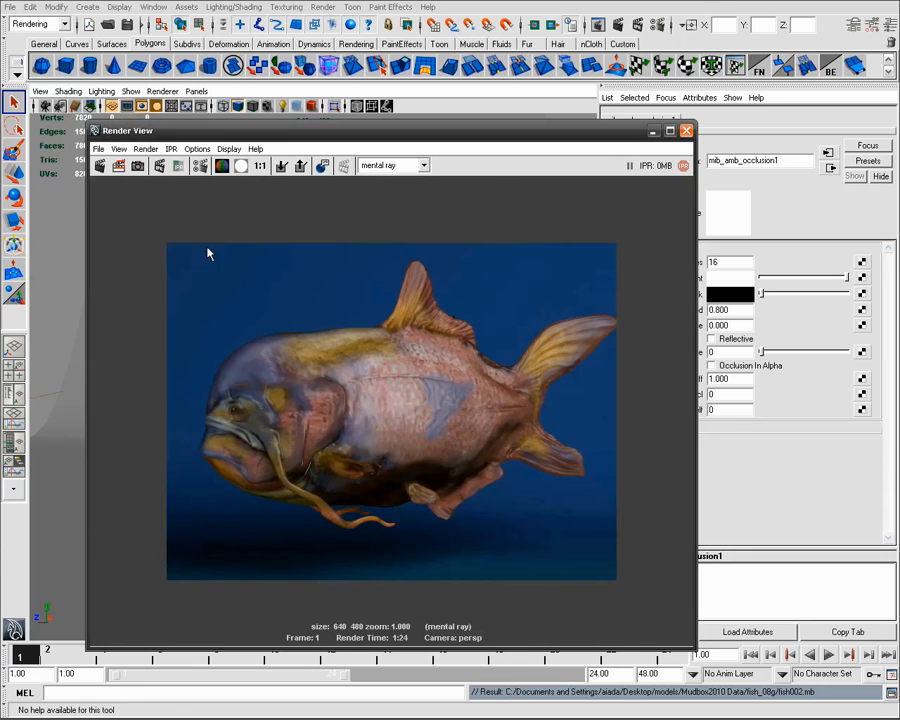
Load the depthRemapped render pass and move its image window over the Render View for inspection
{"action": "left_click", "coordinate": [98, 148]}
{"action": "mouse_move", "coordinate": [237, 242]}
{"action": "left_click", "coordinate": [312, 263]}
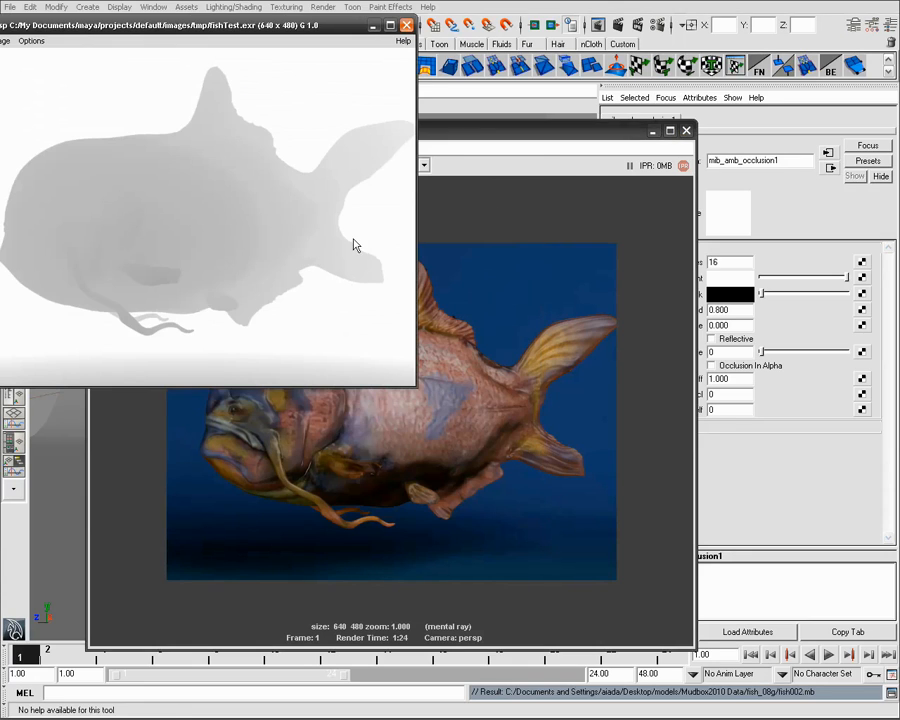
{"action": "left_click_drag", "start_coordinate": [181, 33], "coordinate": [358, 234]}
{"action": "left_click", "coordinate": [728, 263]}
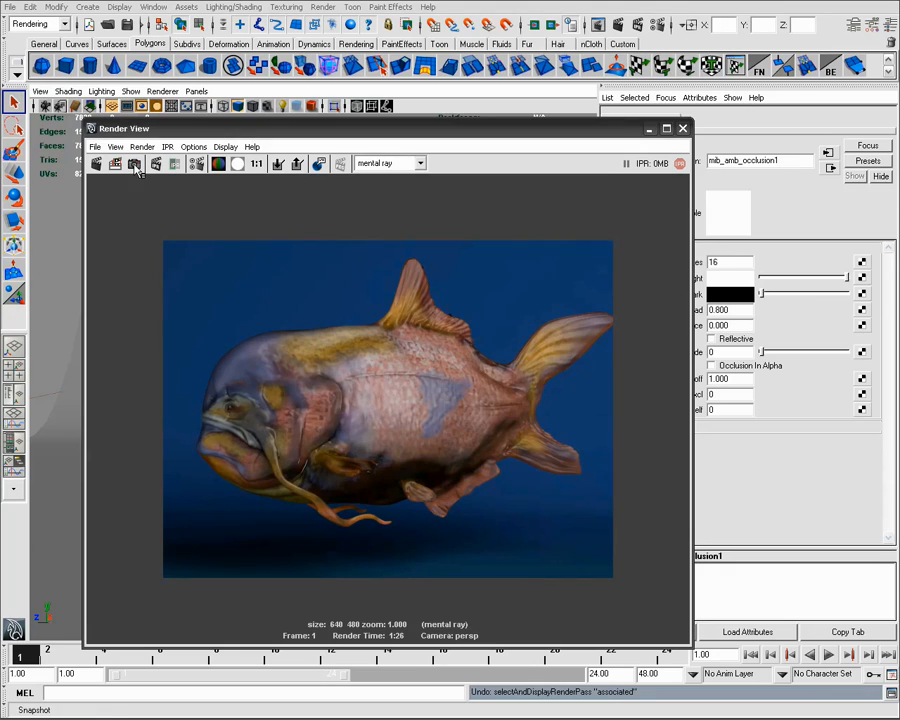
Load the depthRemapped pass again to examine the depth shading, and close the Render View with nothing selected in the scene
{"action": "left_click", "coordinate": [95, 147]}
{"action": "mouse_move", "coordinate": [182, 242]}
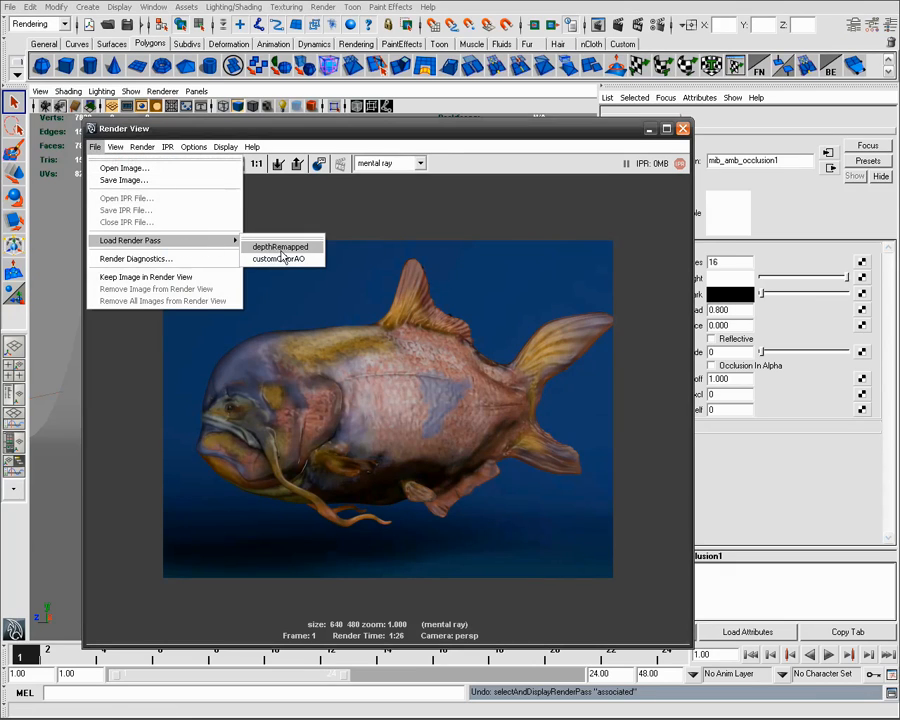
{"action": "left_click", "coordinate": [280, 248]}
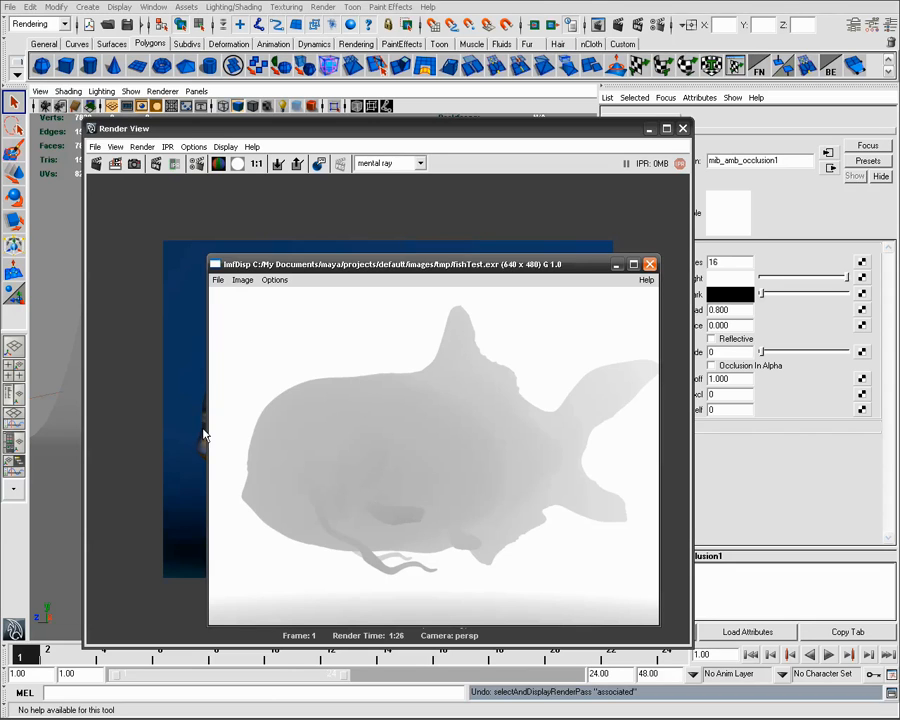
{"action": "left_click", "coordinate": [62, 430]}
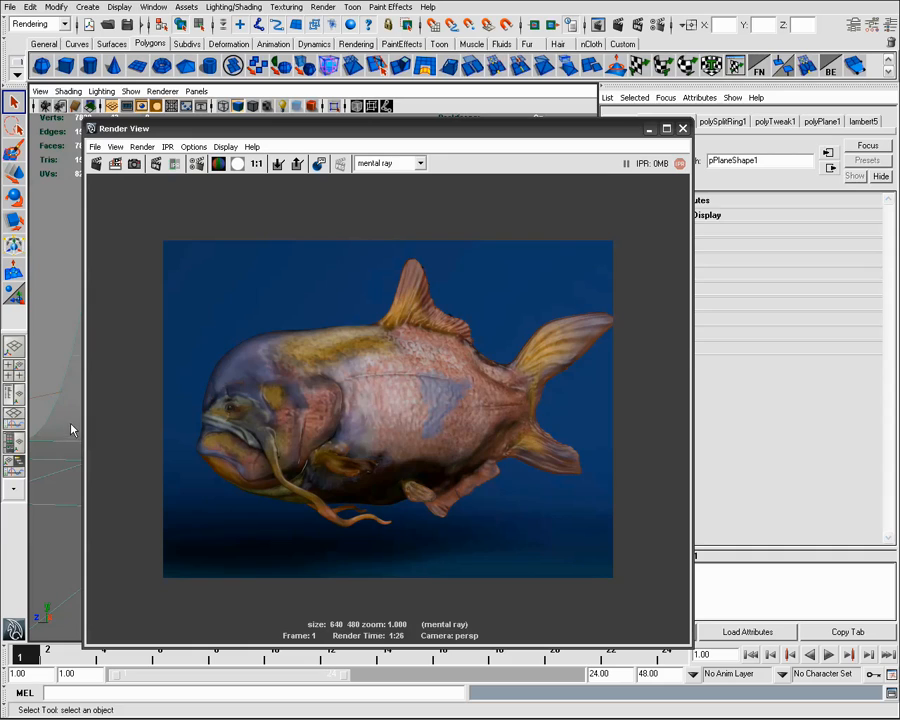
{"action": "left_click", "coordinate": [66, 353]}
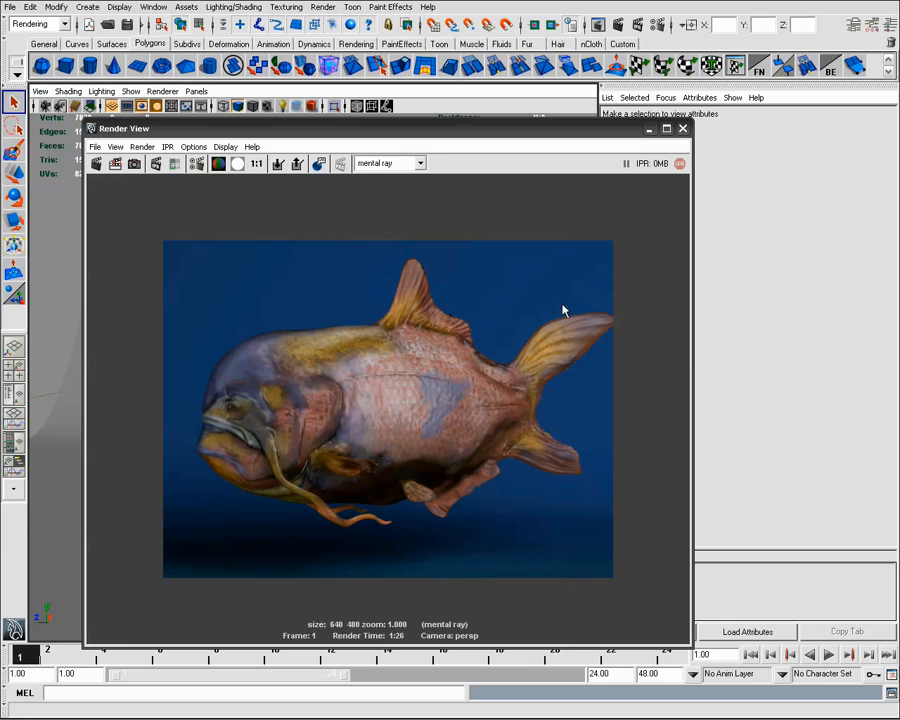
{"action": "left_click", "coordinate": [683, 128]}
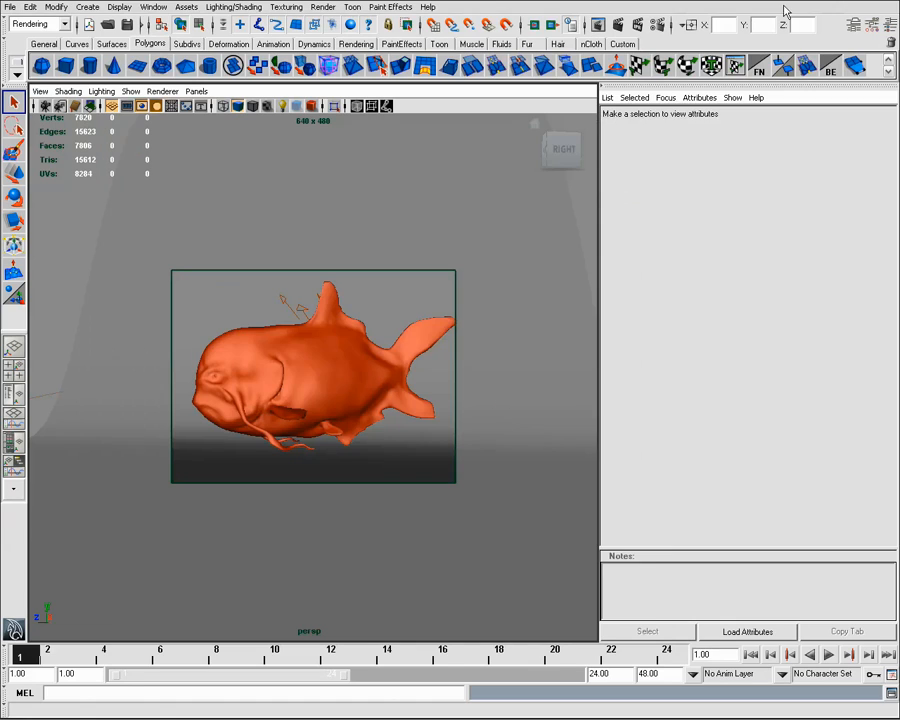
Select the backdrop plane pPlane1, create a render layer from it and make that layer active
{"action": "left_click", "coordinate": [889, 25]}
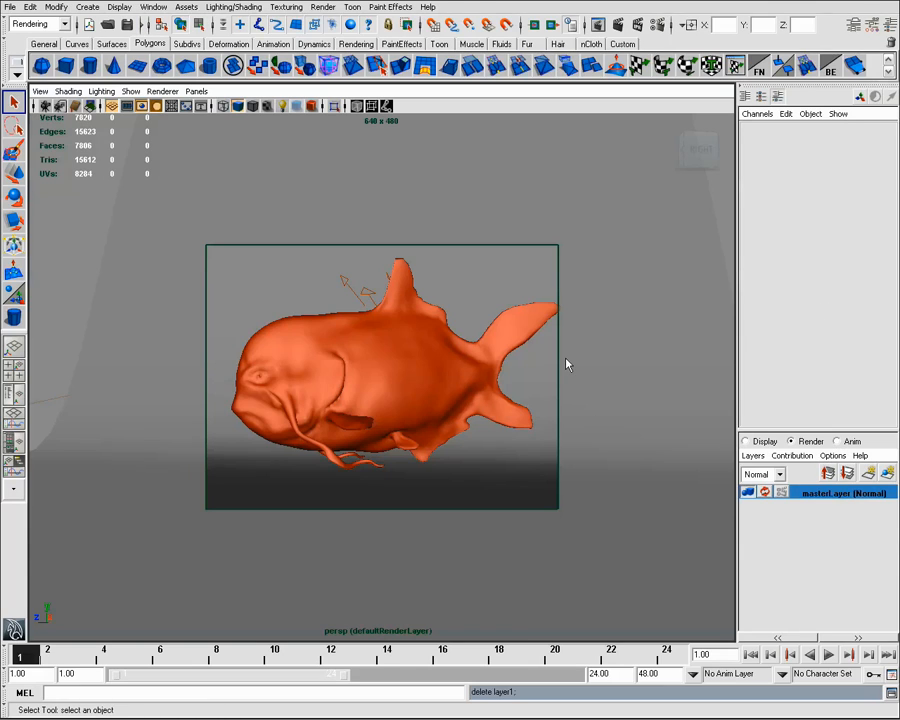
{"action": "left_click", "coordinate": [718, 342]}
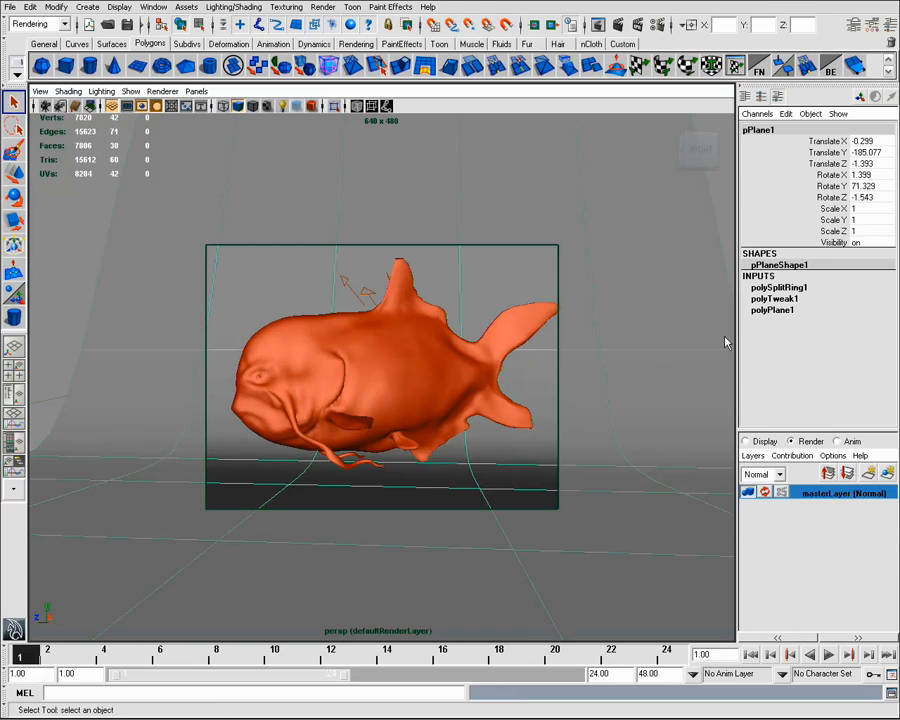
{"action": "left_click", "coordinate": [888, 474]}
{"action": "left_click", "coordinate": [840, 493]}
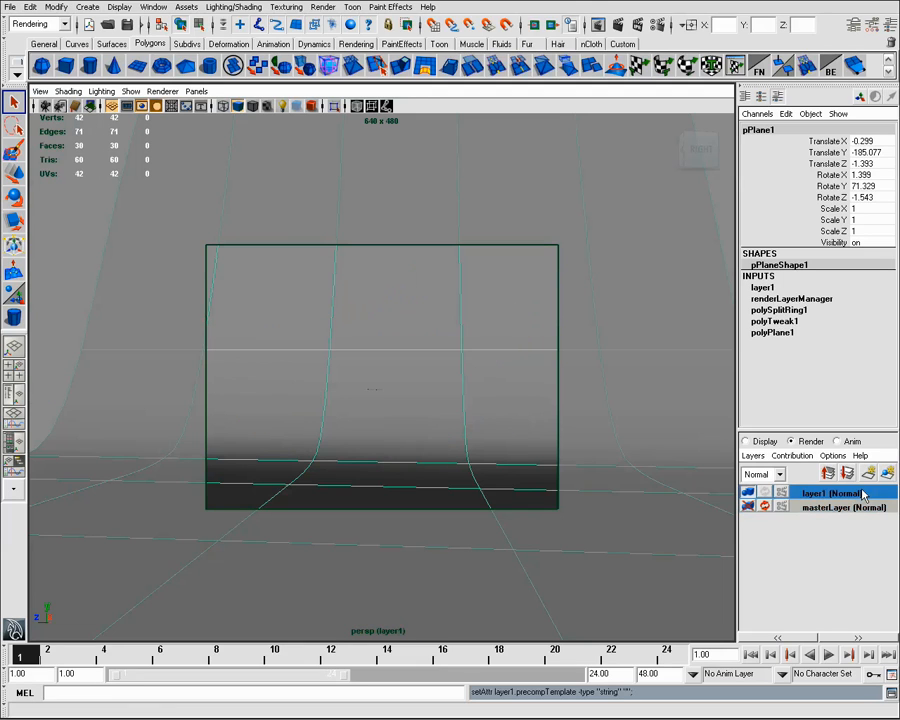
Apply the depth preset to layer1 so that it generates a surface shader network
{"action": "key", "text": "ctrl+a"}
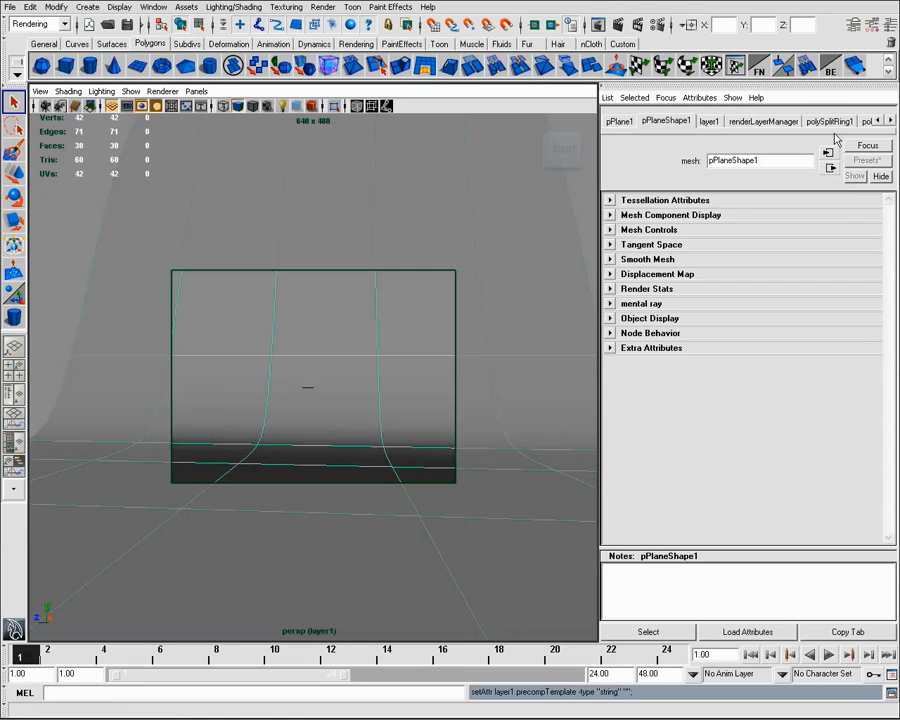
{"action": "left_click", "coordinate": [708, 121]}
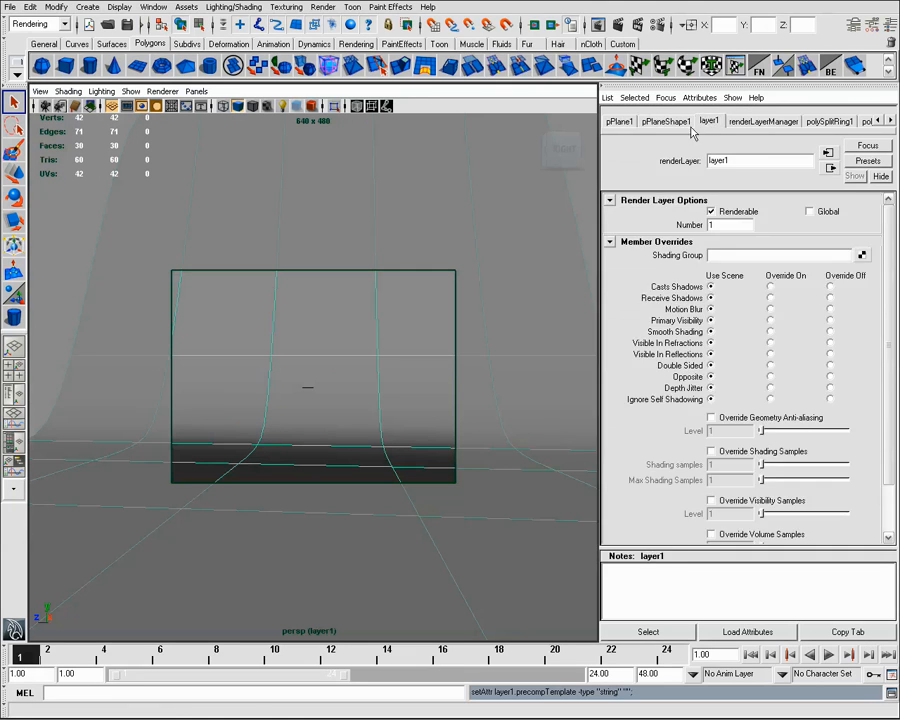
{"action": "left_click", "coordinate": [862, 162]}
{"action": "left_click", "coordinate": [858, 182]}
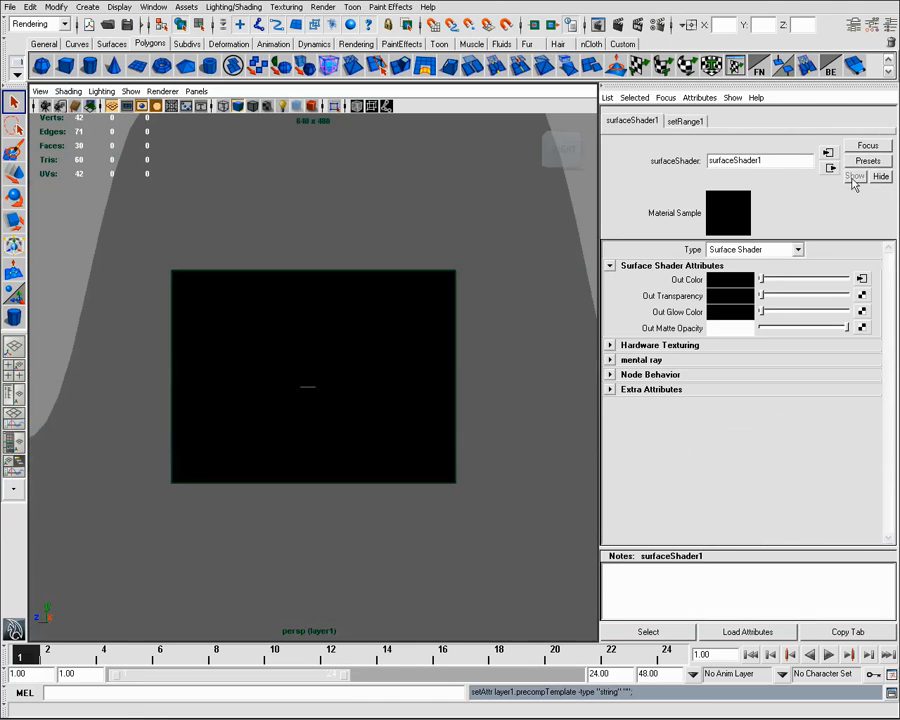
Open the Hypershade and graph the network of surfaceShader1 in the work area
{"action": "left_click", "coordinate": [153, 7]}
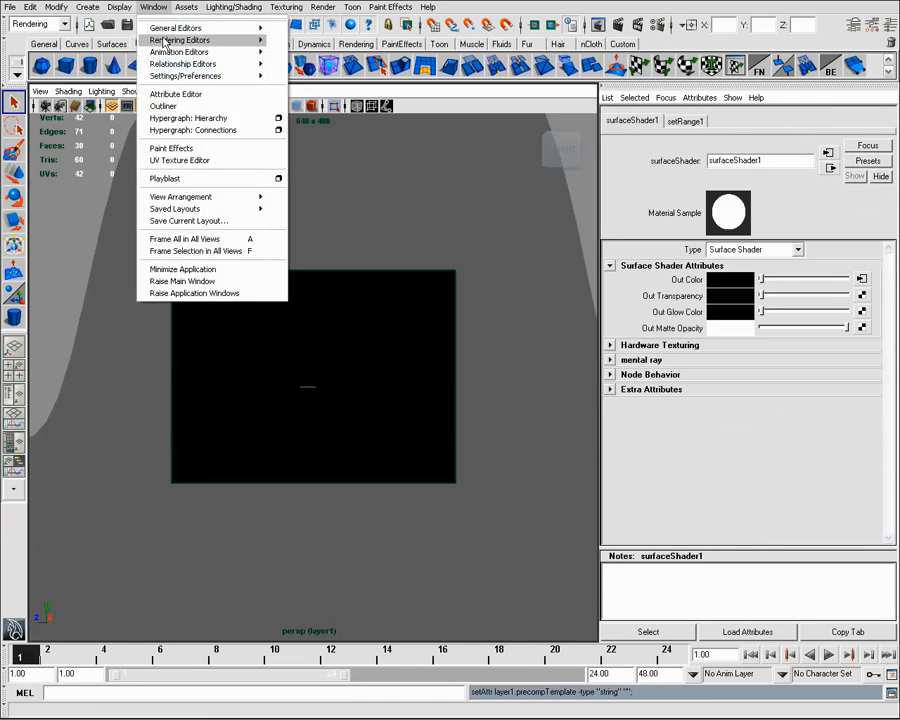
{"action": "mouse_move", "coordinate": [205, 40]}
{"action": "left_click", "coordinate": [298, 70]}
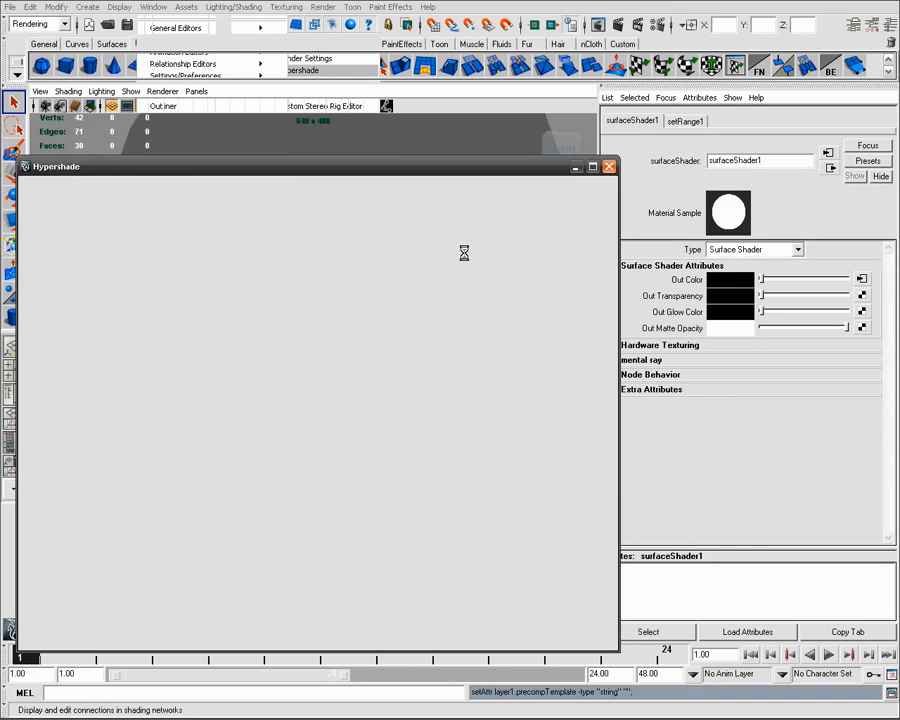
{"action": "left_click", "coordinate": [276, 200]}
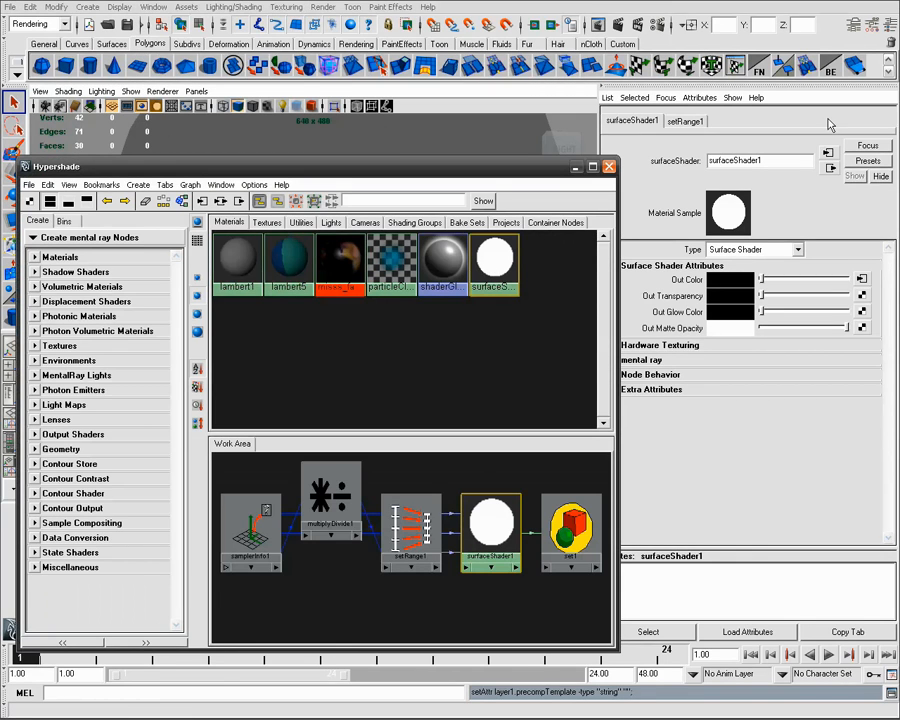
Delete render layer layer1 and move the multiplyDivide1 node below the other depth nodes in the work area
{"action": "left_click", "coordinate": [884, 30]}
{"action": "right_click", "coordinate": [822, 503]}
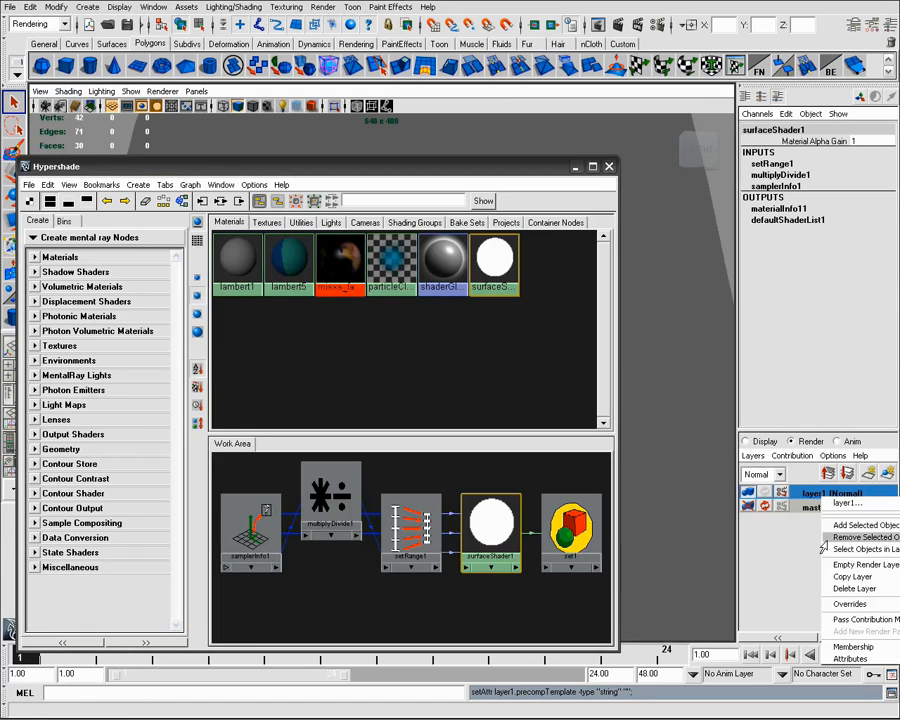
{"action": "left_click", "coordinate": [822, 587]}
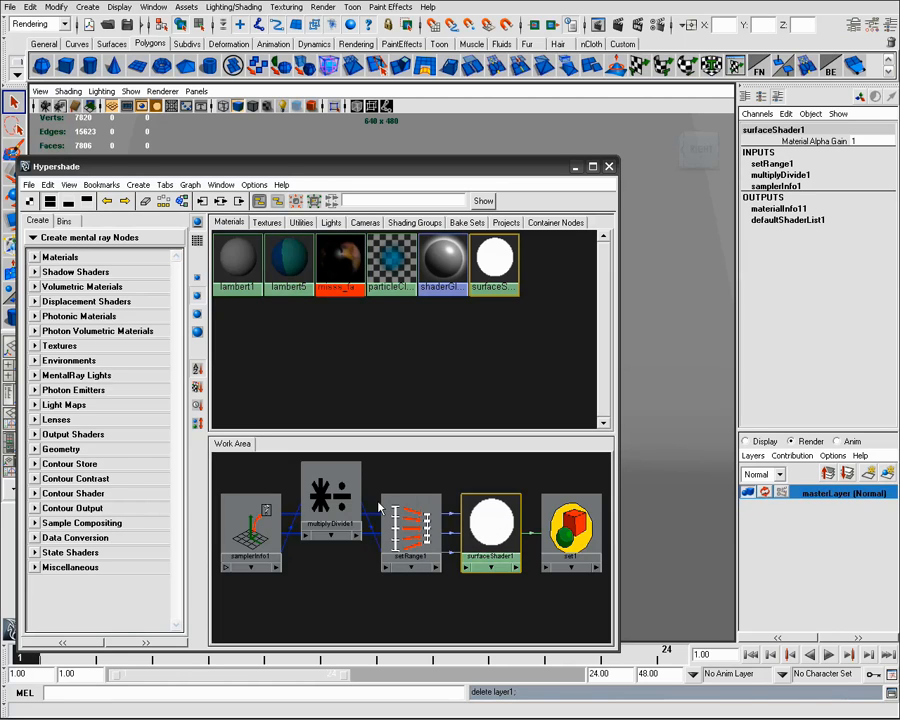
{"action": "left_click_drag", "start_coordinate": [355, 505], "coordinate": [356, 582]}
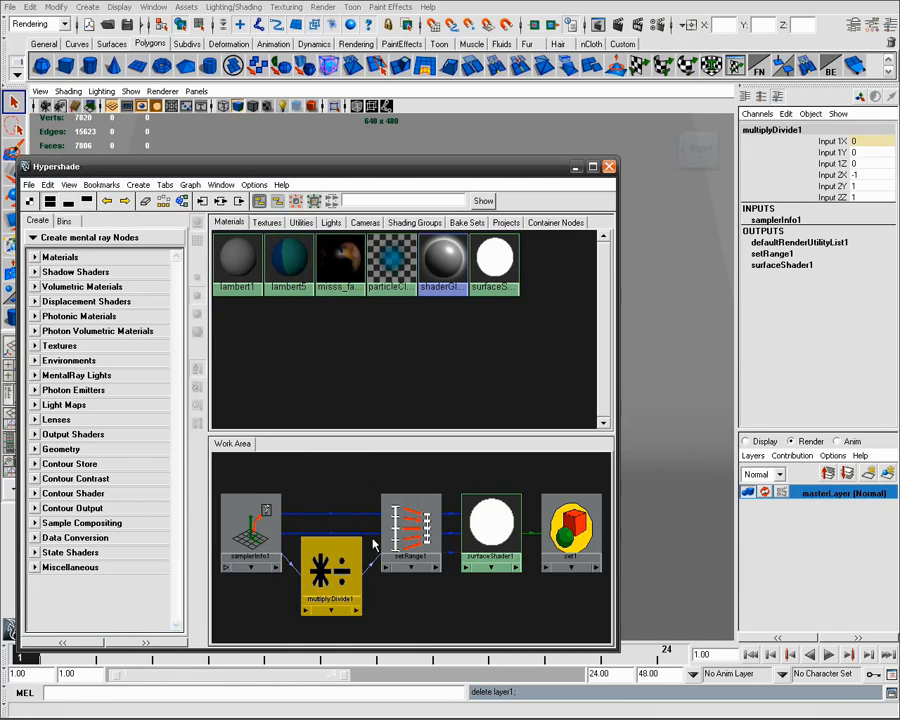
{"action": "scroll", "coordinate": [340, 545], "scroll_direction": "down", "scroll_amount": 2}
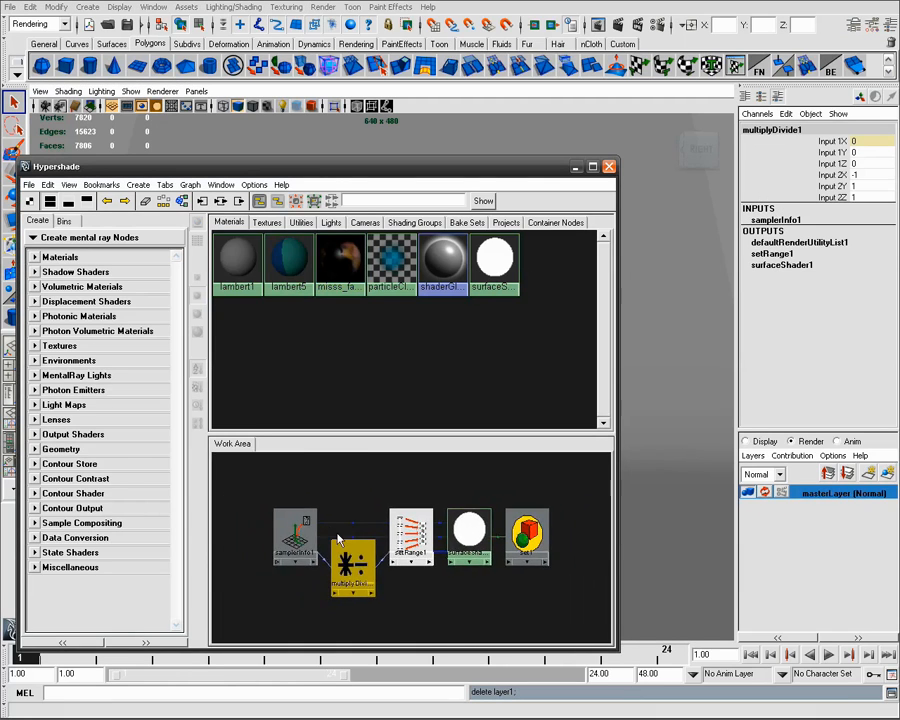
Remove the depthRemapped pass from the master layer's associated passes in the render settings
{"action": "left_click", "coordinate": [655, 28]}
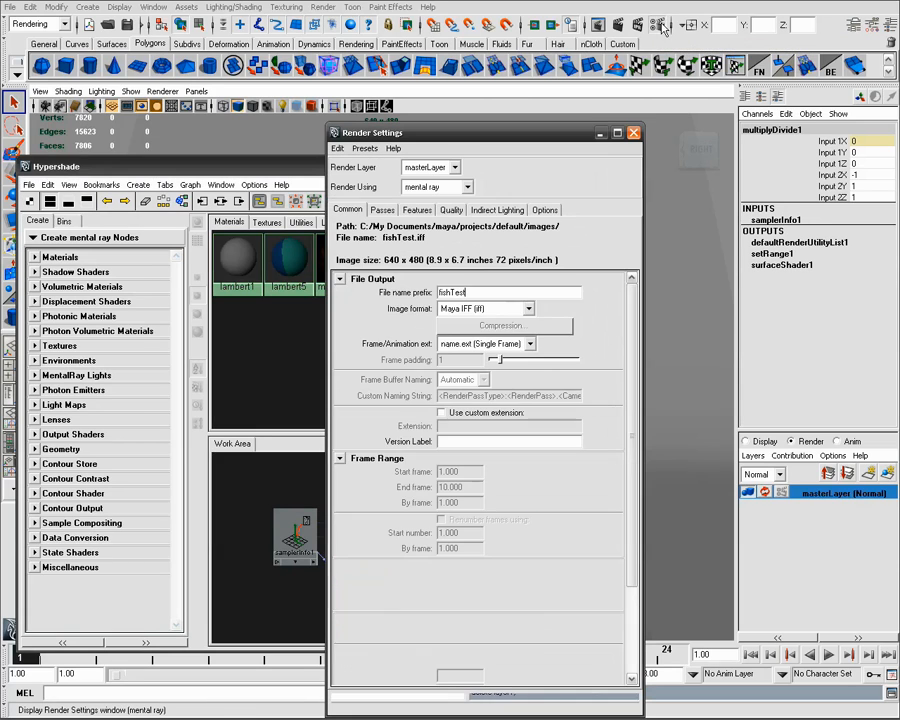
{"action": "left_click", "coordinate": [382, 210]}
{"action": "left_click", "coordinate": [407, 400]}
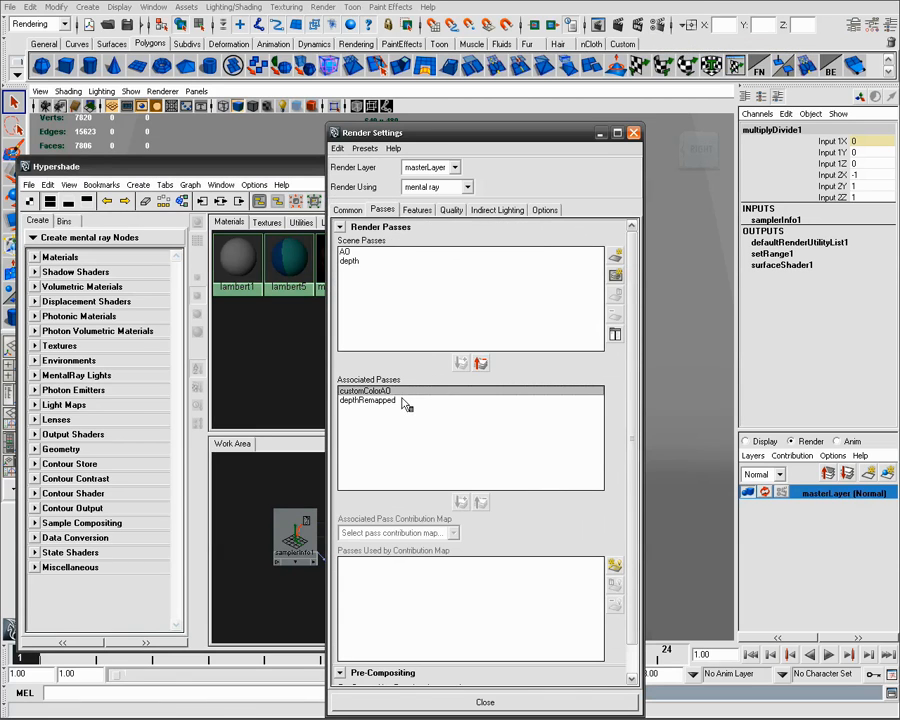
{"action": "left_click", "coordinate": [480, 364]}
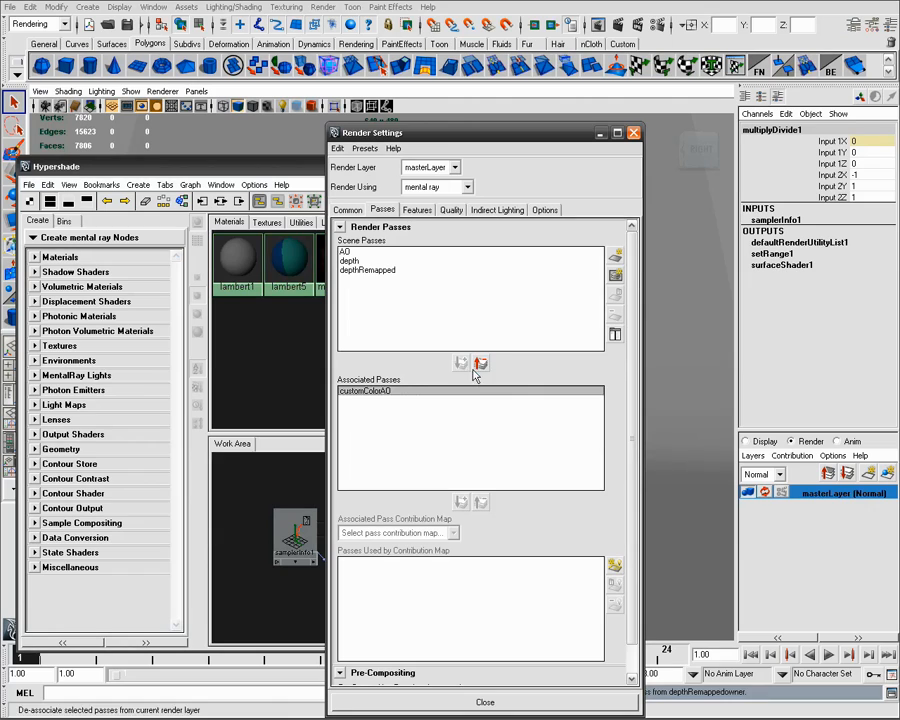
Create a Custom Color render pass and rename it customColorDepth
{"action": "left_click", "coordinate": [616, 257]}
{"action": "mouse_move", "coordinate": [699, 408]}
{"action": "left_mouse_down"}
{"action": "mouse_move", "coordinate": [705, 524]}
{"action": "mouse_move", "coordinate": [703, 405]}
{"action": "left_mouse_up"}
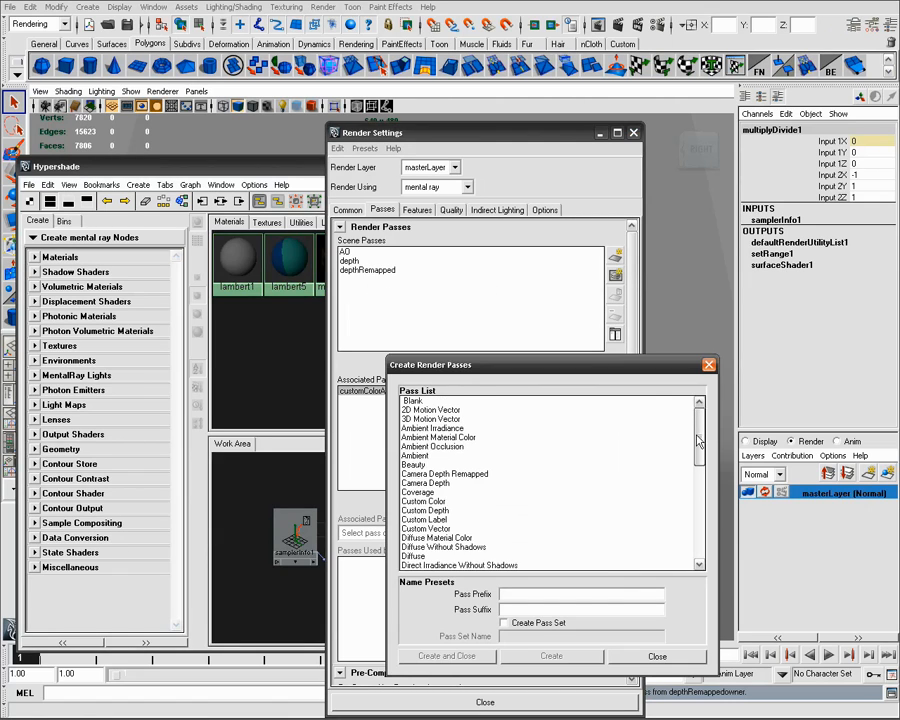
{"action": "left_click", "coordinate": [425, 501]}
{"action": "left_click", "coordinate": [447, 656]}
{"action": "double_click", "coordinate": [375, 262]}
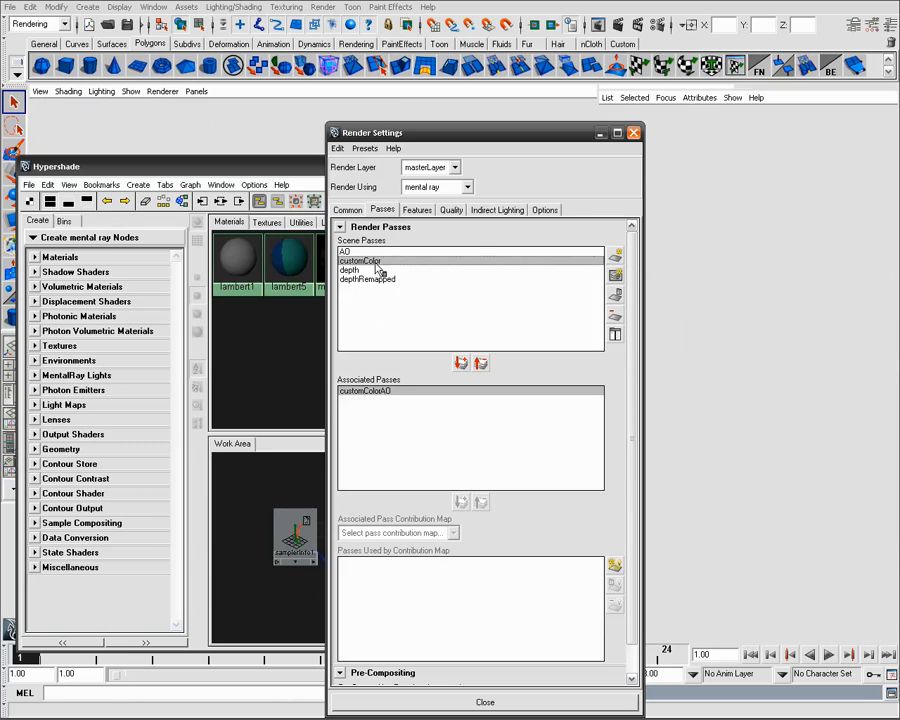
{"action": "left_click", "coordinate": [762, 161]}
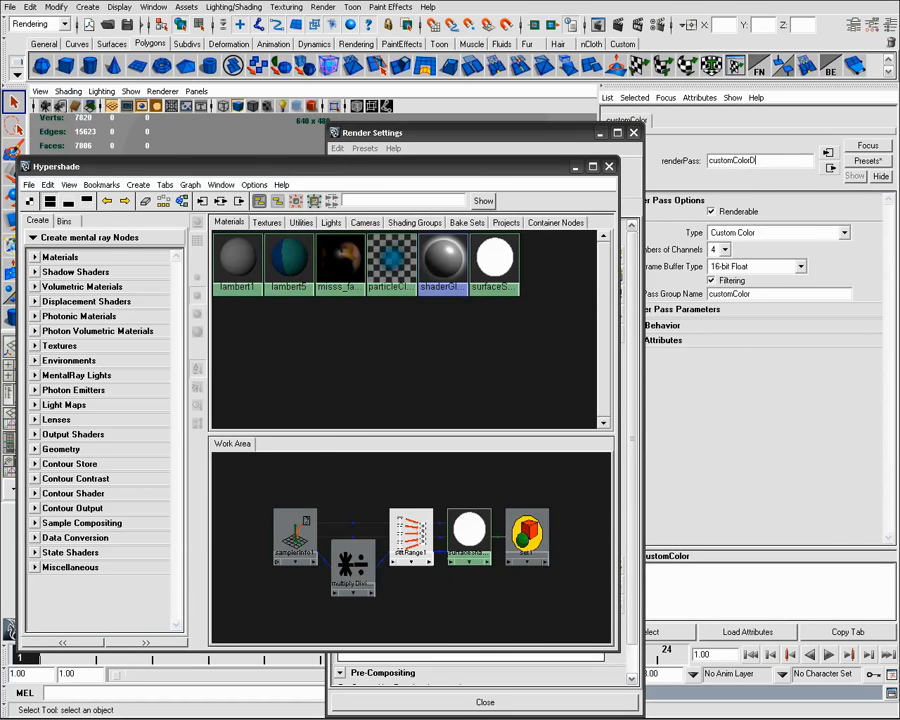
{"action": "key", "text": "Return"}
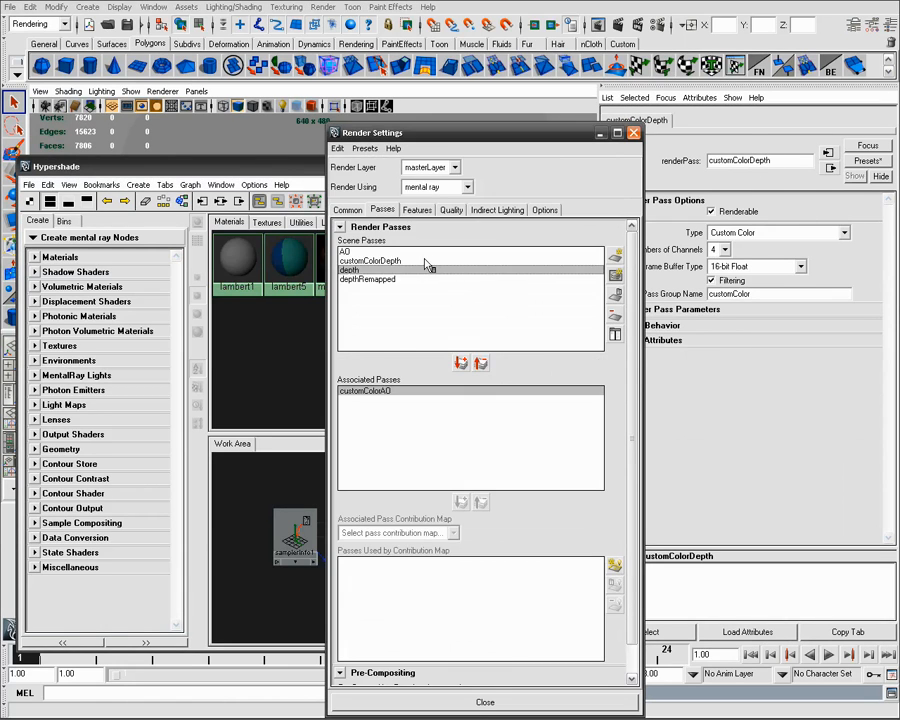
Associate customColorDepth with the master layer and close the render settings
{"action": "left_click", "coordinate": [462, 364]}
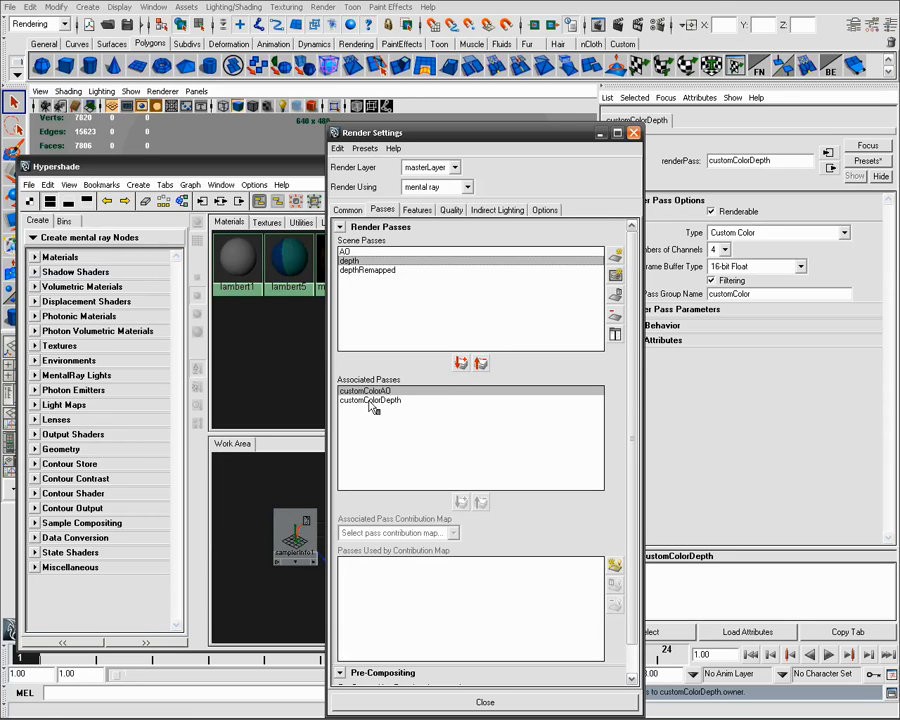
{"action": "left_click_drag", "start_coordinate": [502, 133], "coordinate": [580, 106]}
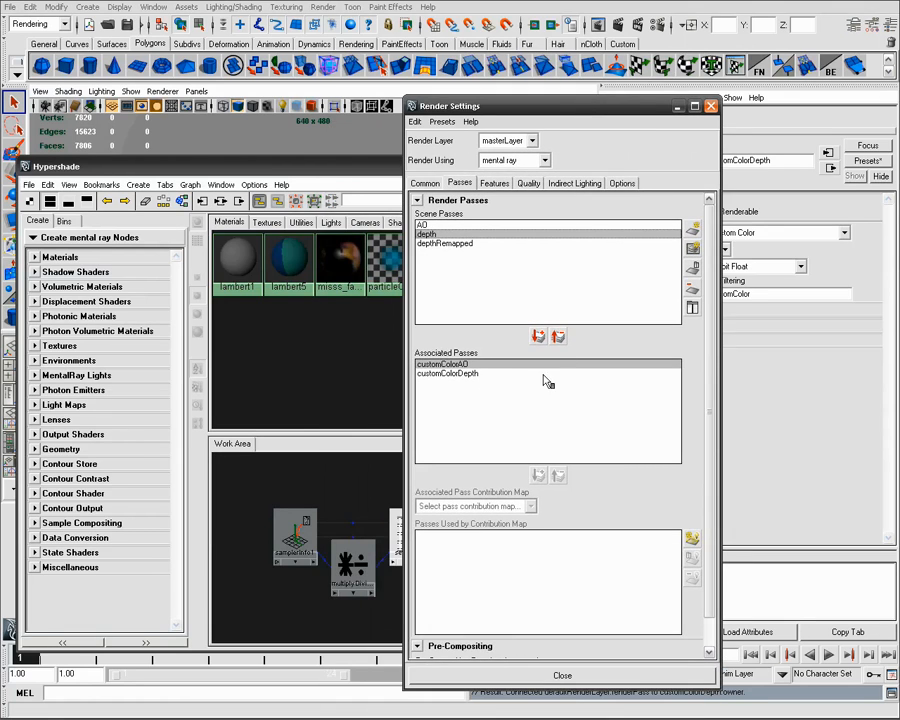
{"action": "left_click", "coordinate": [711, 107]}
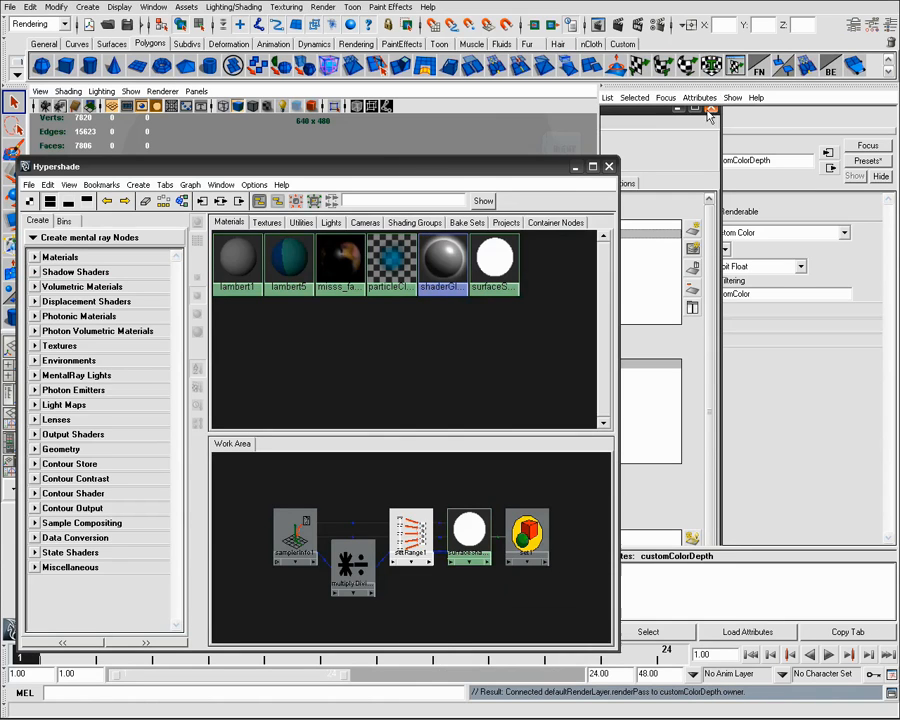
Create a writeToColorBuffer node and place it above the surface shader in the Hypershade work area
{"action": "left_click", "coordinate": [108, 567]}
{"action": "scroll", "coordinate": [176, 541], "scroll_direction": "down", "scroll_amount": 1}
{"action": "scroll", "coordinate": [176, 541], "scroll_direction": "down", "scroll_amount": 2}
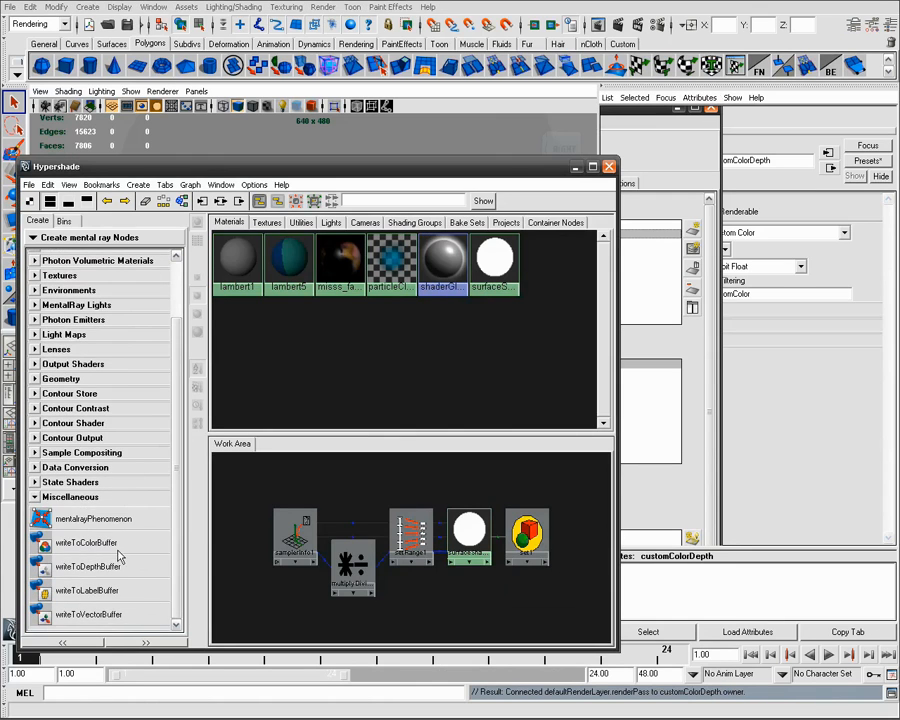
{"action": "left_click", "coordinate": [112, 543]}
{"action": "left_click_drag", "start_coordinate": [232, 478], "coordinate": [448, 476]}
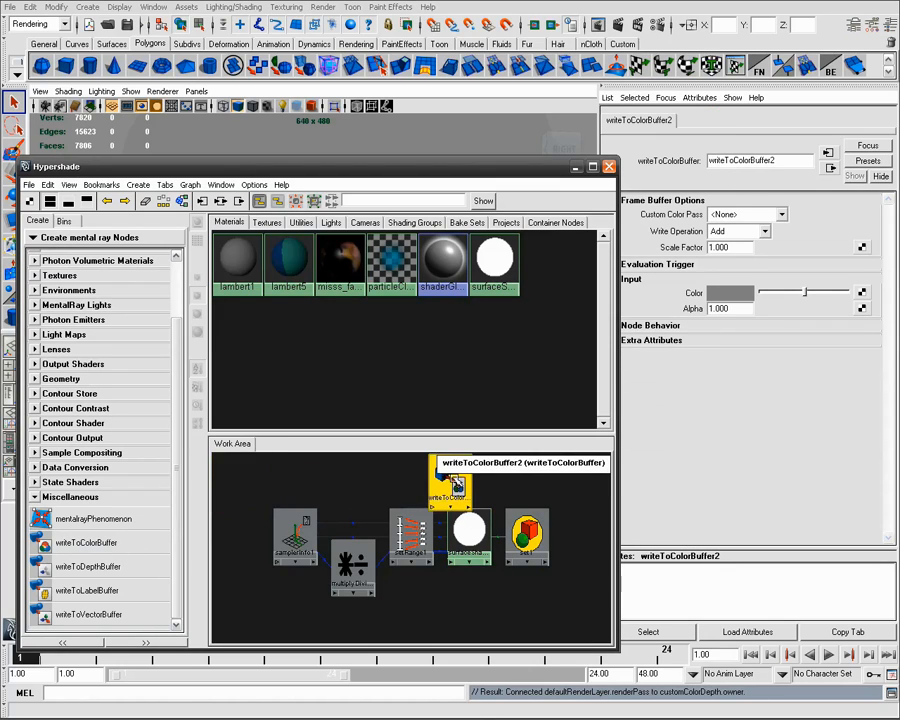
Connect misss_fast_simple_maya1 to the new writeToColorBuffer node as its pass-through and set the node's Custom Color Pass to customColorDepth
{"action": "middle_click_drag", "start_coordinate": [376, 457], "coordinate": [378, 470]}
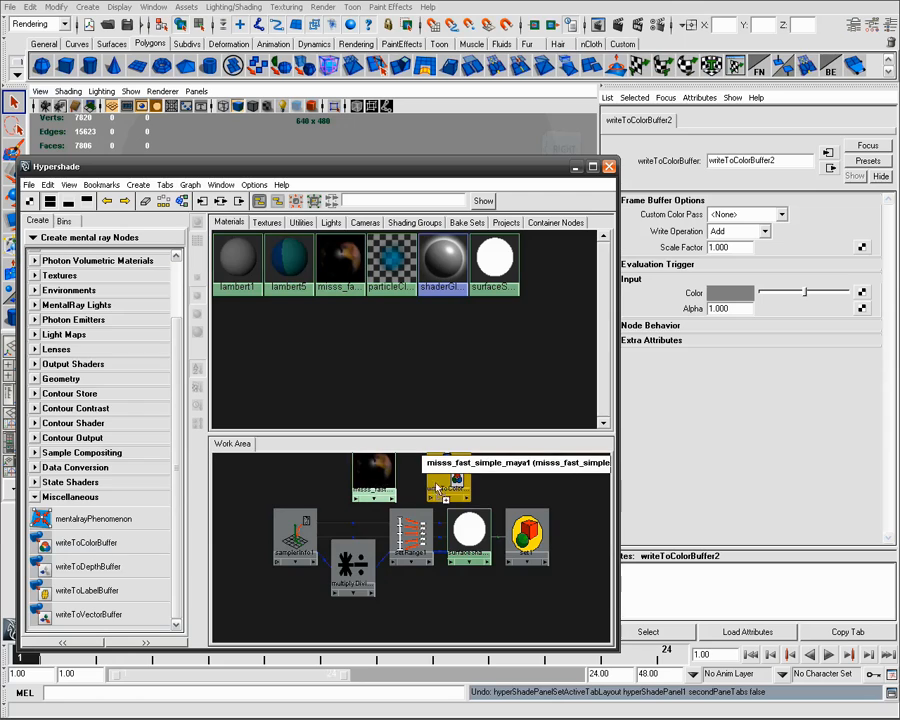
{"action": "middle_click_drag", "start_coordinate": [378, 476], "coordinate": [443, 485]}
{"action": "left_click", "coordinate": [462, 533]}
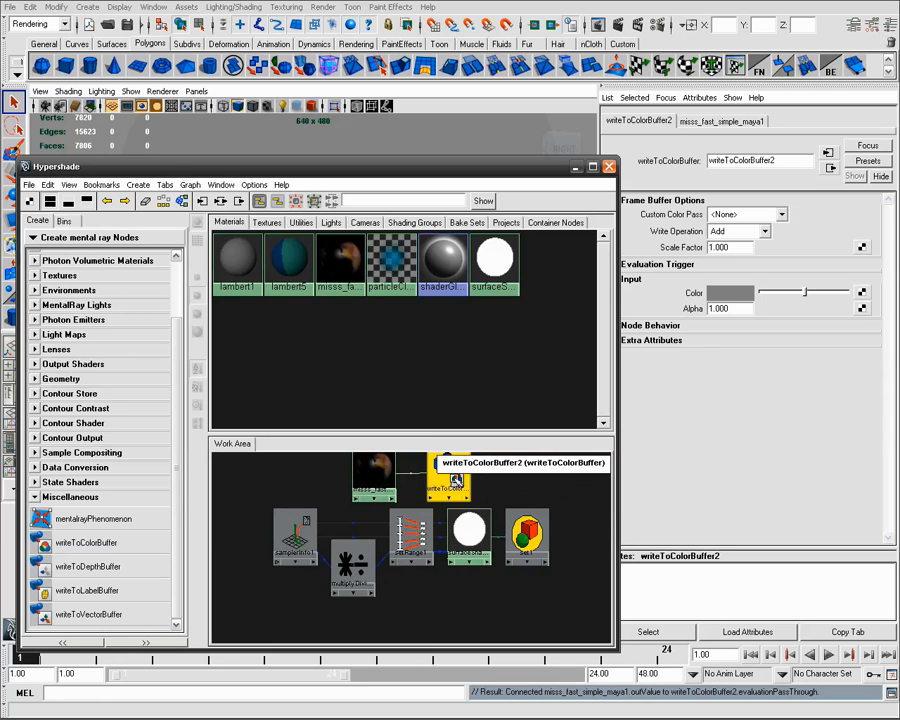
{"action": "left_click", "coordinate": [750, 214]}
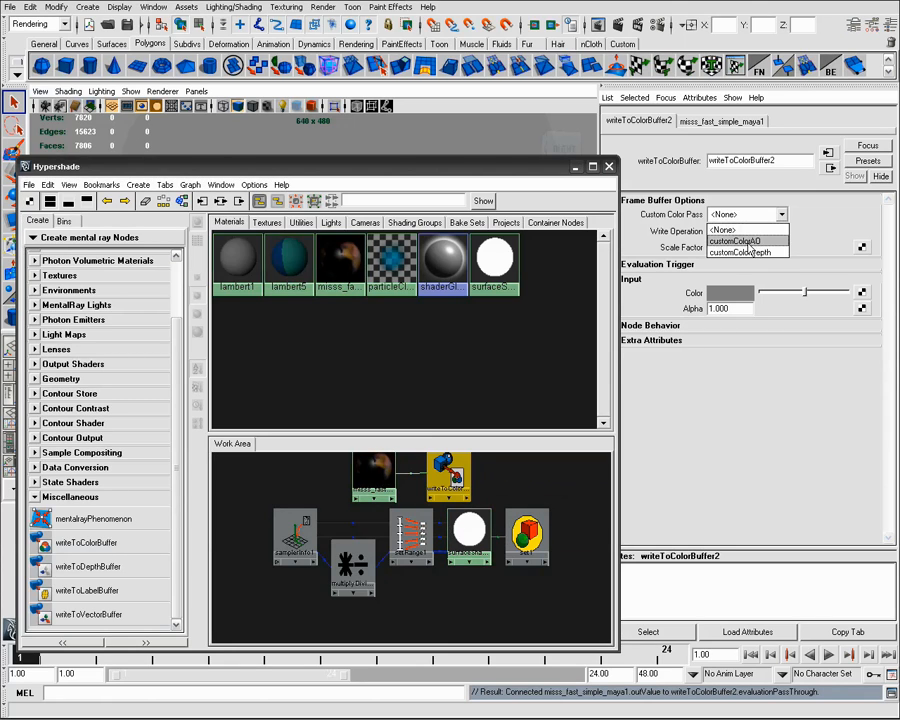
{"action": "left_click", "coordinate": [738, 252]}
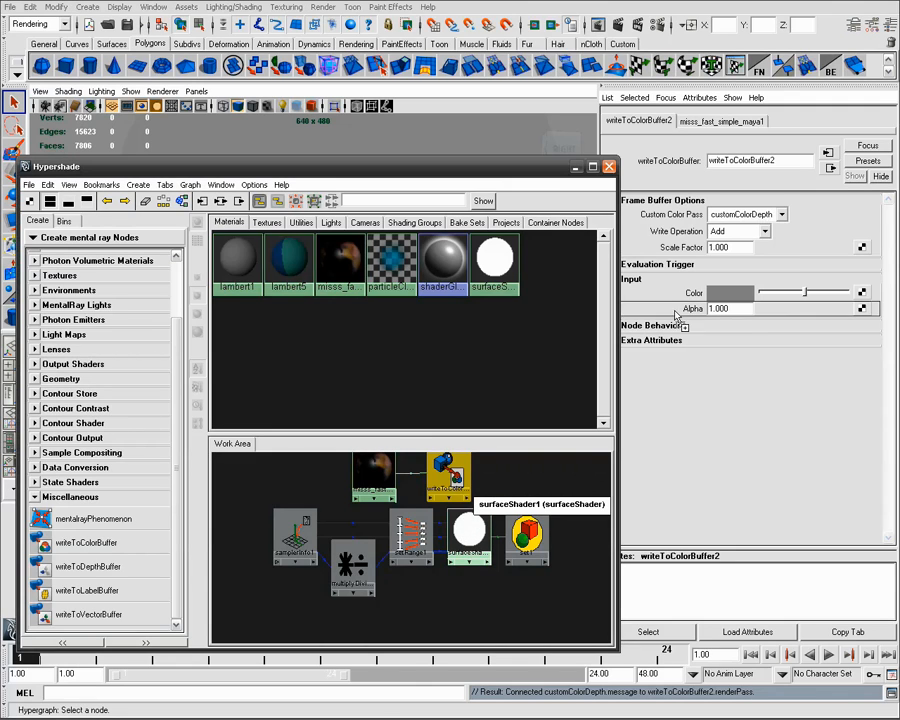
Connect surfaceShader1's outColor to the color input of writeToColorBuffer2 and close the Hypershade
{"action": "middle_click_drag", "start_coordinate": [675, 315], "coordinate": [677, 301]}
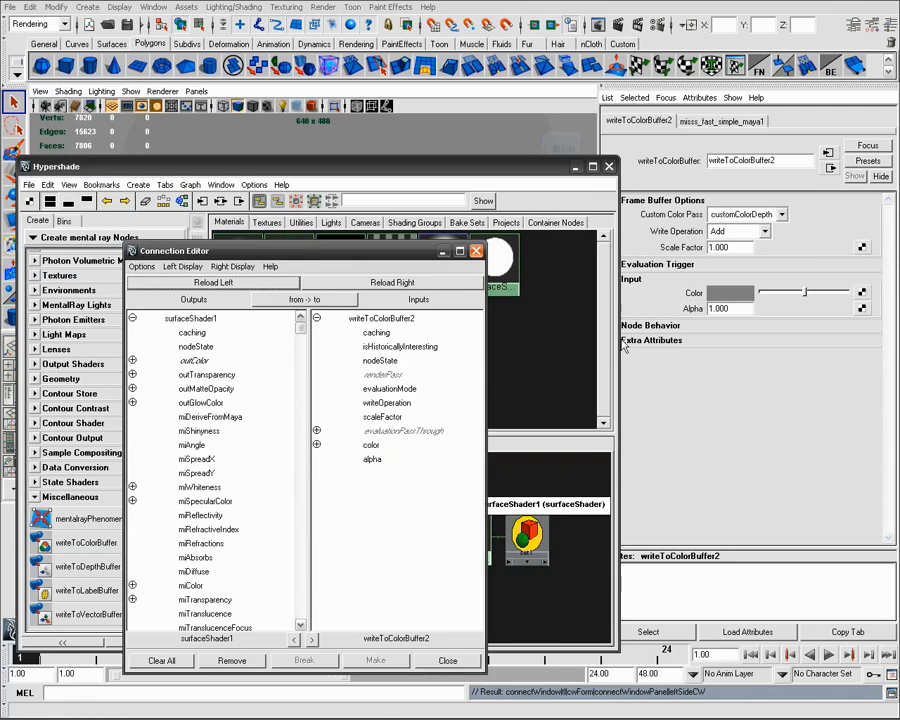
{"action": "left_click_drag", "start_coordinate": [366, 241], "coordinate": [396, 217]}
{"action": "left_click", "coordinate": [219, 327]}
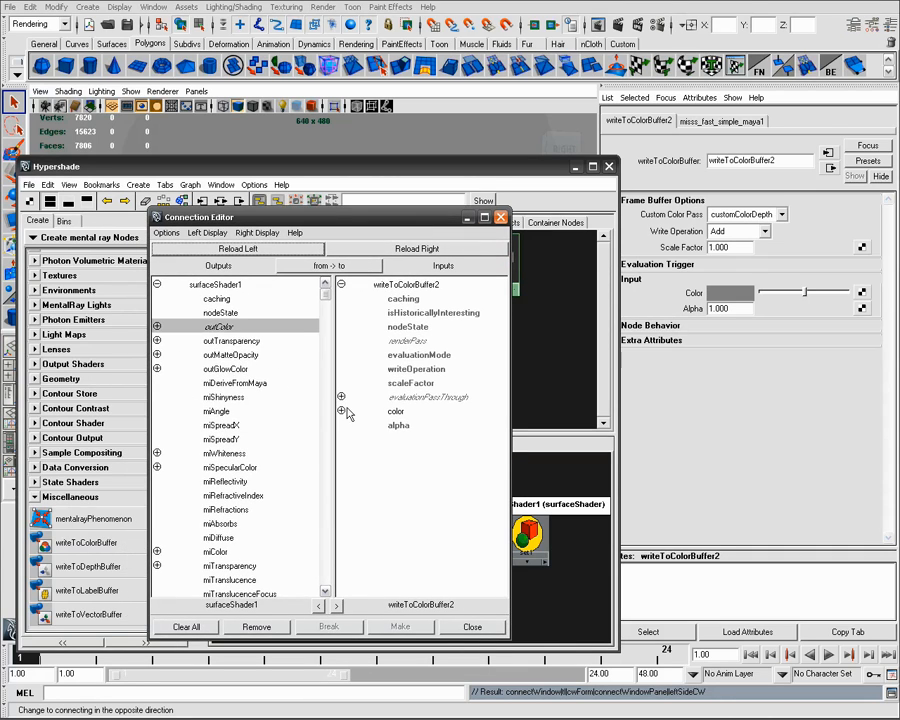
{"action": "left_click", "coordinate": [398, 411]}
{"action": "left_click", "coordinate": [501, 217]}
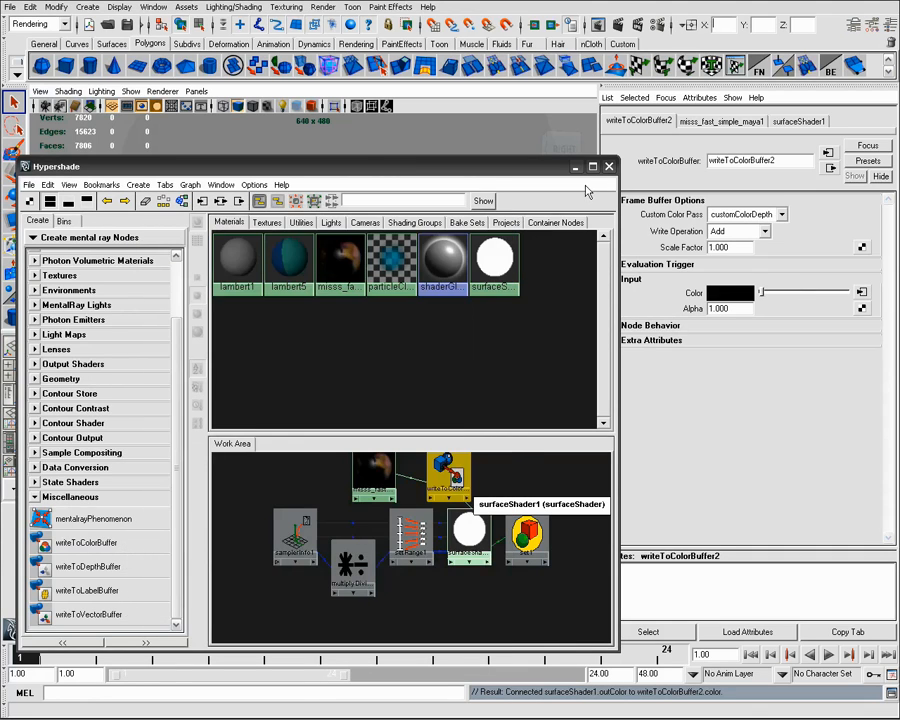
{"action": "left_click", "coordinate": [608, 166]}
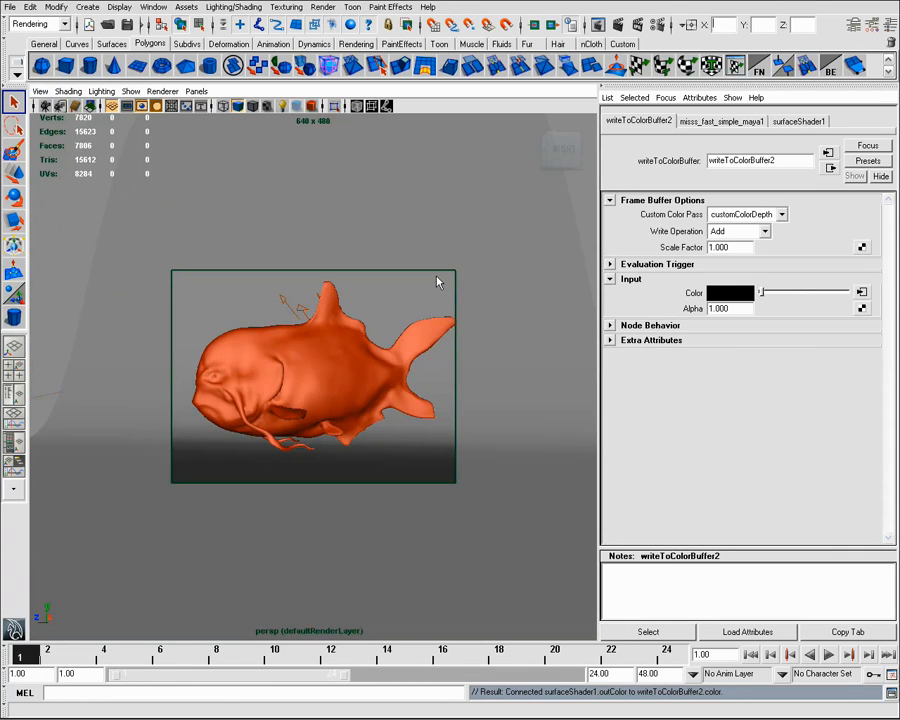
Render the current frame with mental ray in the Render View
{"action": "left_click", "coordinate": [153, 7]}
{"action": "mouse_move", "coordinate": [180, 38]}
{"action": "left_click", "coordinate": [300, 46]}
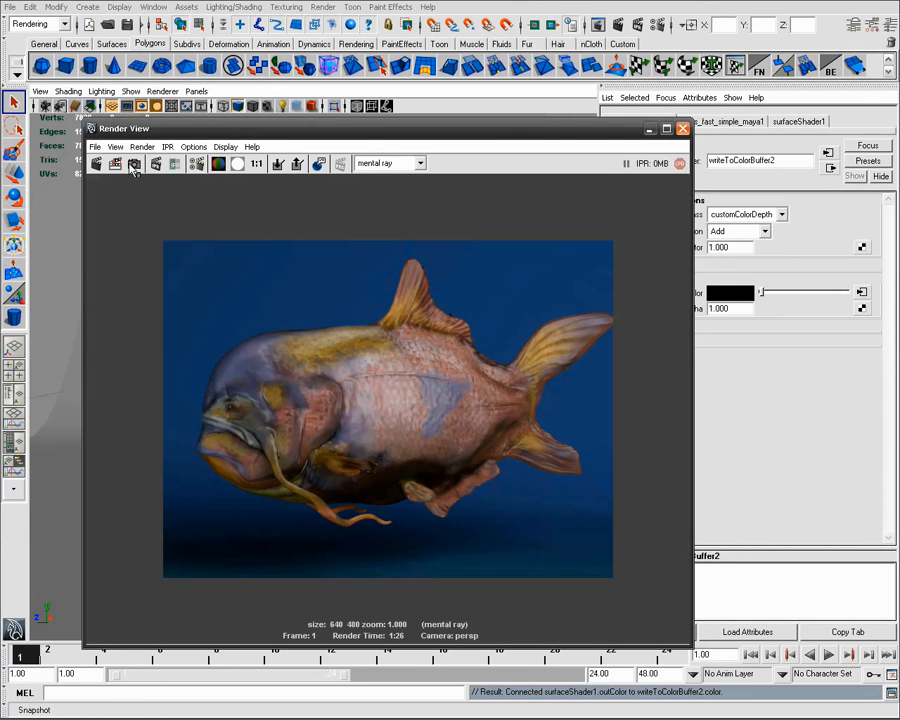
{"action": "left_click", "coordinate": [97, 165]}
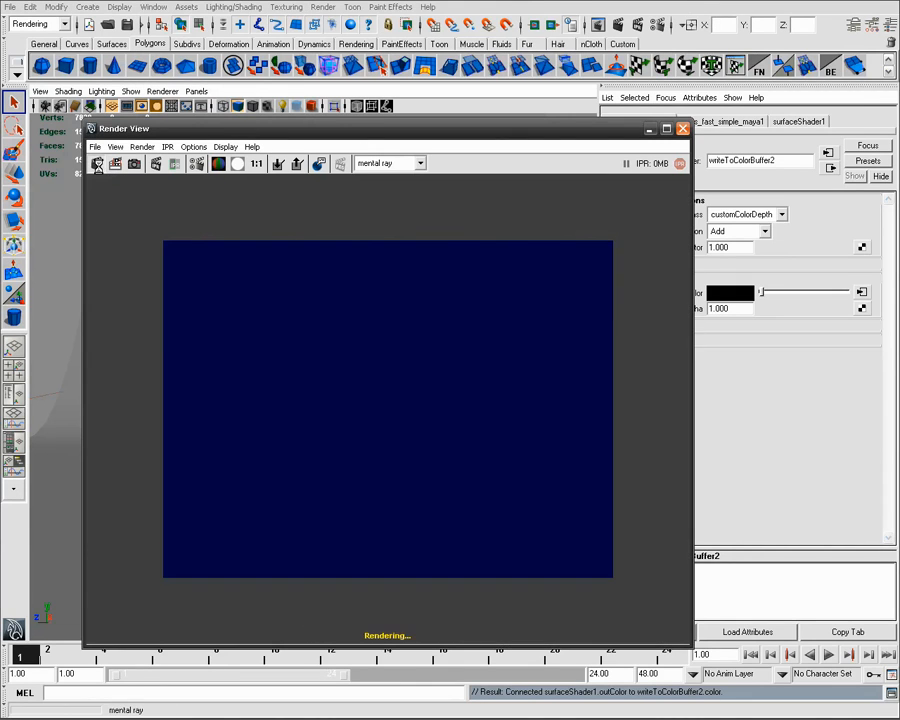
Load the rendered customColorDepth pass to check it, close the image viewer, and save the scene
{"action": "left_click", "coordinate": [95, 147]}
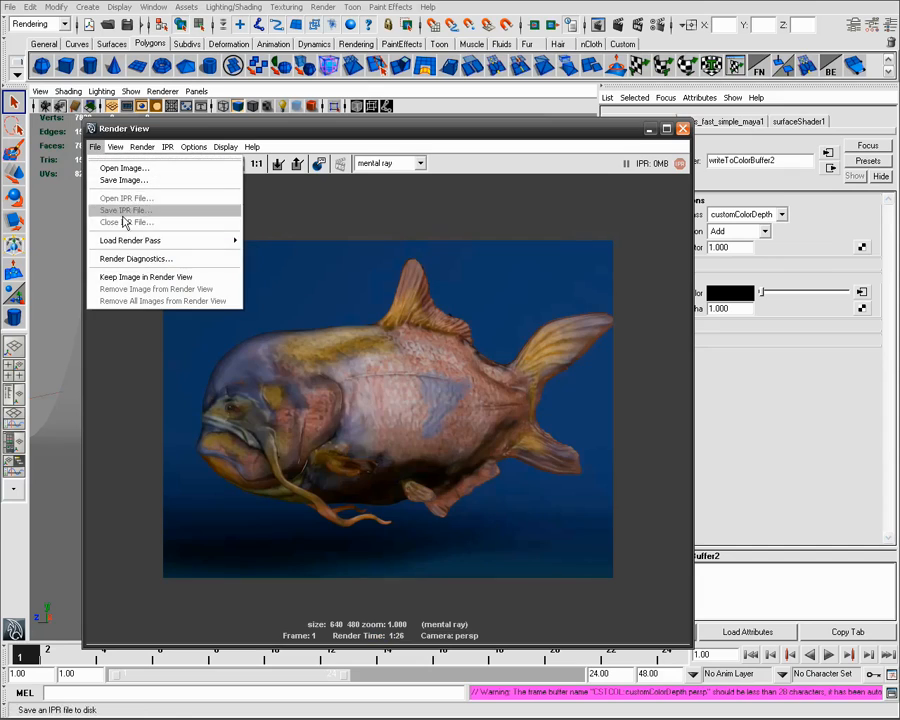
{"action": "mouse_move", "coordinate": [148, 241]}
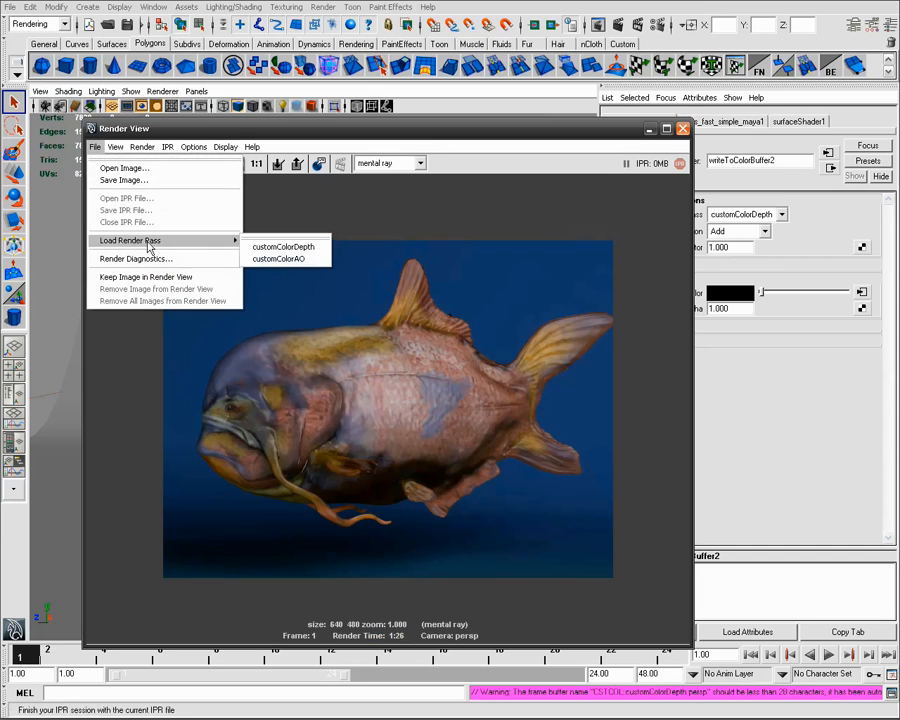
{"action": "left_click", "coordinate": [298, 259]}
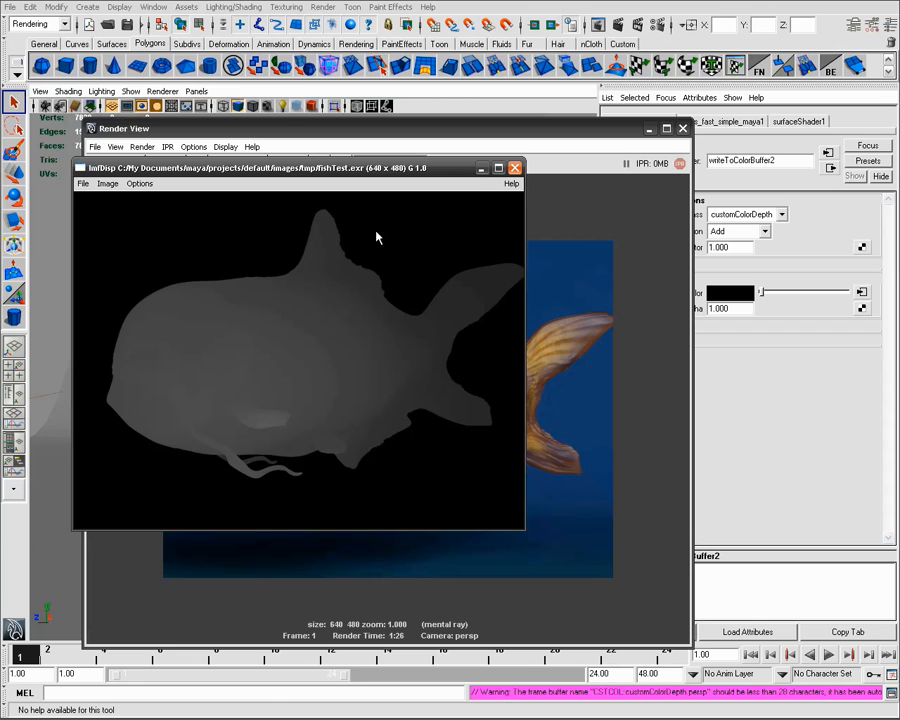
{"action": "left_click", "coordinate": [514, 167]}
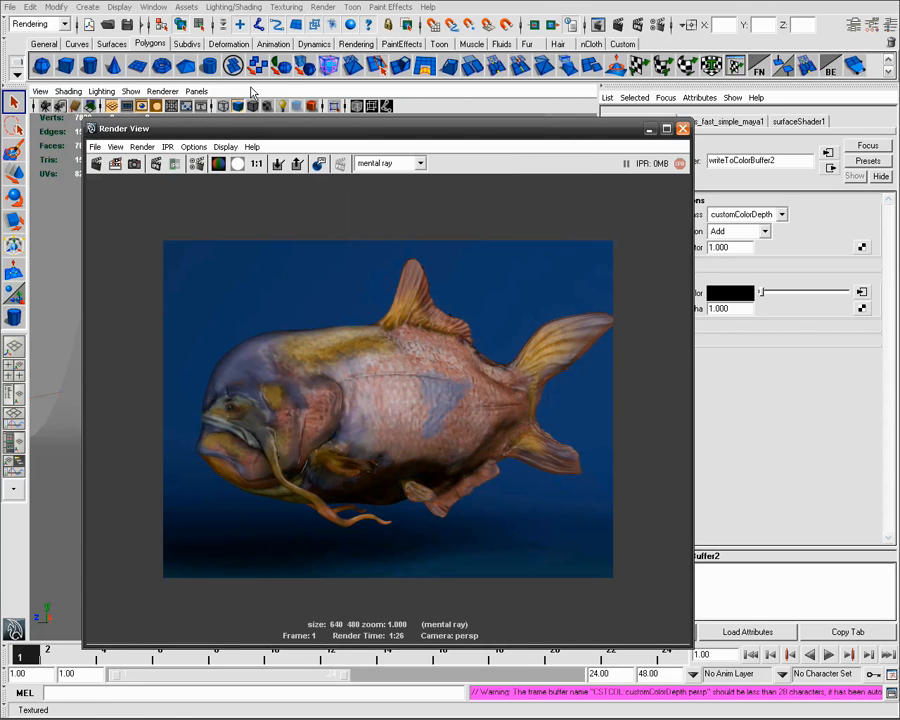
{"action": "left_click", "coordinate": [126, 23]}
Set the render image width to 800 pixels with the width/height ratio maintained and start a batch render
{"action": "left_click", "coordinate": [662, 67]}
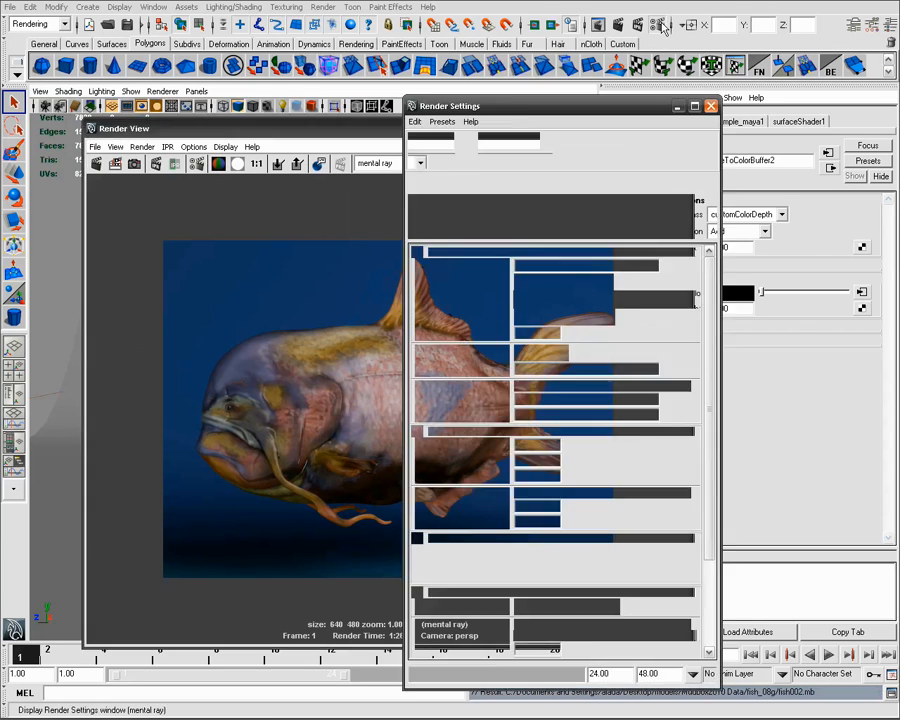
{"action": "scroll", "coordinate": [555, 400], "scroll_direction": "down", "scroll_amount": 3}
{"action": "double_click", "coordinate": [530, 547]}
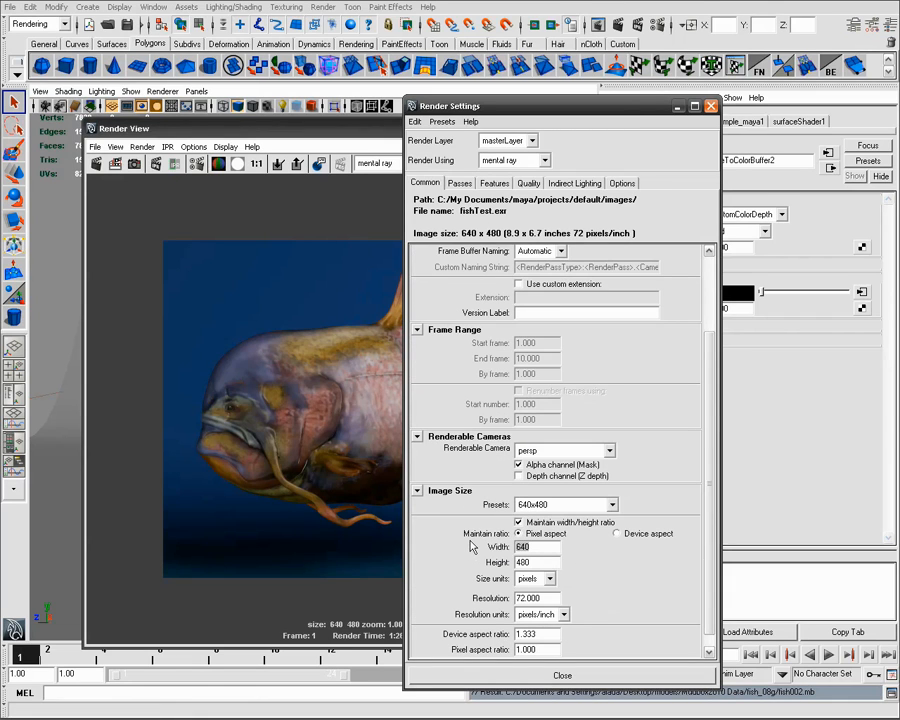
{"action": "type", "text": "800"}
{"action": "key", "text": "Return"}
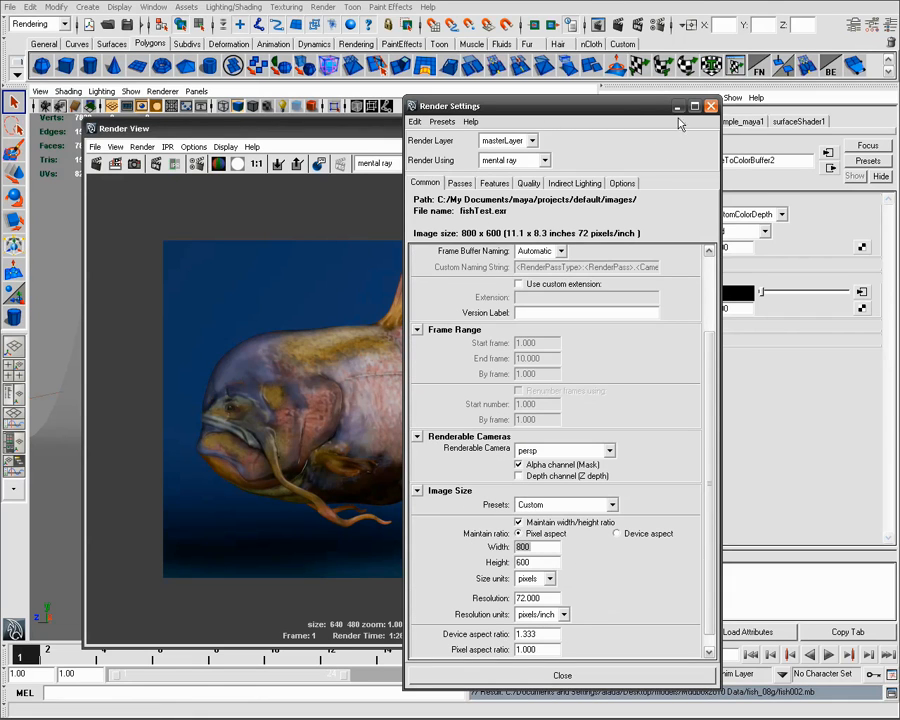
{"action": "left_click", "coordinate": [710, 105]}
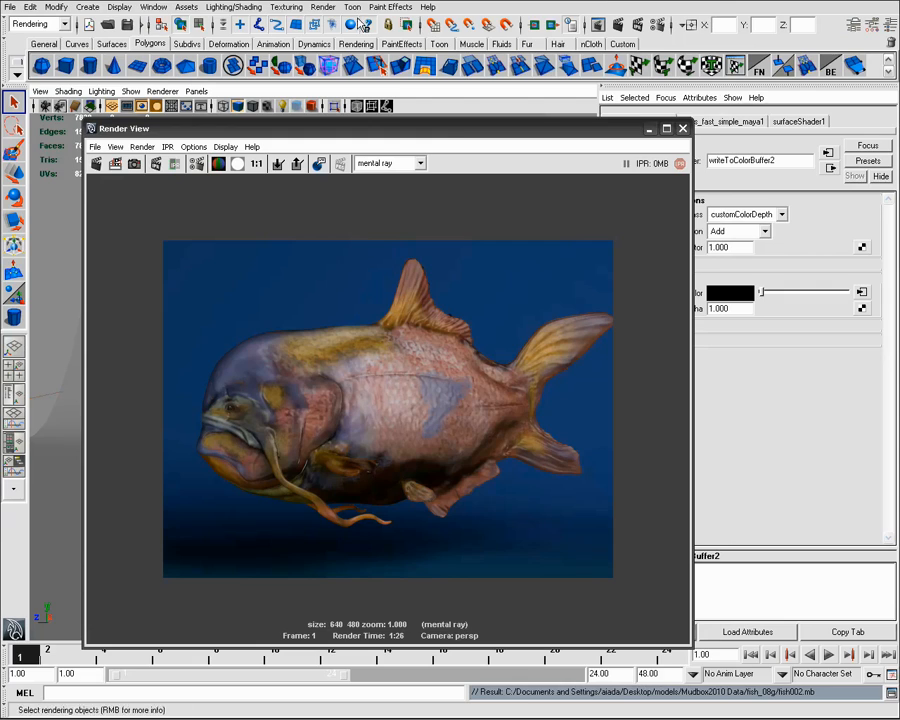
{"action": "left_click", "coordinate": [323, 7]}
{"action": "left_click", "coordinate": [341, 129]}
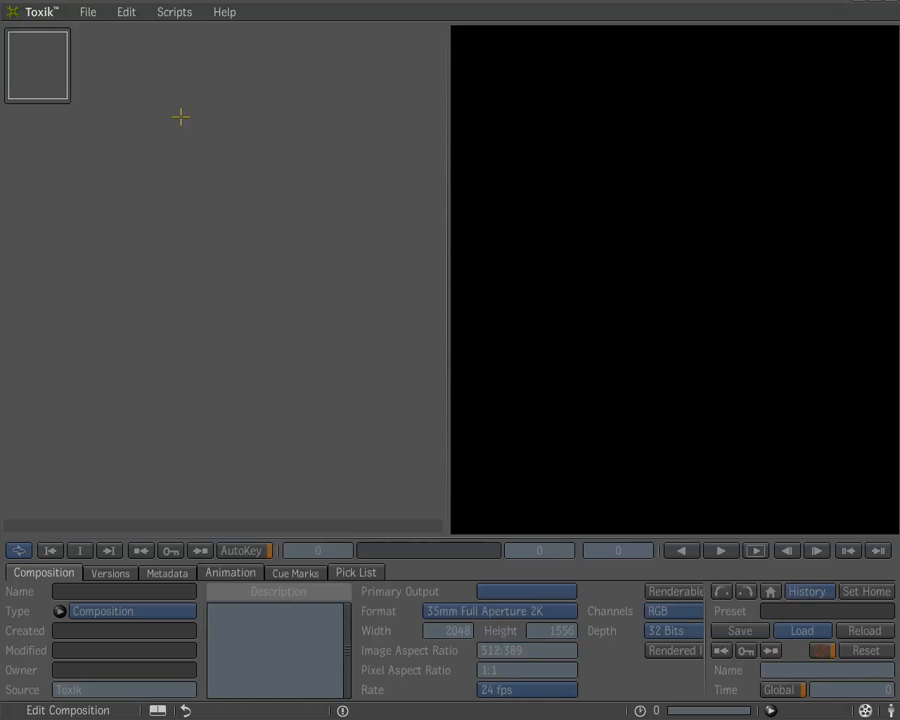
Switch to Toxik and create a new composition with the default name
{"action": "left_click", "coordinate": [88, 12]}
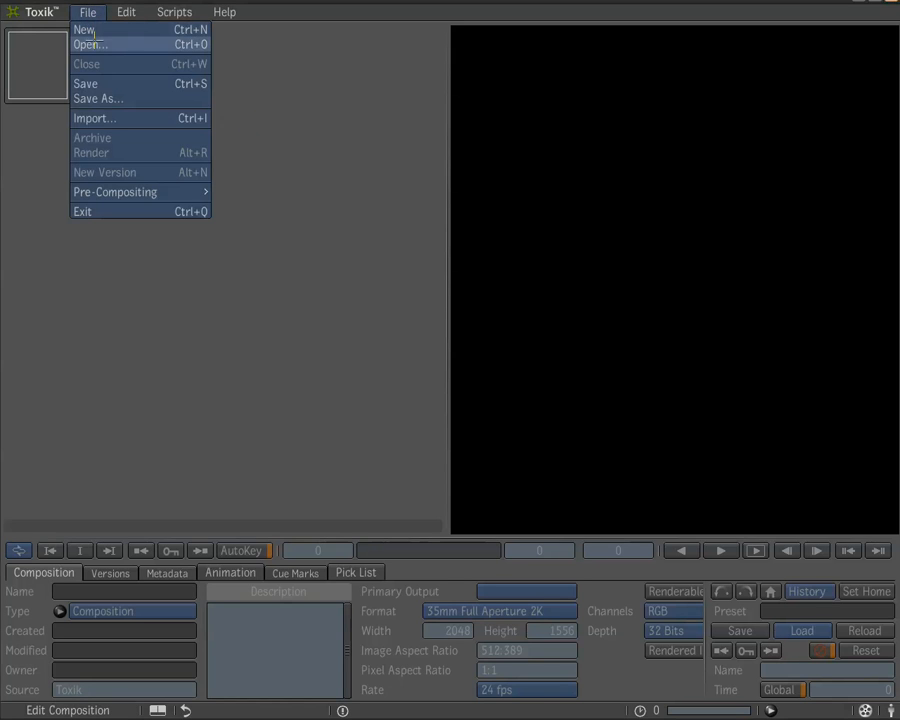
{"action": "left_click", "coordinate": [92, 30]}
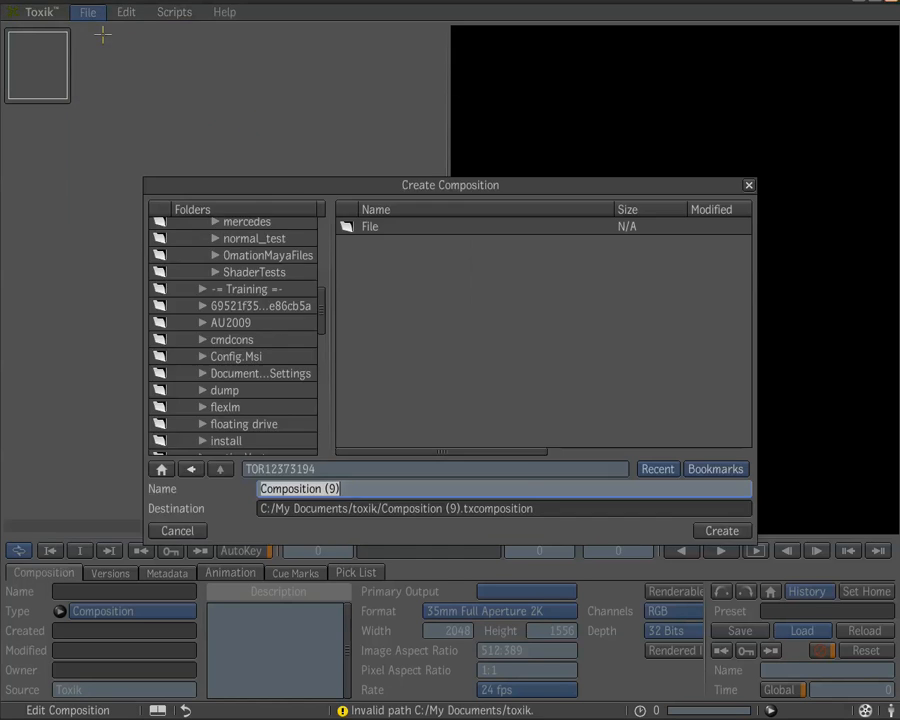
{"action": "left_click", "coordinate": [714, 529]}
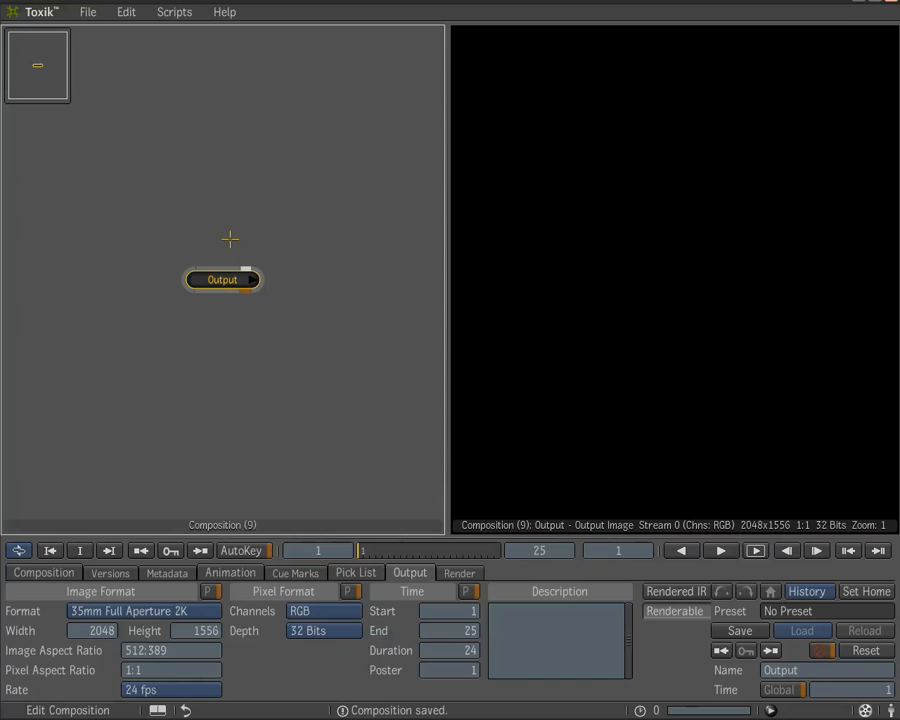
Import all channels of fishTest.exr from C:/render into the composition
{"action": "left_click", "coordinate": [88, 12]}
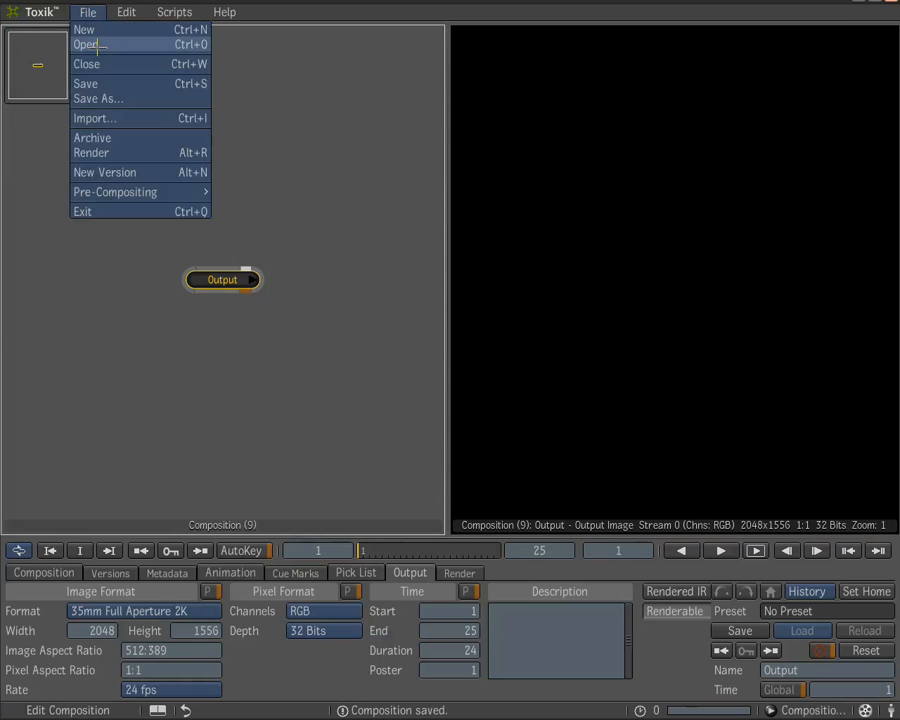
{"action": "left_click", "coordinate": [88, 12]}
{"action": "left_click", "coordinate": [88, 12]}
{"action": "left_click", "coordinate": [98, 116]}
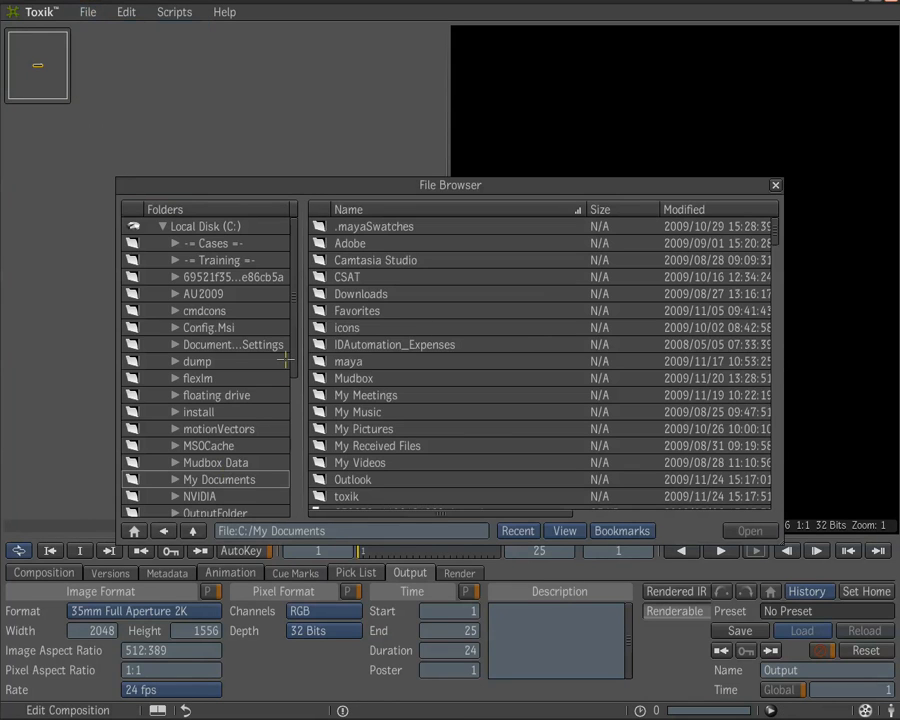
{"action": "scroll", "coordinate": [291, 420], "scroll_direction": "down", "scroll_amount": 4}
{"action": "left_click", "coordinate": [200, 356]}
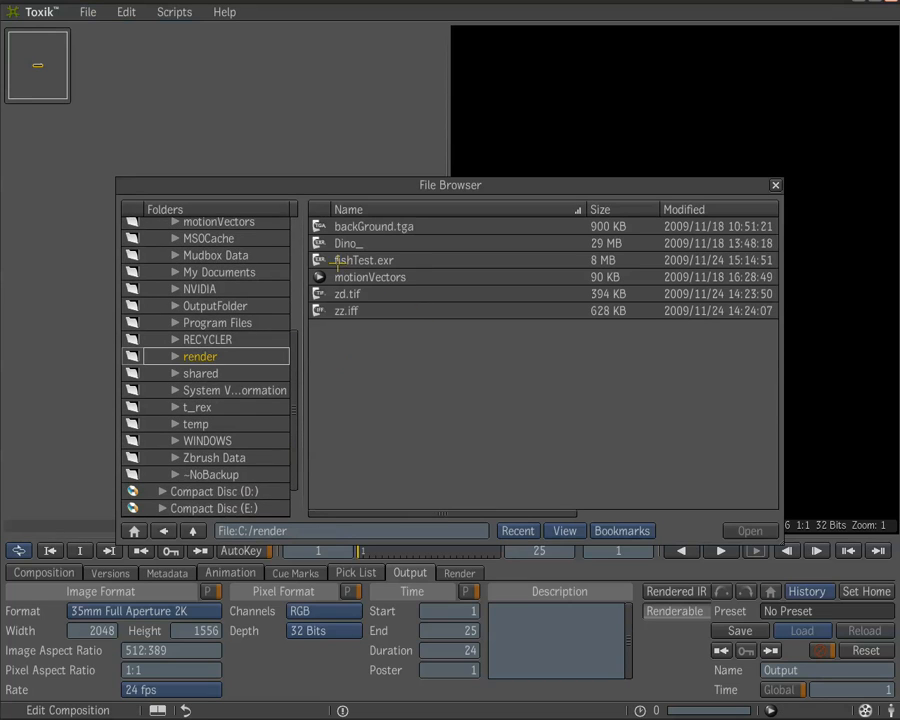
{"action": "left_click", "coordinate": [399, 260]}
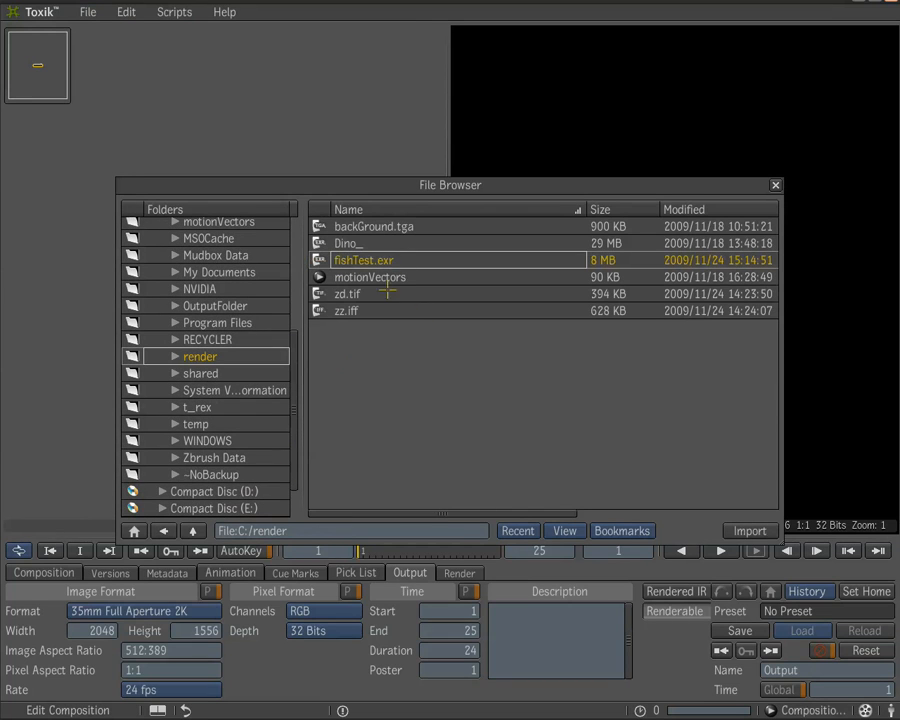
{"action": "right_click", "coordinate": [333, 259]}
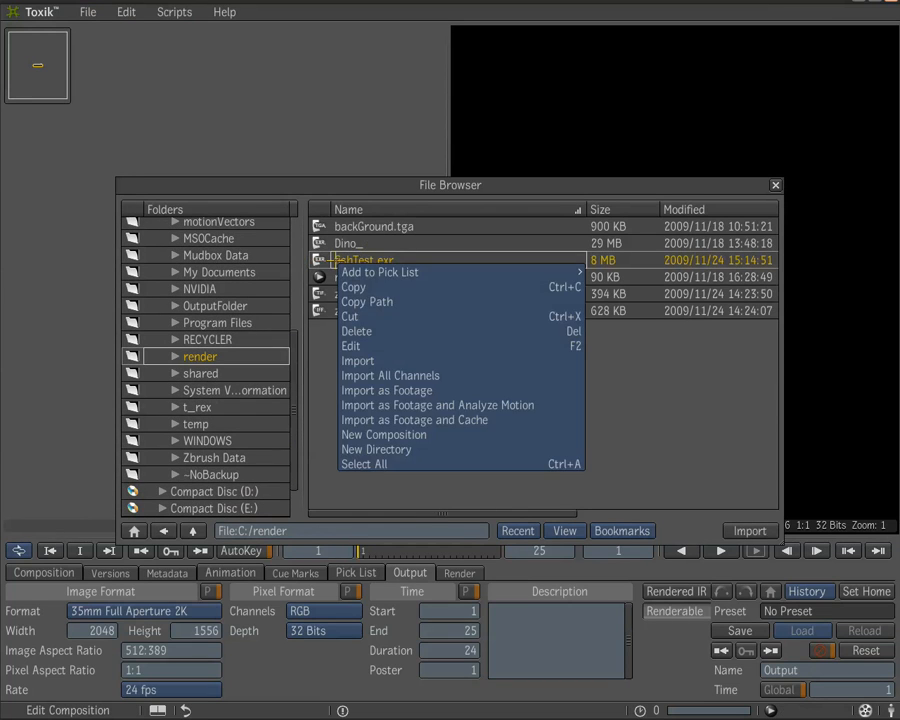
{"action": "left_click", "coordinate": [385, 375]}
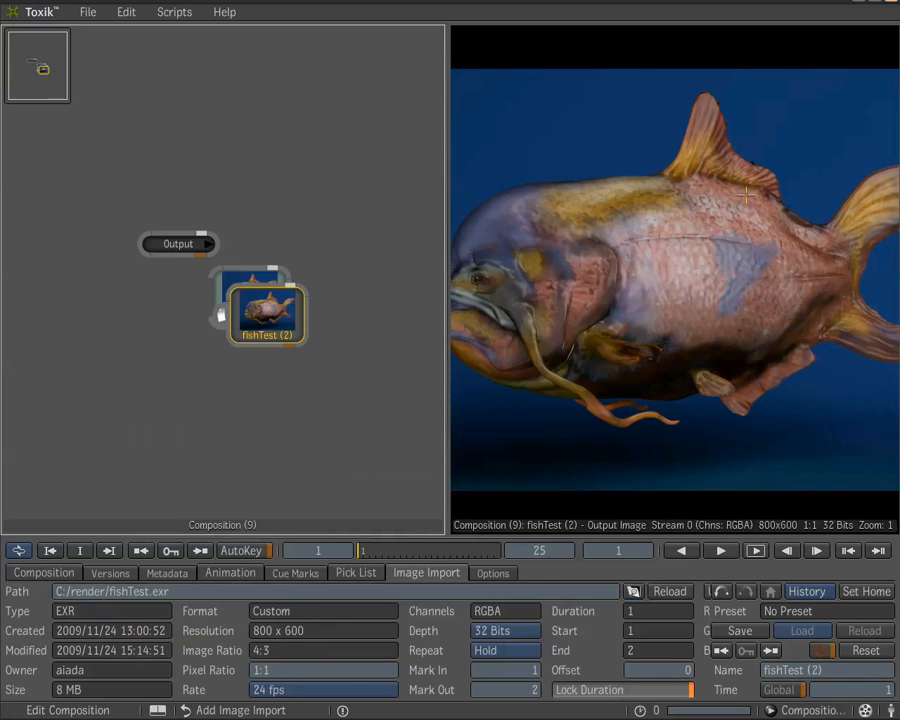
Spread the two fishTest nodes apart, one above the other, away from the Output node and check the outputs of the multichannel node
{"action": "left_click_drag", "start_coordinate": [236, 278], "coordinate": [120, 323]}
{"action": "middle_click_drag", "start_coordinate": [120, 323], "coordinate": [141, 305]}
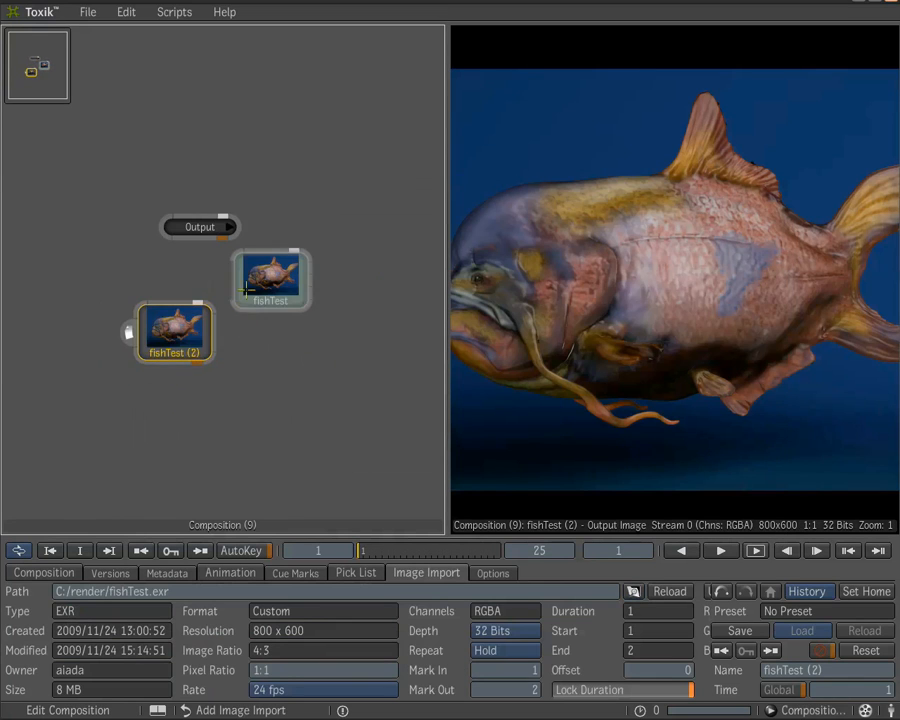
{"action": "left_click_drag", "start_coordinate": [242, 283], "coordinate": [76, 211]}
{"action": "middle_click_drag", "start_coordinate": [26, 229], "coordinate": [134, 223]}
{"action": "left_click_drag", "start_coordinate": [283, 325], "coordinate": [139, 358]}
{"action": "left_click_drag", "start_coordinate": [197, 215], "coordinate": [125, 261]}
{"action": "middle_click_drag", "start_coordinate": [125, 261], "coordinate": [125, 251]}
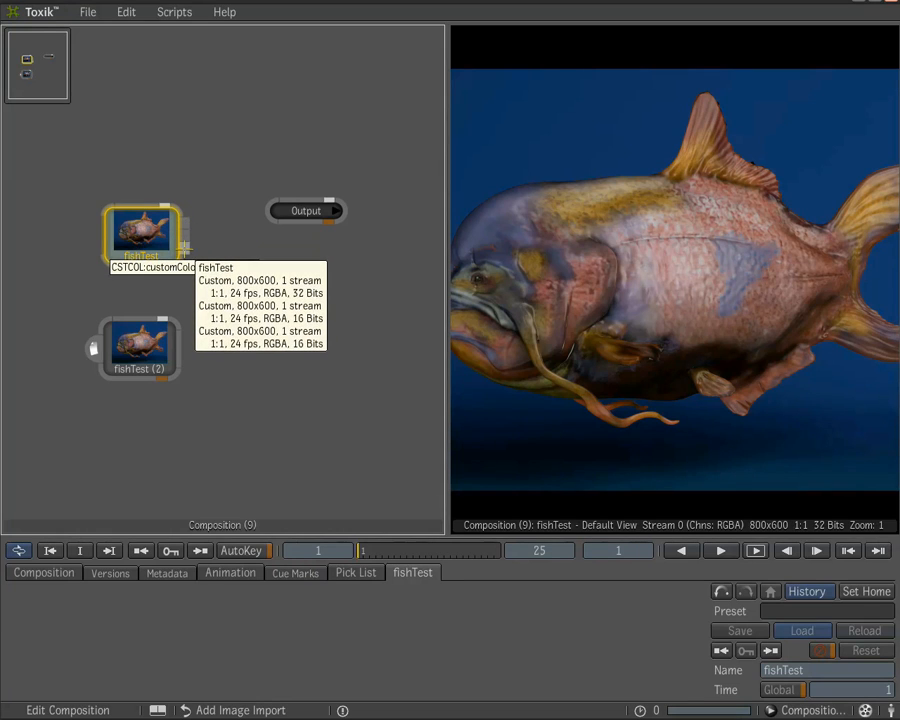
Delete both fishTest nodes from the composition
{"action": "left_click_drag", "start_coordinate": [182, 392], "coordinate": [74, 194]}
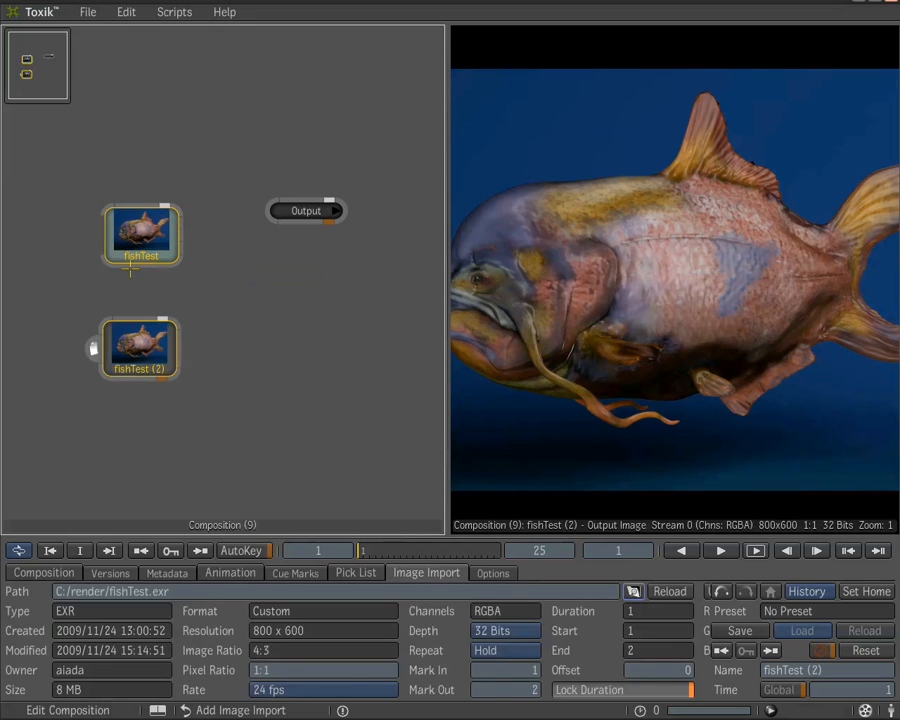
{"action": "key", "text": "Delete"}
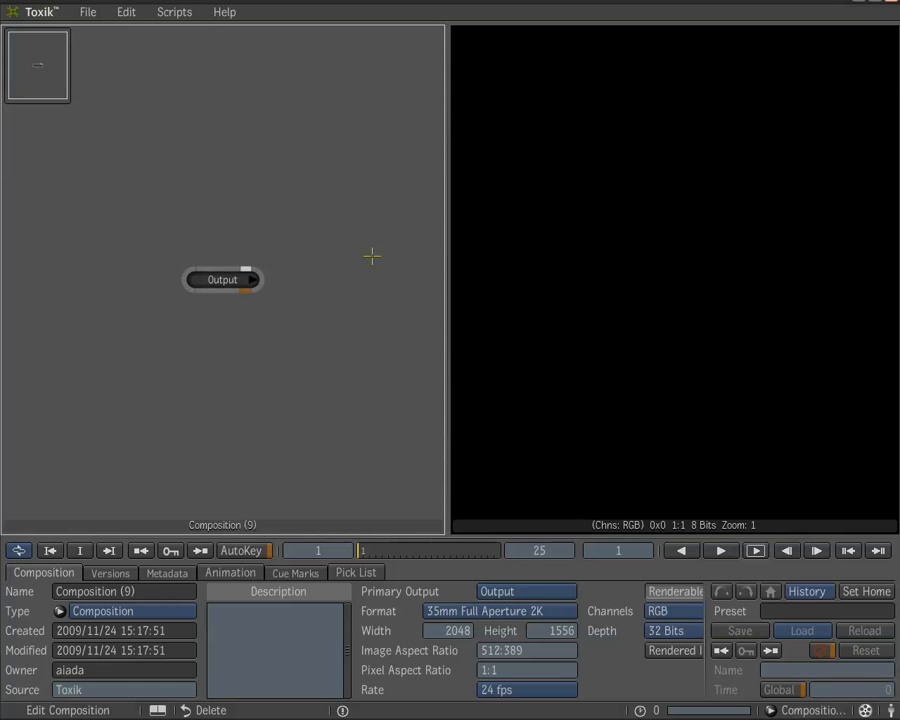
Add an Image Import node to the composition and load fishTest.exr from C:/render into it
{"action": "key", "text": "space"}
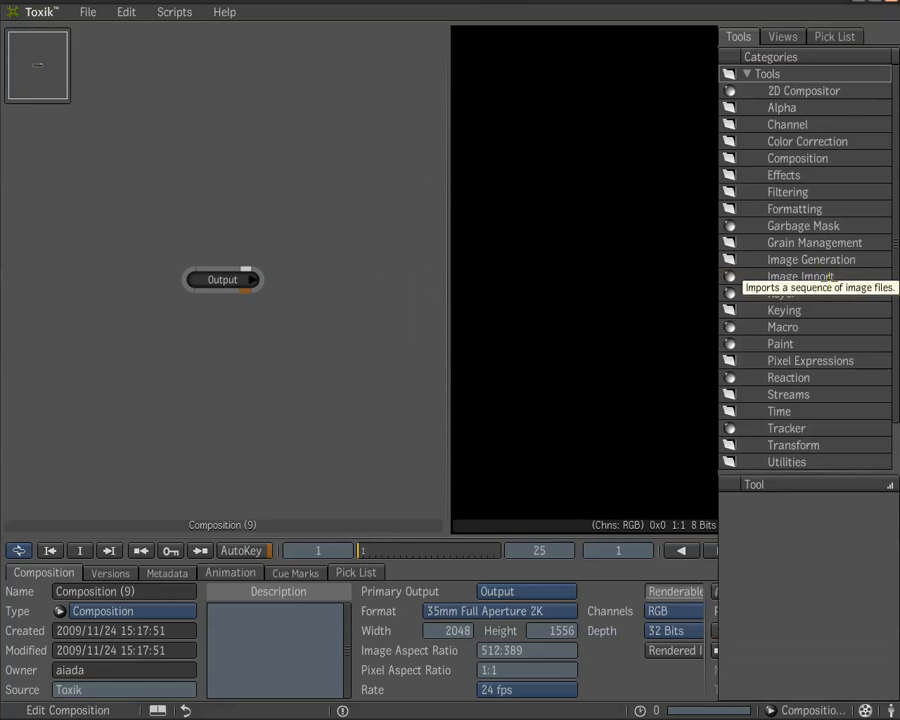
{"action": "left_click", "coordinate": [800, 276]}
{"action": "left_click_drag", "start_coordinate": [790, 503], "coordinate": [166, 251]}
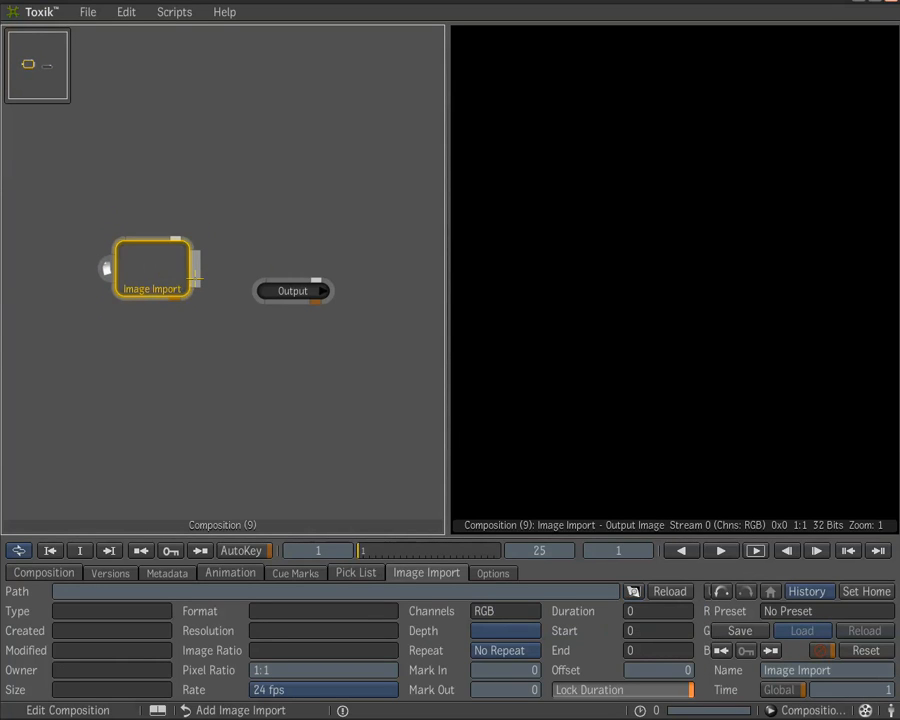
{"action": "left_click", "coordinate": [633, 591]}
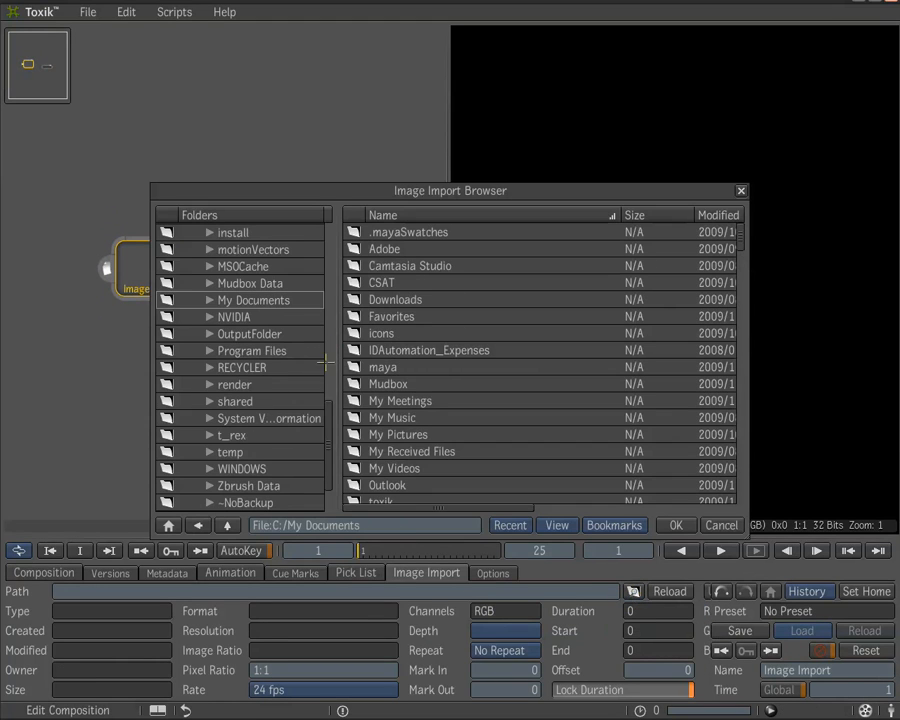
{"action": "left_click", "coordinate": [248, 384]}
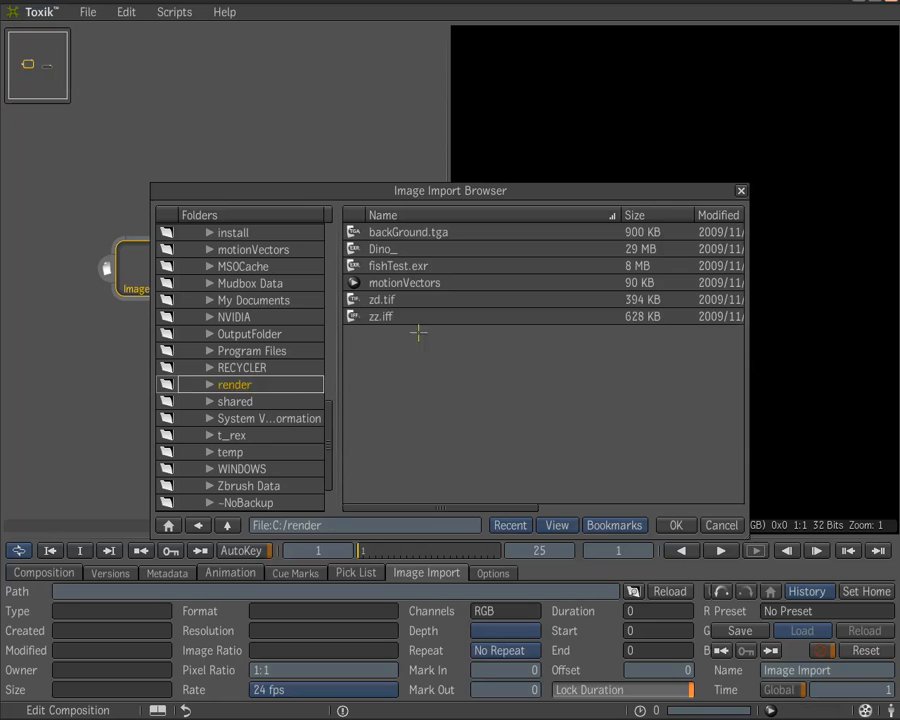
{"action": "double_click", "coordinate": [417, 268]}
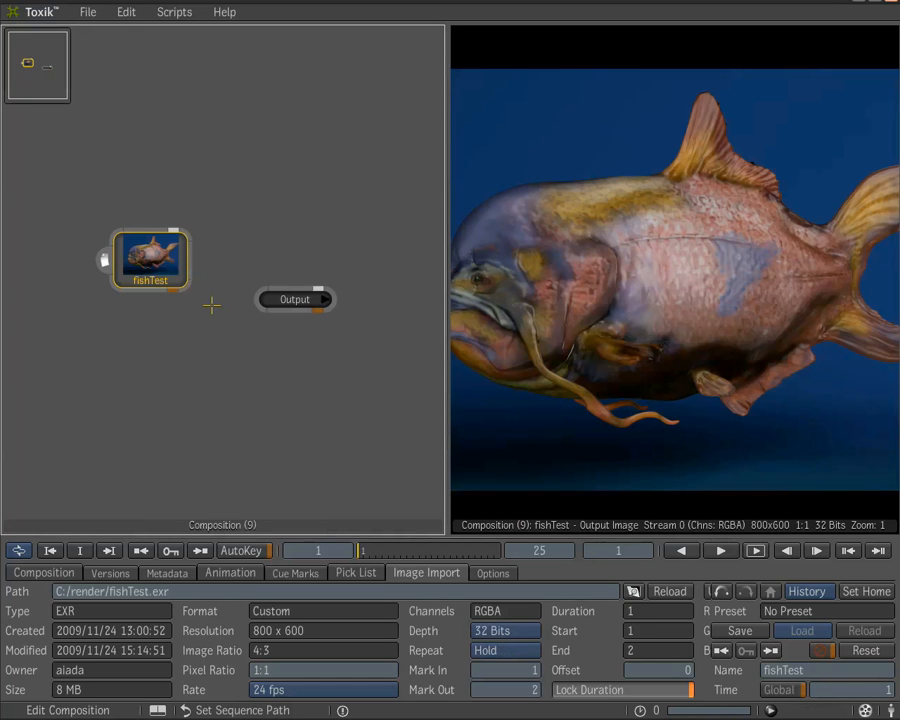
Paste two copies of the fishTest import node, arrange all three in a column and place the Output node beside them
{"action": "key", "text": "ctrl+v"}
{"action": "key", "text": "ctrl+v"}
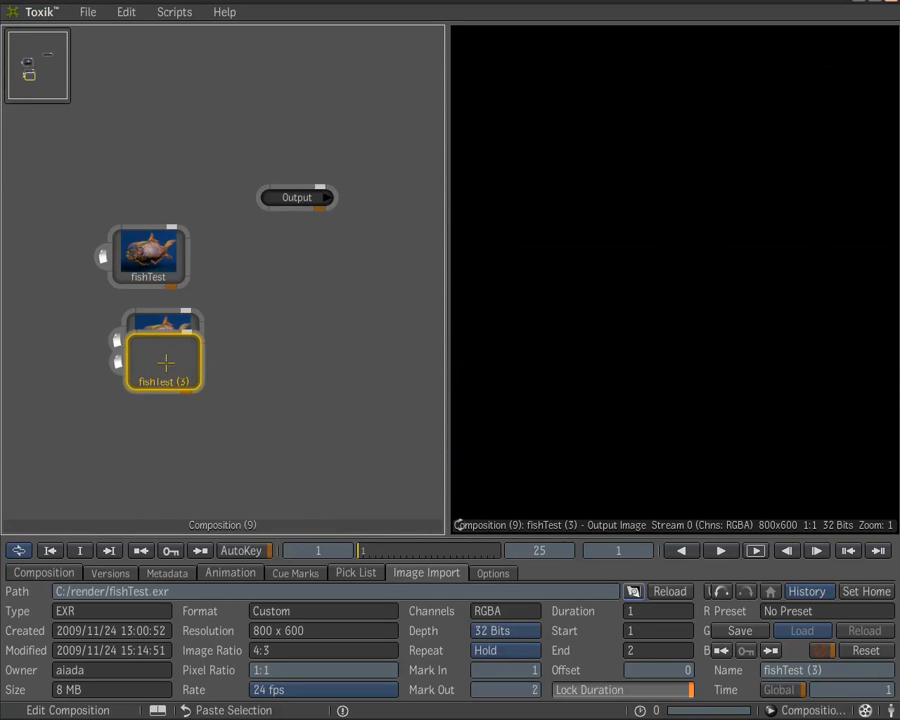
{"action": "left_click_drag", "start_coordinate": [154, 240], "coordinate": [165, 241]}
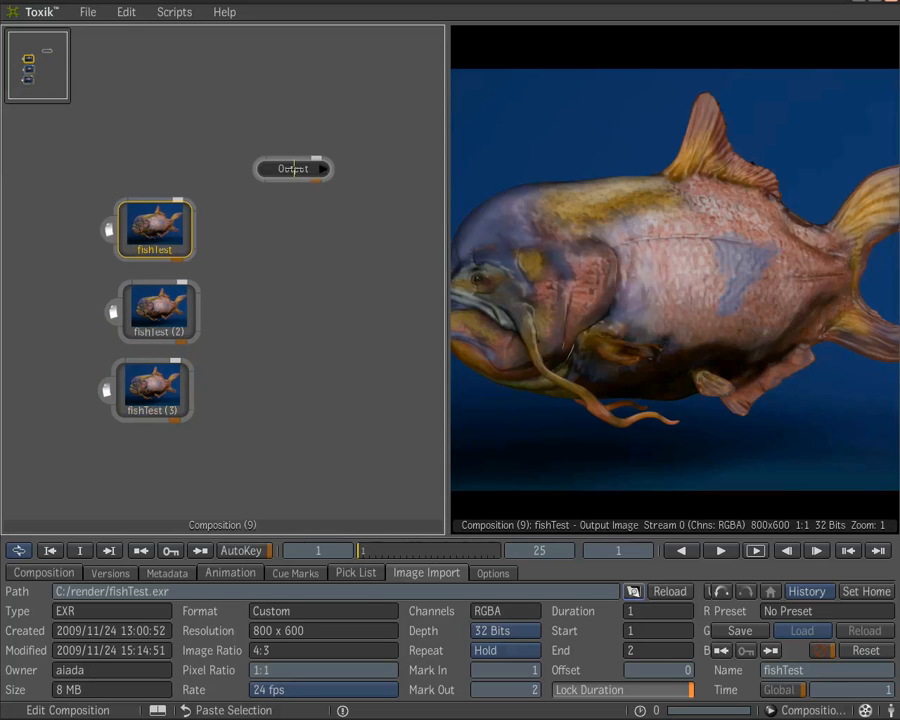
{"action": "left_click_drag", "start_coordinate": [293, 169], "coordinate": [298, 325]}
Set the channel view of fishTest (2) to CSTCOL:customColorAO.persp
{"action": "left_click", "coordinate": [165, 275]}
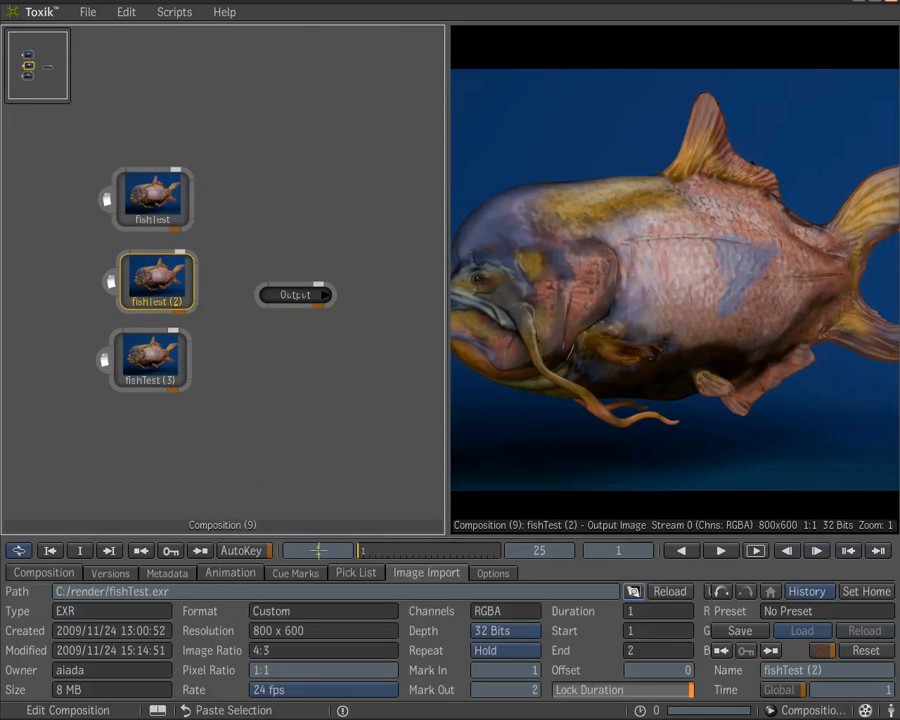
{"action": "left_click", "coordinate": [492, 573]}
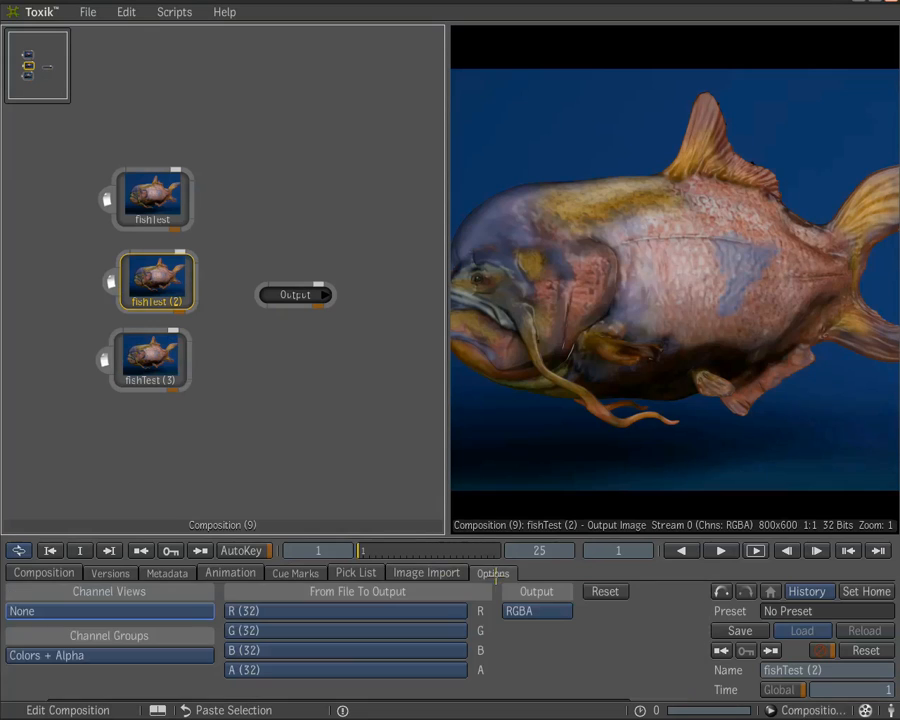
{"action": "left_click", "coordinate": [92, 611]}
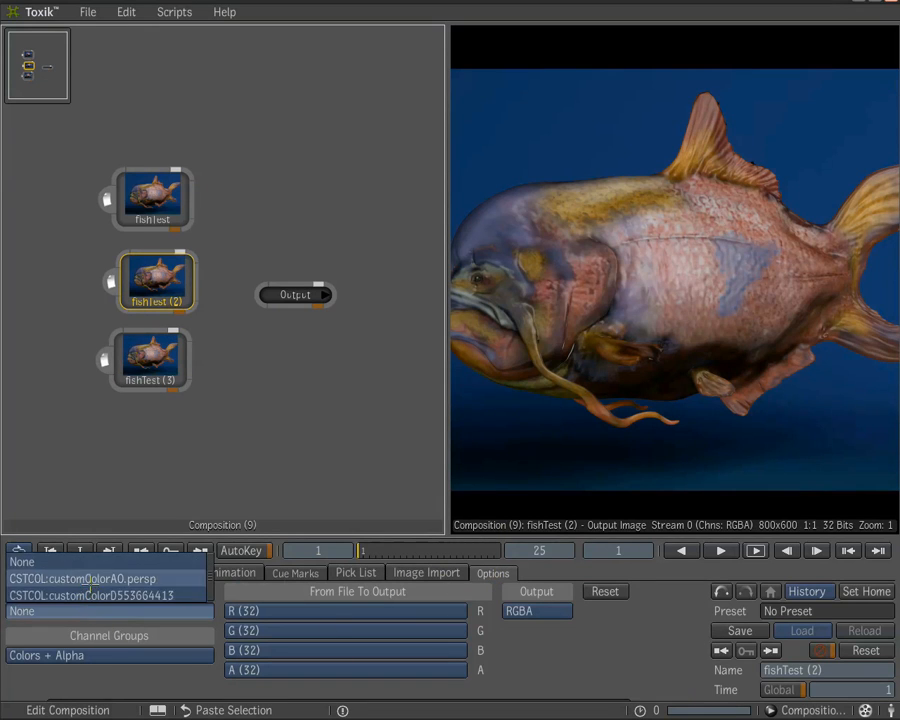
{"action": "left_click", "coordinate": [90, 580]}
Set the channel view of fishTest (3) to the depth pass CSTCOL:customColorD553664413
{"action": "left_click", "coordinate": [130, 375]}
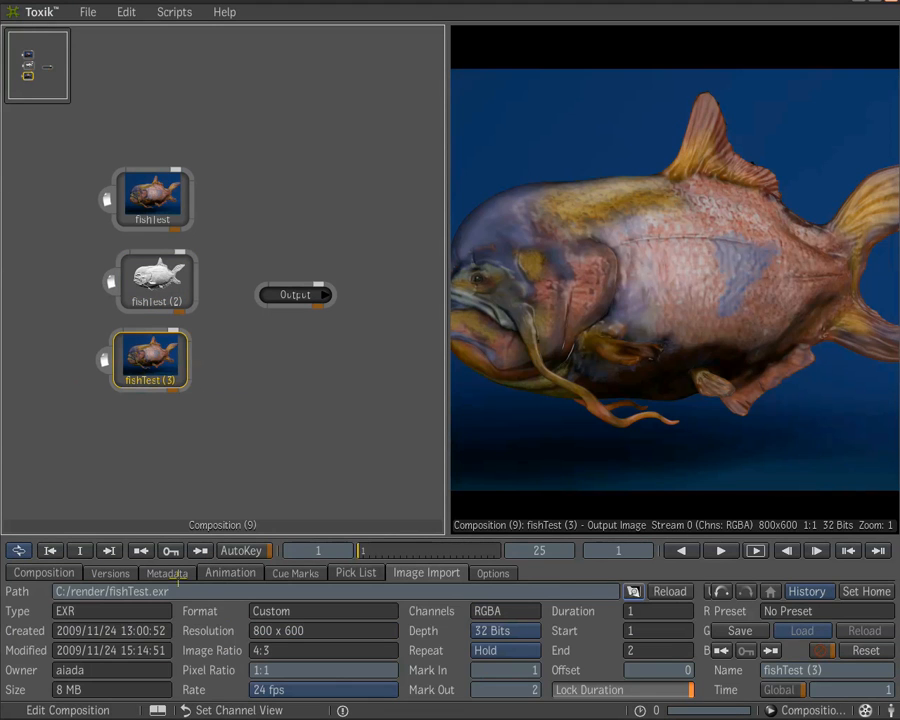
{"action": "left_click", "coordinate": [482, 573]}
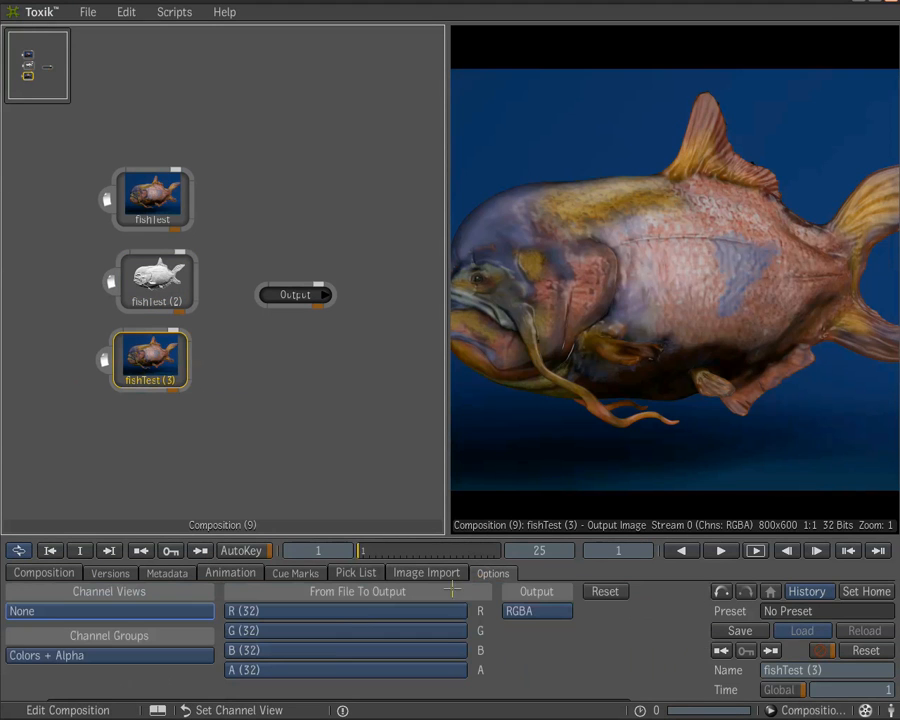
{"action": "left_click", "coordinate": [130, 612]}
{"action": "left_click", "coordinate": [131, 596]}
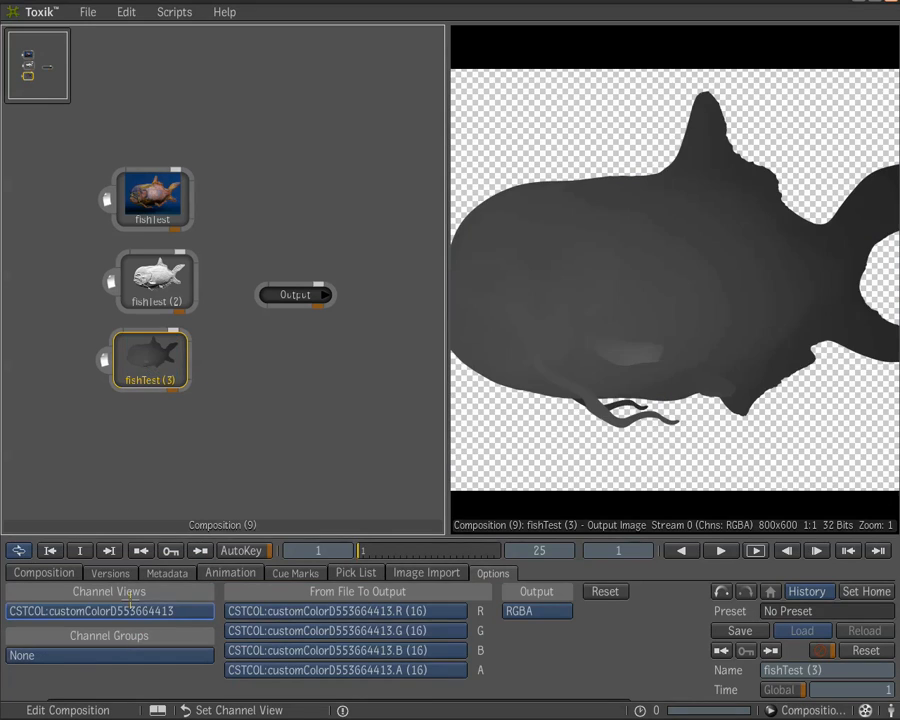
Move the ambient occlusion node fishTest (2) above the colour node fishTest
{"action": "left_click_drag", "start_coordinate": [447, 287], "coordinate": [366, 285]}
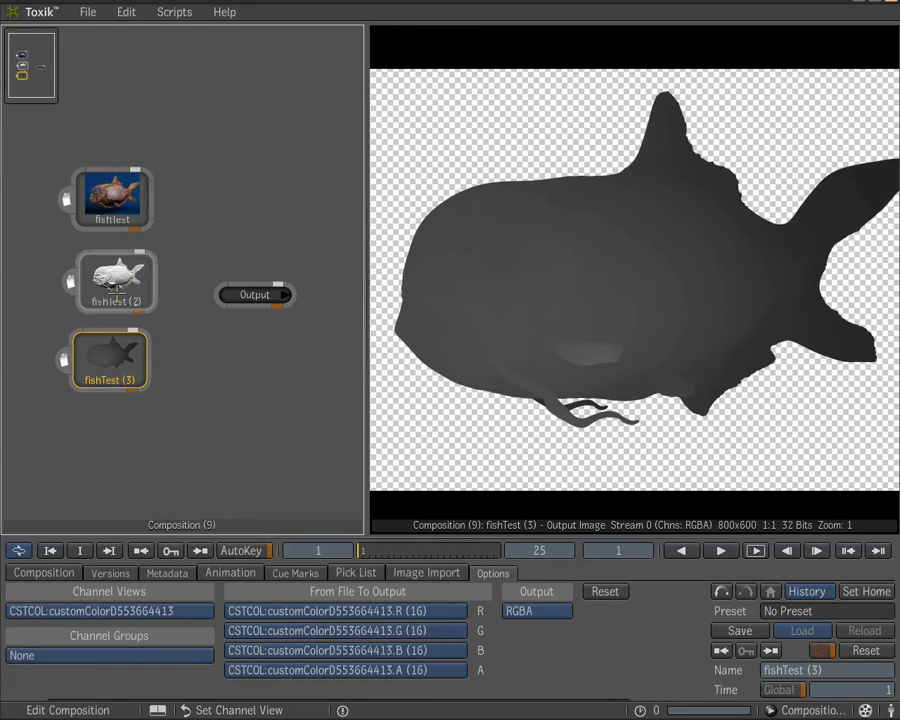
{"action": "left_click", "coordinate": [117, 298]}
{"action": "left_click", "coordinate": [112, 240]}
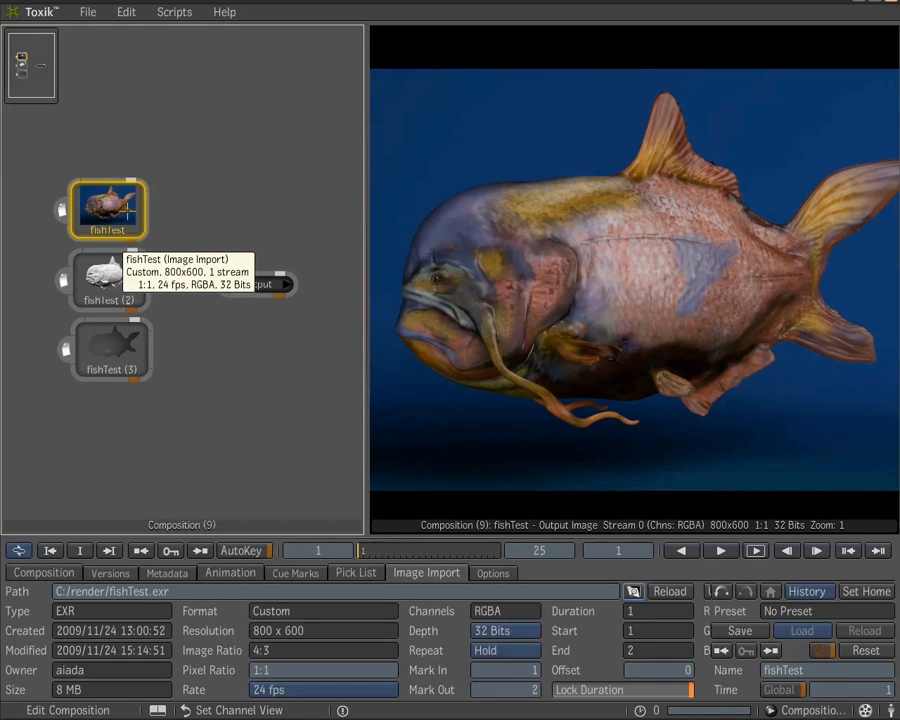
{"action": "left_click_drag", "start_coordinate": [126, 272], "coordinate": [128, 127]}
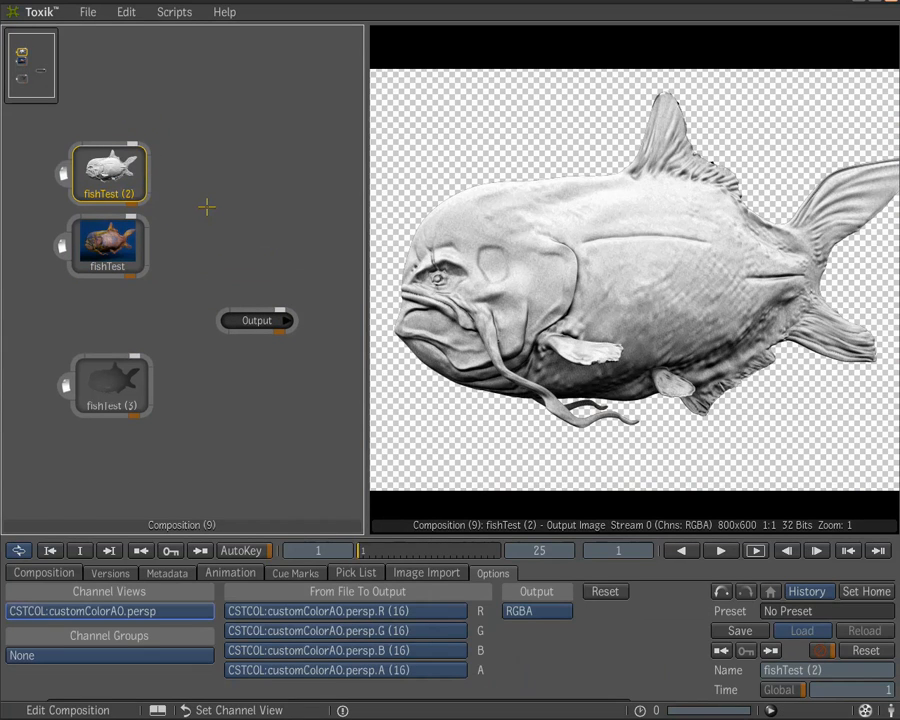
Add a Blend & Comp node beside the ambient occlusion and colour nodes
{"action": "key", "text": "Tab"}
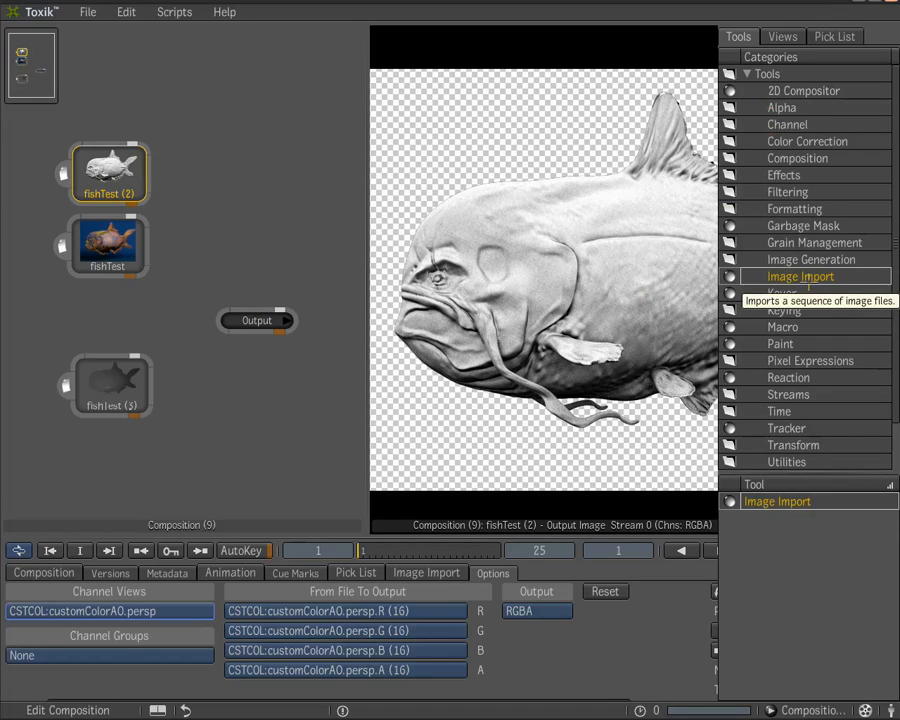
{"action": "left_click", "coordinate": [819, 158]}
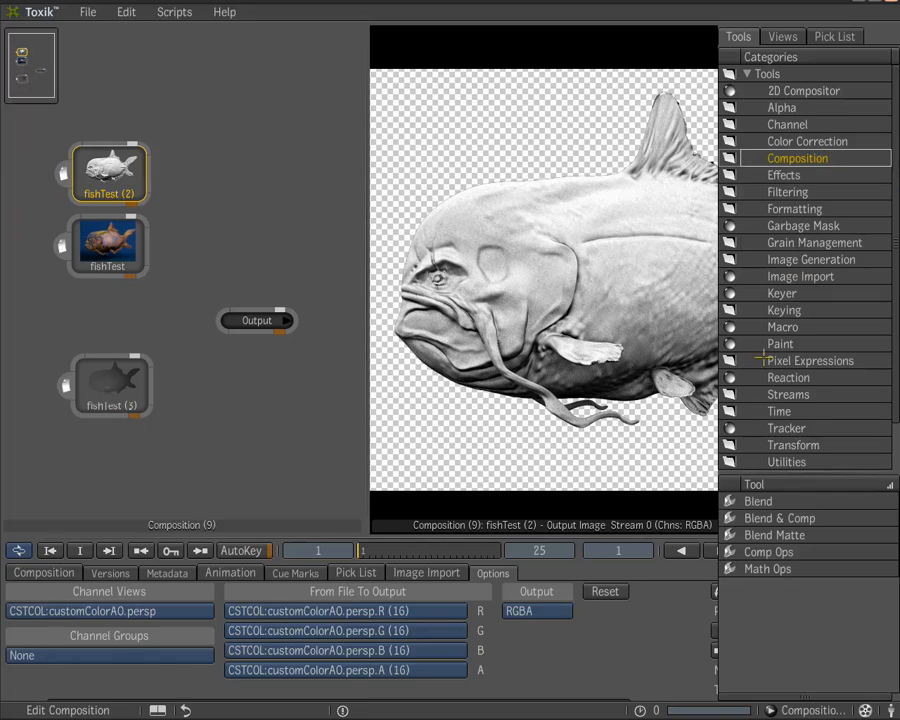
{"action": "left_click", "coordinate": [786, 518]}
{"action": "left_click", "coordinate": [216, 210]}
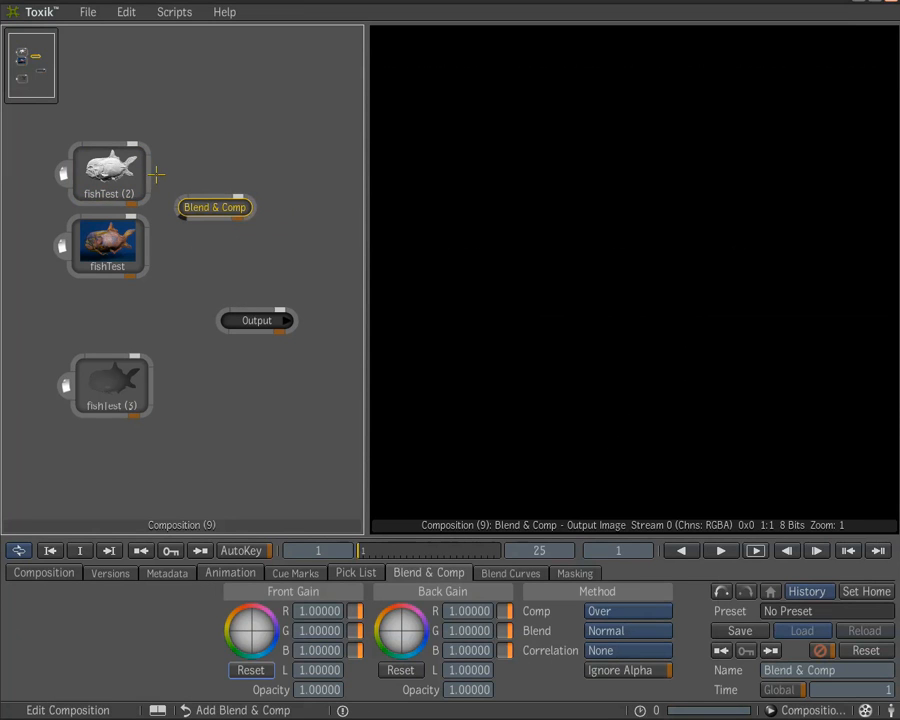
Connect the ambient occlusion node as front and the colour node as back of Blend & Comp, and feed the result to Output
{"action": "left_click_drag", "start_coordinate": [152, 173], "coordinate": [184, 205]}
{"action": "left_click_drag", "start_coordinate": [150, 245], "coordinate": [176, 205]}
{"action": "left_click", "coordinate": [214, 207]}
{"action": "left_click_drag", "start_coordinate": [252, 209], "coordinate": [218, 318]}
{"action": "left_click", "coordinate": [256, 320]}
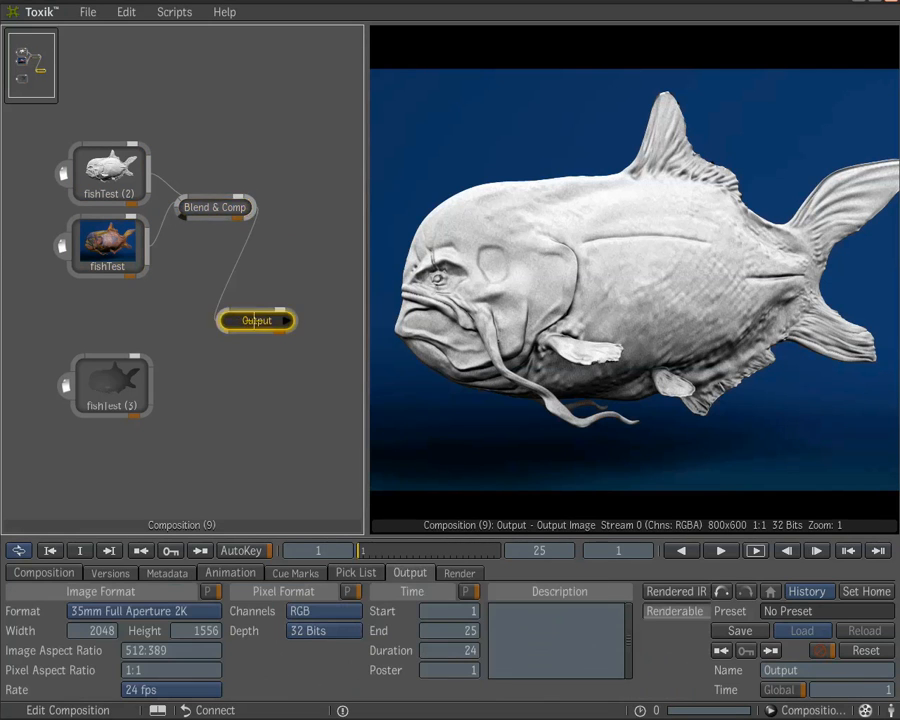
Set the Blend & Comp blend mode to Multiply and its front opacity to 0.5
{"action": "left_click", "coordinate": [204, 206]}
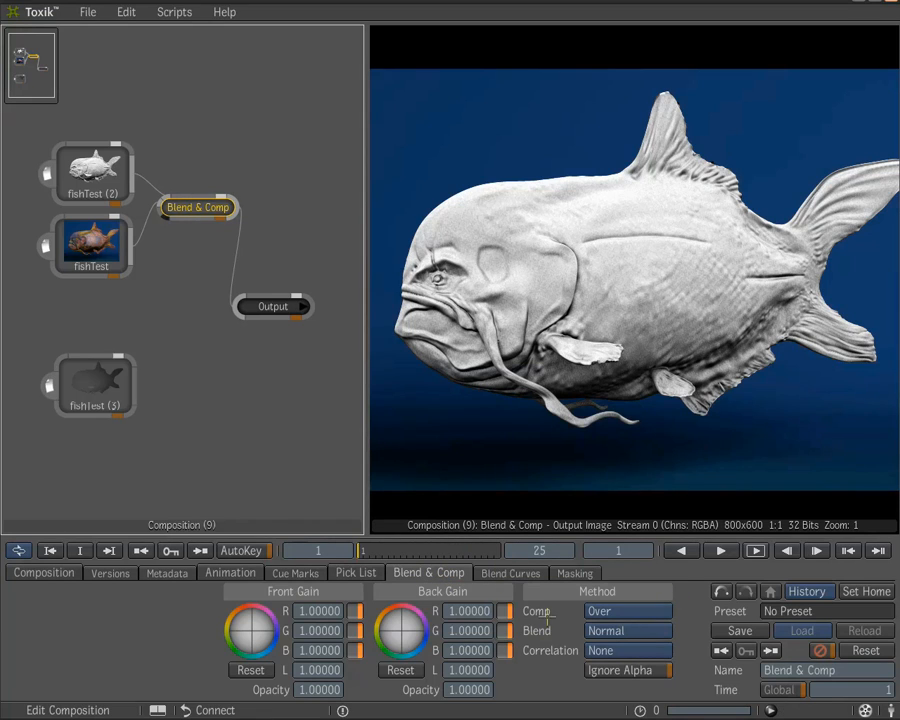
{"action": "left_click", "coordinate": [605, 631]}
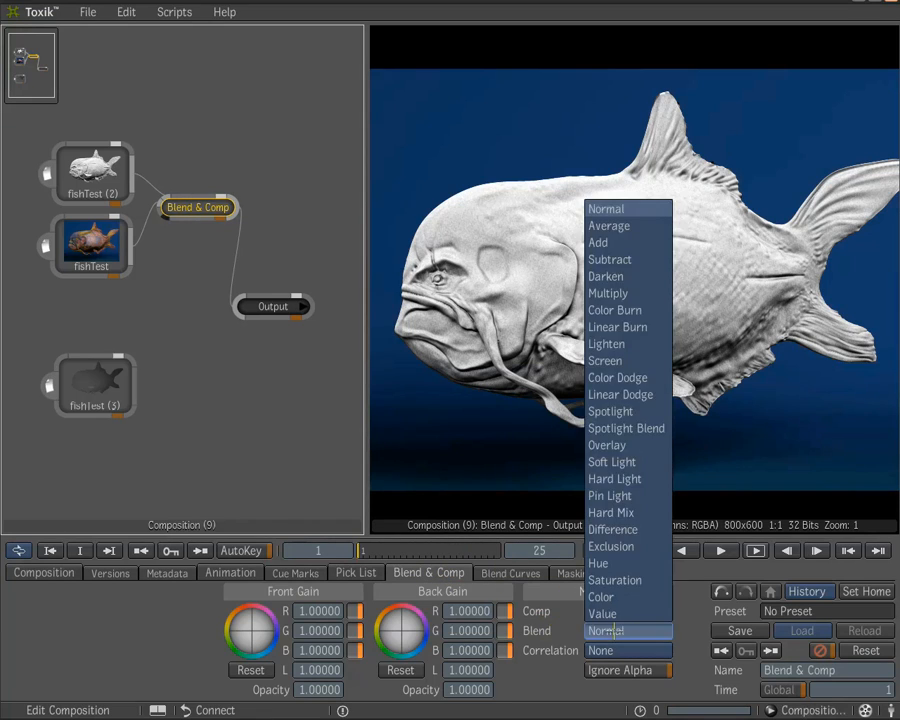
{"action": "left_click", "coordinate": [596, 293]}
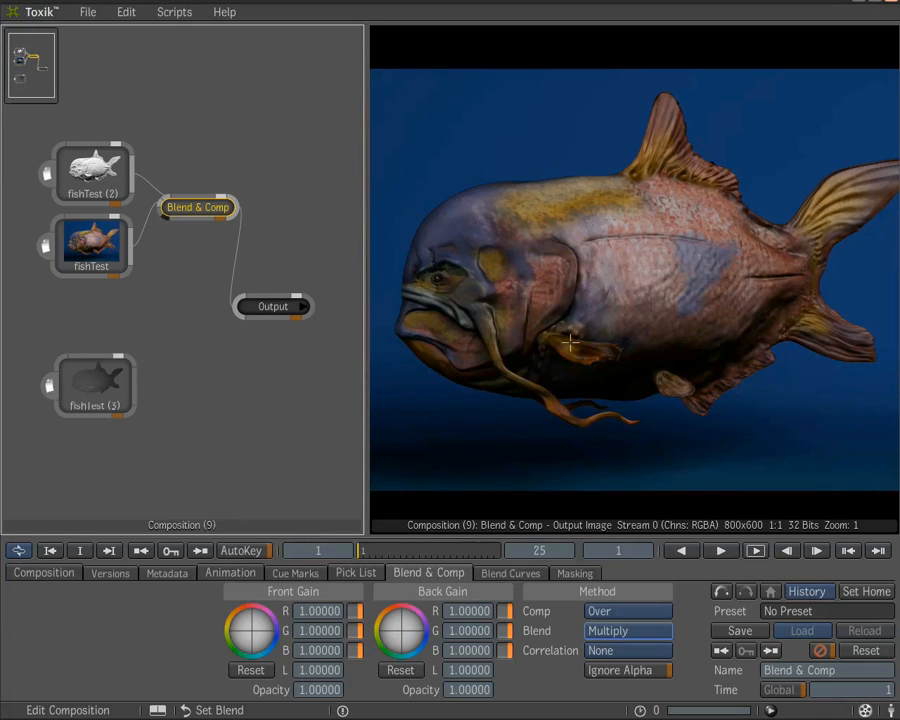
{"action": "left_click", "coordinate": [329, 690]}
{"action": "type", "text": "0.5"}
{"action": "key", "text": "Return"}
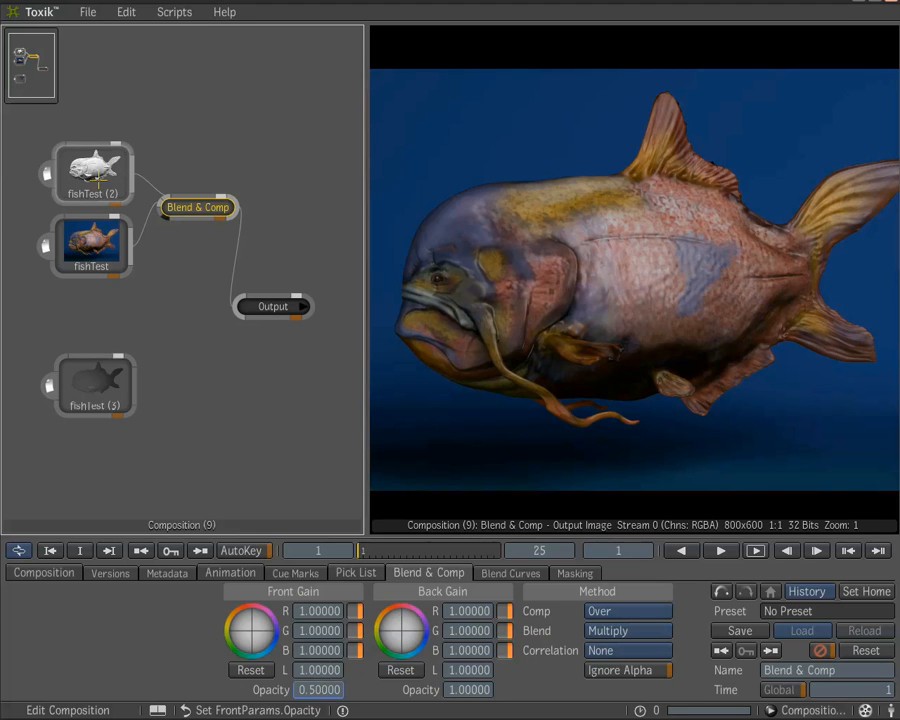
Compare the ambient occlusion pass, the colour pass and the blended Blend & Comp result in the viewer
{"action": "left_click", "coordinate": [80, 150]}
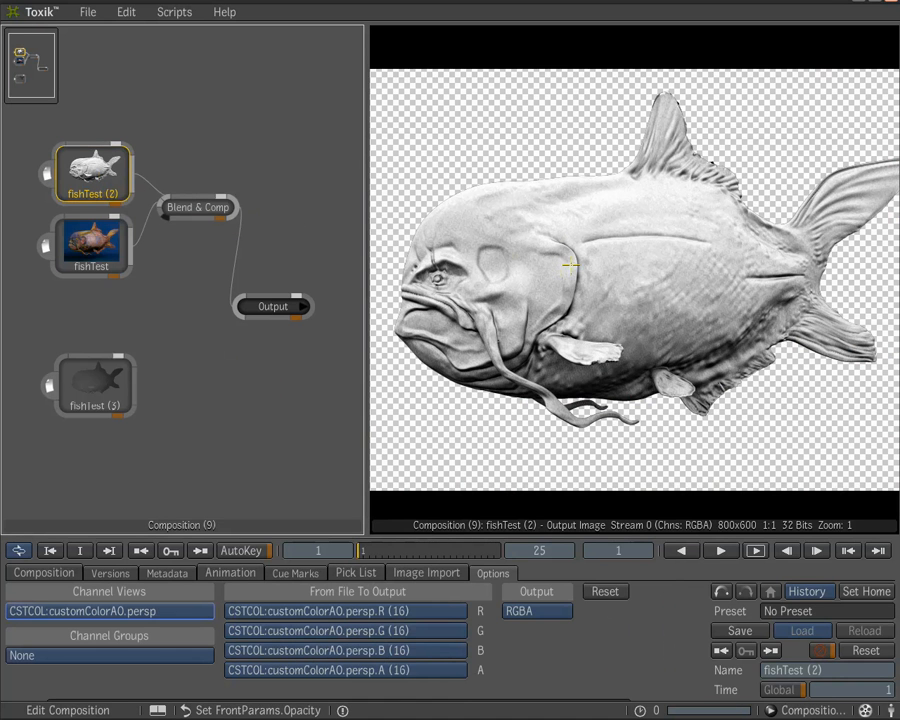
{"action": "left_click", "coordinate": [91, 243]}
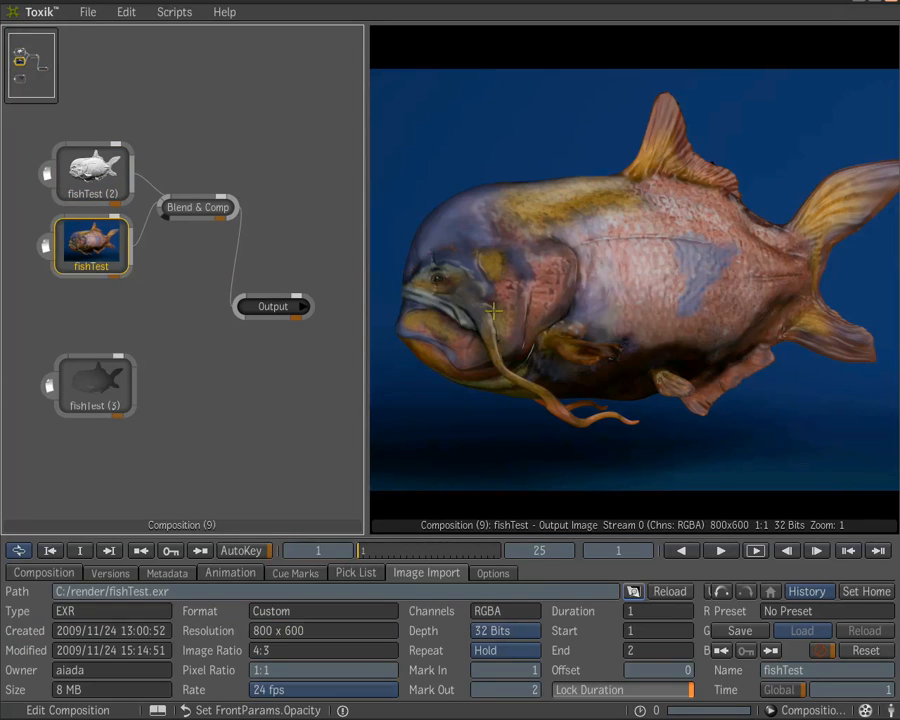
{"action": "left_click", "coordinate": [198, 207]}
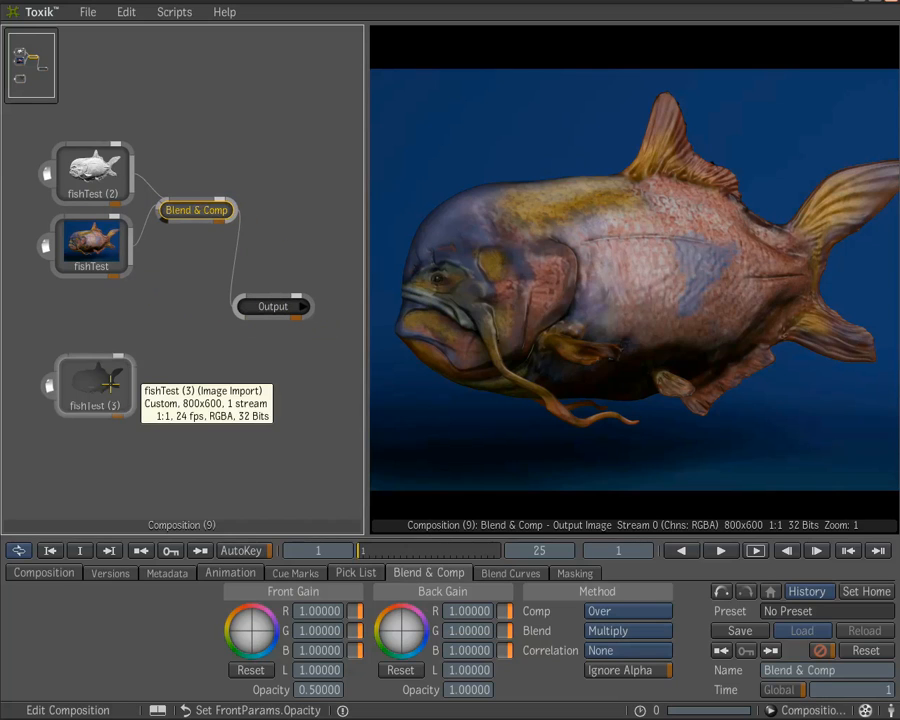
Add a Blur node from the filtering tools below the Output node and shift Output aside
{"action": "key", "text": "Tab"}
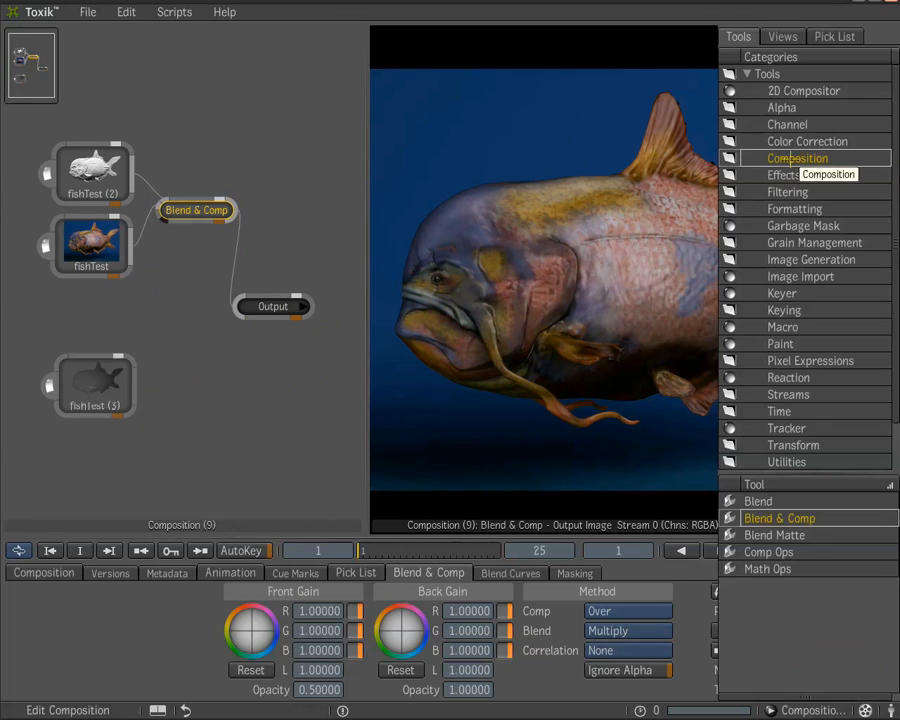
{"action": "left_click", "coordinate": [790, 192]}
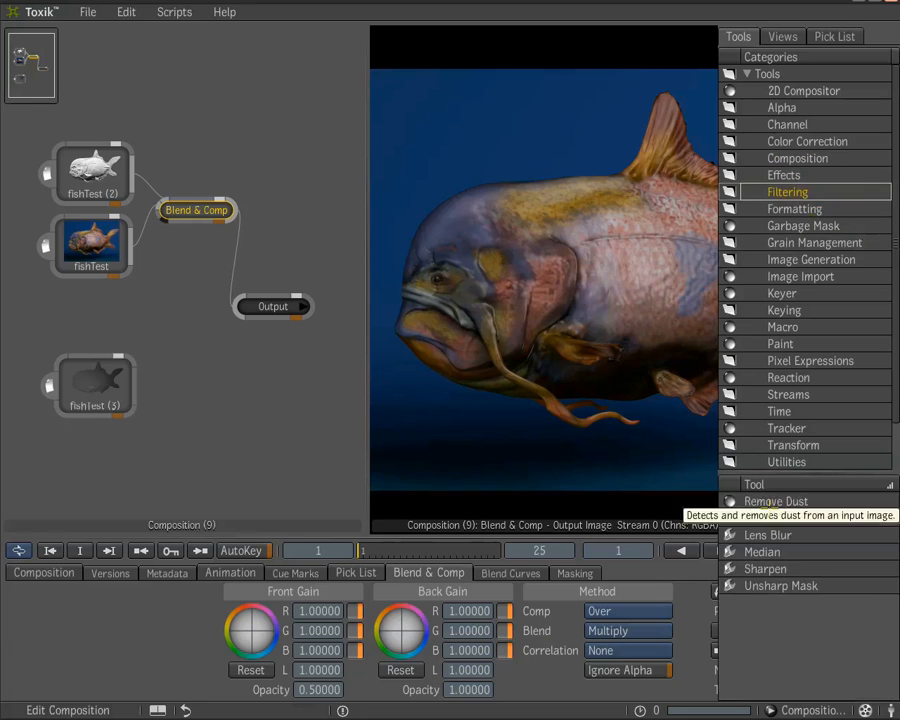
{"action": "left_click", "coordinate": [745, 524]}
{"action": "left_click", "coordinate": [250, 362]}
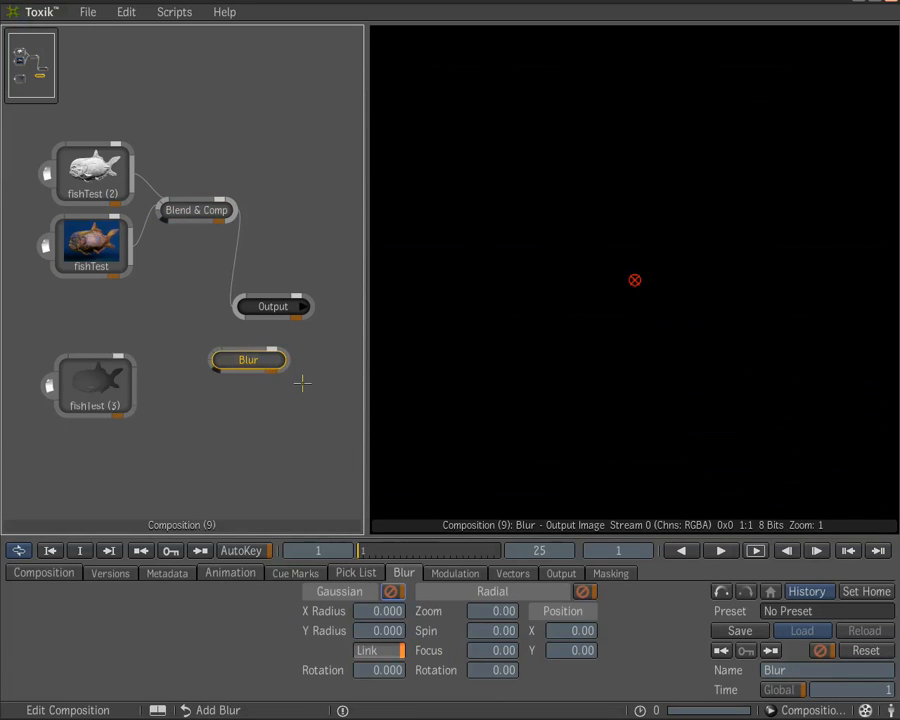
{"action": "left_click", "coordinate": [272, 307]}
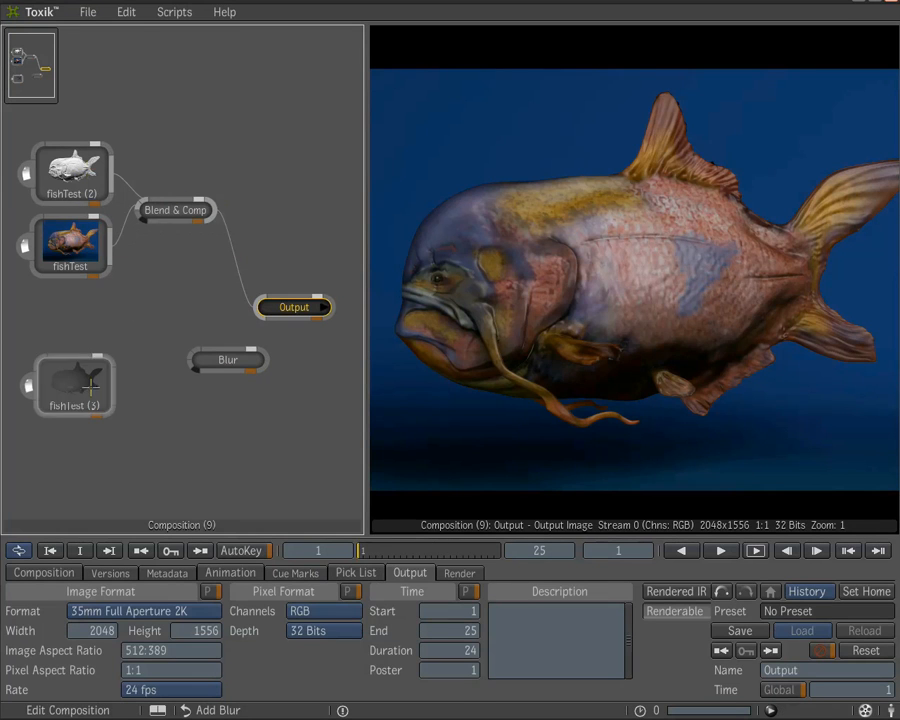
Place the depth node and Blur after Blend & Comp, connect both Blend & Comp and depth into Blur, and connect Blur to Output
{"action": "left_click_drag", "start_coordinate": [75, 385], "coordinate": [175, 280]}
{"action": "left_click_drag", "start_coordinate": [228, 372], "coordinate": [249, 262]}
{"action": "left_click", "coordinate": [210, 248]}
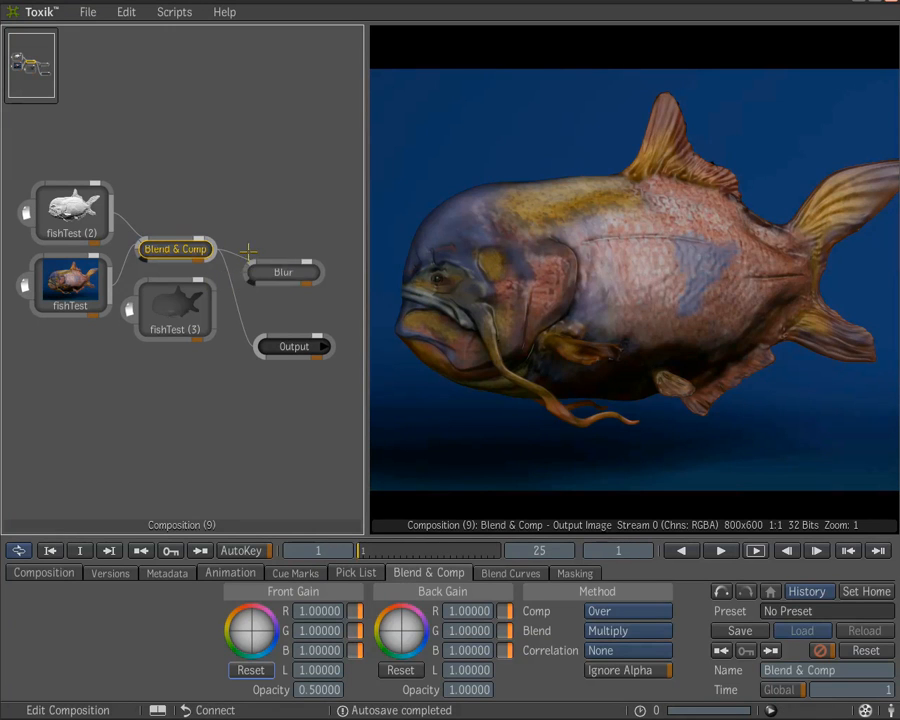
{"action": "left_click_drag", "start_coordinate": [210, 305], "coordinate": [241, 268]}
{"action": "left_click_drag", "start_coordinate": [322, 275], "coordinate": [262, 340]}
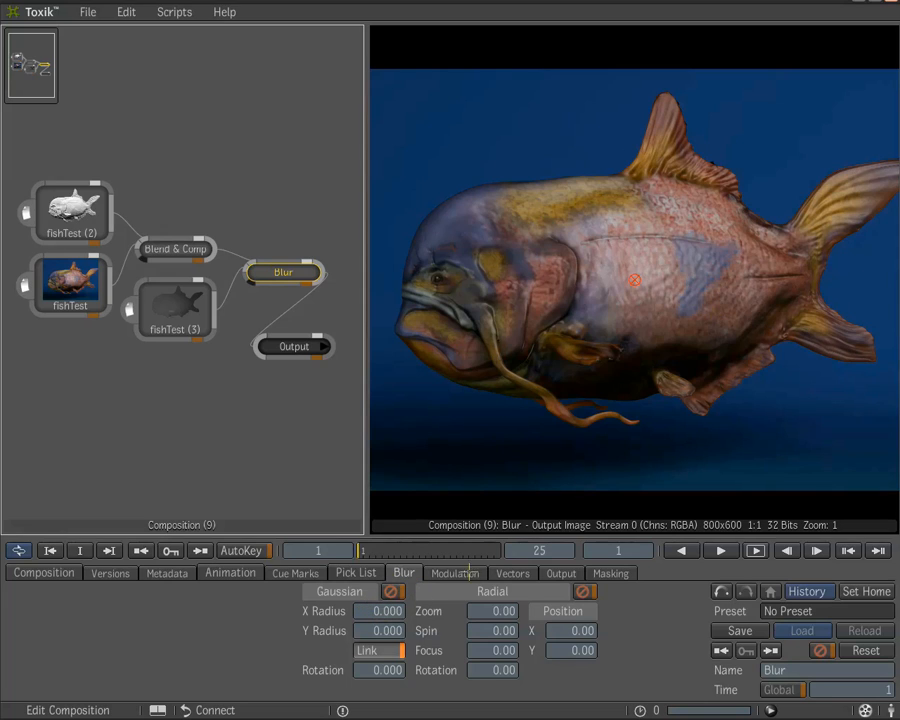
Set the Blur node's linked modulation X and Y radius to 20 and increase it to 40
{"action": "left_click", "coordinate": [464, 573]}
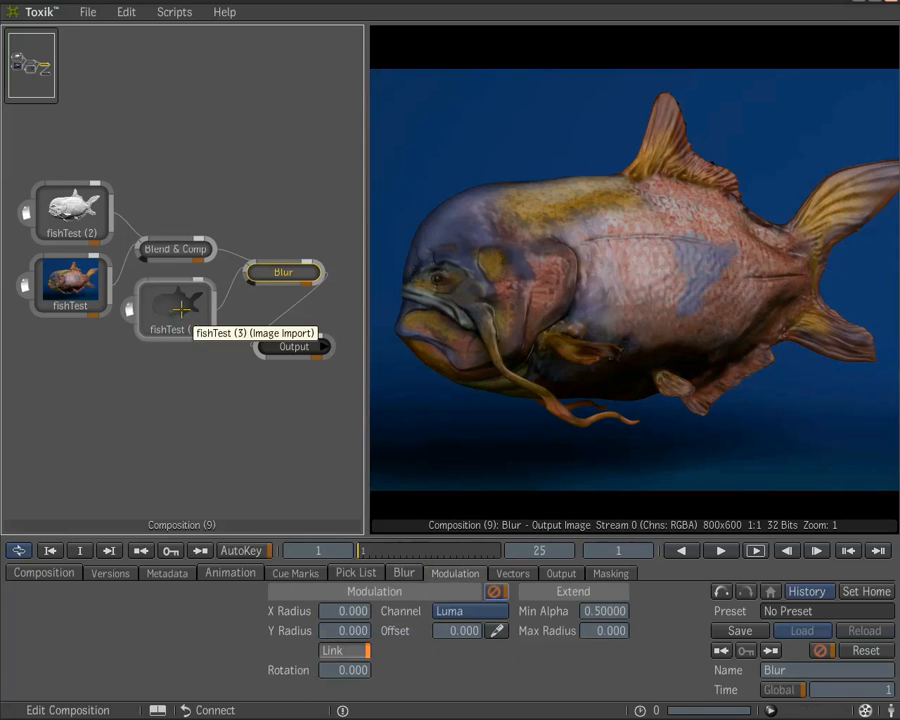
{"action": "left_click", "coordinate": [342, 611]}
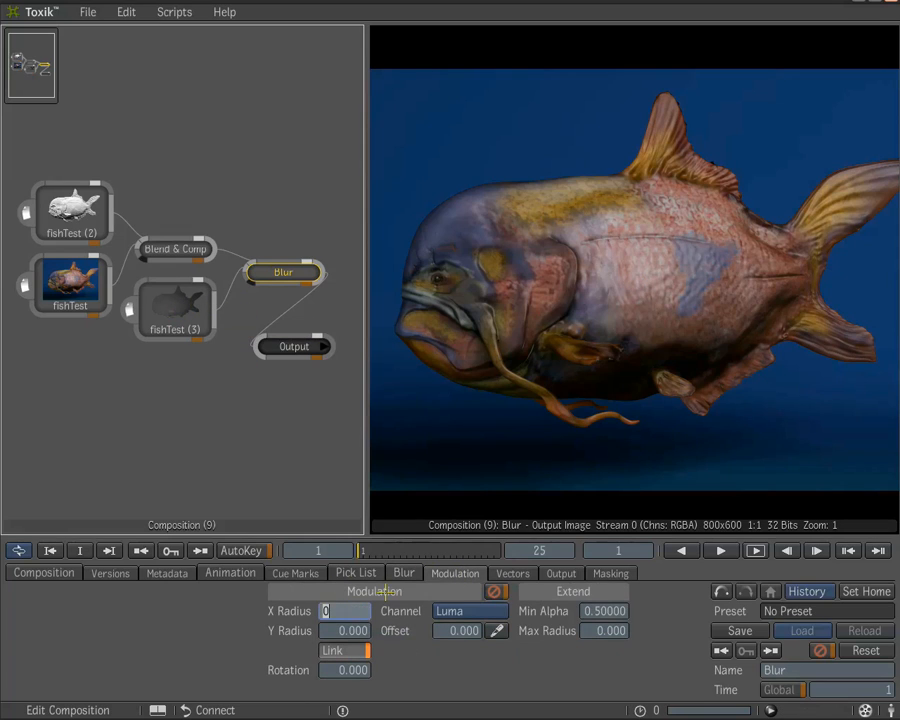
{"action": "type", "text": "20"}
{"action": "key", "text": "Return"}
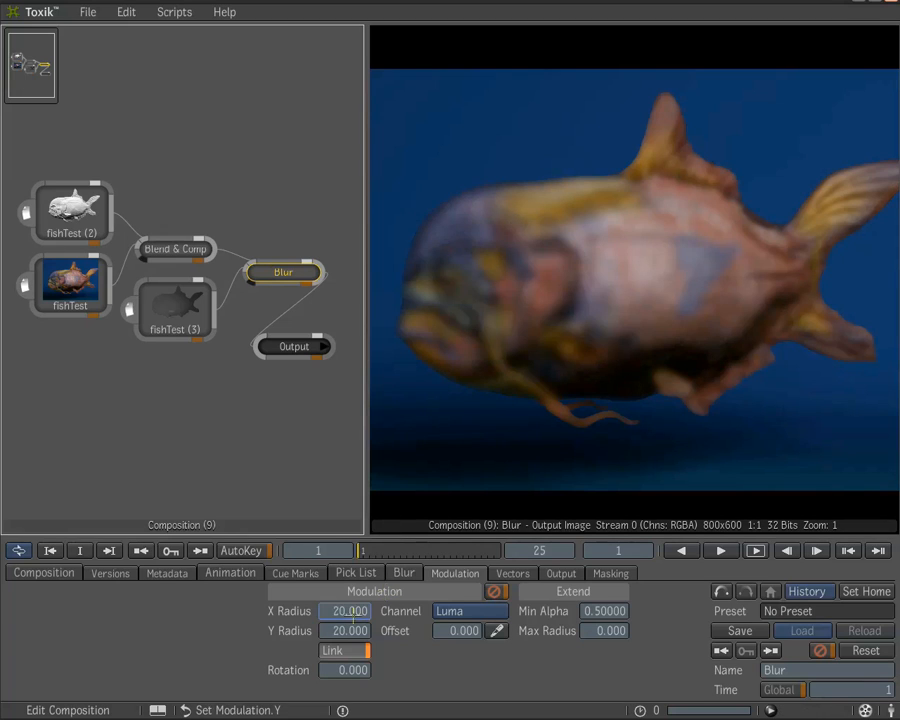
{"action": "mouse_move", "coordinate": [355, 611]}
{"action": "left_mouse_down"}
{"action": "mouse_move", "coordinate": [333, 607]}
{"action": "mouse_move", "coordinate": [362, 591]}
{"action": "left_mouse_up"}
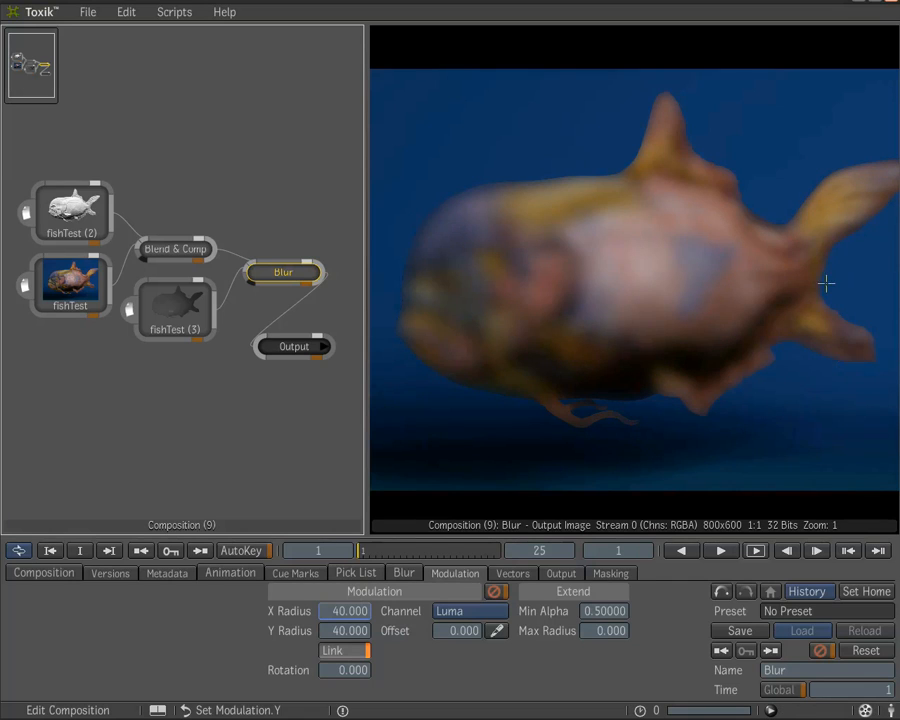
Set the Extend Max Radius of the Blur's modulation to 10 and raise it to 15
{"action": "left_click", "coordinate": [613, 630]}
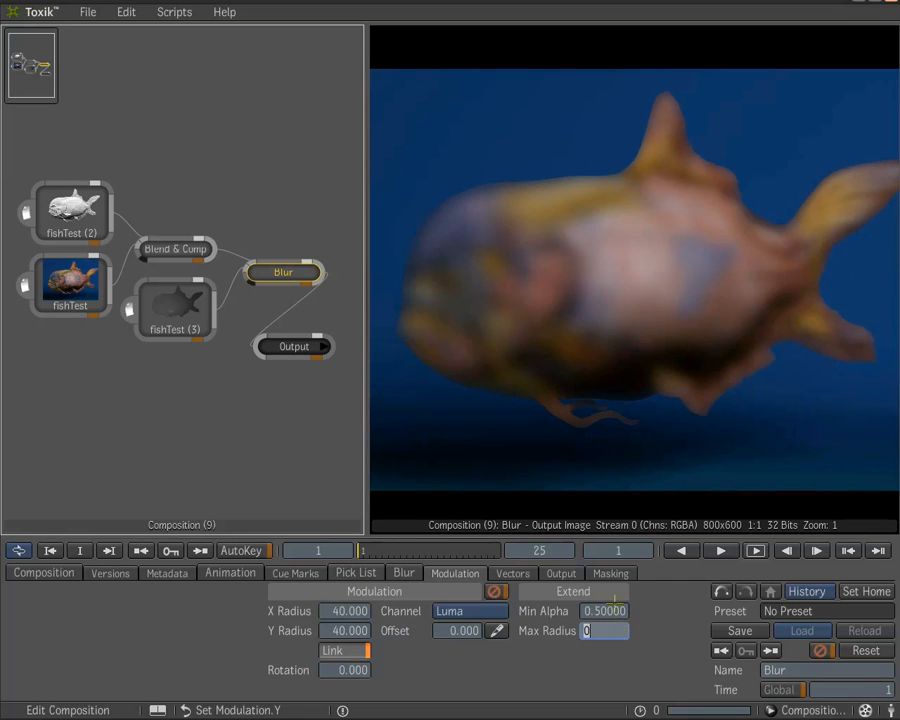
{"action": "type", "text": "10"}
{"action": "key", "text": "Return"}
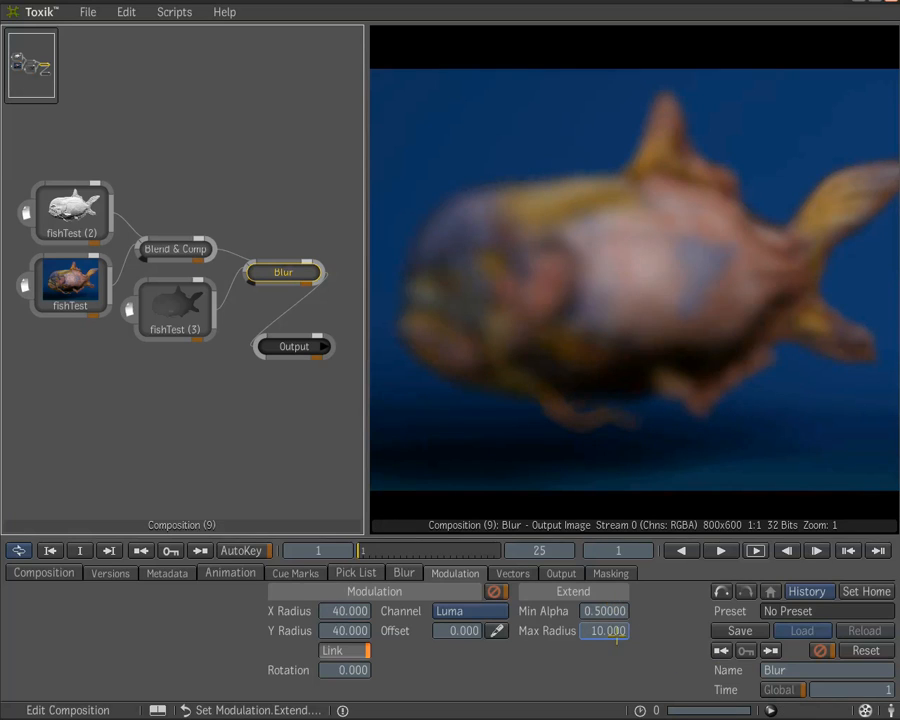
{"action": "left_click", "coordinate": [613, 630]}
{"action": "type", "text": "15"}
{"action": "key", "text": "Return"}
Reduce the Blur's linked modulation X and Y radius to 20
{"action": "left_click", "coordinate": [352, 612]}
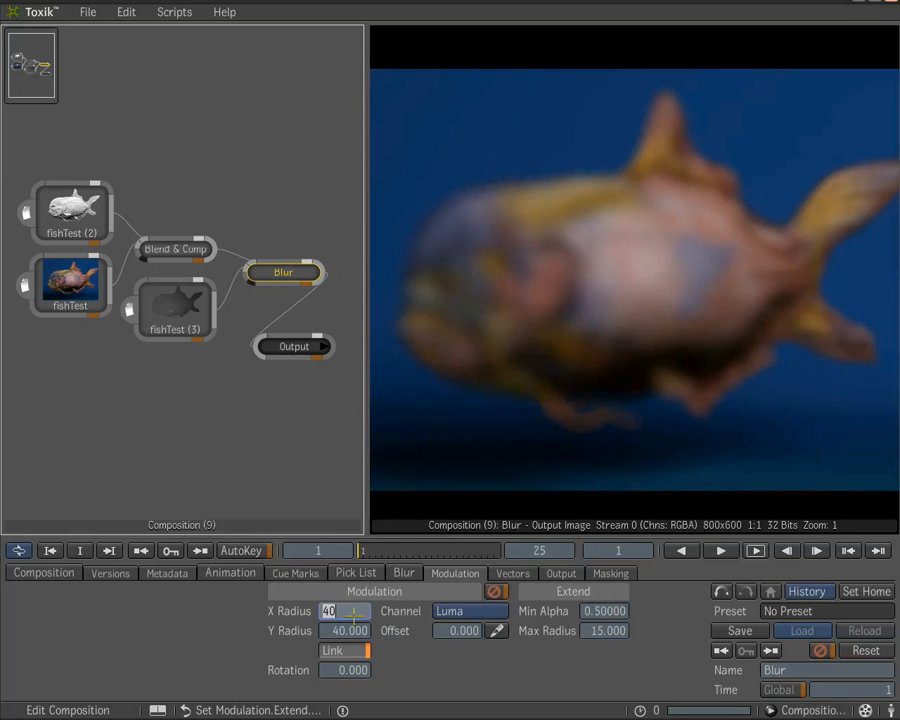
{"action": "type", "text": "20"}
{"action": "key", "text": "Return"}
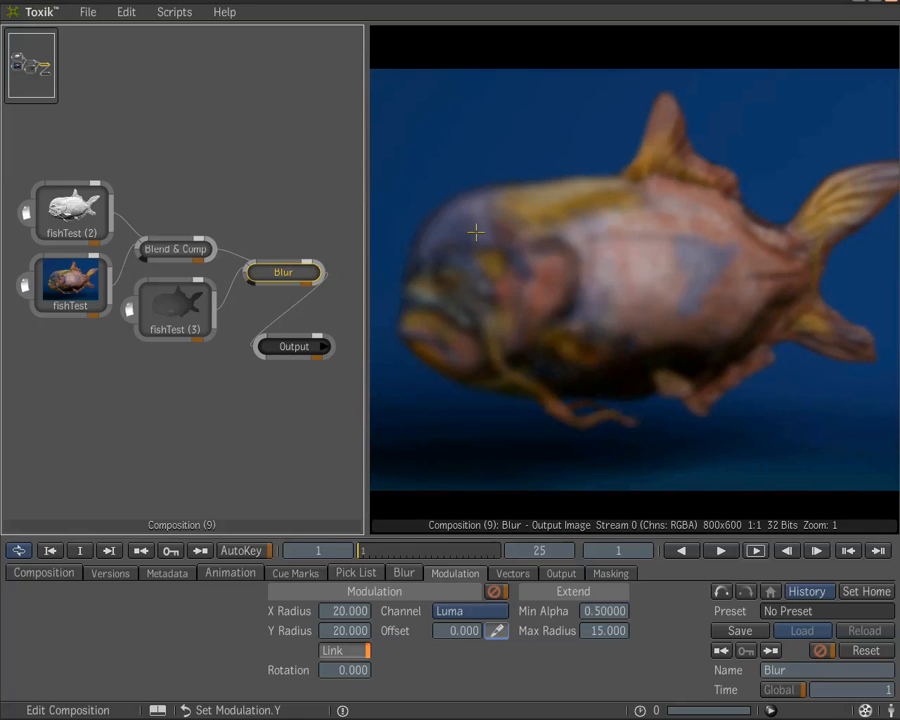
Try sampled modulation offsets on the fish's head and tail, settle on the head at 0.274, and widen the viewer to show the whole image
{"action": "left_click", "coordinate": [644, 318]}
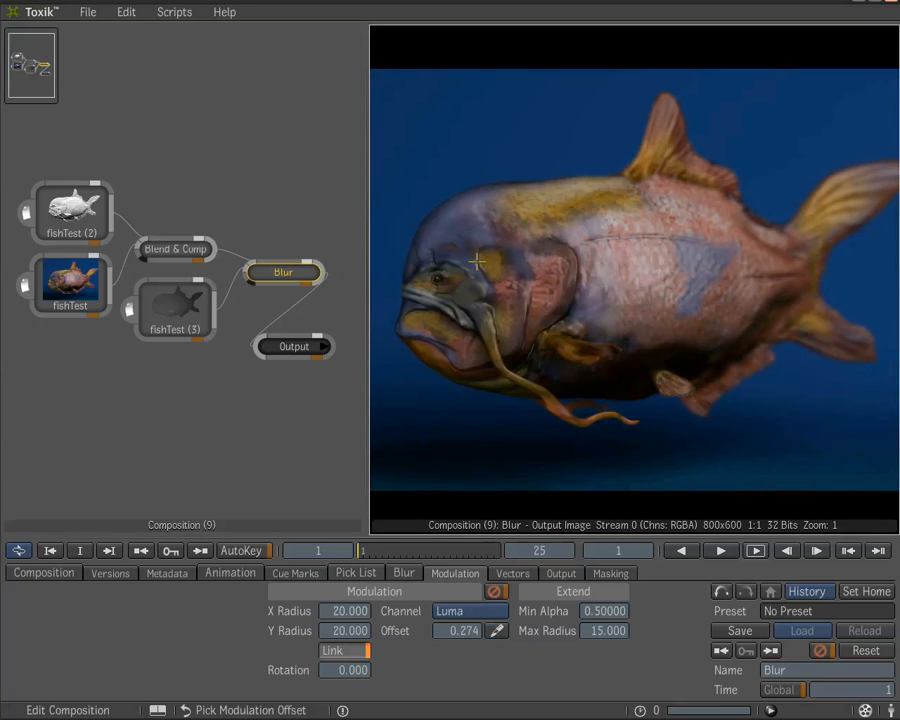
{"action": "left_click", "coordinate": [860, 187]}
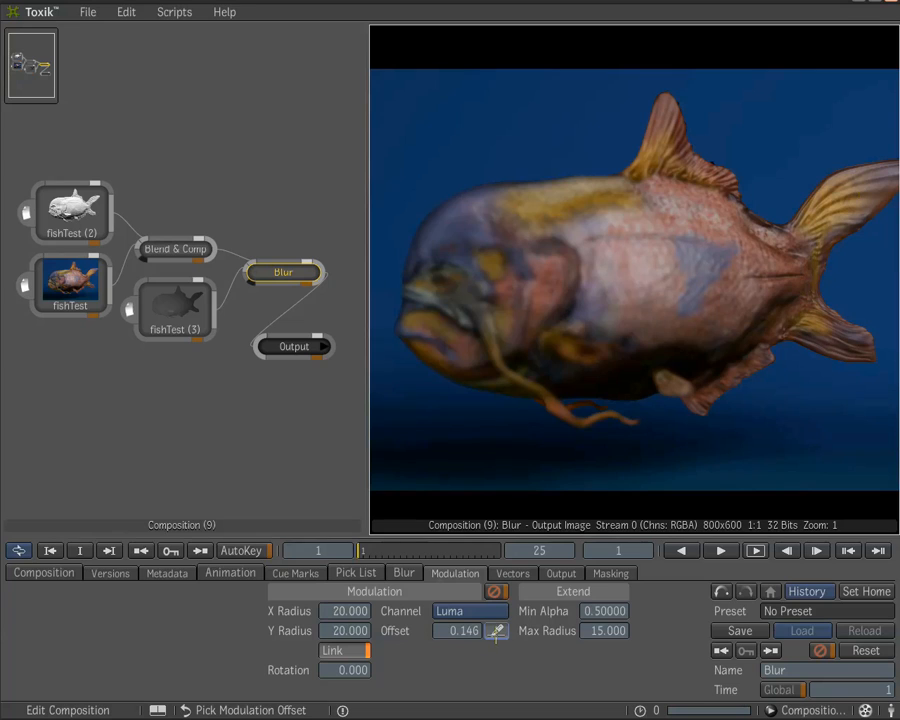
{"action": "left_click", "coordinate": [520, 358]}
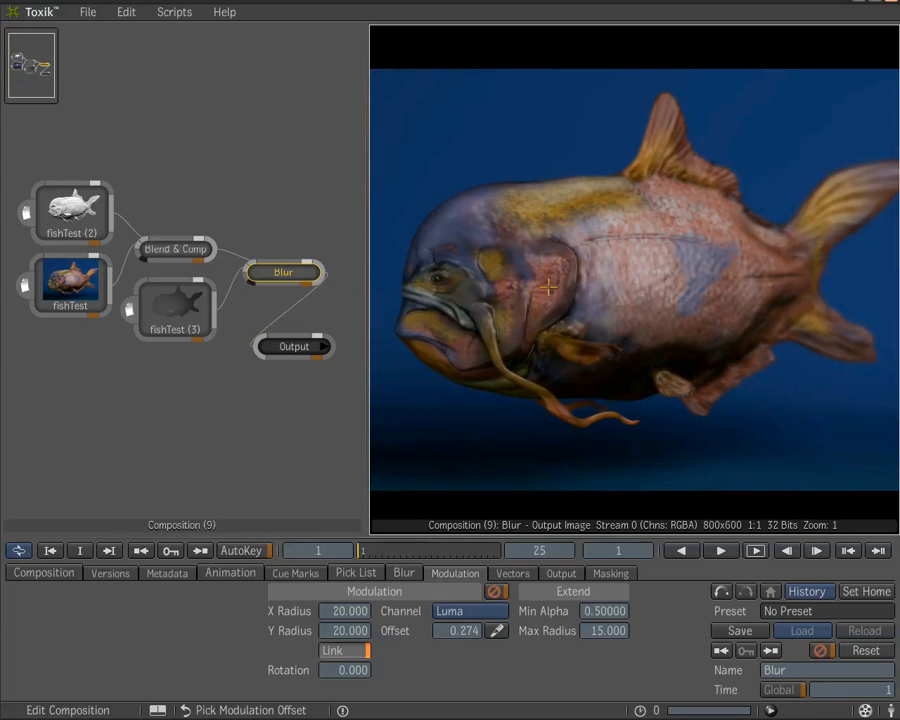
{"action": "left_click_drag", "start_coordinate": [365, 345], "coordinate": [242, 340]}
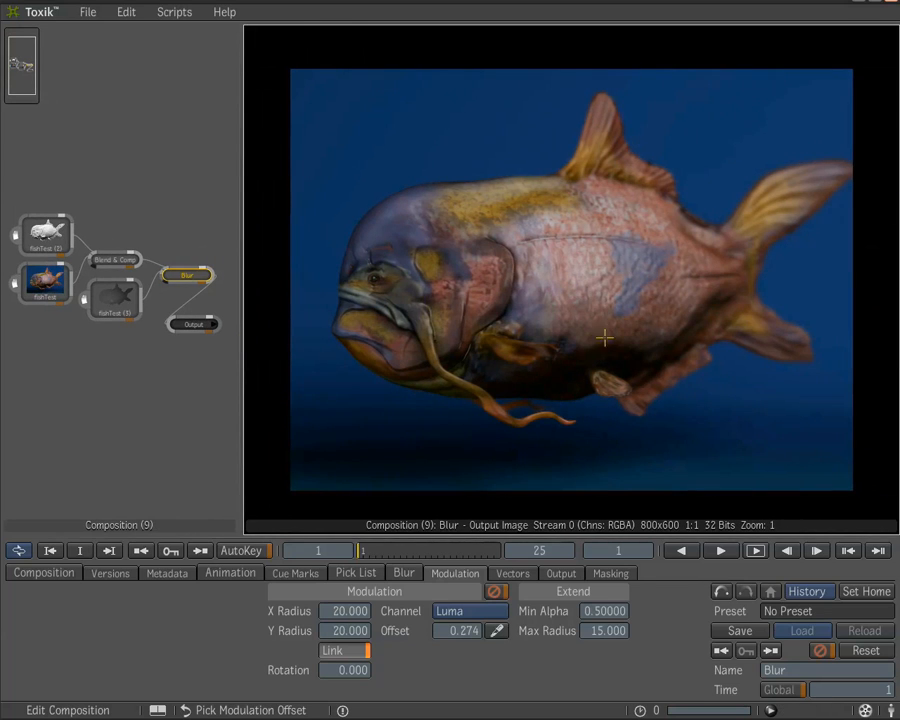